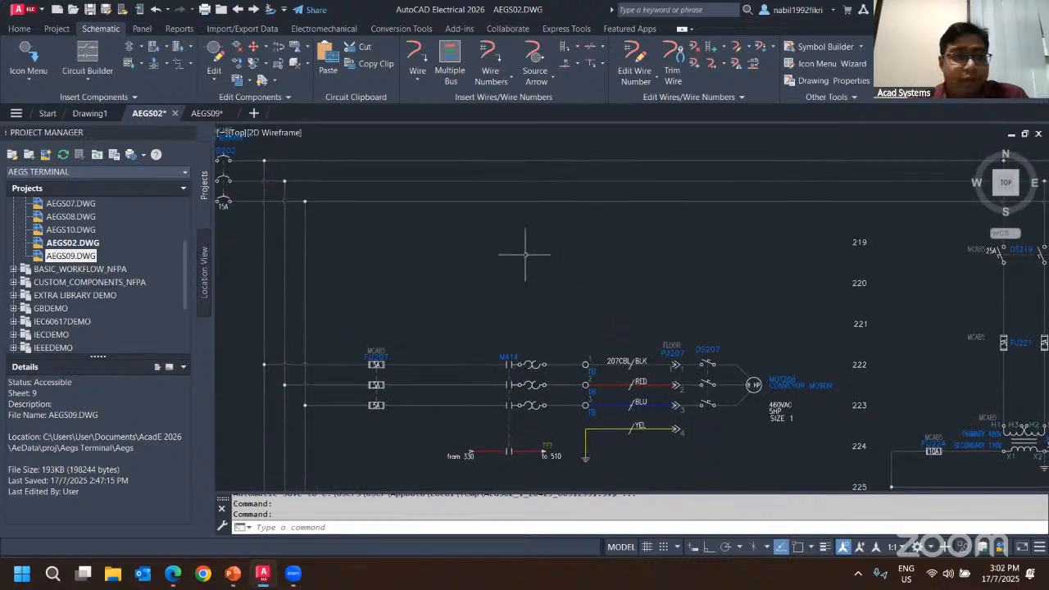
# Insert a Hexagon with Terminal Number symbol on the top wire of rung 222, just right of fuse FU207.
pyautogui.click(36, 85)
pyautogui.click(48, 102)
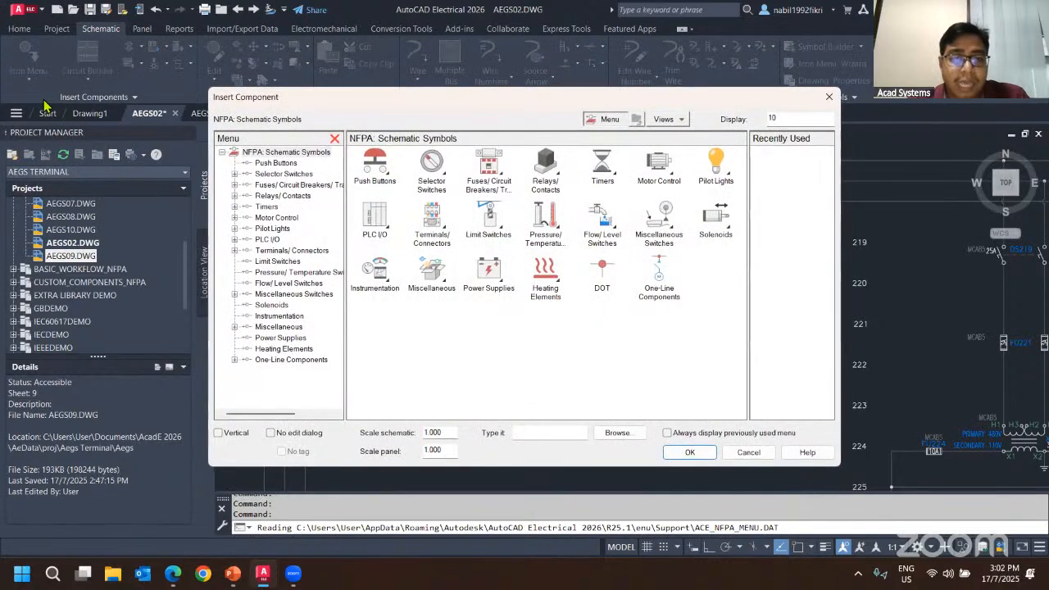
pyautogui.click(432, 225)
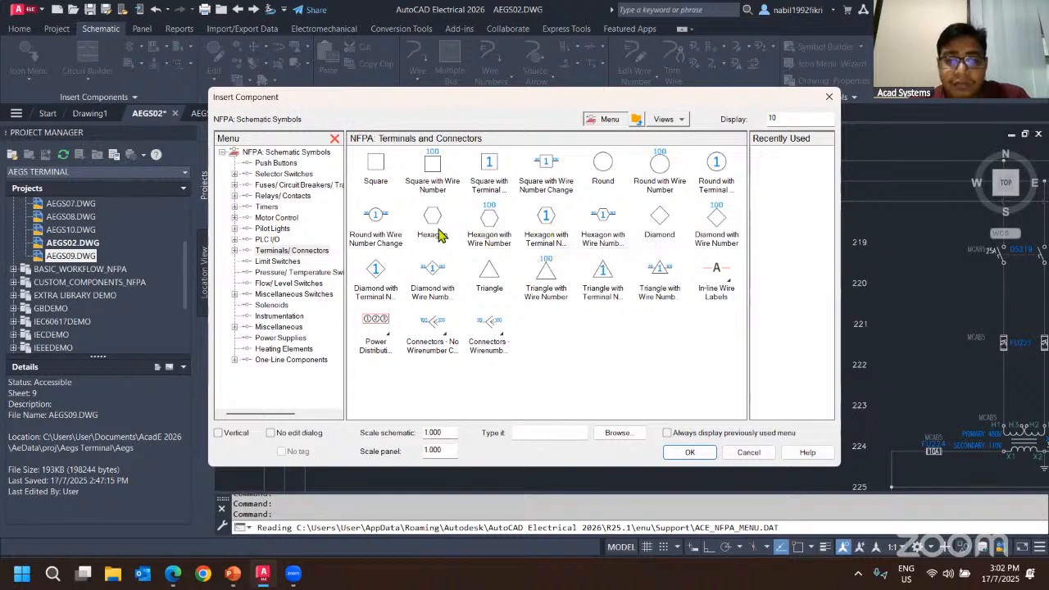
pyautogui.doubleClick(544, 223)
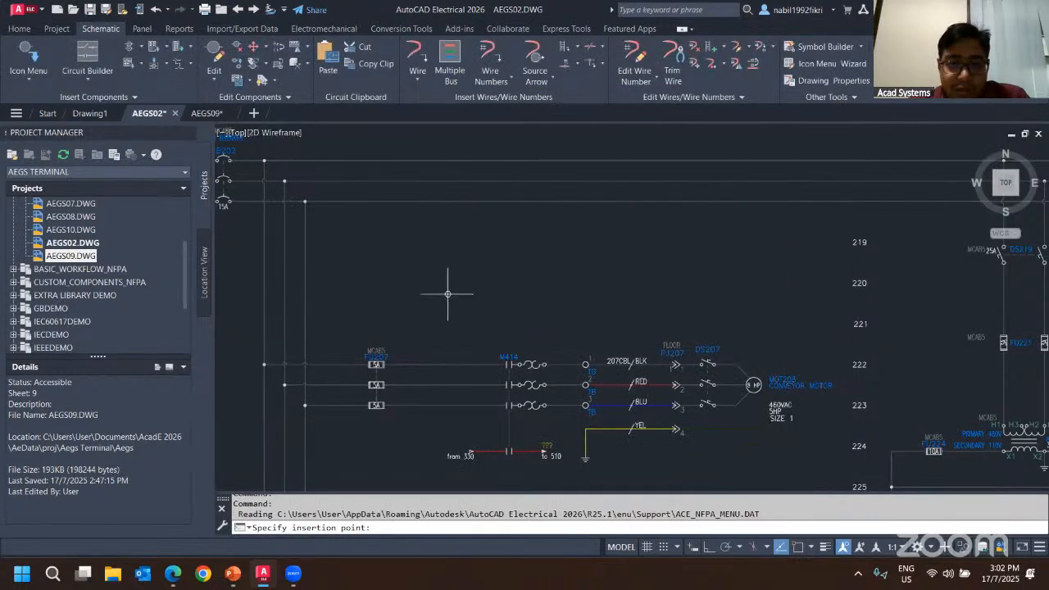
pyautogui.scroll(-1, 524, 245)
pyautogui.scroll(3, 487, 227)
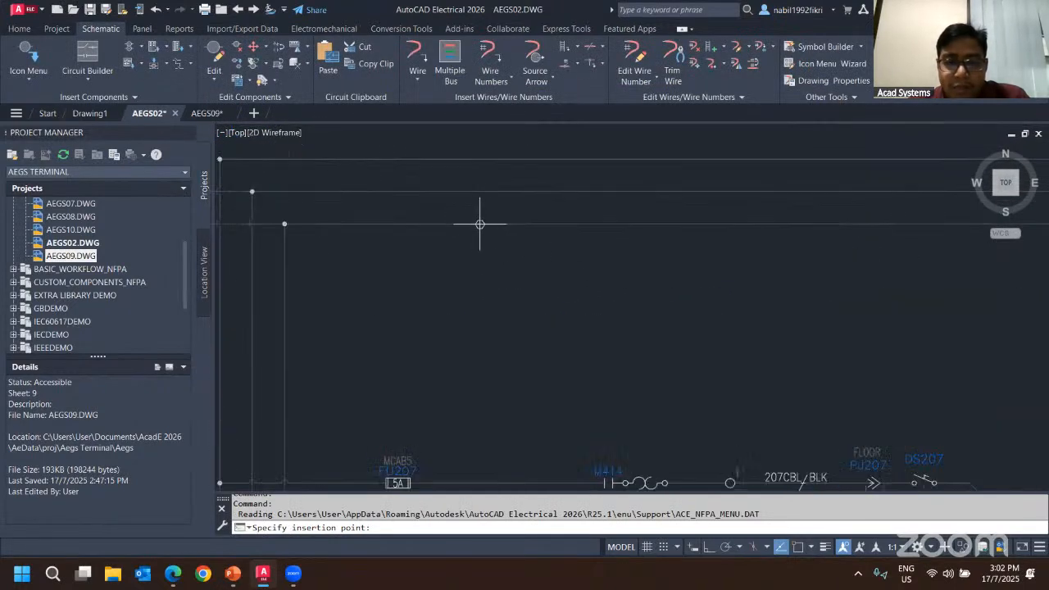
pyautogui.scroll(4, 526, 341)
pyautogui.scroll(-2, 503, 274)
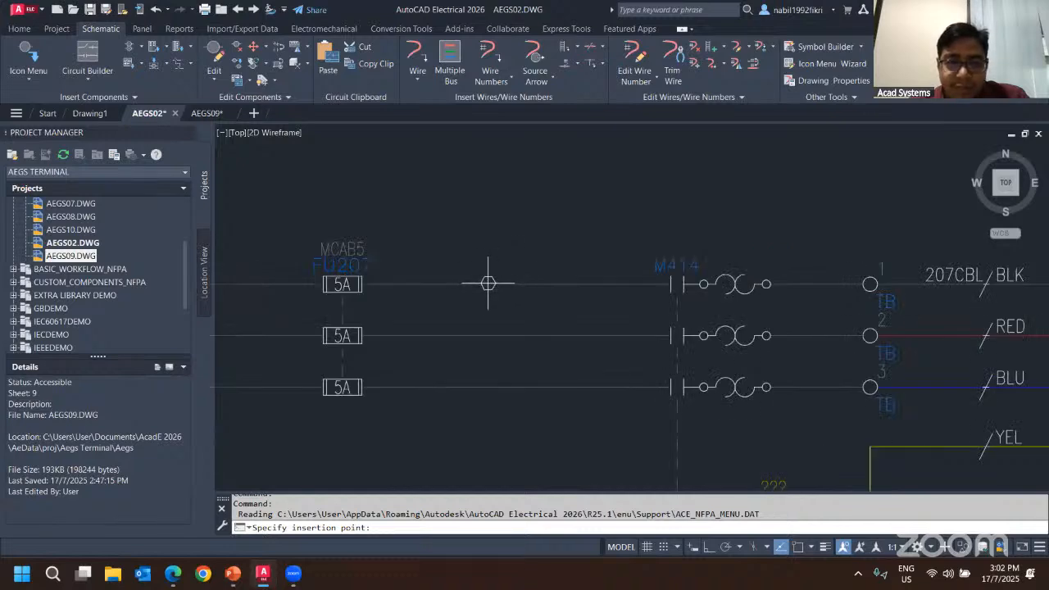
pyautogui.click(488, 284)
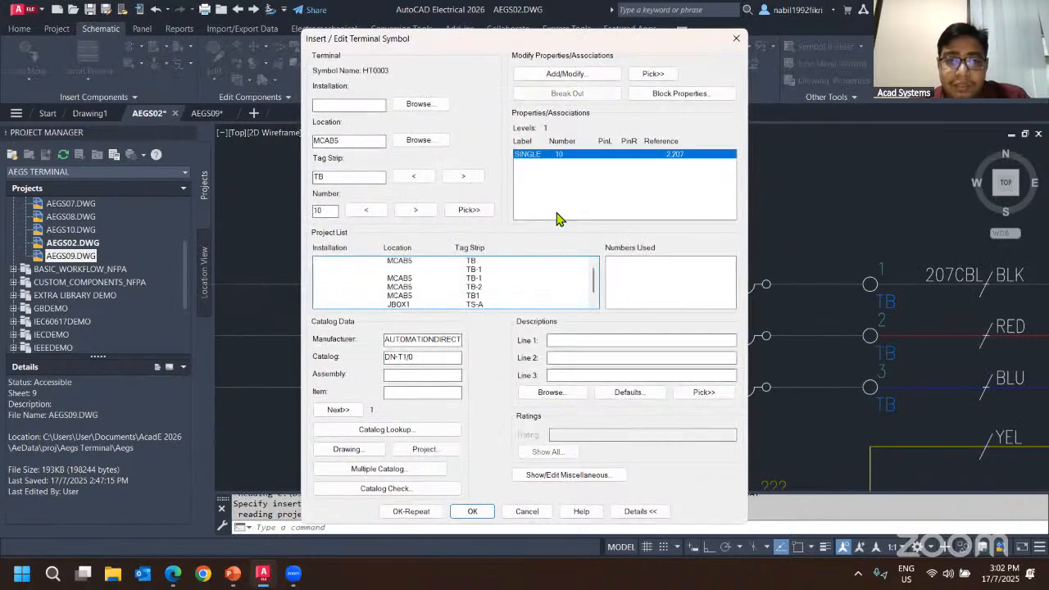
# Assign the terminal to location JBOX1 and tag strip TS-B from the project list.
pyautogui.moveTo(360, 141); pyautogui.dragTo(314, 155)
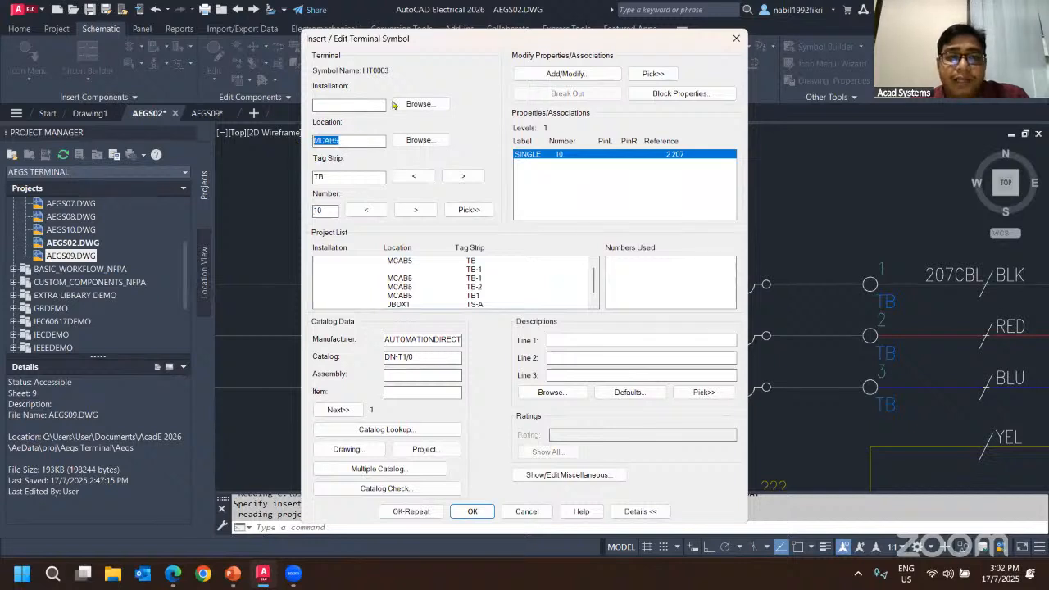
pyautogui.click(418, 104)
pyautogui.click(656, 217)
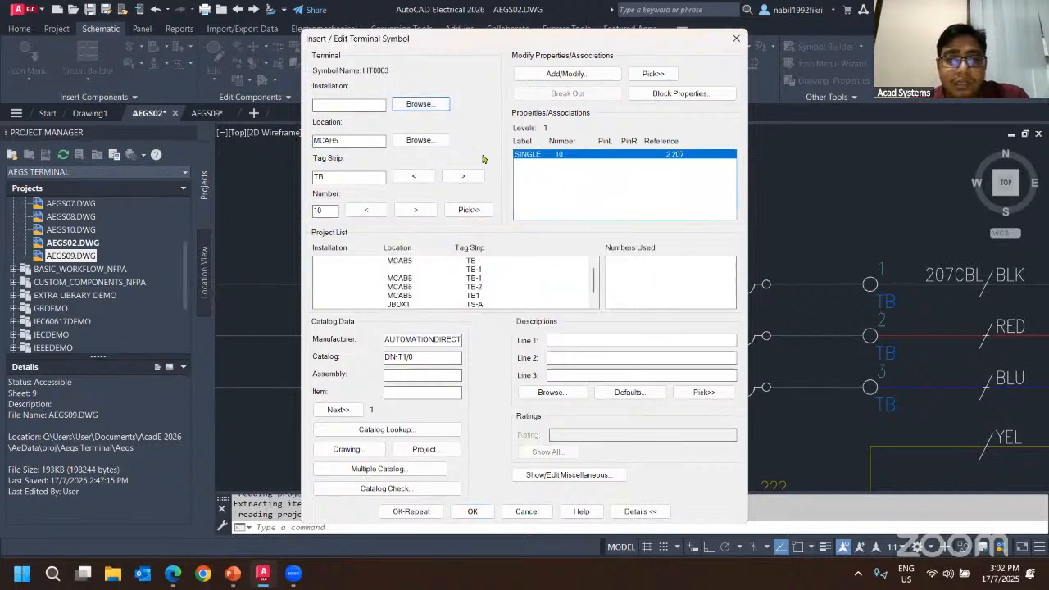
pyautogui.click(418, 140)
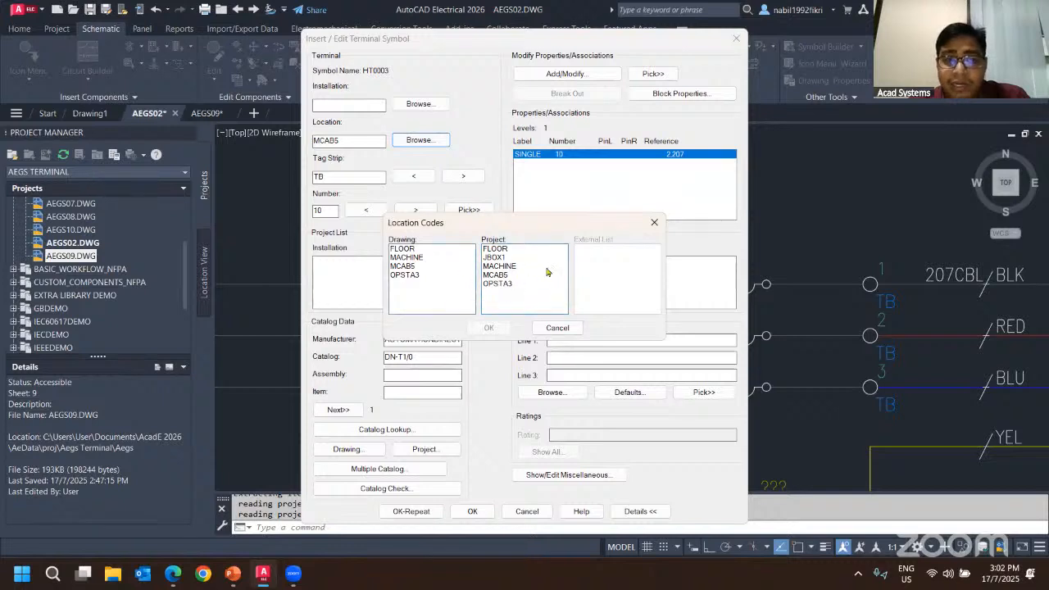
pyautogui.click(653, 222)
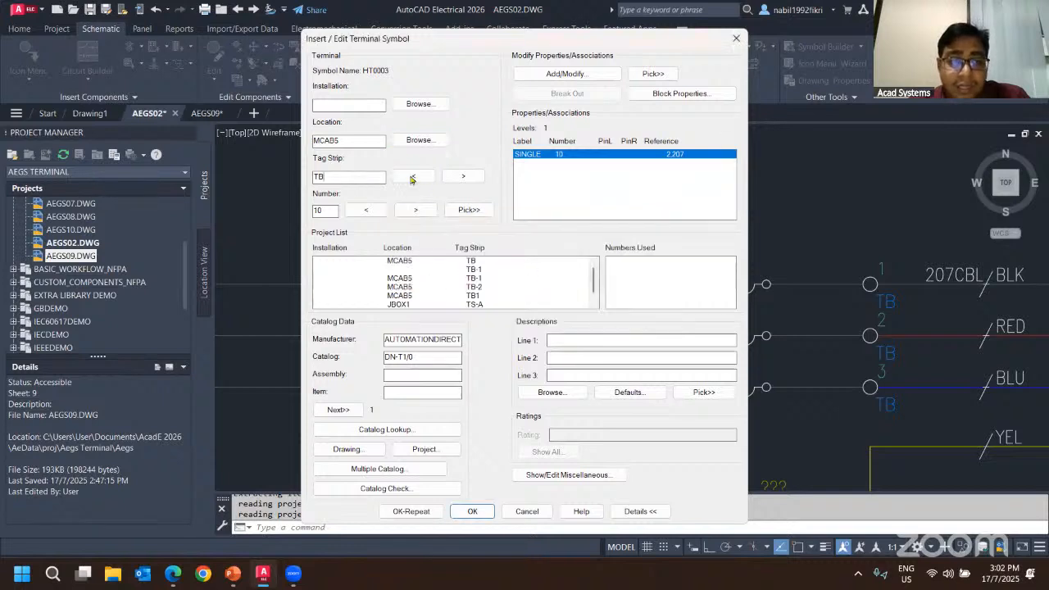
pyautogui.doubleClick(342, 177)
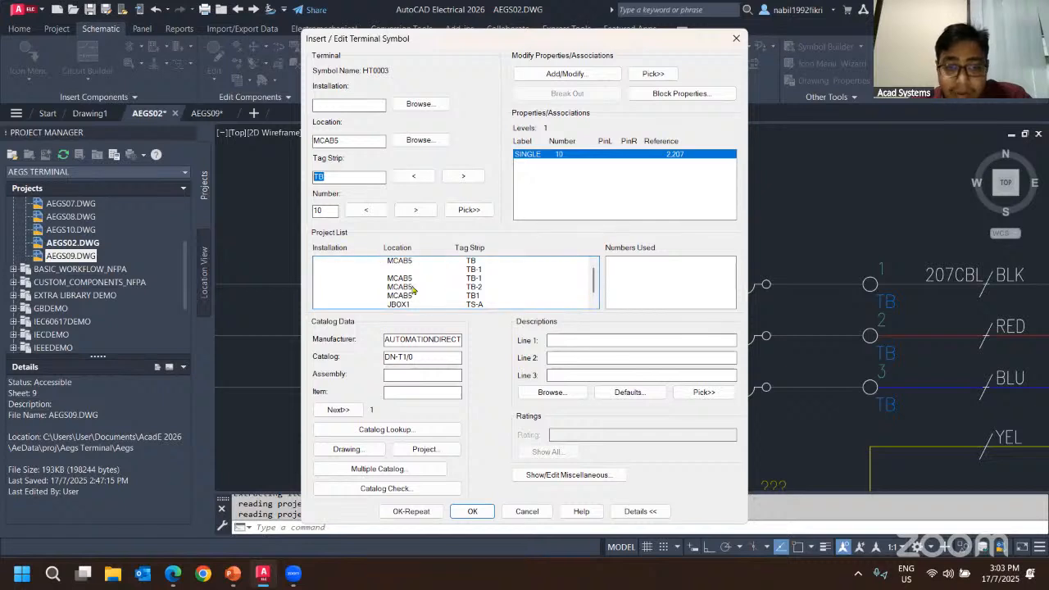
pyautogui.scroll(-1, 413, 289)
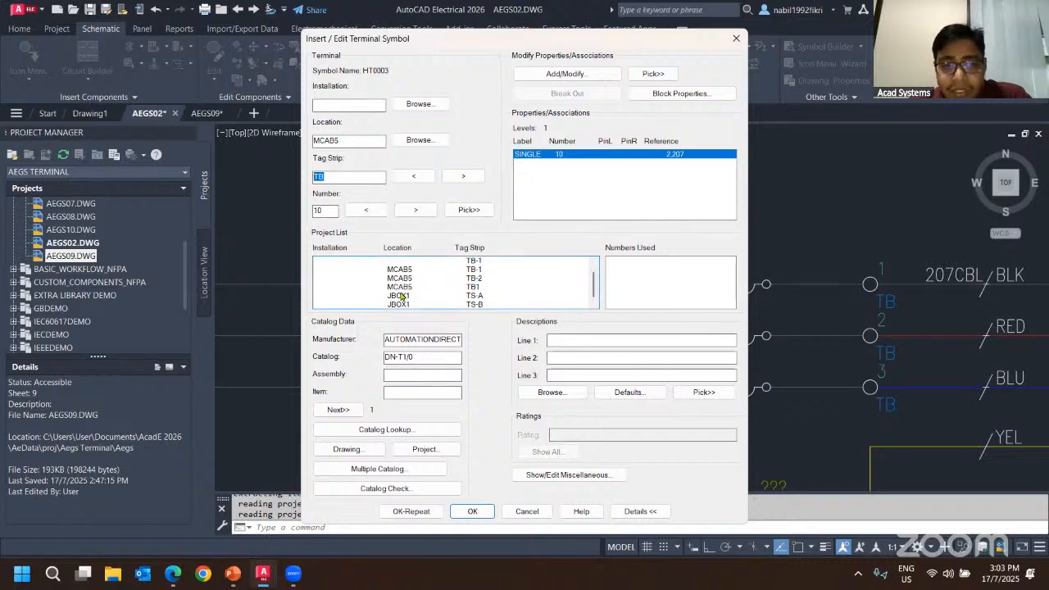
pyautogui.click(399, 305)
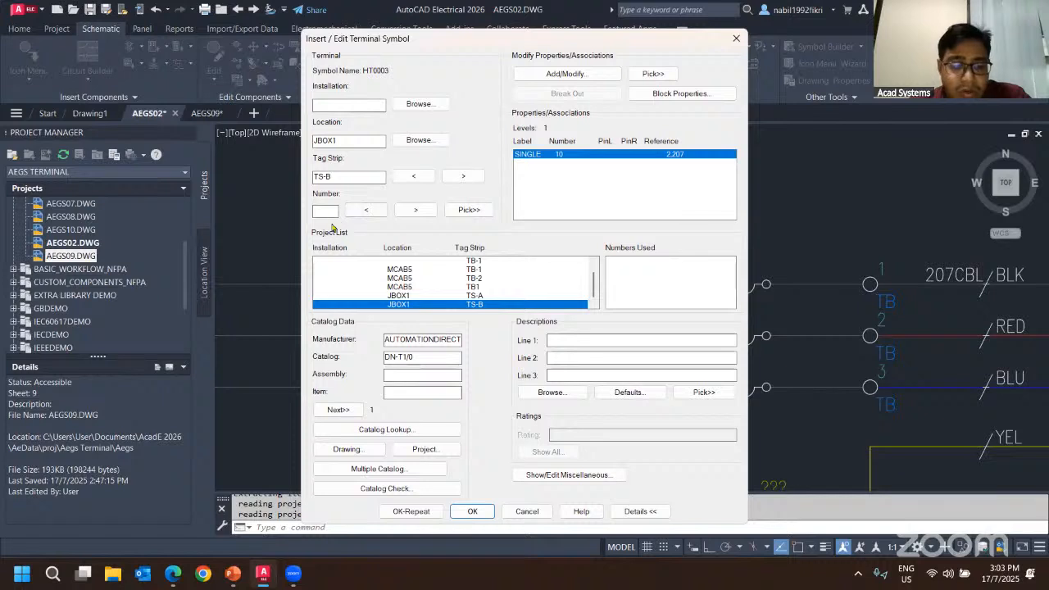
pyautogui.press('Return')
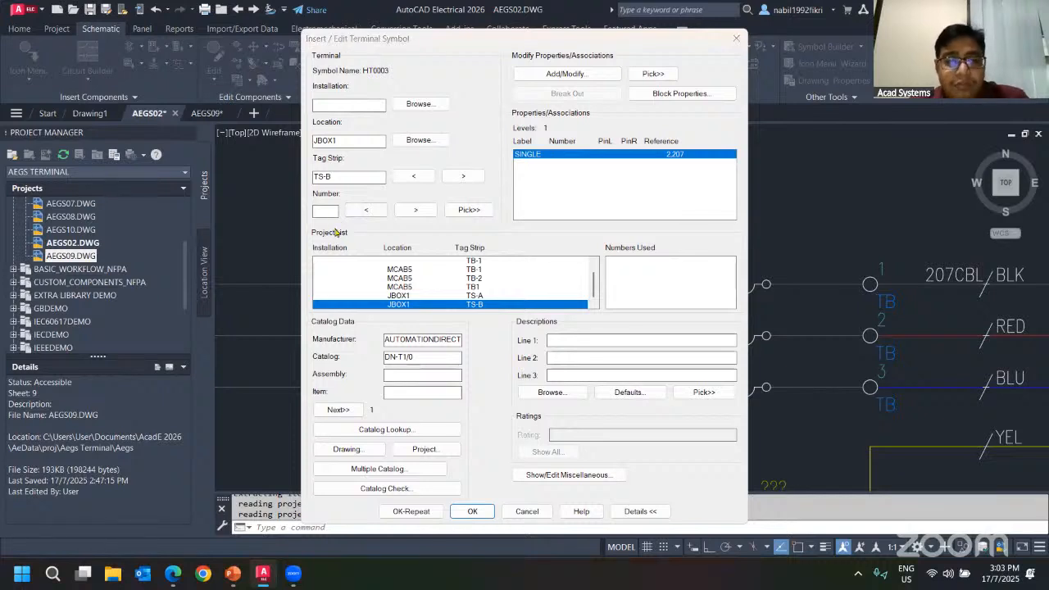
# Set the terminal number to 20 and confirm the terminal insertion.
pyautogui.click(319, 208)
pyautogui.write('20')
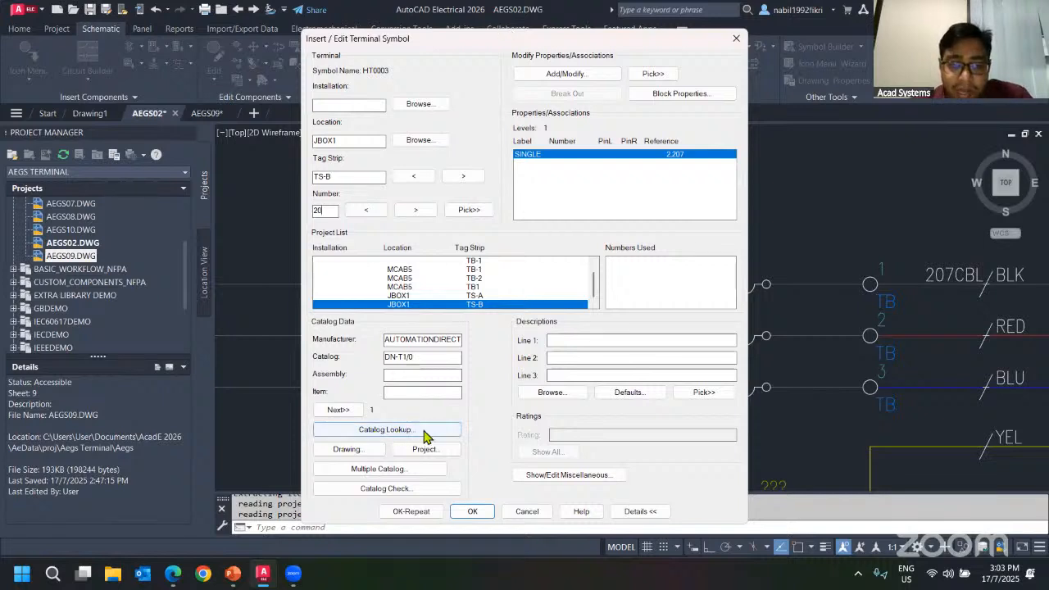
pyautogui.click(405, 342)
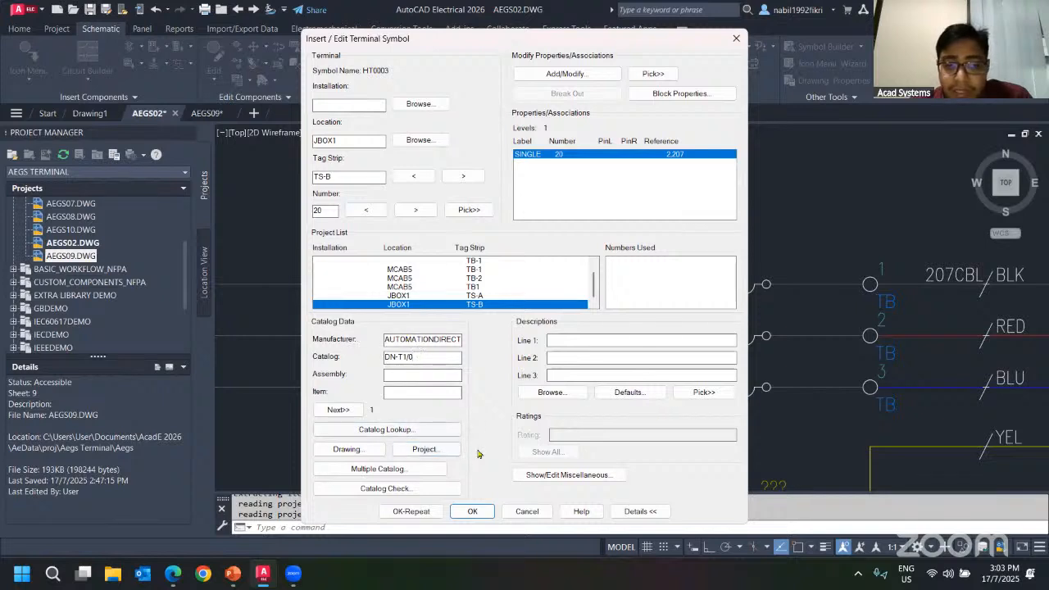
pyautogui.click(473, 510)
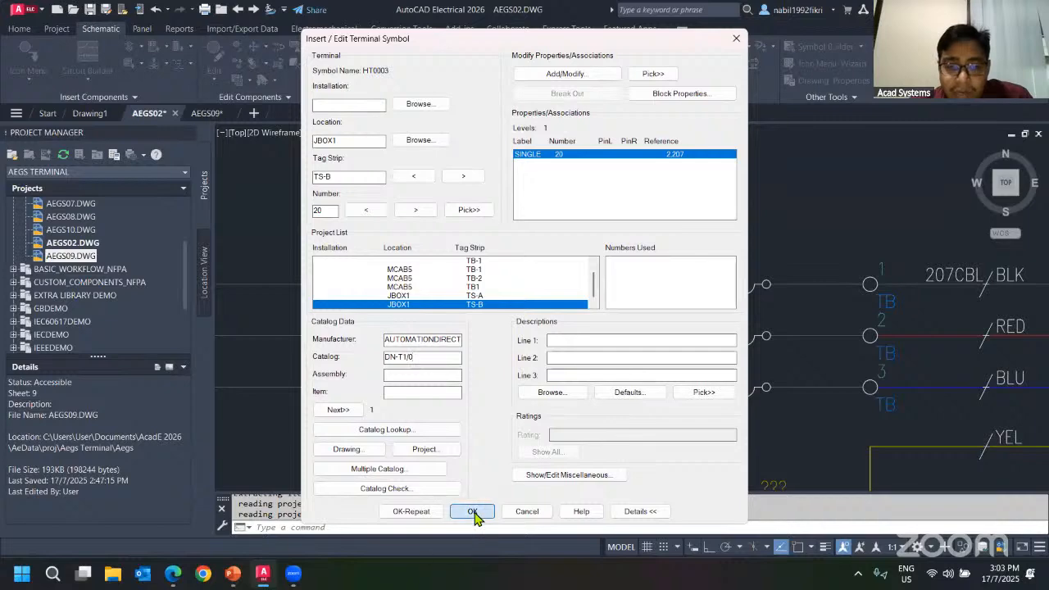
# Switch to the AEGS09 panel drawing and locate the TS-B terminal strip footprint.
pyautogui.scroll(5, 506, 263)
pyautogui.scroll(-4, 506, 262)
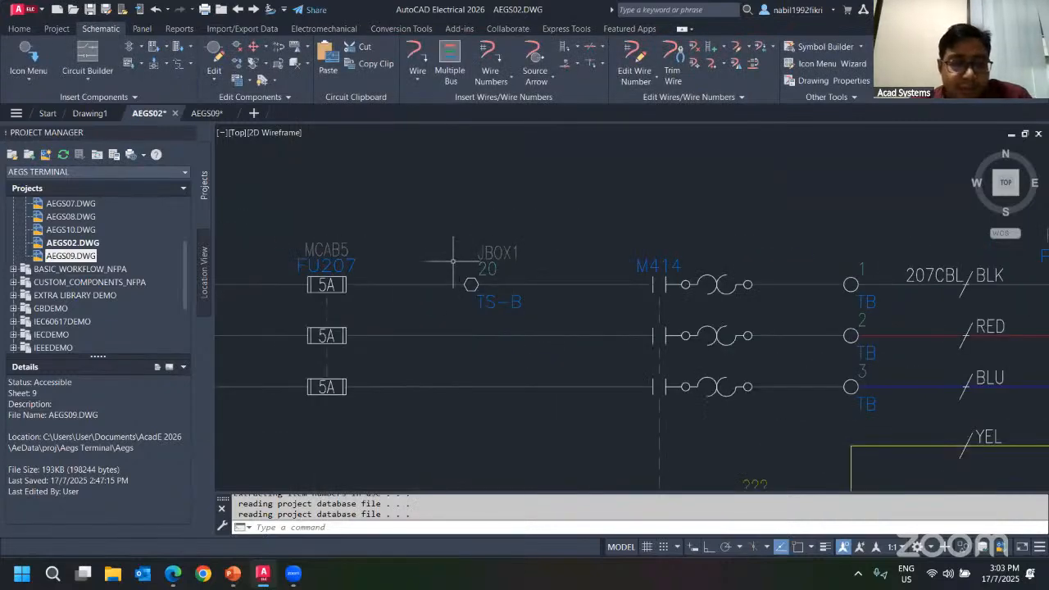
pyautogui.click(206, 113)
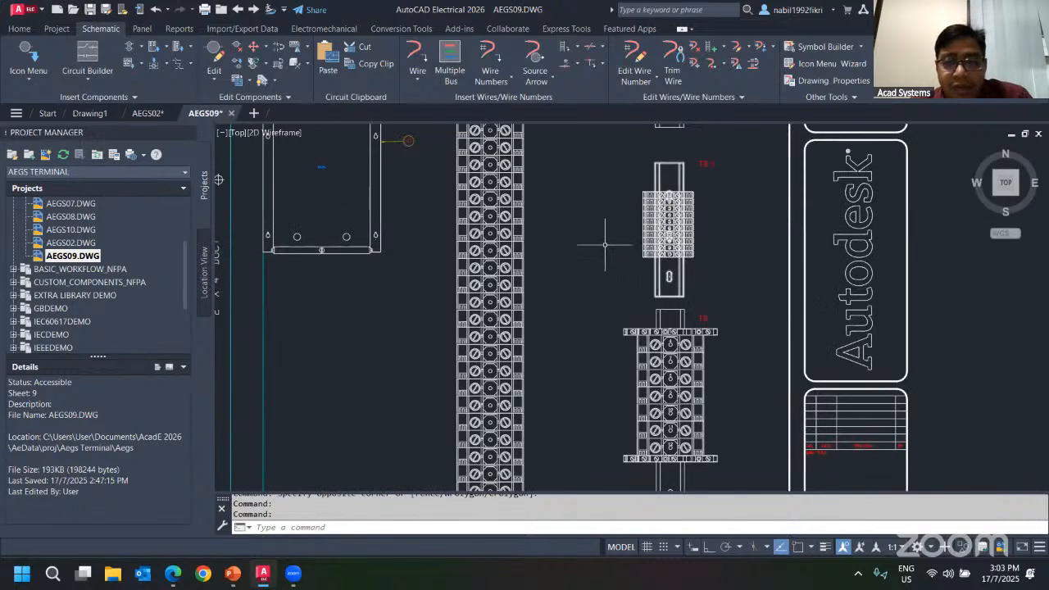
pyautogui.moveTo(734, 130)
pyautogui.mouseDown(button='middle')
pyautogui.moveTo(611, 322)
pyautogui.moveTo(665, 357)
pyautogui.mouseUp(button='middle')
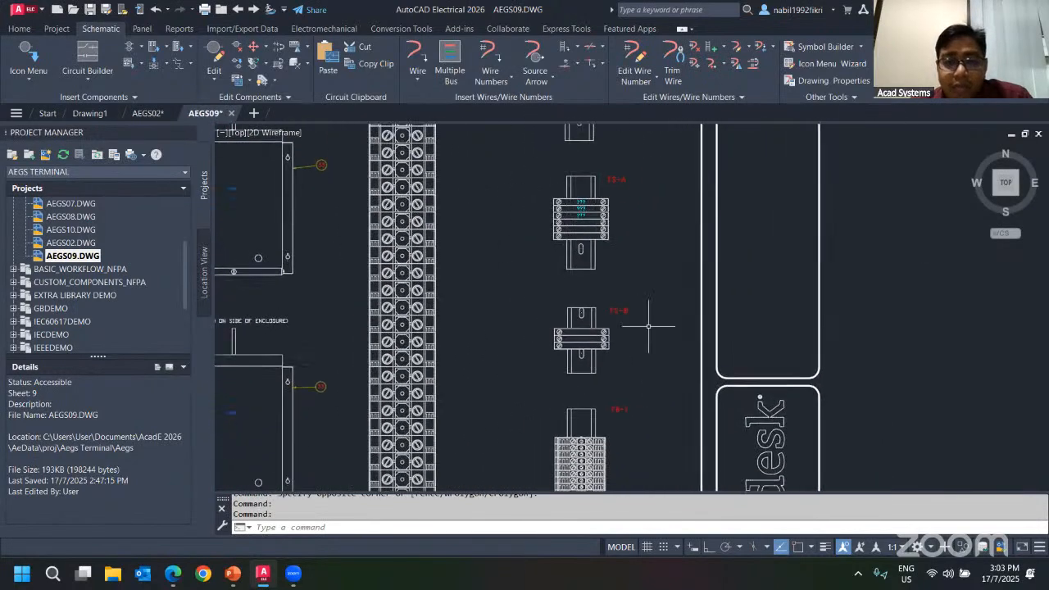
pyautogui.scroll(3, 644, 300)
pyautogui.scroll(-2, 646, 312)
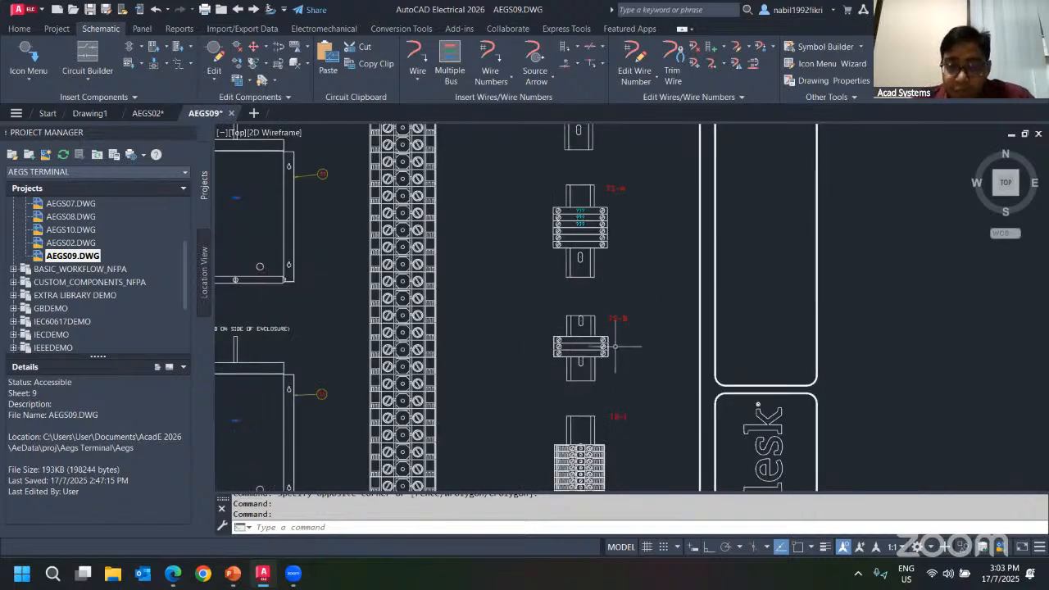
pyautogui.scroll(4, 610, 350)
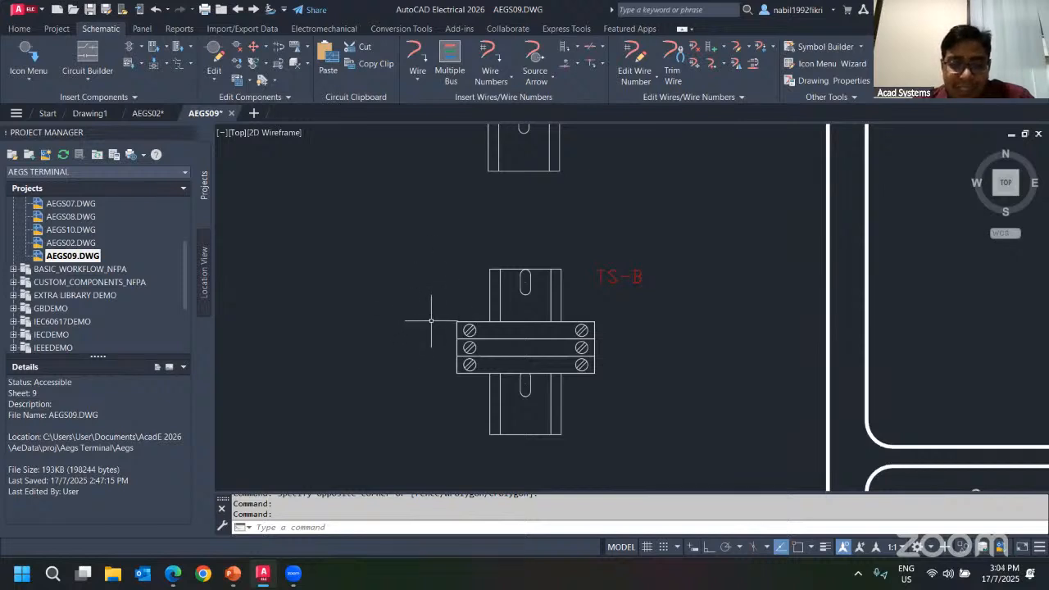
pyautogui.click(459, 321)
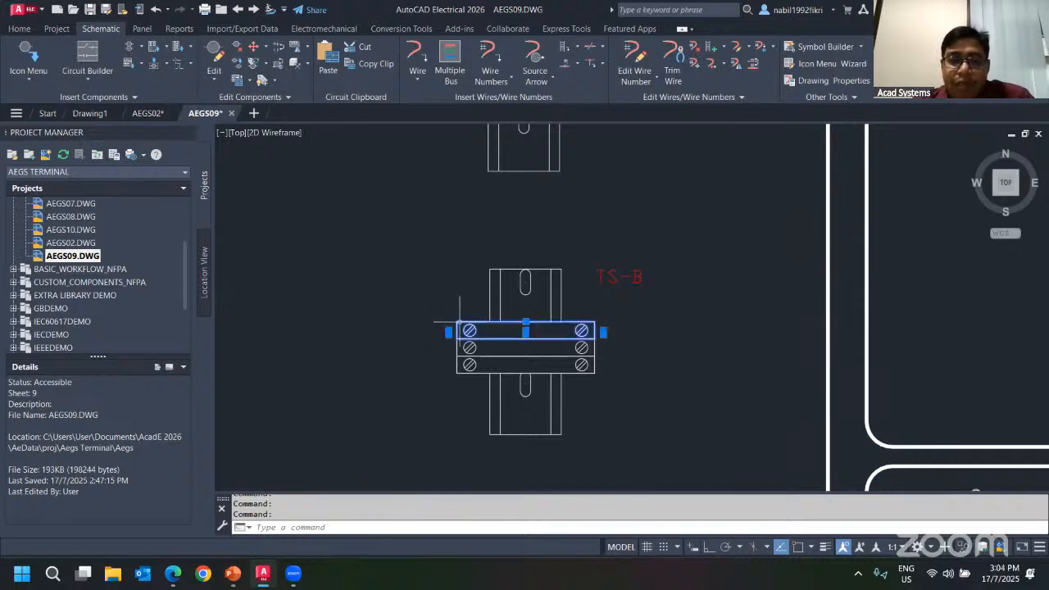
pyautogui.rightClick(459, 321)
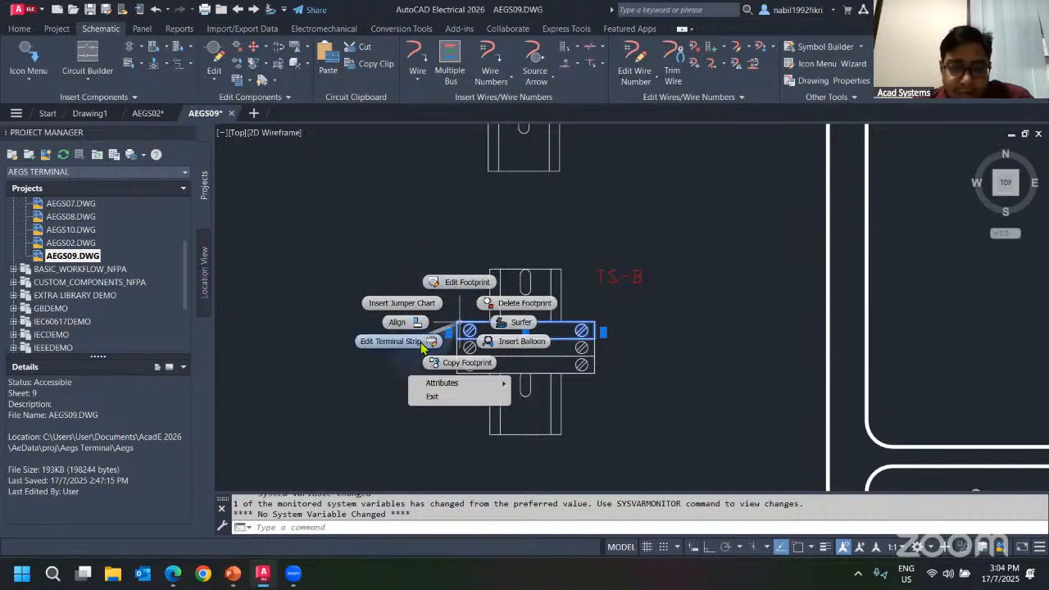
pyautogui.click(455, 284)
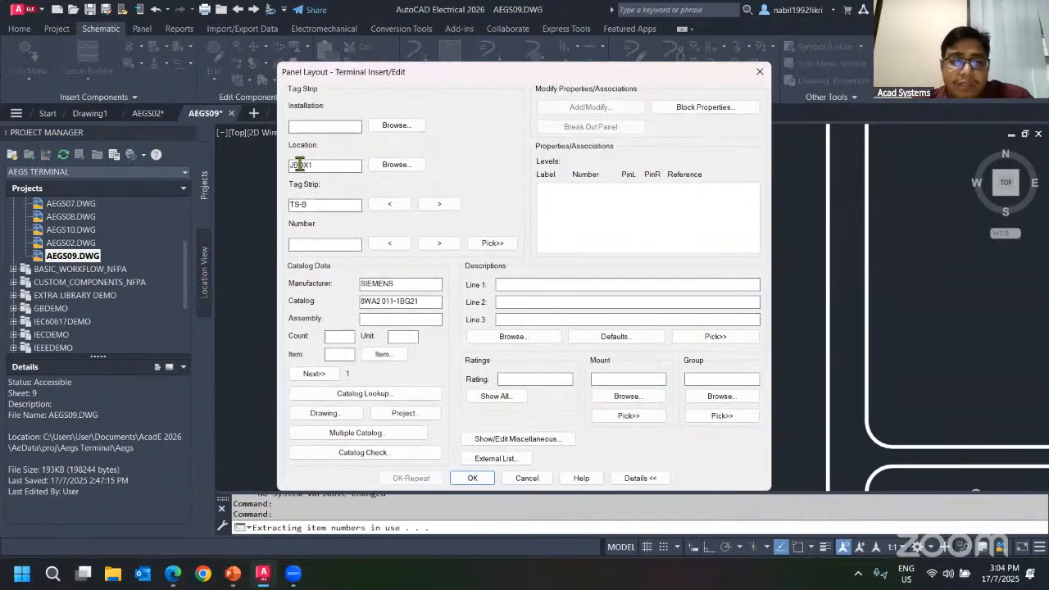
pyautogui.doubleClick(300, 164)
pyautogui.click(318, 203)
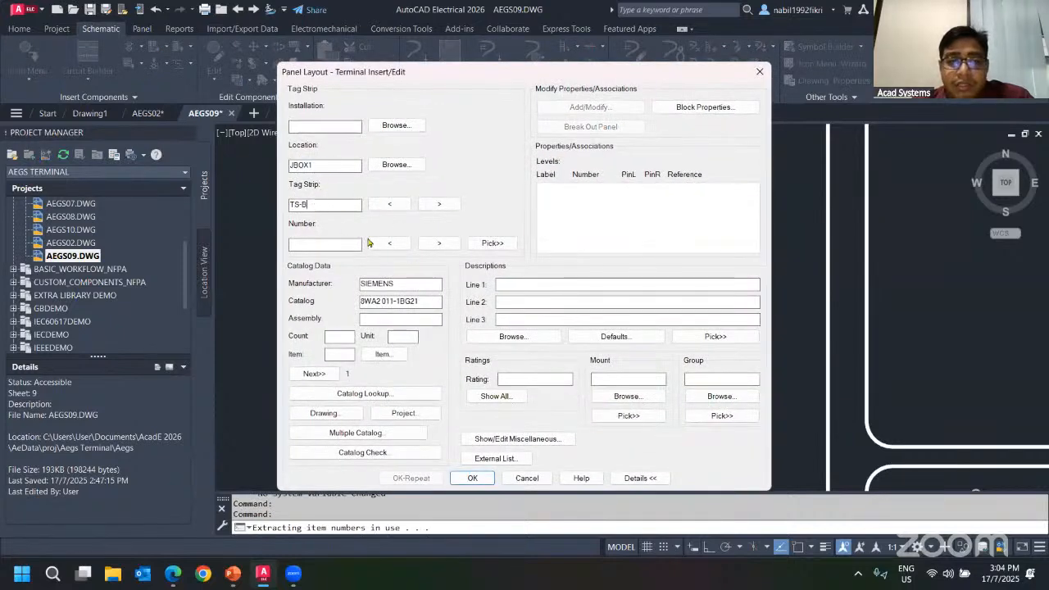
pyautogui.click(530, 477)
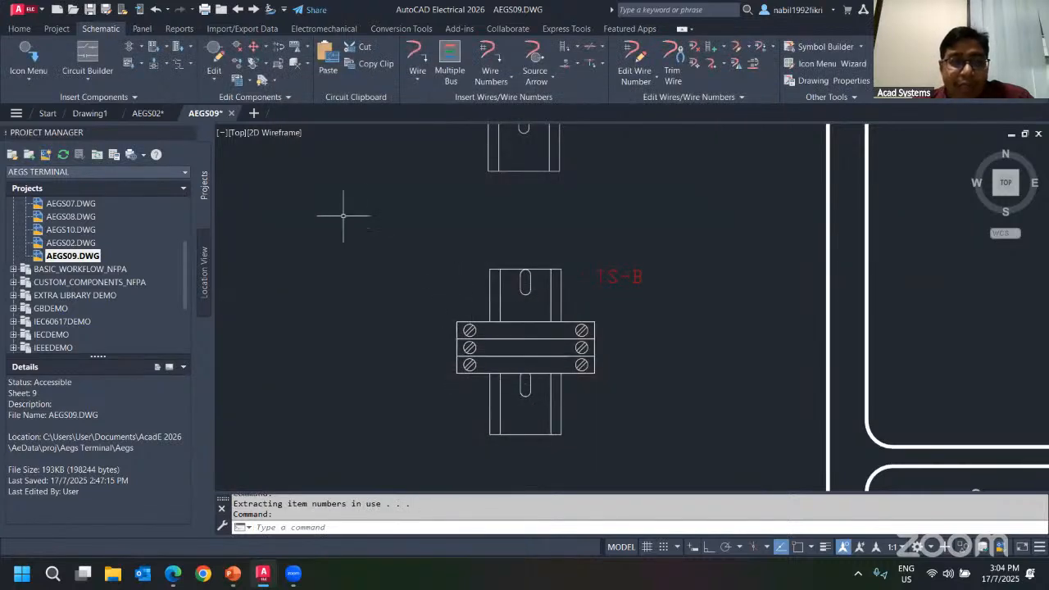
# Open the Terminal Strip Editor for the TS-B terminal strip.
pyautogui.click(480, 330)
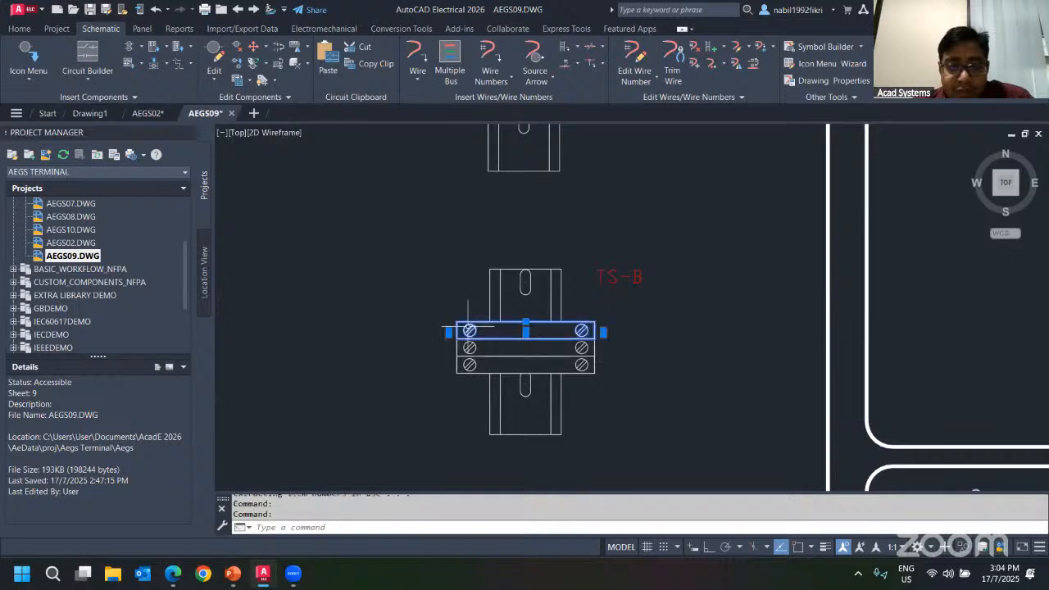
pyautogui.rightClick(481, 332)
pyautogui.click(398, 346)
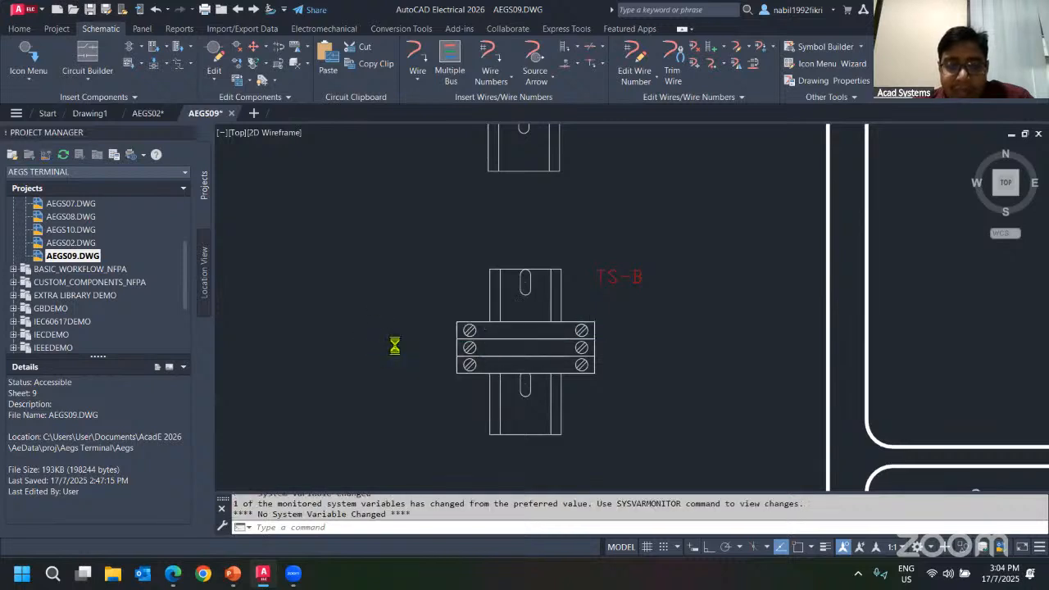
pyautogui.click(460, 294)
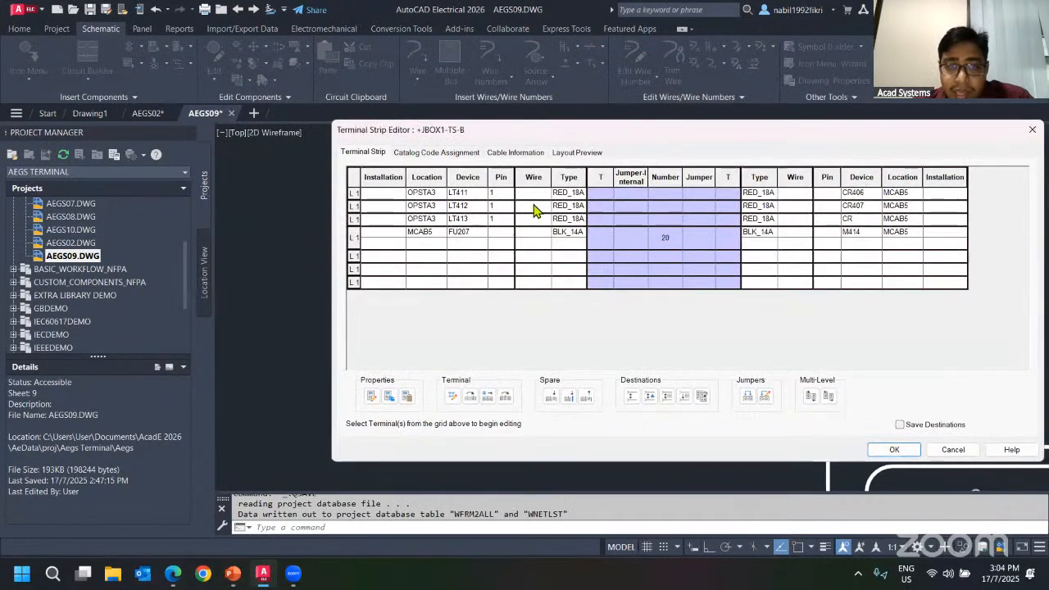
# Review the FU207 terminal row and the strip's layout preview before closing the editor.
pyautogui.click(429, 235)
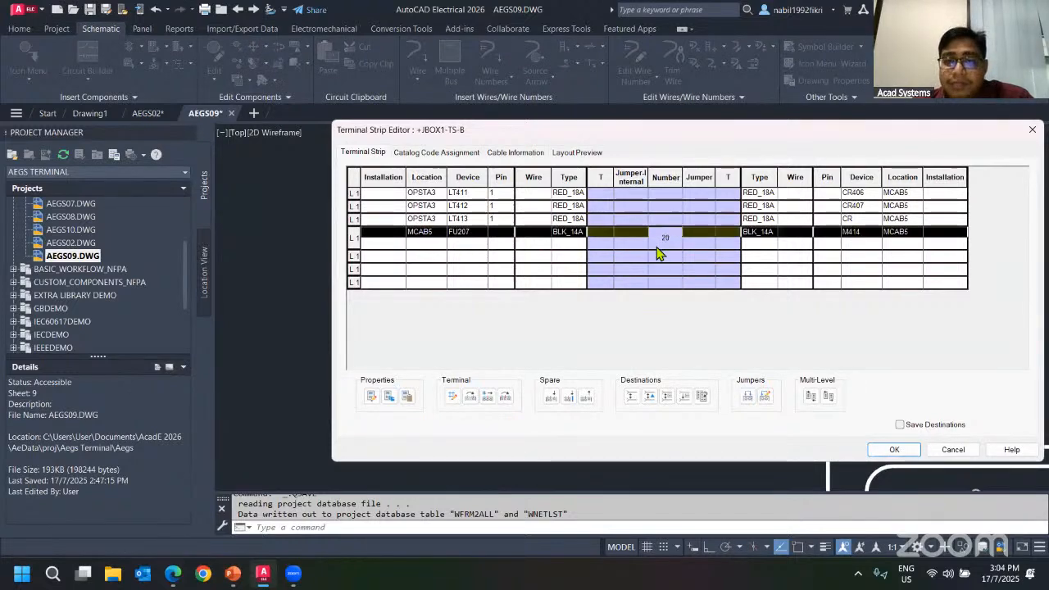
pyautogui.moveTo(613, 138); pyautogui.dragTo(448, 131)
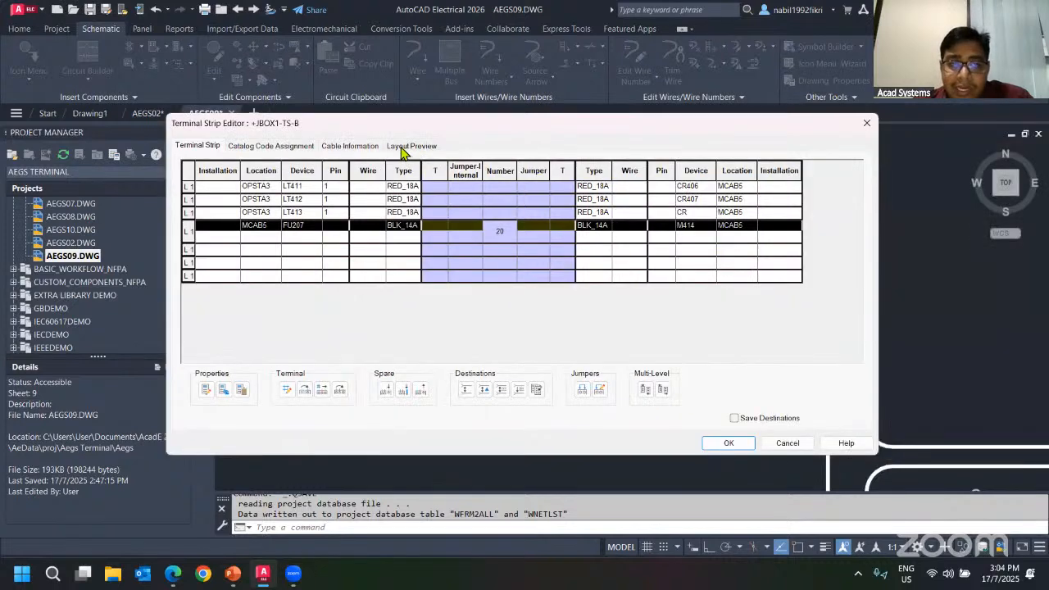
pyautogui.click(408, 146)
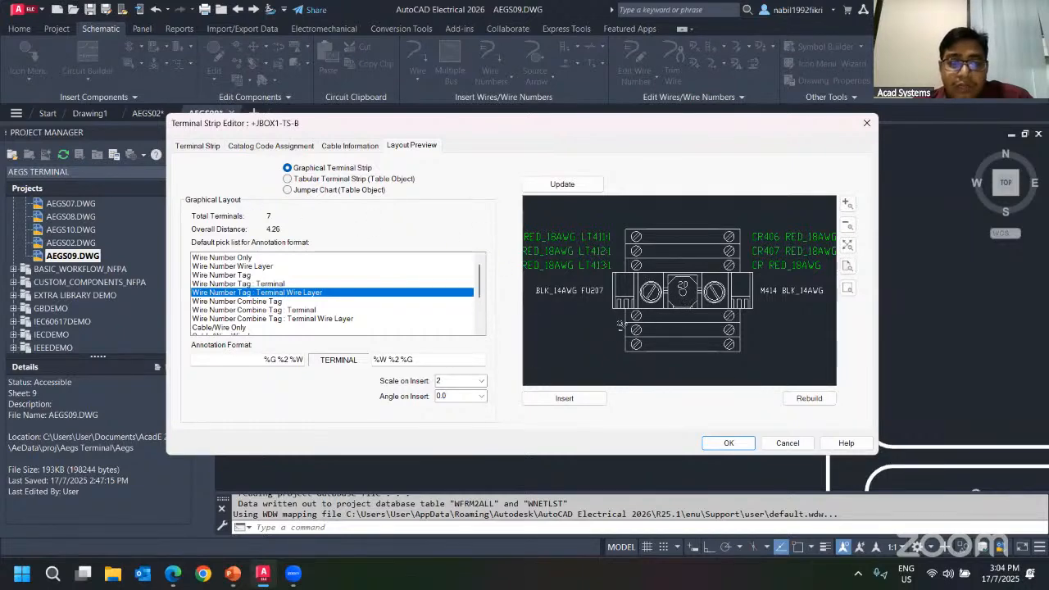
pyautogui.click(199, 147)
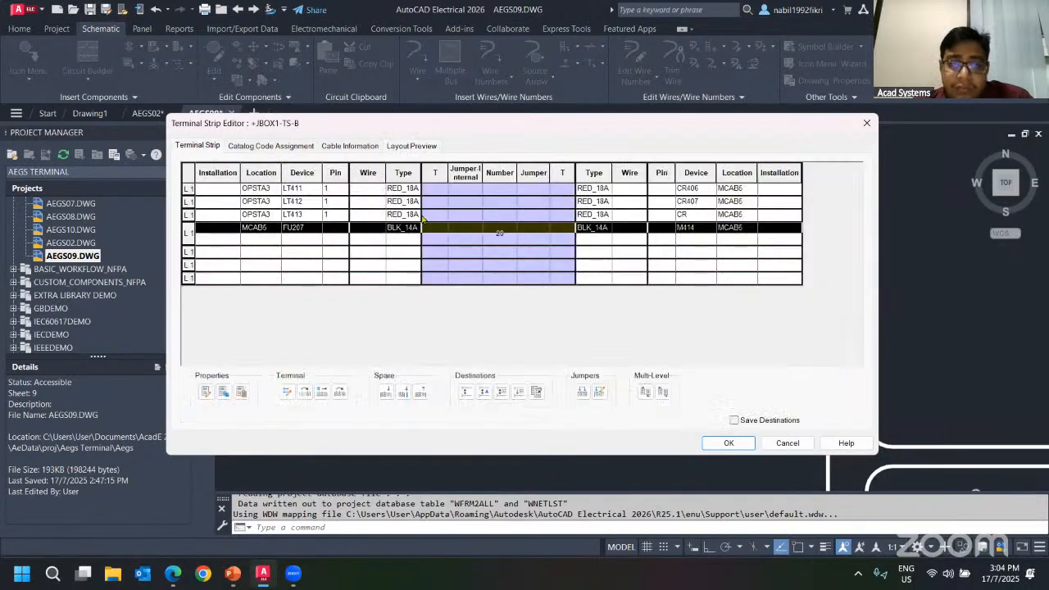
pyautogui.click(865, 123)
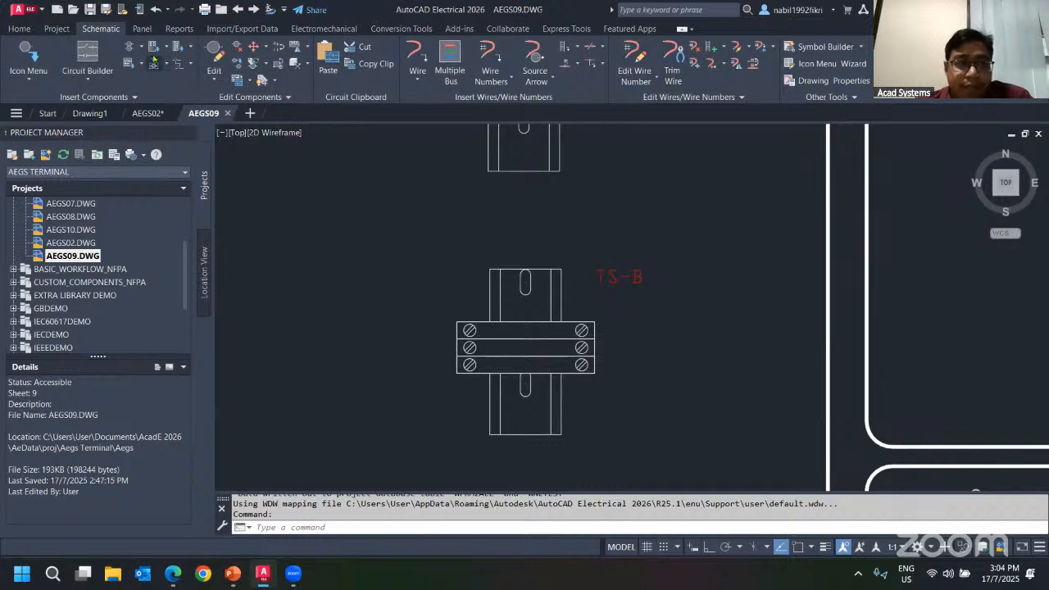
# Start inserting panel terminals from the schematic list, extracting all locations from the project and processing drawing AEGS02.
pyautogui.click(141, 30)
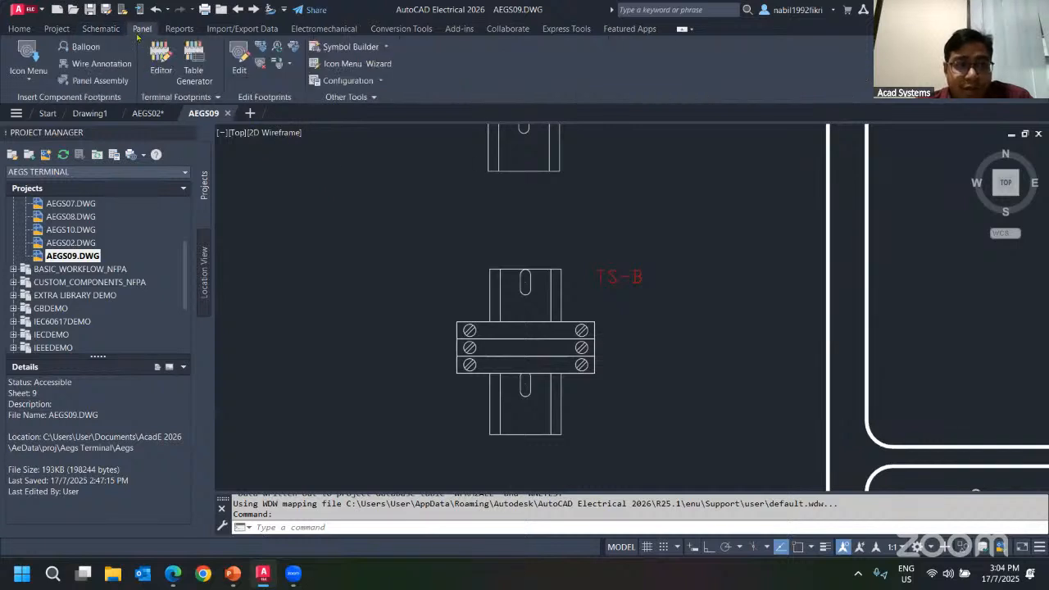
pyautogui.click(187, 98)
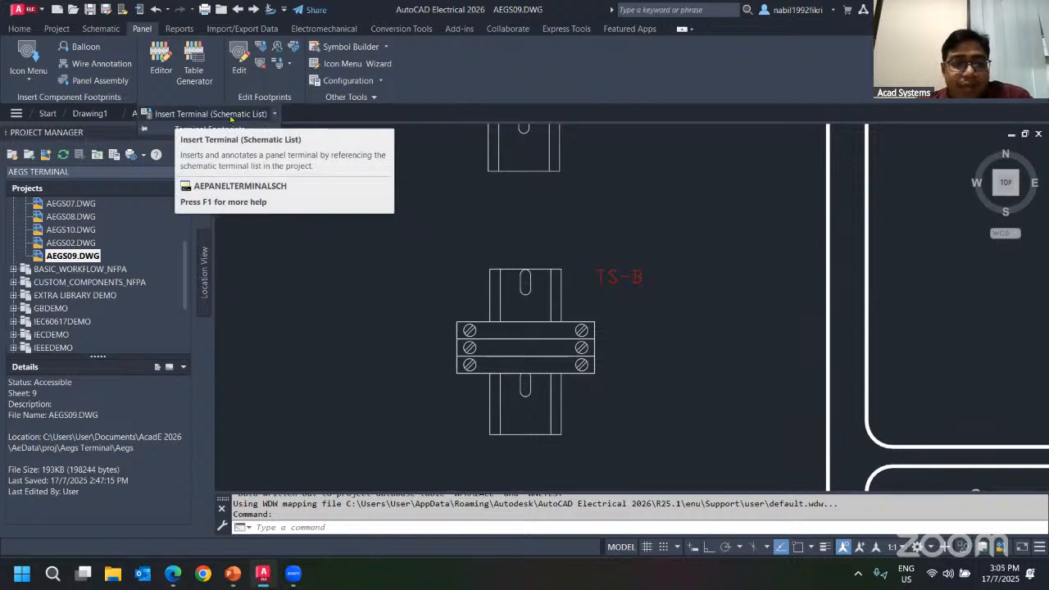
pyautogui.click(198, 116)
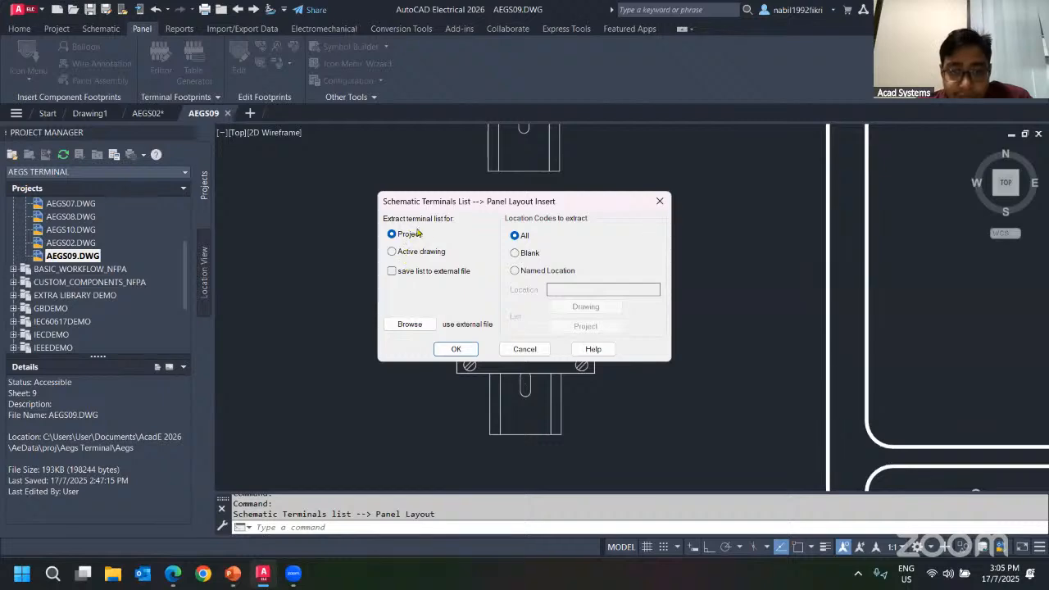
pyautogui.click(455, 349)
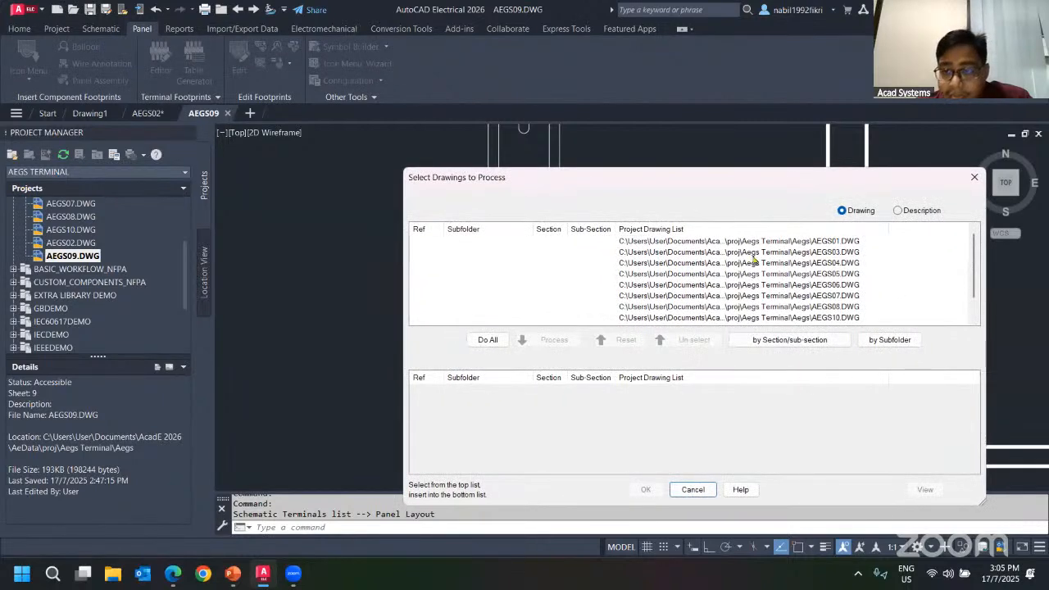
pyautogui.click(752, 254)
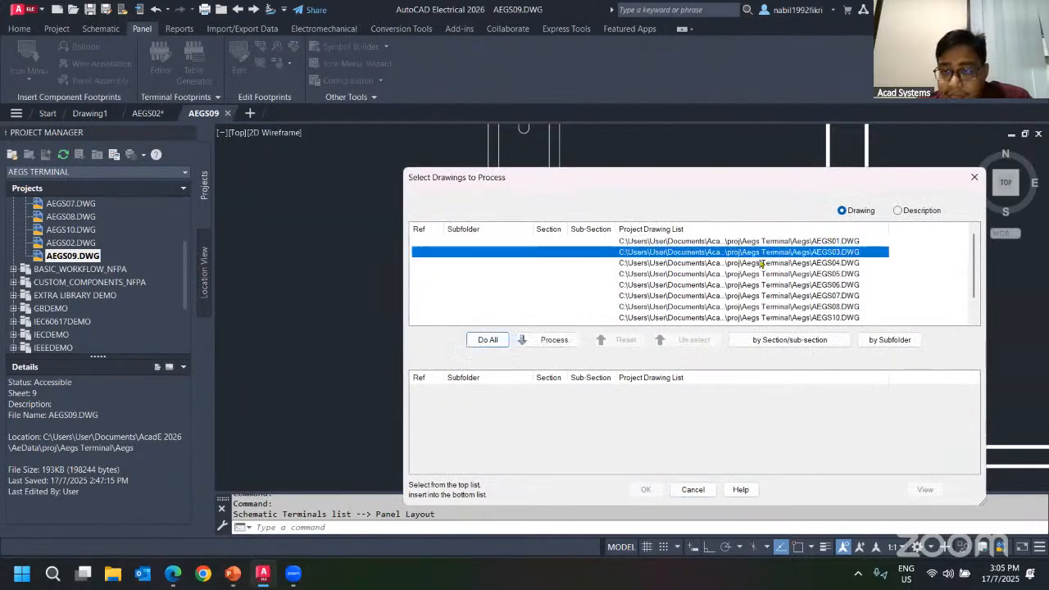
pyautogui.scroll(-1, 778, 305)
pyautogui.click(831, 307)
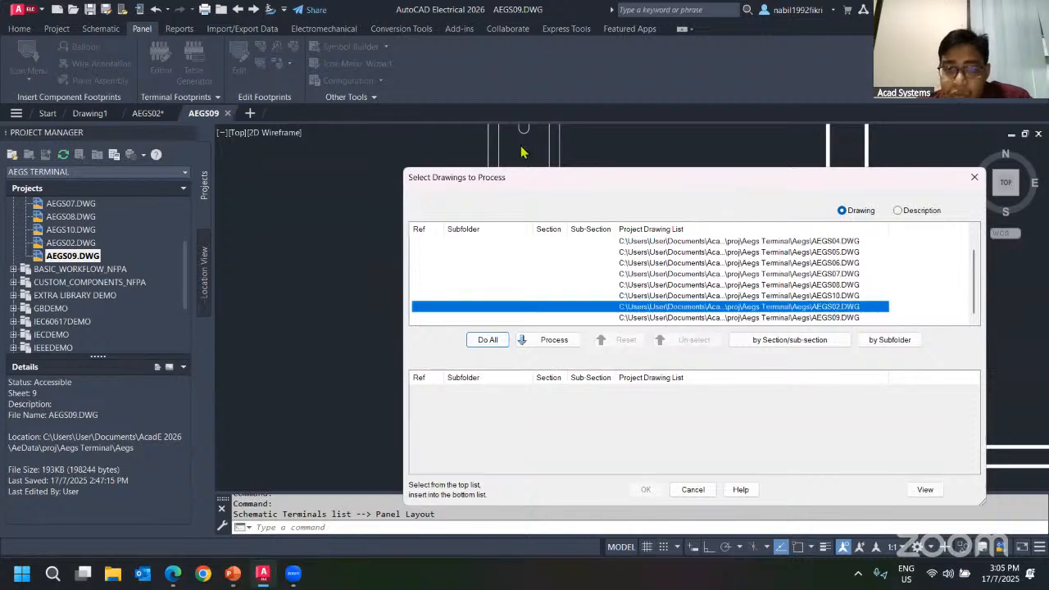
pyautogui.click(554, 339)
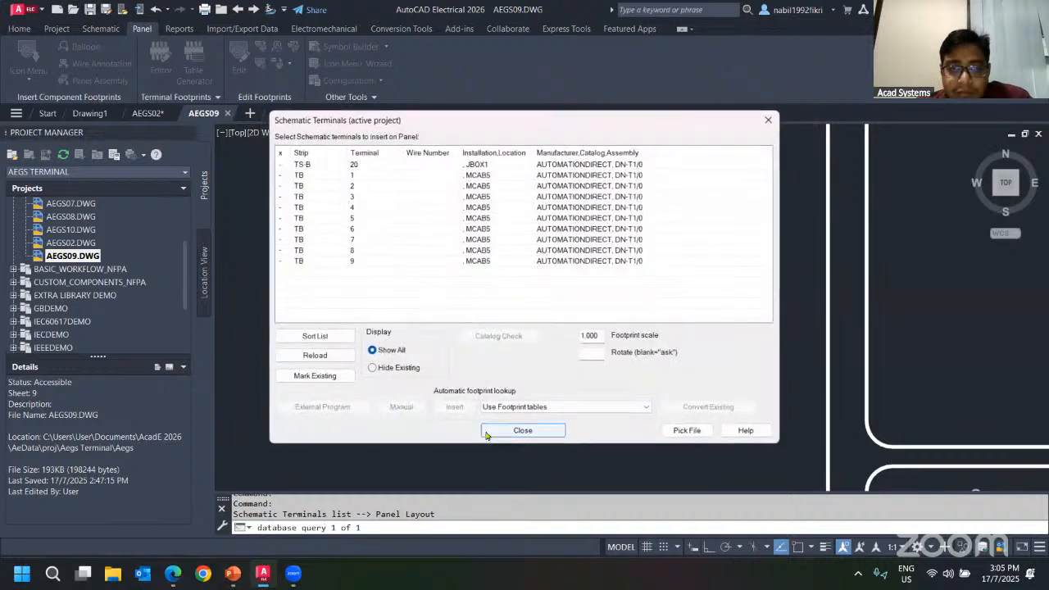
# Insert the TS-B terminal 20 footprint onto the rail just below the TS-B strip, accept its properties, and close the list.
pyautogui.click(308, 164)
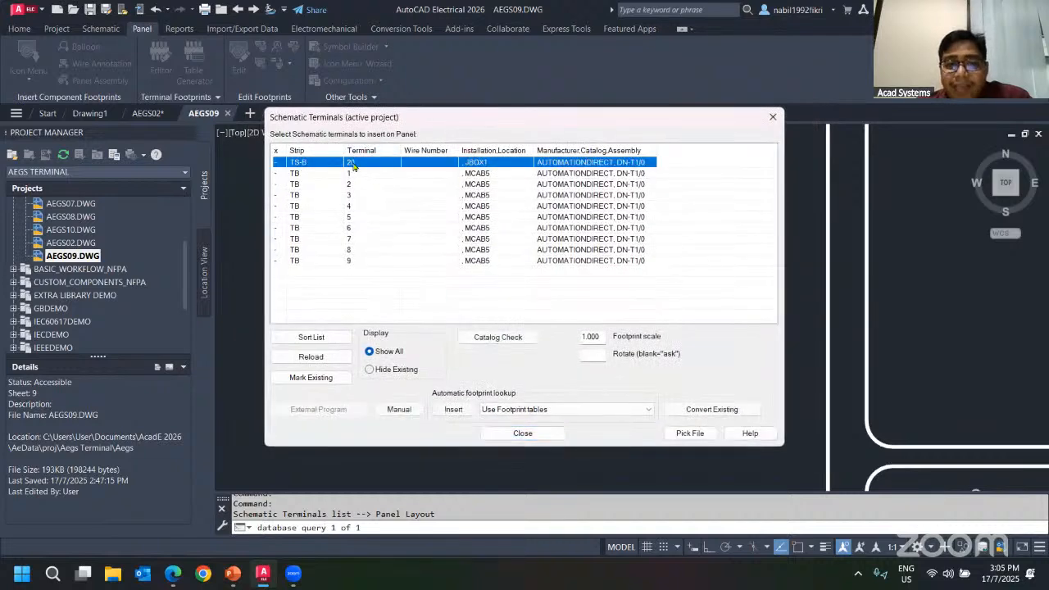
pyautogui.click(453, 410)
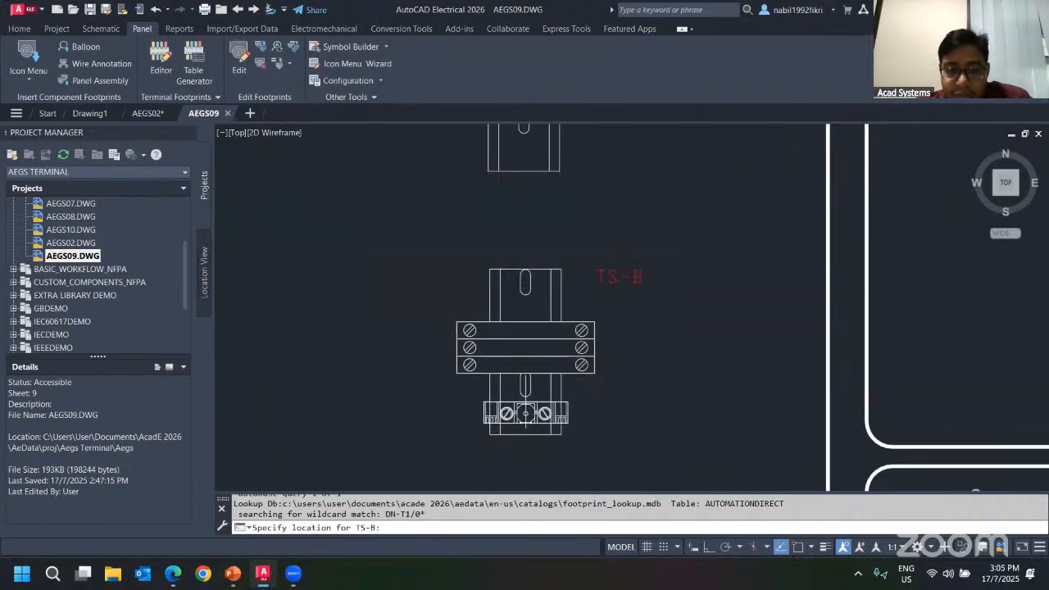
pyautogui.press('F8')
pyautogui.click(525, 413)
pyautogui.click(641, 395)
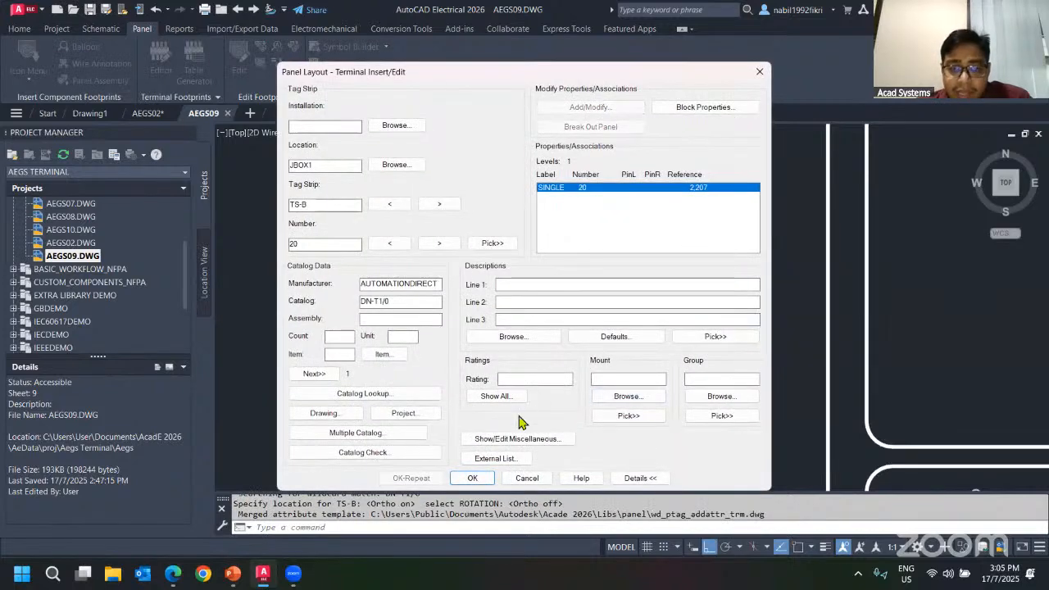
pyautogui.click(473, 479)
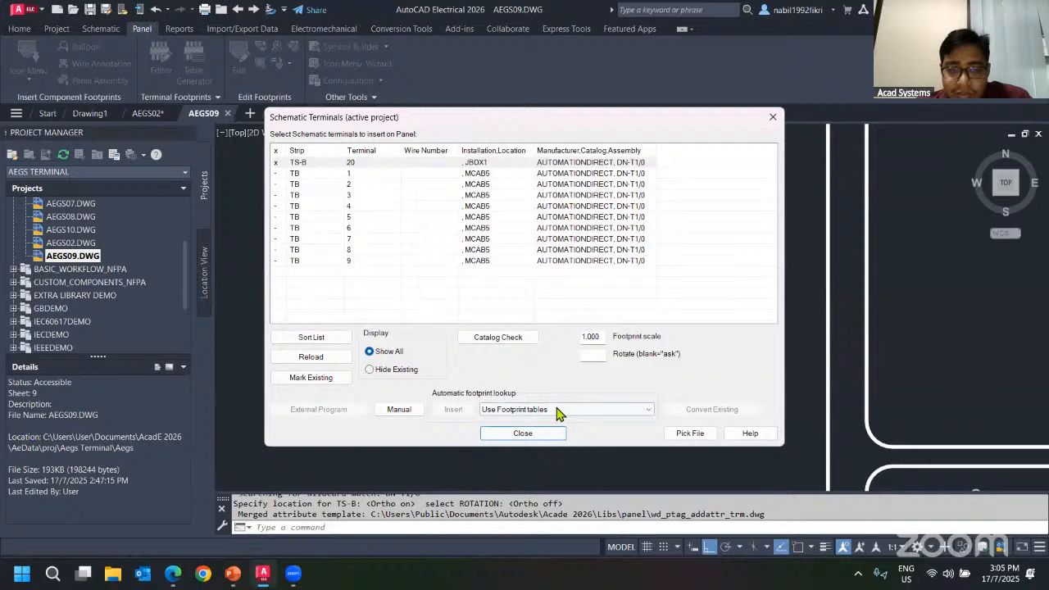
pyautogui.click(523, 432)
pyautogui.scroll(-3, 475, 355)
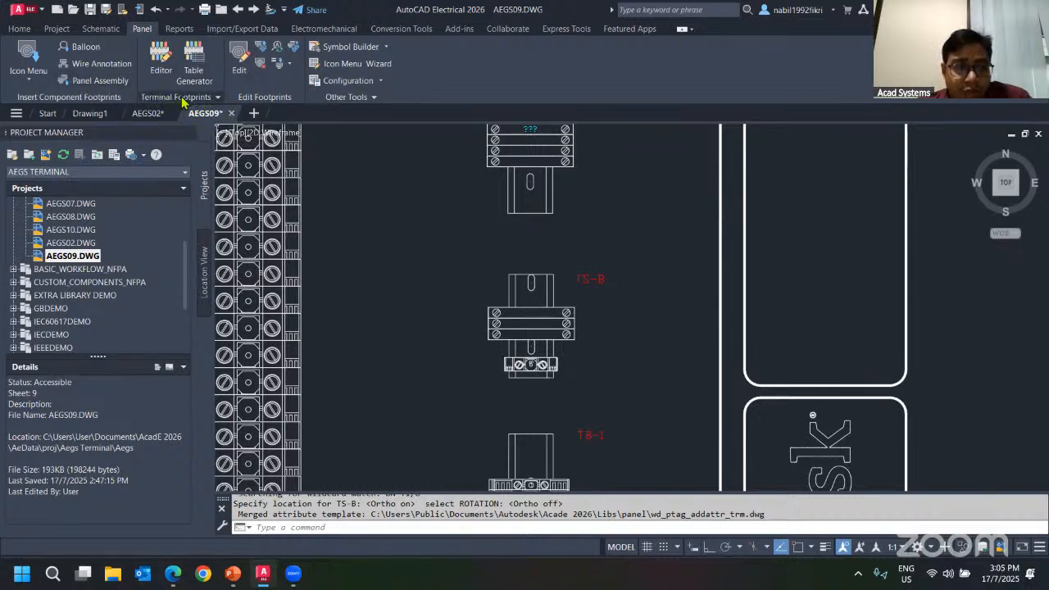
pyautogui.click(183, 100)
pyautogui.click(275, 115)
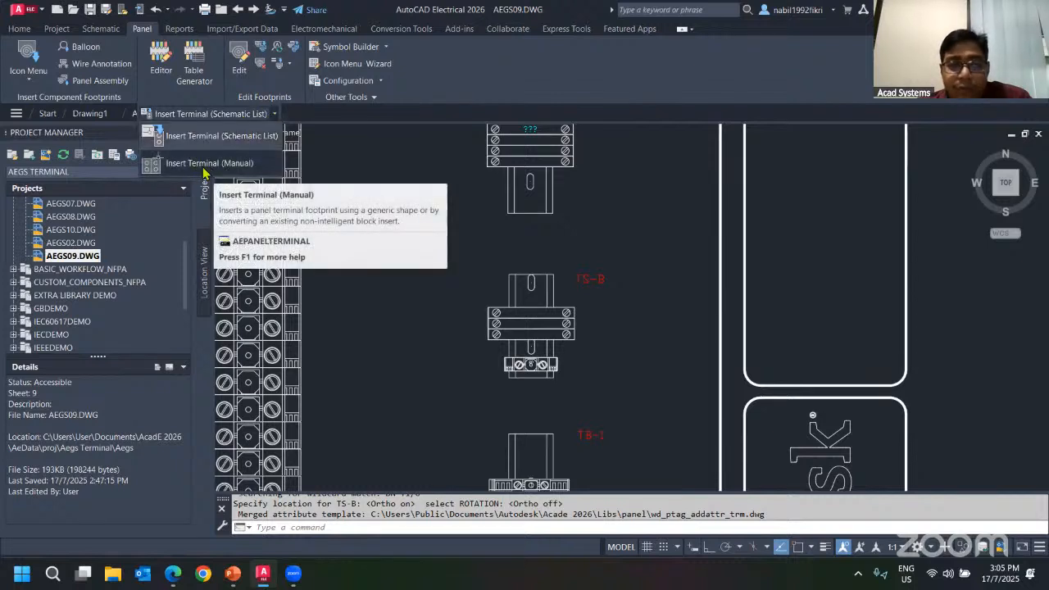
pyautogui.click(159, 75)
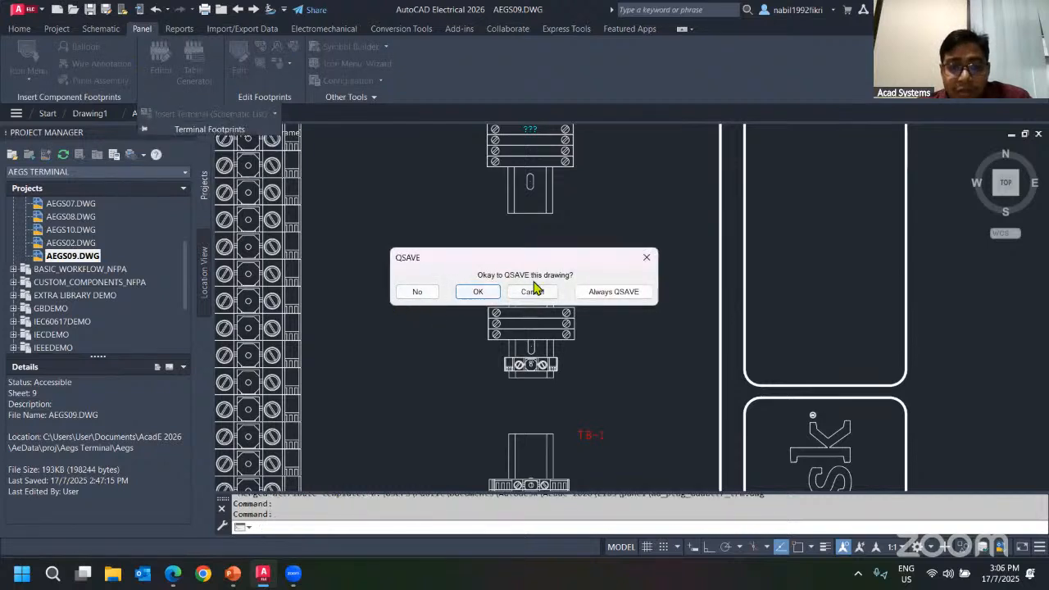
pyautogui.click(646, 257)
# Save the drawing and open the TS-B strip in the Terminal Strip Editor from the inserted footprint's menu, then close it.
pyautogui.rightClick(494, 313)
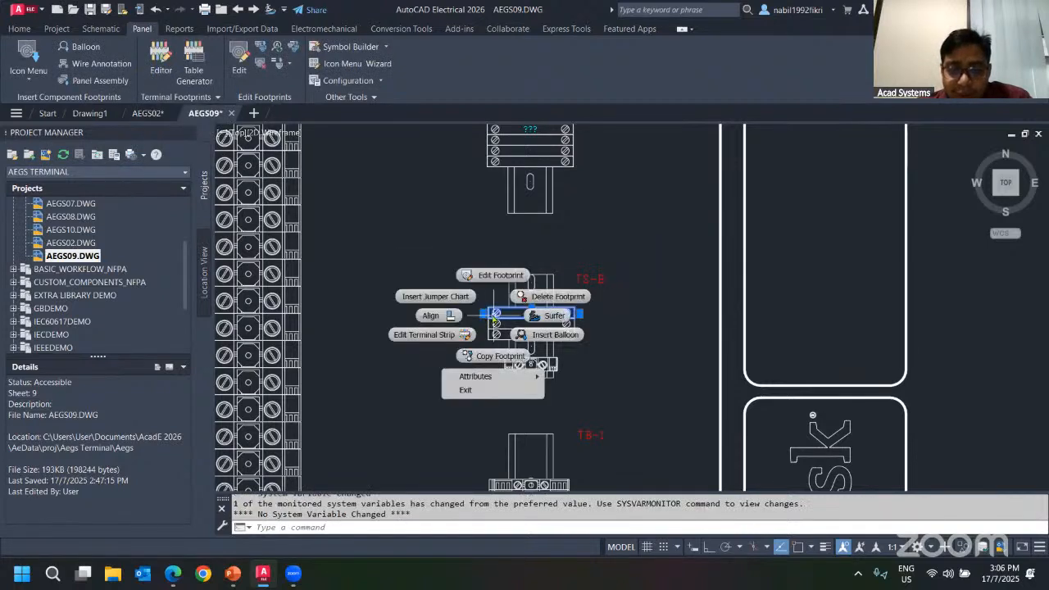
pyautogui.click(418, 337)
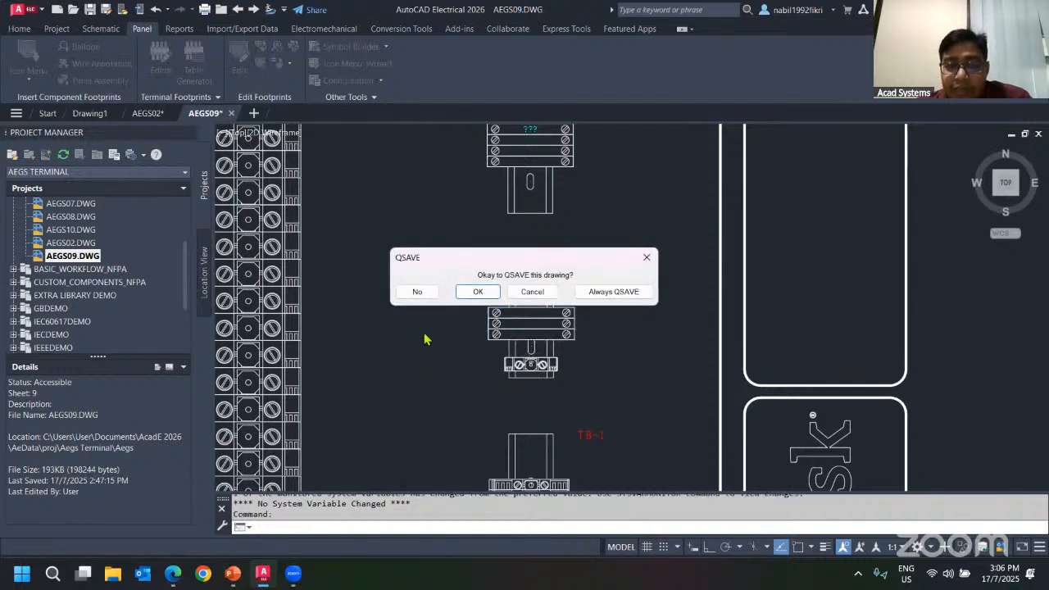
pyautogui.click(471, 291)
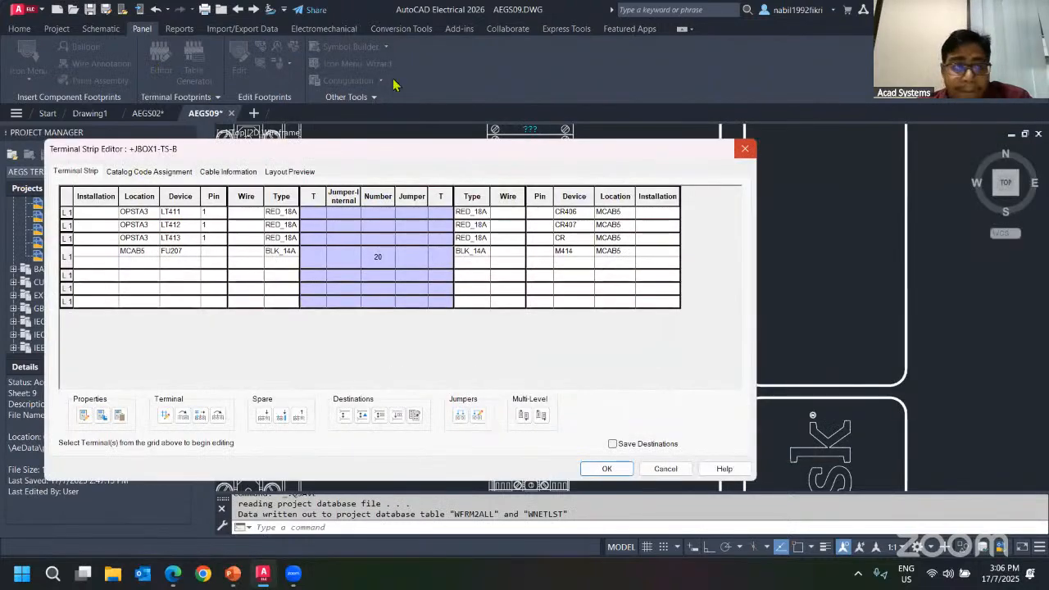
pyautogui.press('Escape')
# Reopen the JBOX1 TS-B strip through the Terminal Strip Editor's strip selection and review terminal 20's row.
pyautogui.click(161, 63)
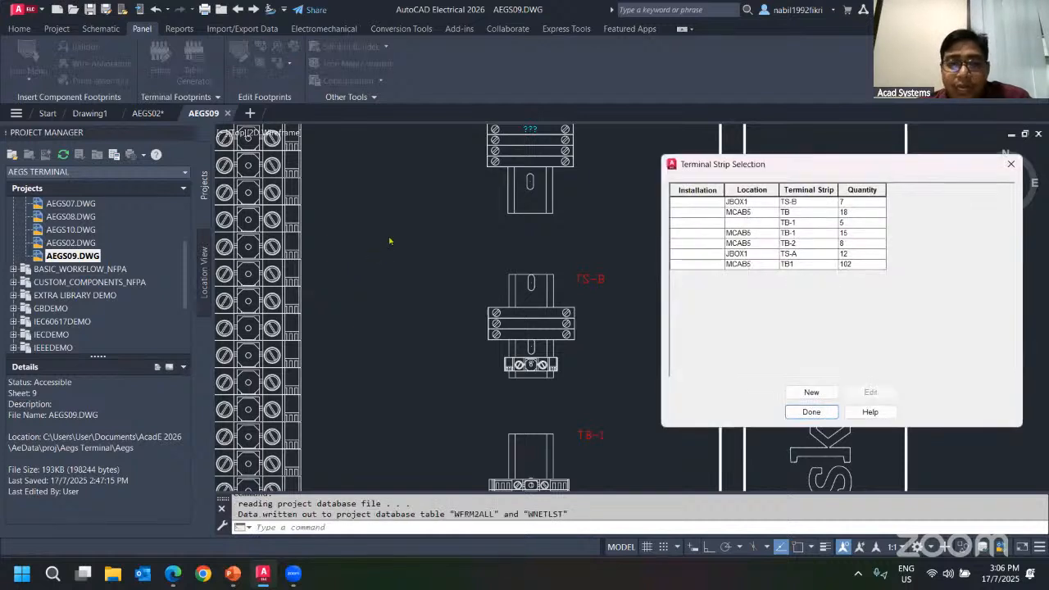
pyautogui.moveTo(748, 170); pyautogui.dragTo(454, 171)
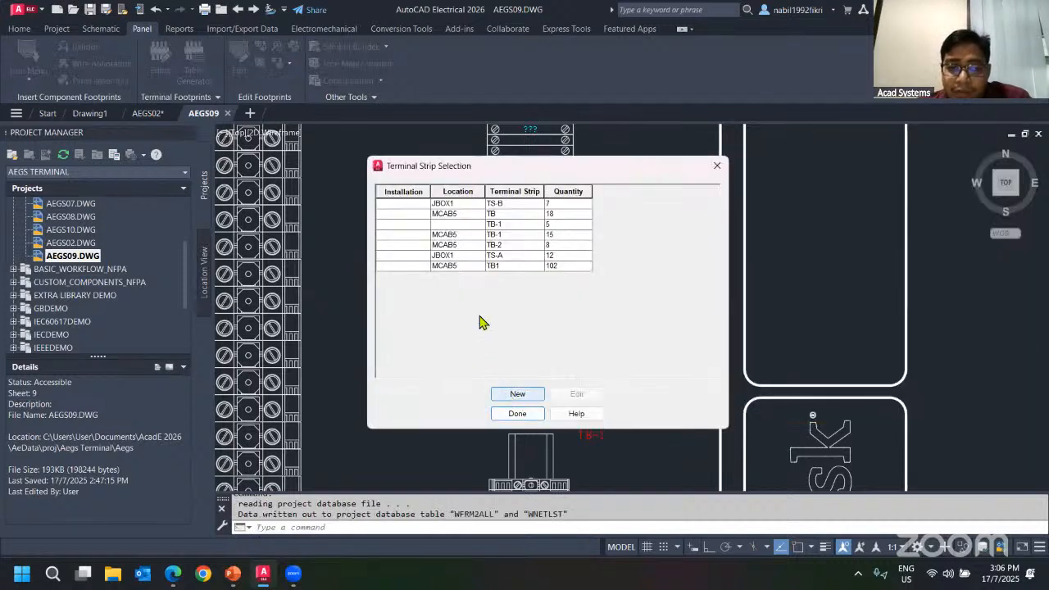
pyautogui.click(451, 213)
pyautogui.click(456, 236)
pyautogui.click(470, 205)
pyautogui.click(476, 233)
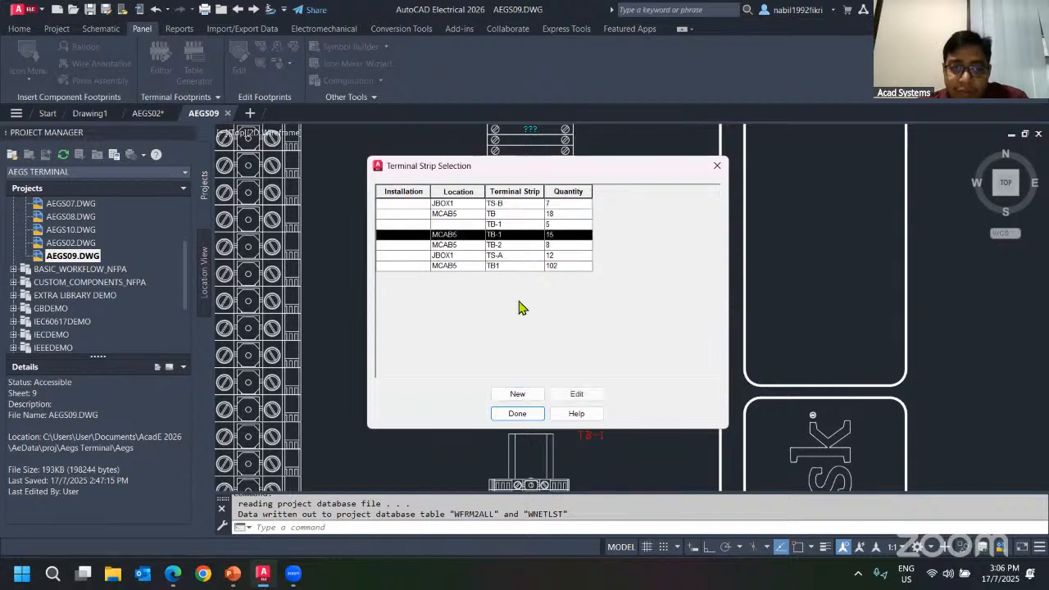
pyautogui.click(496, 204)
pyautogui.click(560, 392)
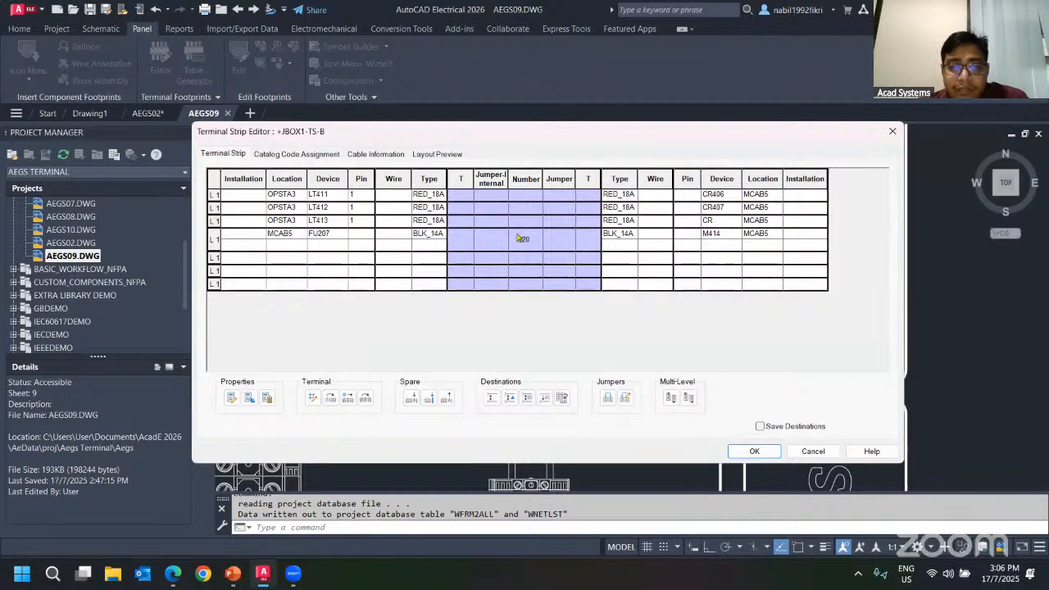
pyautogui.click(520, 238)
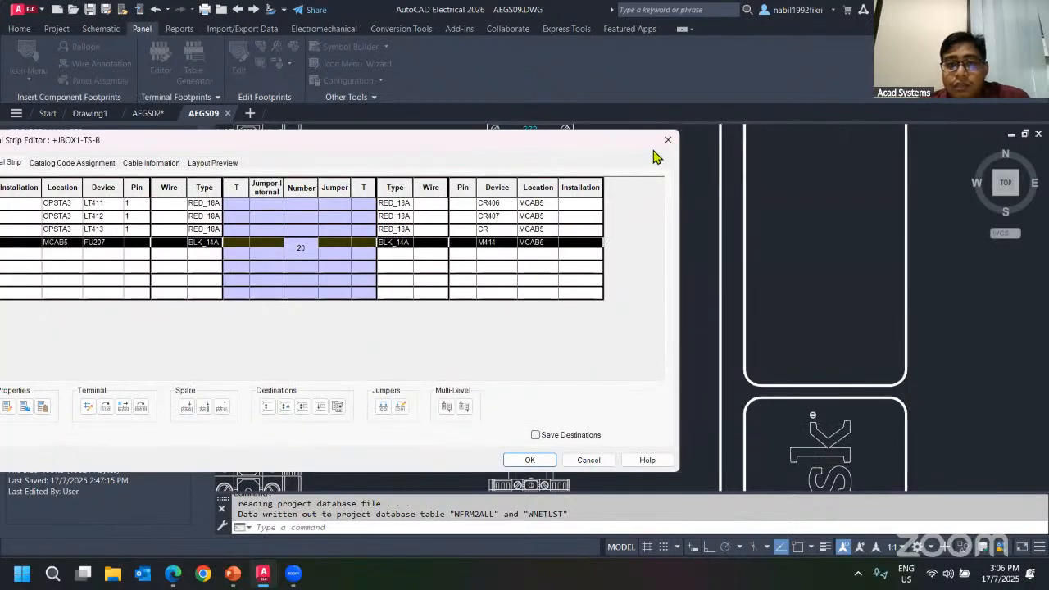
pyautogui.click(662, 133)
pyautogui.click(717, 168)
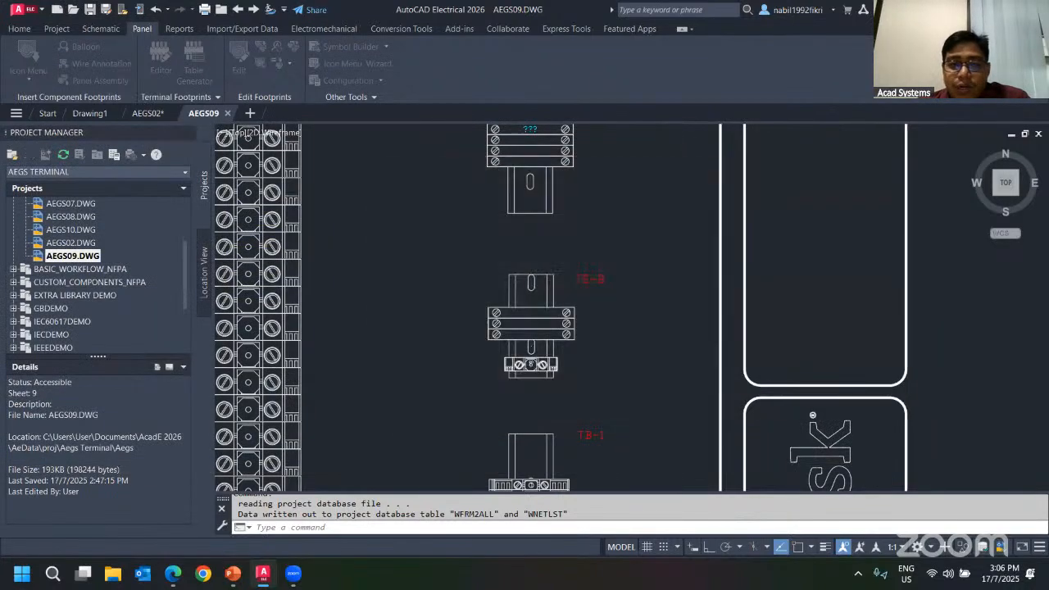
# Start defining a new terminal strip in the Terminal Strip Editor and browse the available installation and location codes.
pyautogui.scroll(-4, 508, 294)
pyautogui.moveTo(508, 295); pyautogui.dragTo(618, 188, button='middle')
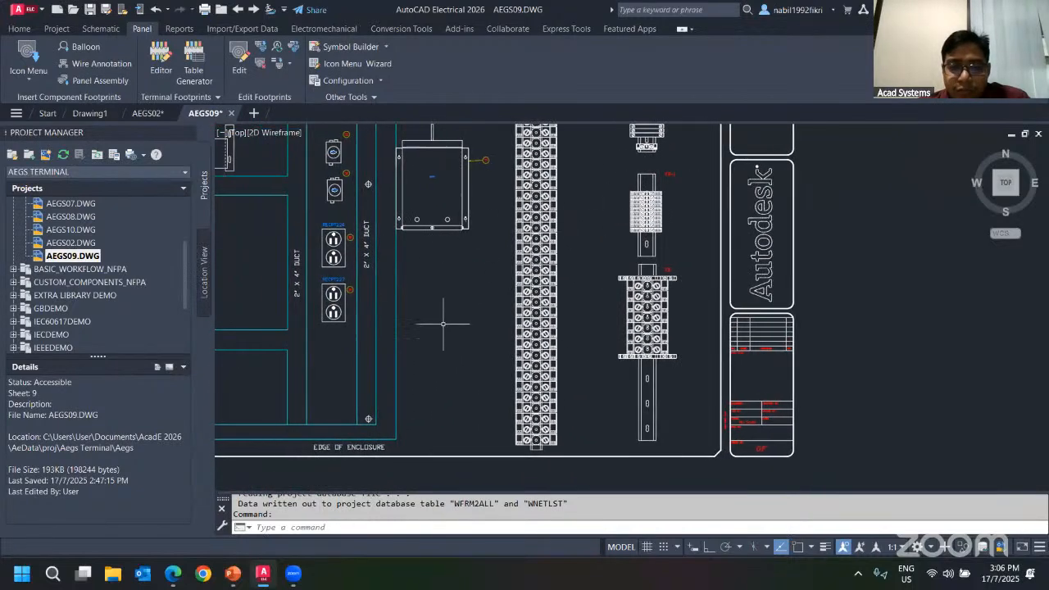
pyautogui.click(161, 62)
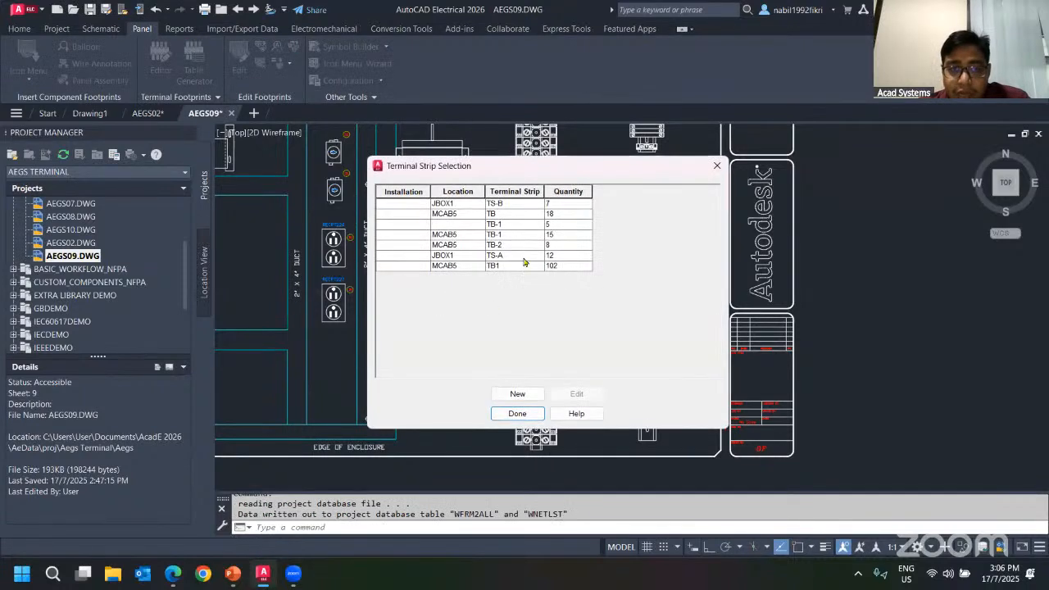
pyautogui.click(525, 395)
pyautogui.click(486, 284)
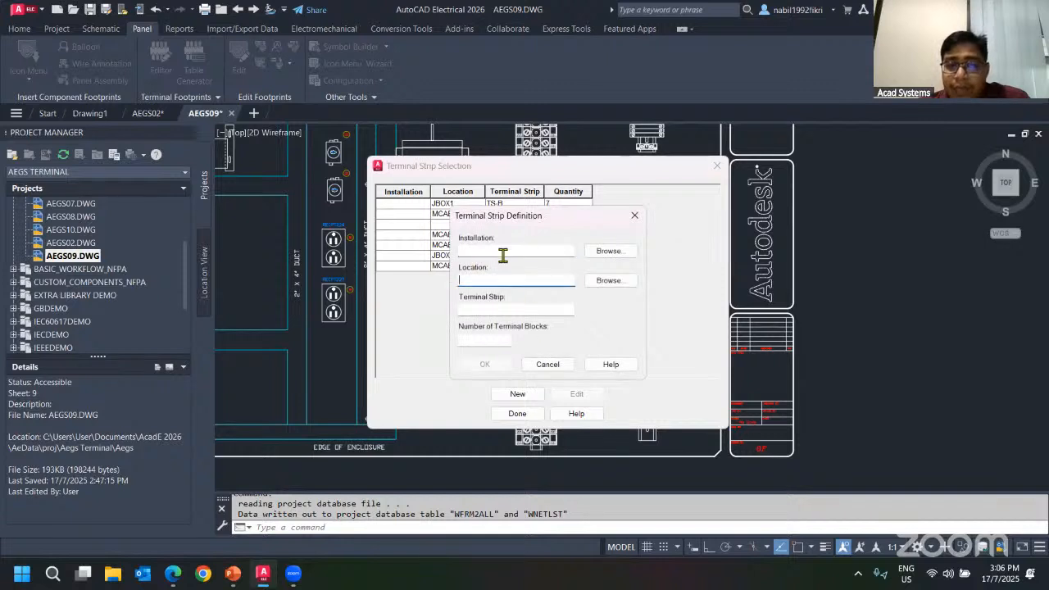
pyautogui.click(606, 250)
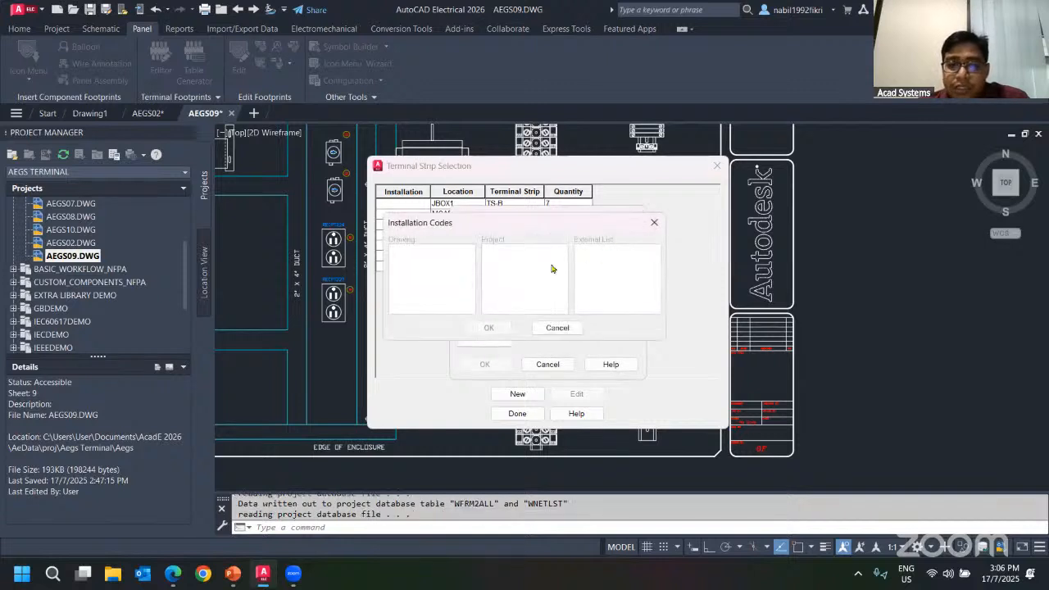
pyautogui.click(653, 223)
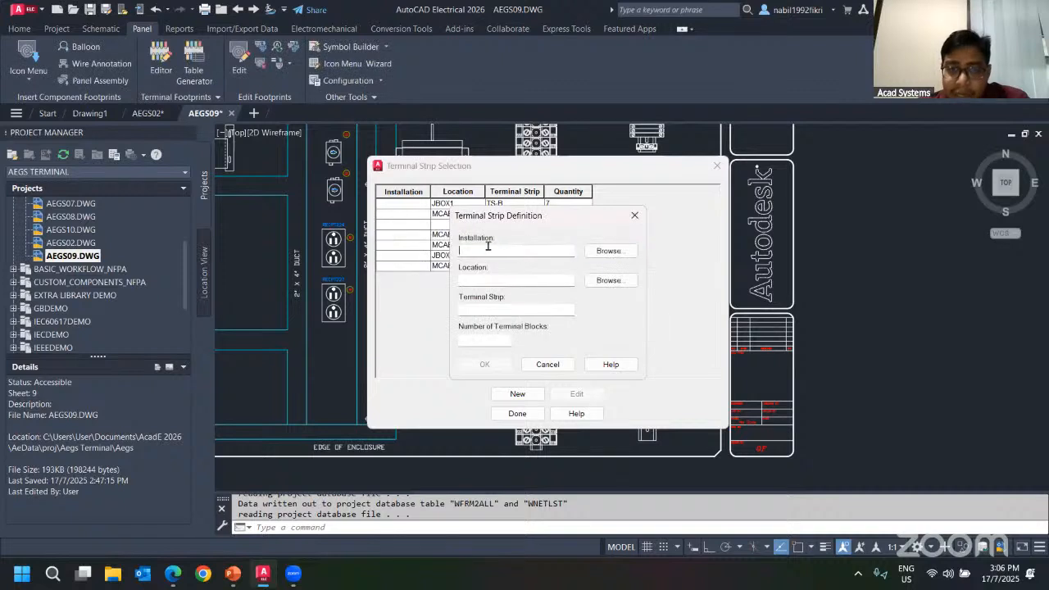
pyautogui.click(608, 281)
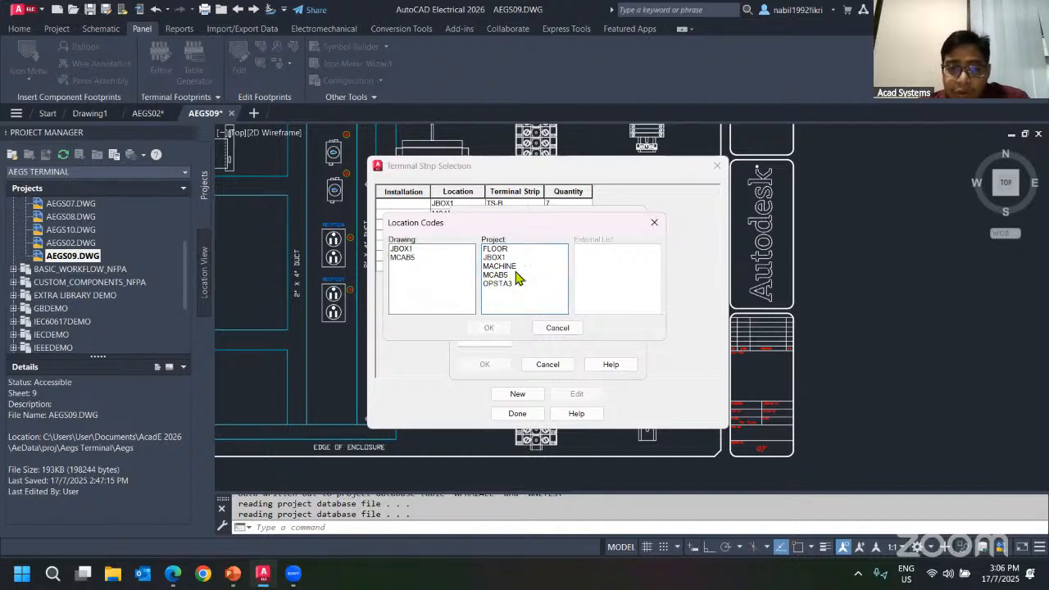
pyautogui.click(653, 222)
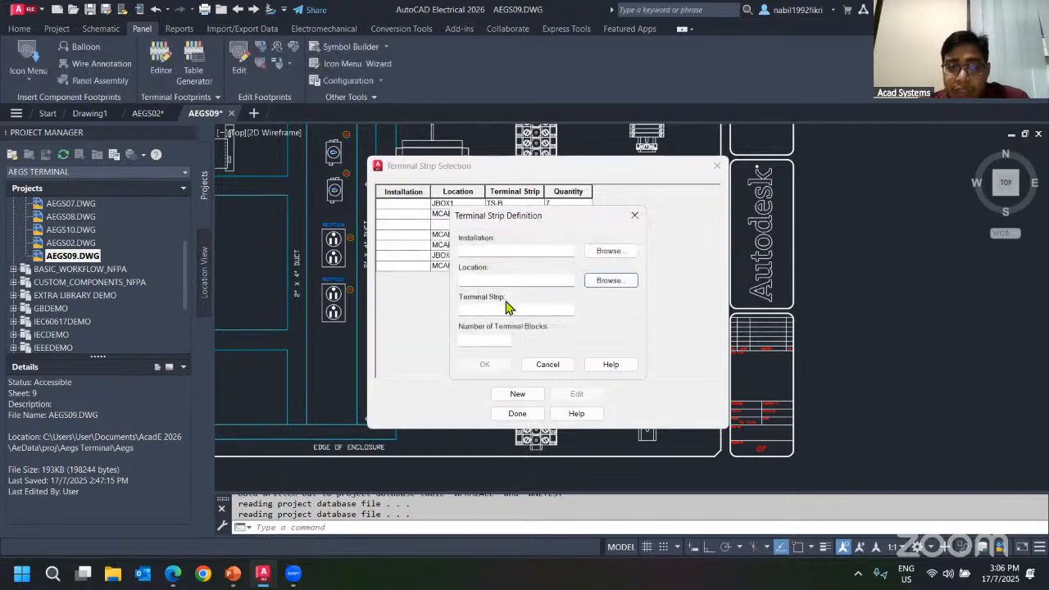
# Define a new terminal strip TRM-05 at location MACH-01 with 5 terminal blocks, checking the available location codes.
pyautogui.click(503, 281)
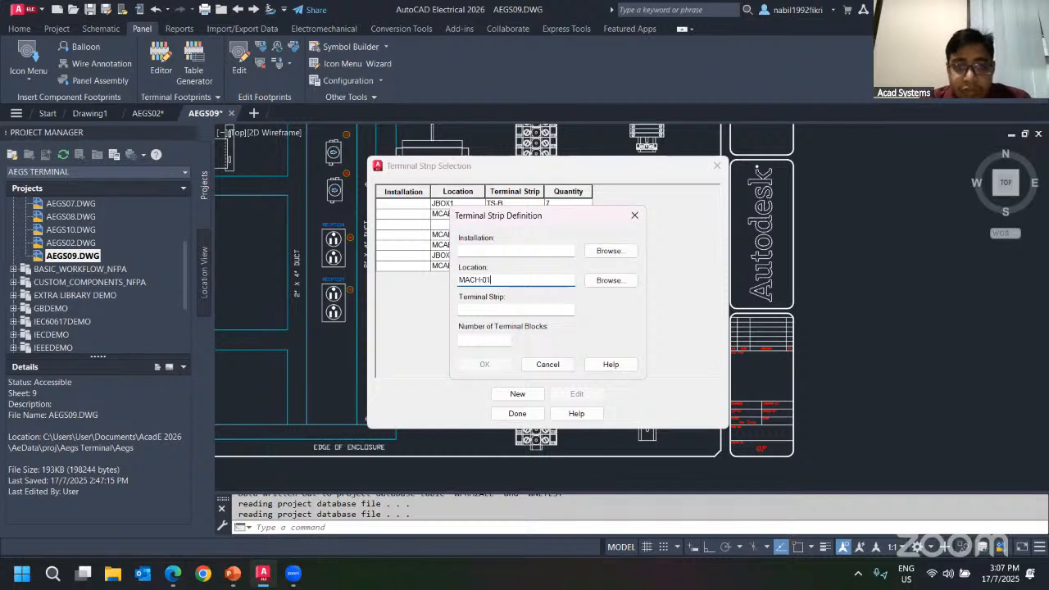
pyautogui.click(563, 311)
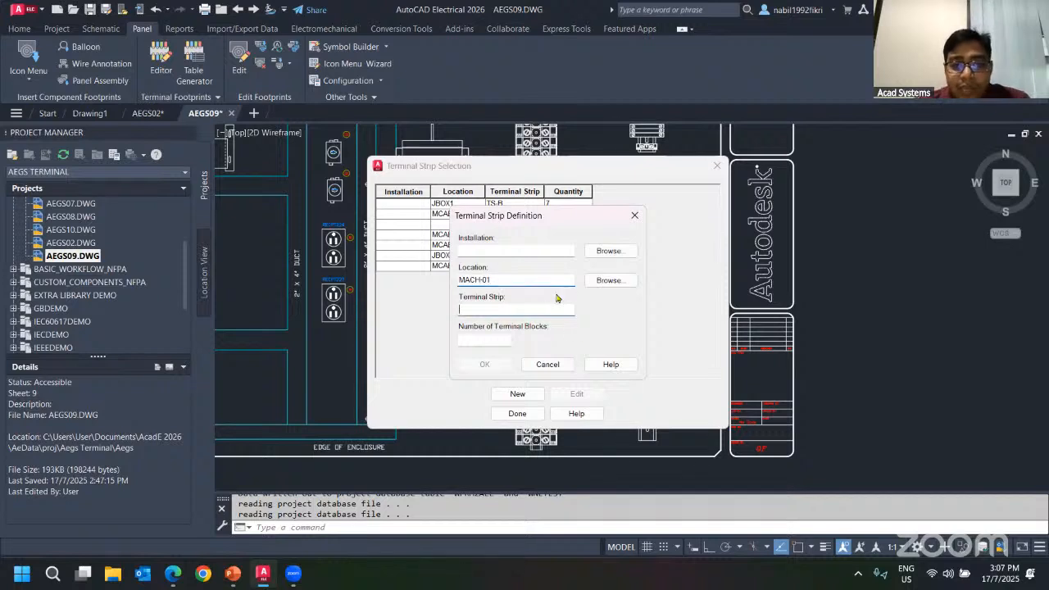
pyautogui.click(608, 280)
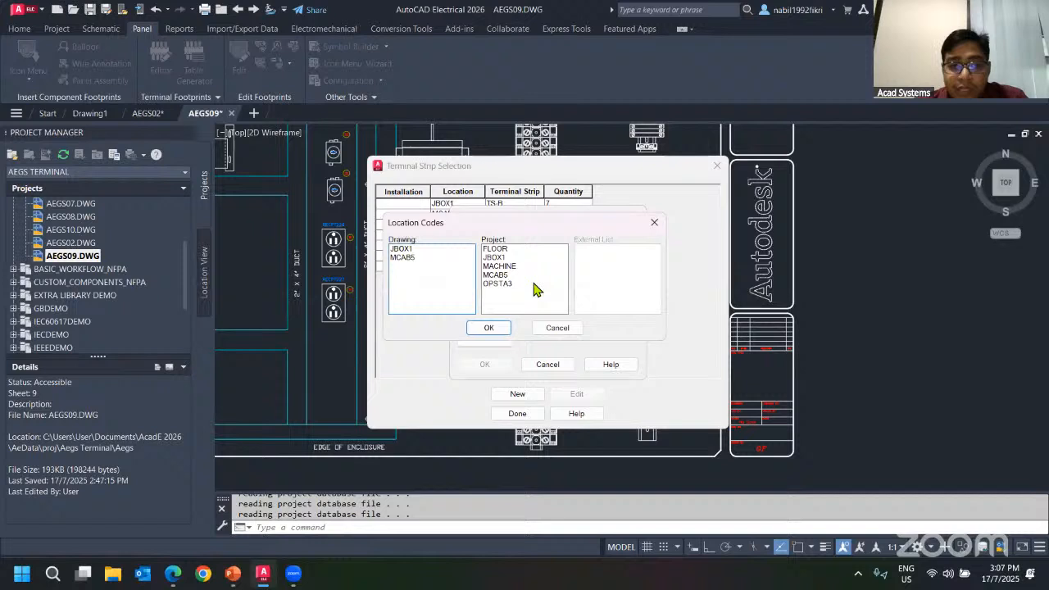
pyautogui.click(653, 222)
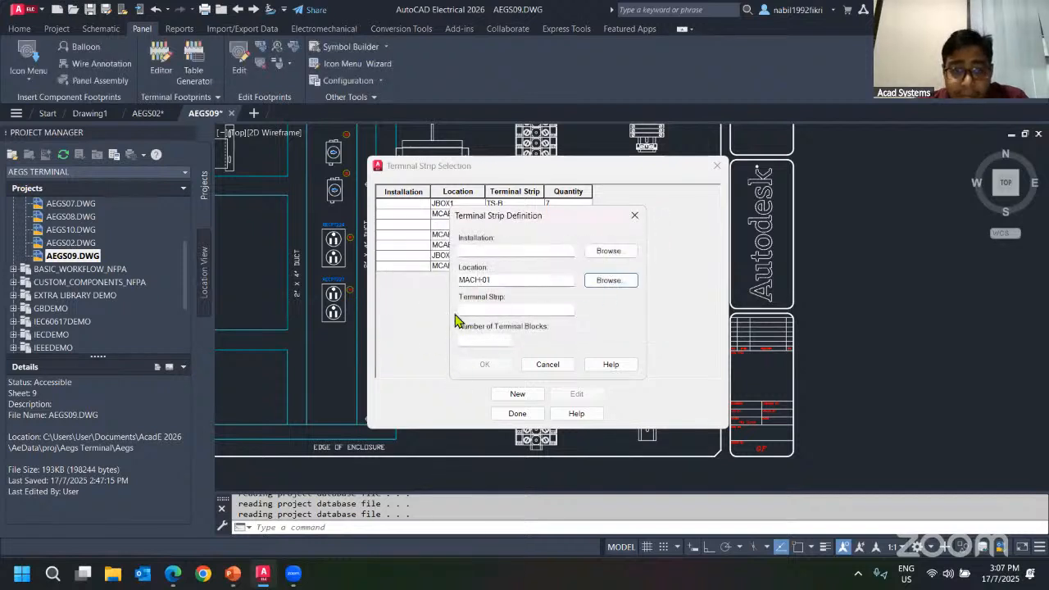
pyautogui.click(484, 309)
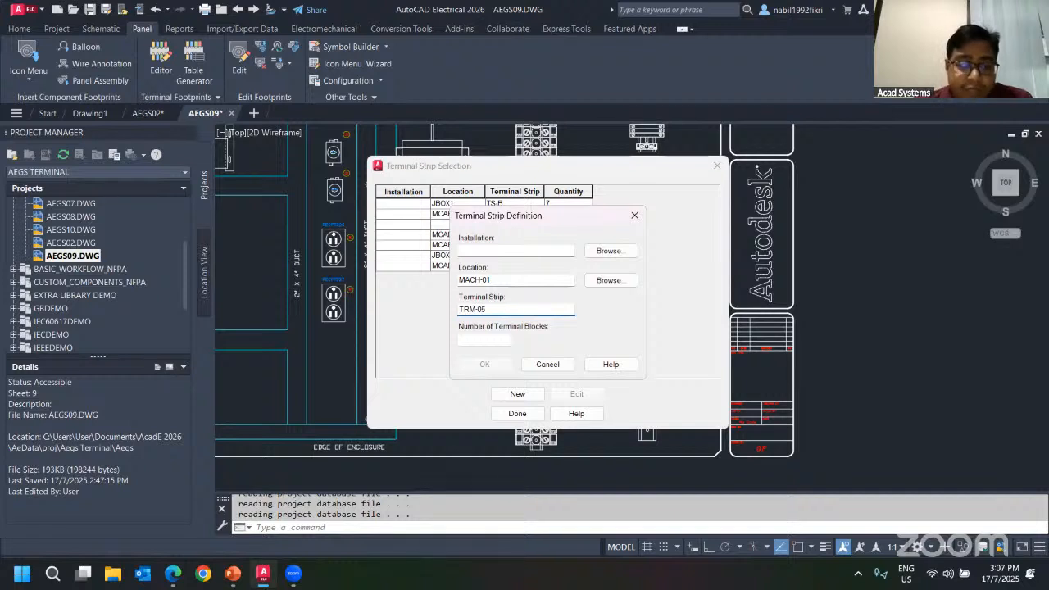
pyautogui.click(480, 340)
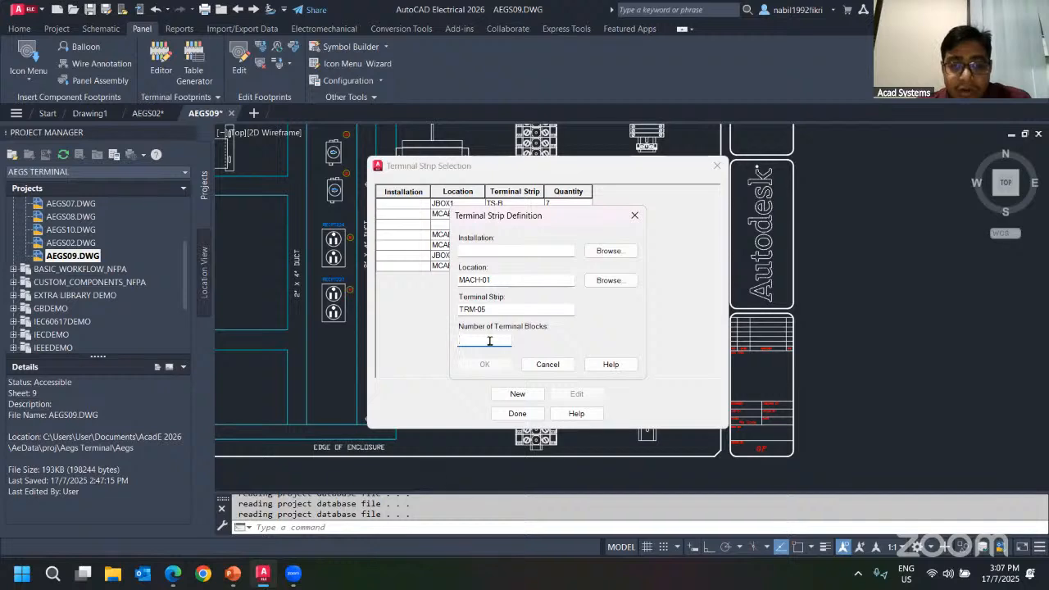
pyautogui.write('5')
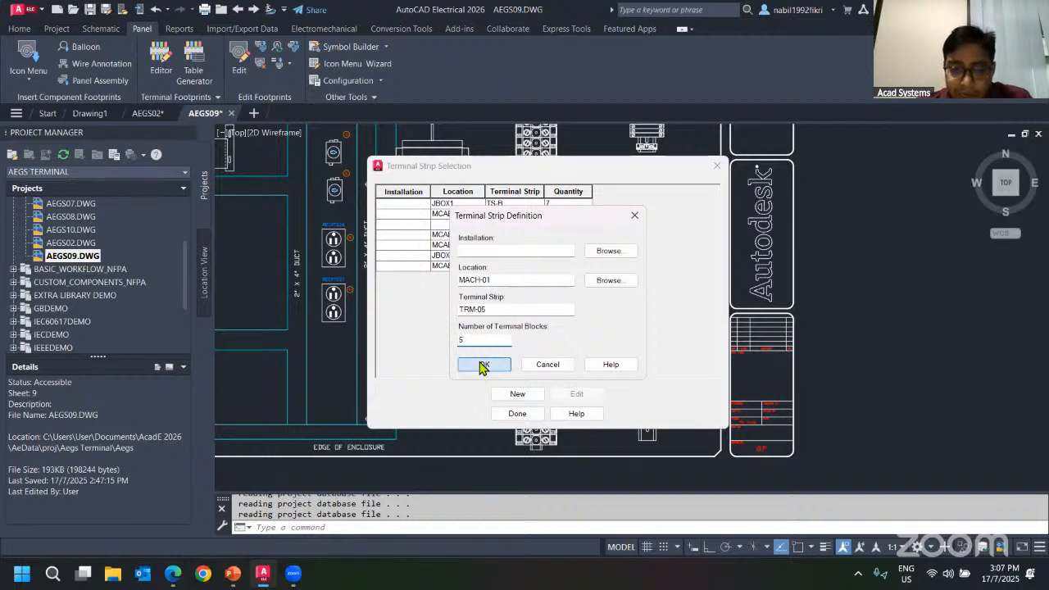
pyautogui.click(483, 366)
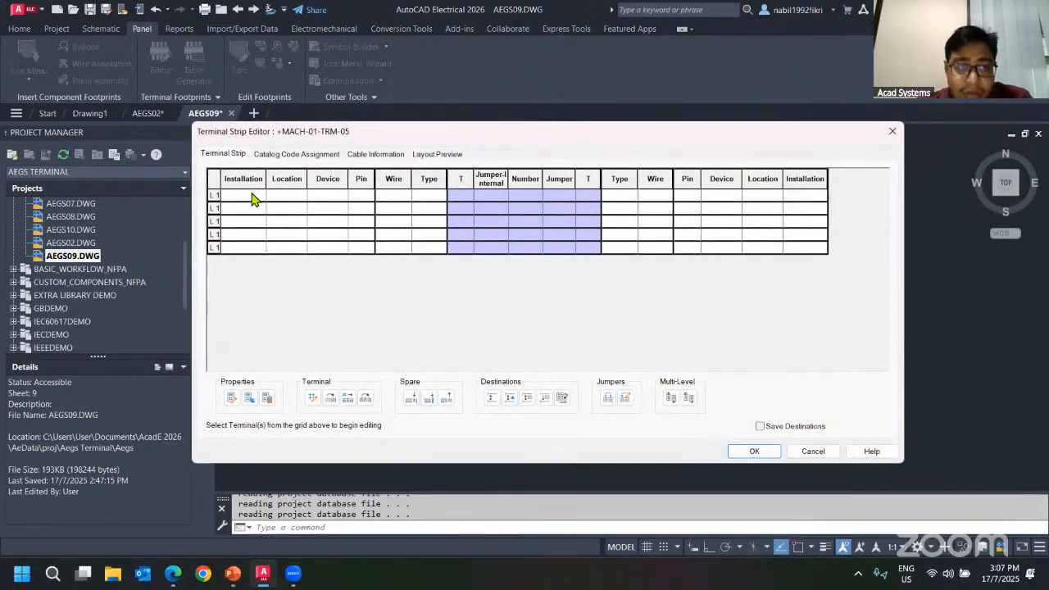
# Review the new strip's terminal rows and its catalog code, cable information and layout preview pages.
pyautogui.click(247, 197)
pyautogui.click(242, 209)
pyautogui.click(243, 221)
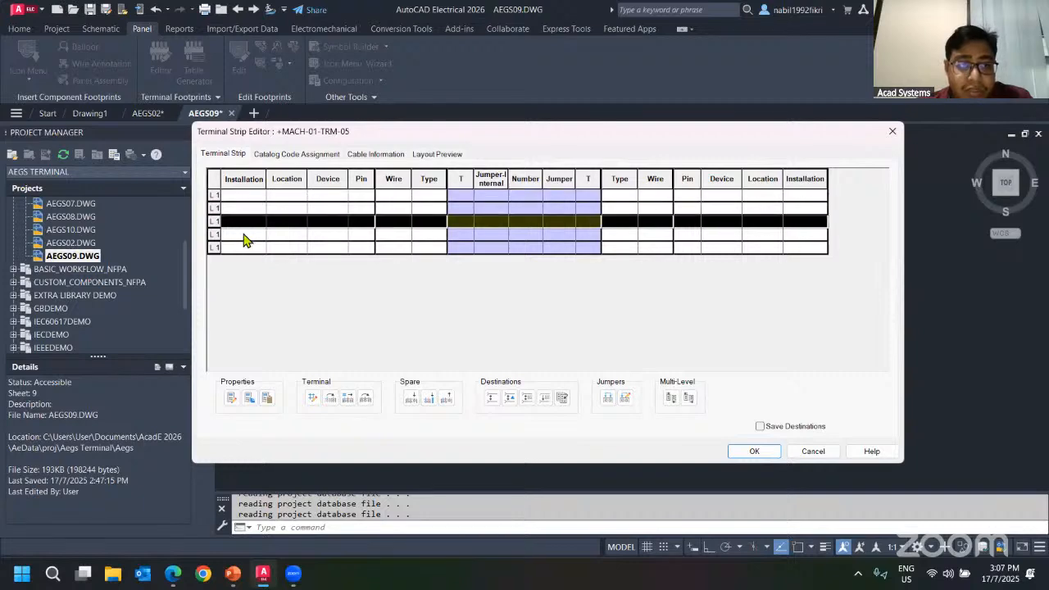
pyautogui.click(244, 234)
pyautogui.click(245, 248)
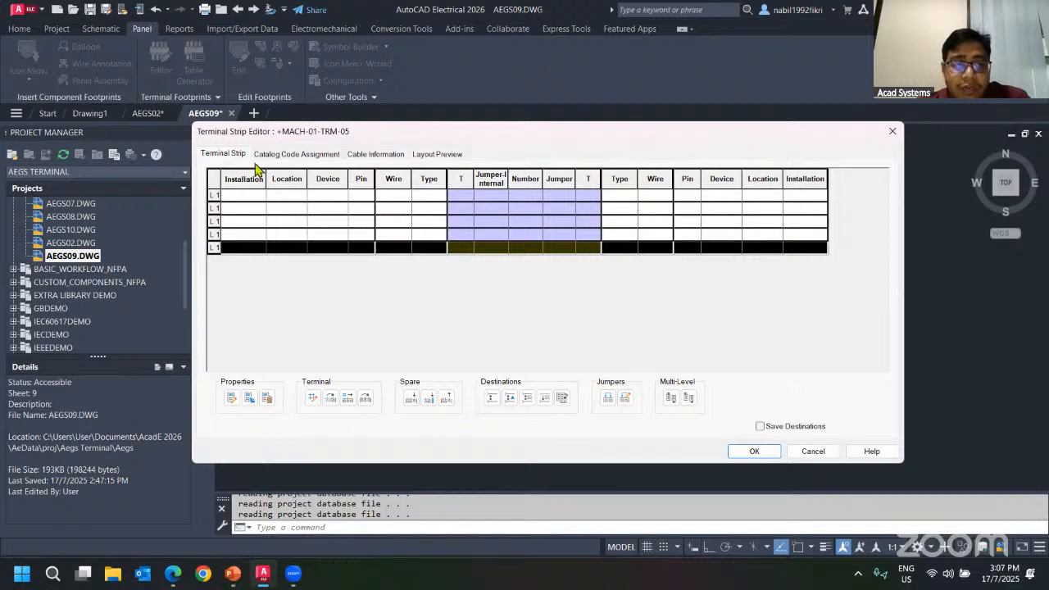
pyautogui.click(311, 155)
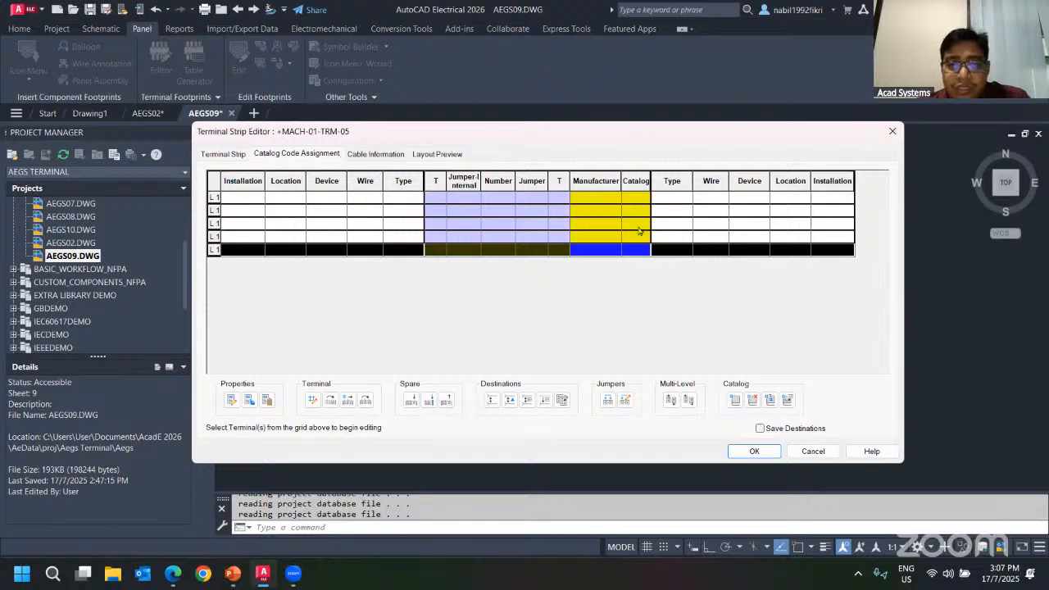
pyautogui.click(375, 154)
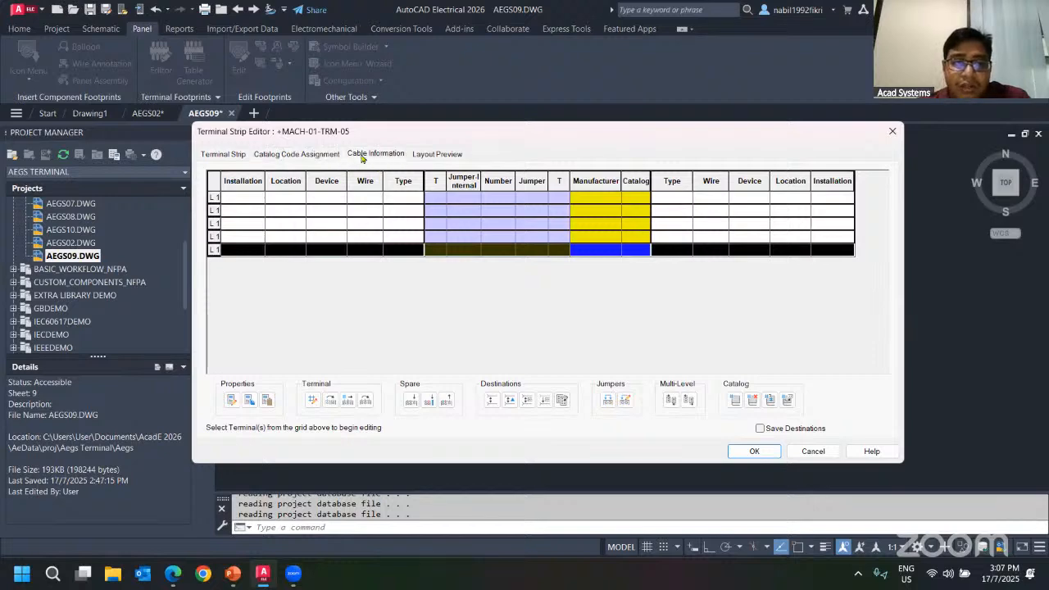
pyautogui.click(436, 156)
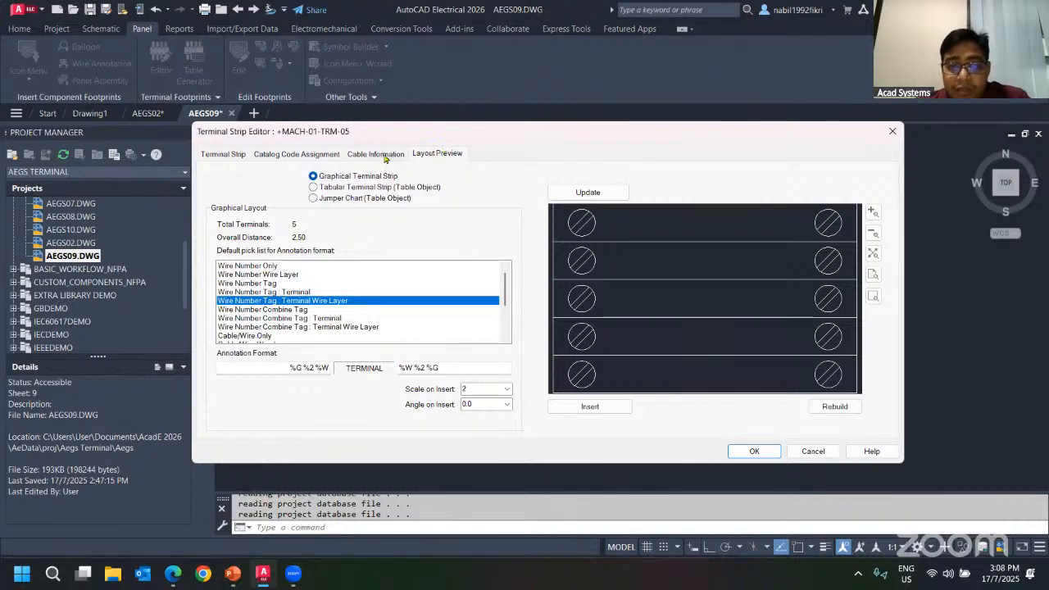
pyautogui.scroll(-2, 693, 325)
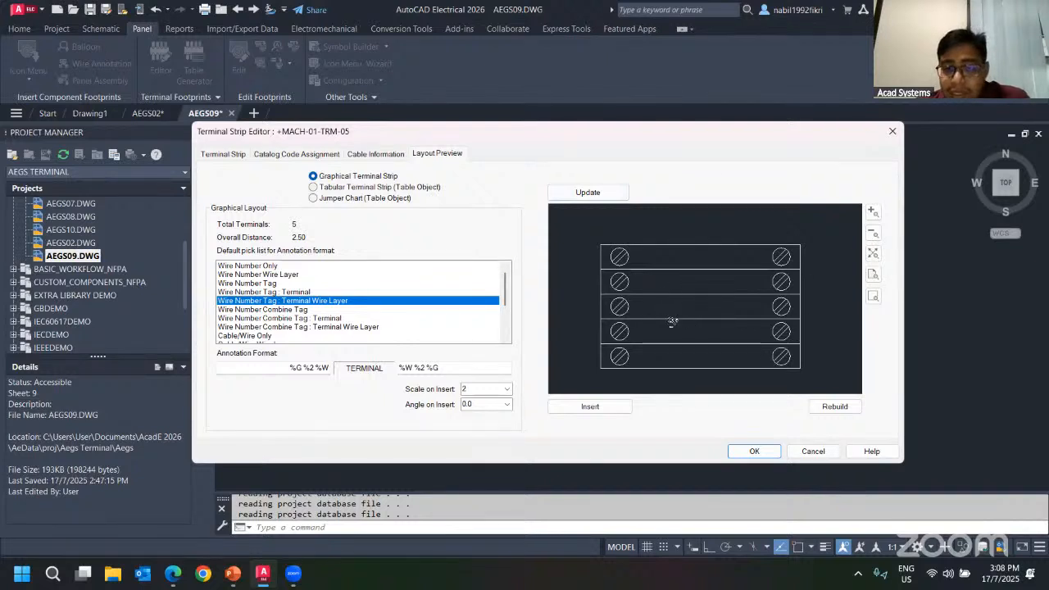
# Insert the graphical TRM-05 terminal strip layout beside the receptacles and close the editor and strip selection.
pyautogui.click(588, 407)
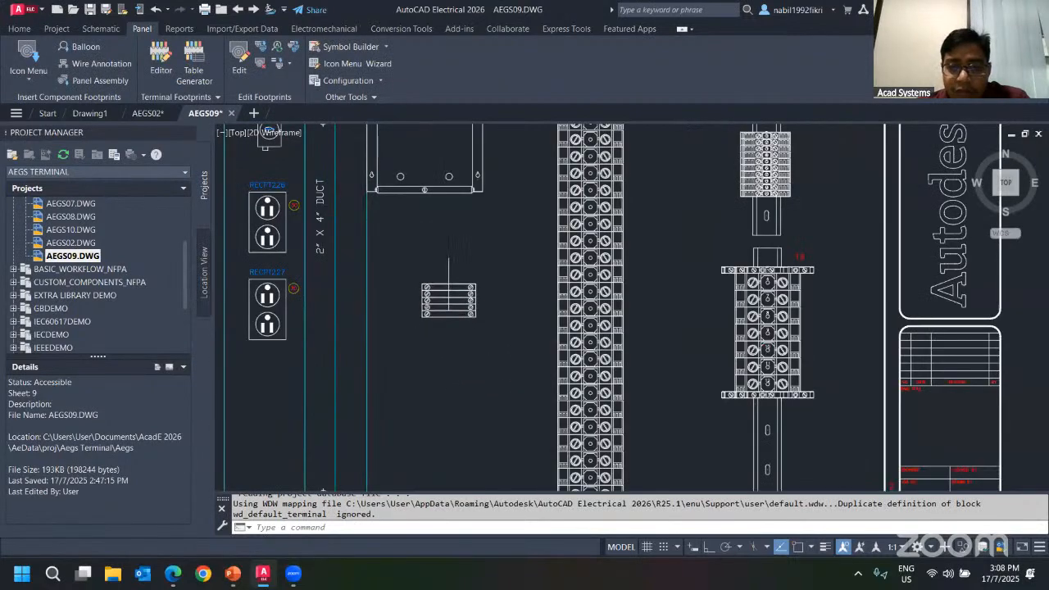
pyautogui.click(449, 290)
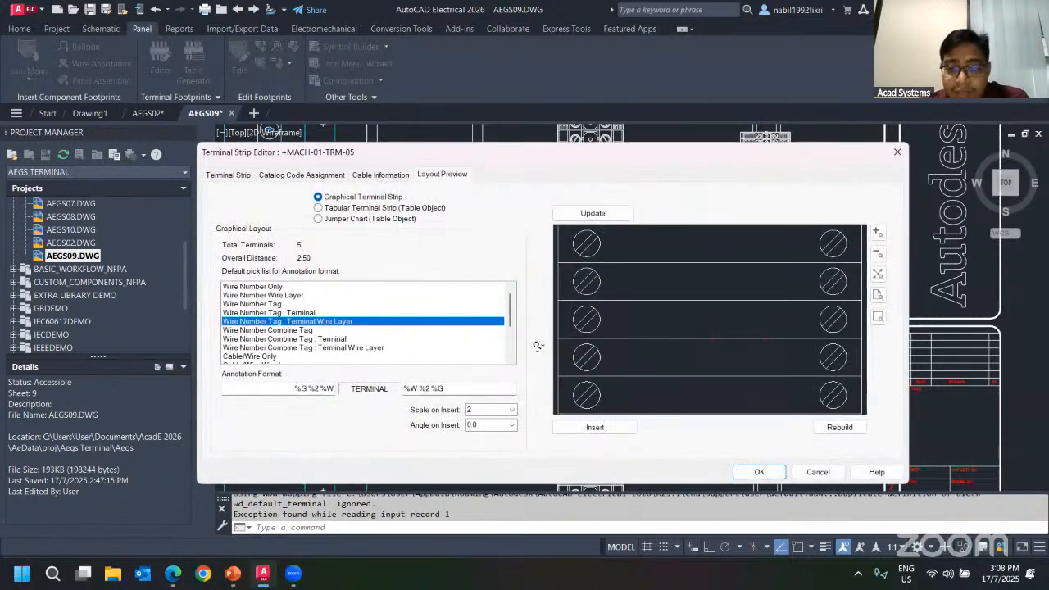
pyautogui.click(759, 473)
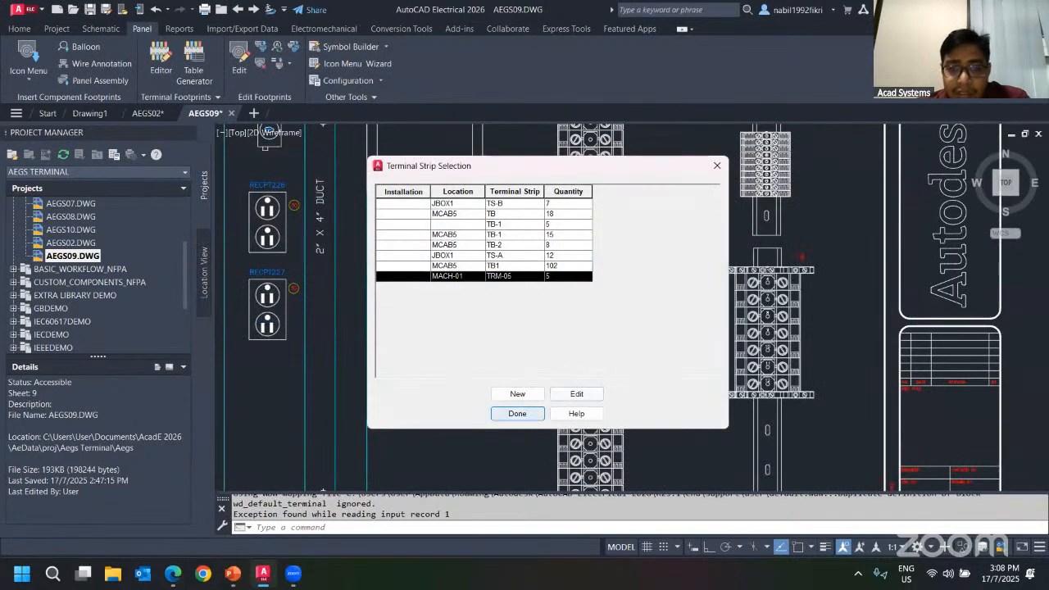
pyautogui.click(525, 414)
# Generate an AB 199-DR1 horizontal DIN rail 100 long at the default origin and accept its panel properties.
pyautogui.scroll(2, 461, 292)
pyautogui.scroll(-4, 482, 296)
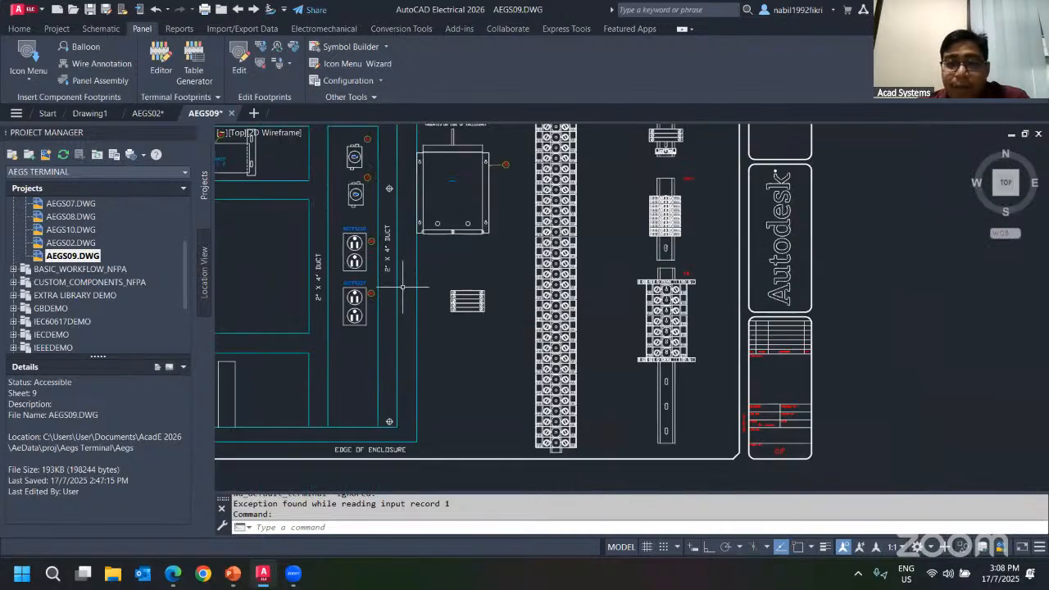
pyautogui.scroll(2, 467, 298)
pyautogui.moveTo(606, 311); pyautogui.dragTo(489, 228, button='middle')
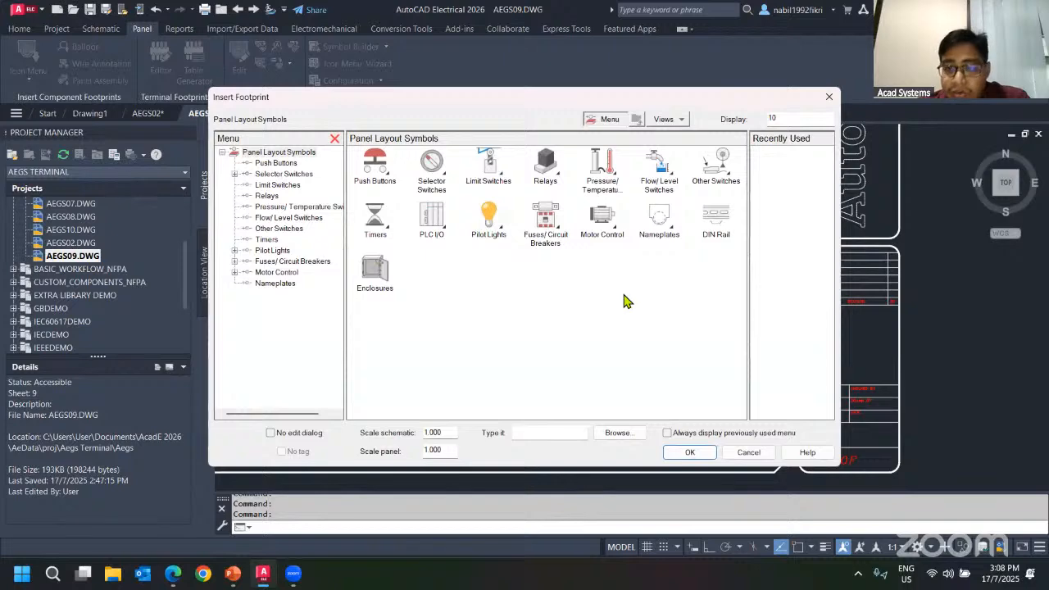
pyautogui.click(713, 227)
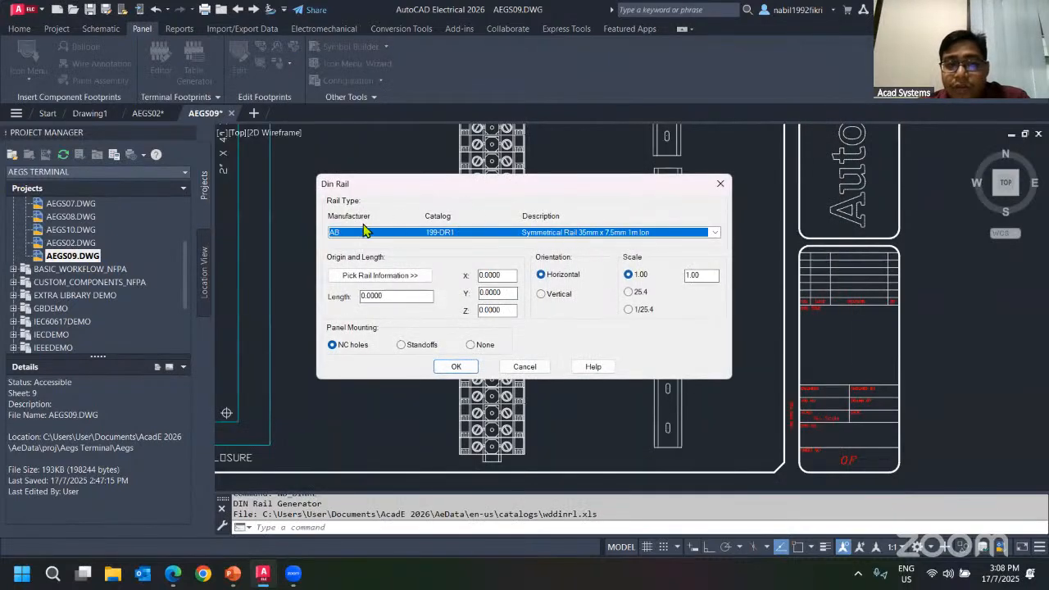
pyautogui.click(714, 233)
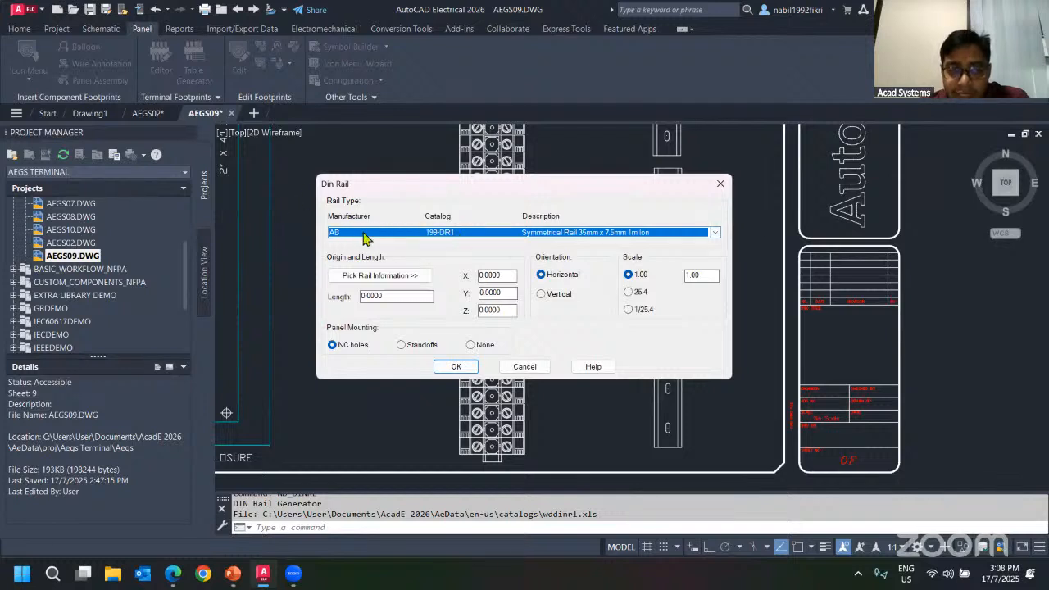
pyautogui.doubleClick(366, 295)
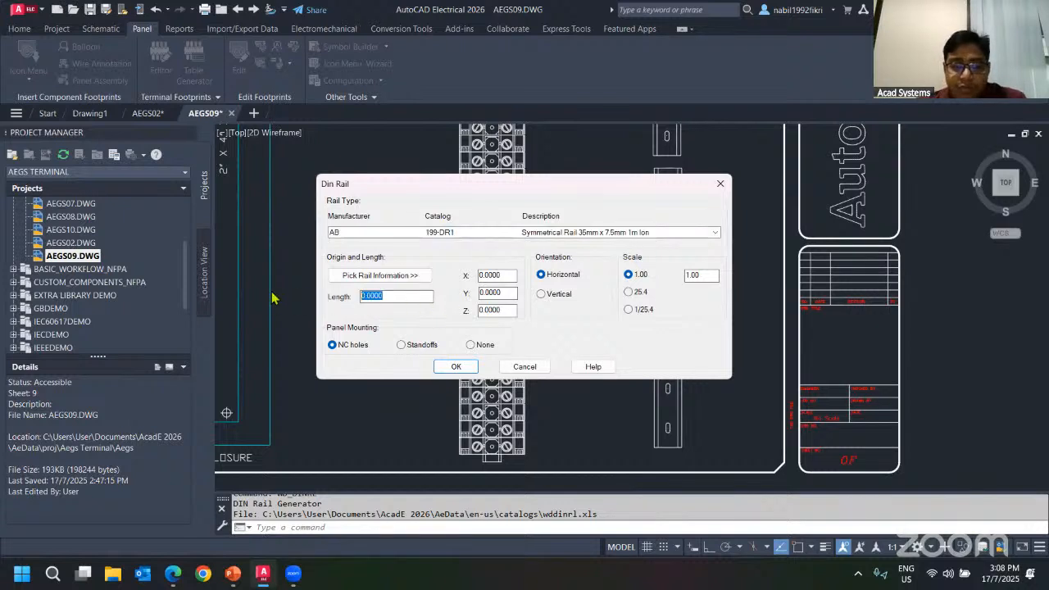
pyautogui.write('1')
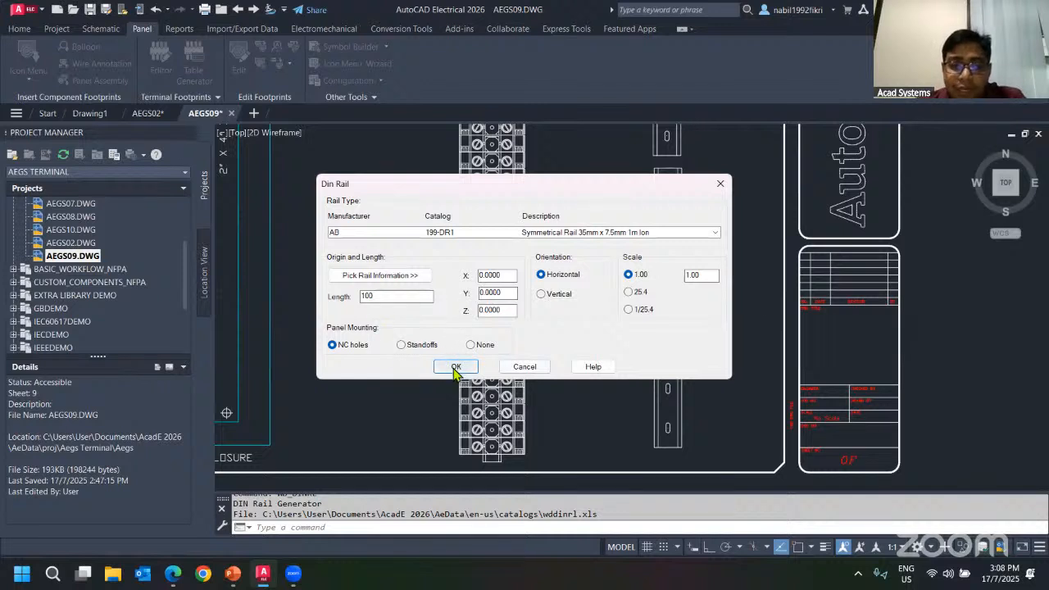
pyautogui.moveTo(500, 274); pyautogui.dragTo(470, 306)
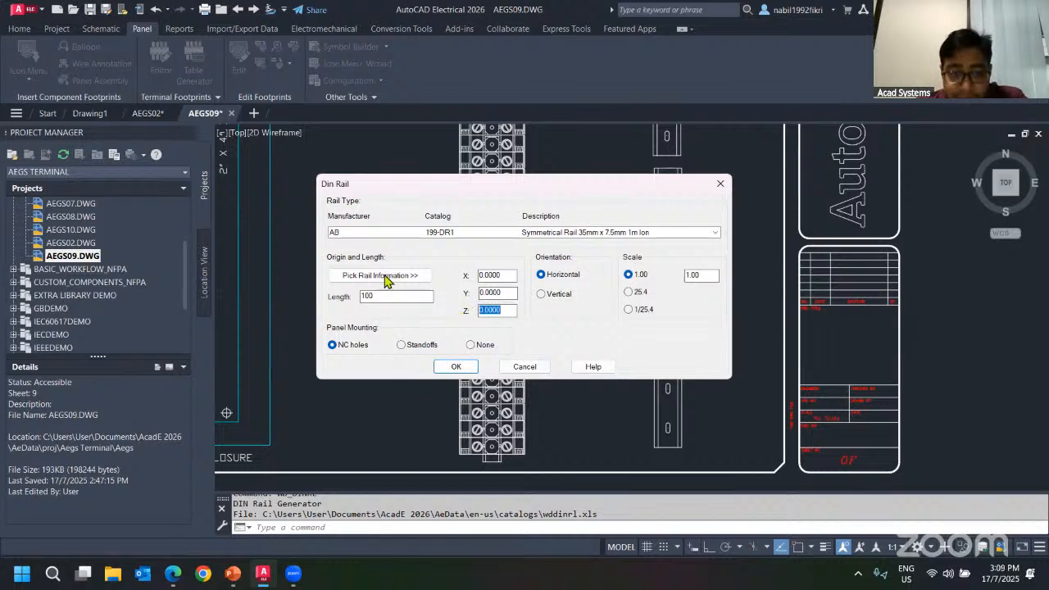
pyautogui.doubleClick(707, 274)
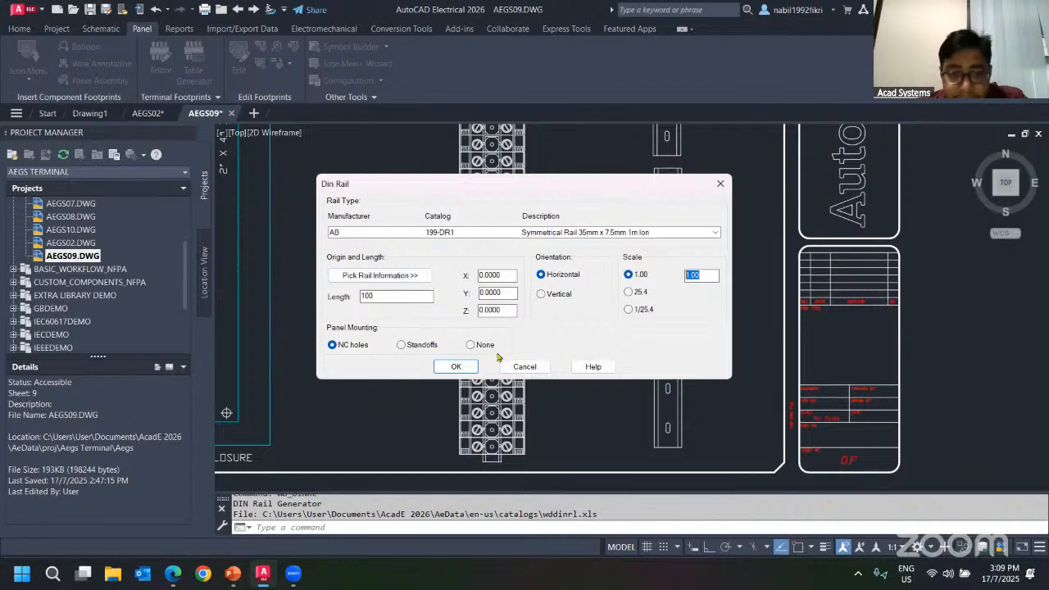
pyautogui.click(455, 366)
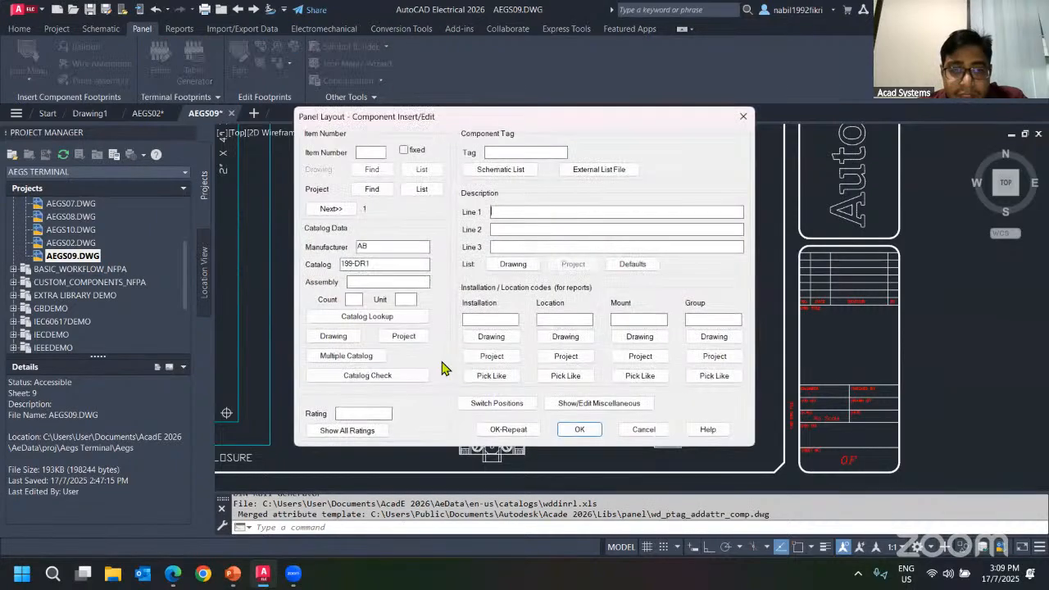
pyautogui.click(578, 429)
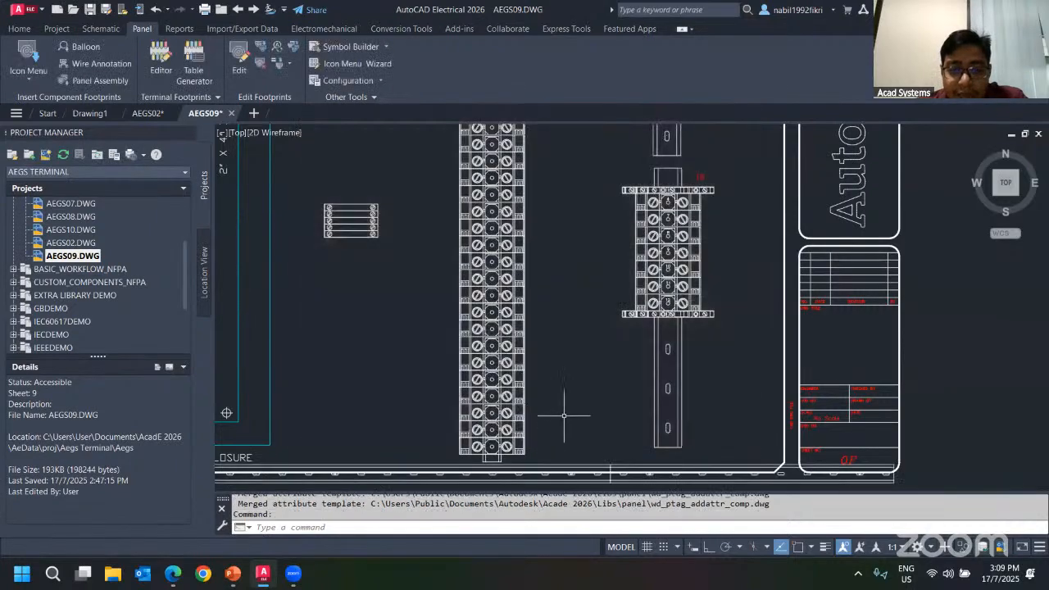
# Select and erase the generated DIN rail running along the enclosure's lower edge.
pyautogui.scroll(-5, 563, 415)
pyautogui.moveTo(547, 412)
pyautogui.mouseDown(button='middle')
pyautogui.moveTo(620, 361)
pyautogui.moveTo(799, 335)
pyautogui.mouseUp(button='middle')
pyautogui.scroll(8, 458, 374)
pyautogui.scroll(-5, 380, 345)
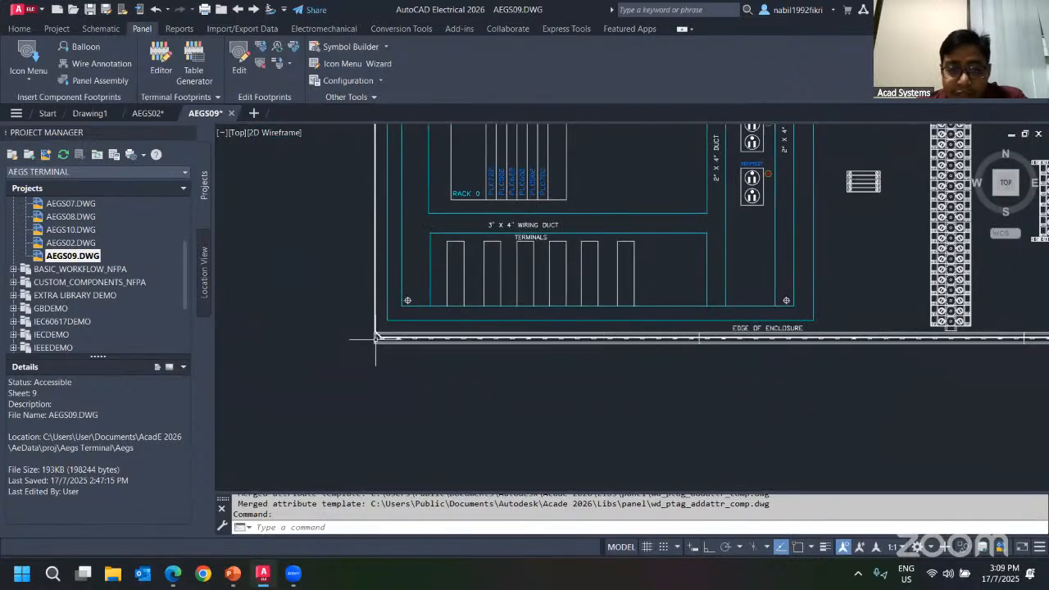
pyautogui.moveTo(647, 420); pyautogui.dragTo(410, 438, button='middle')
pyautogui.click(821, 419)
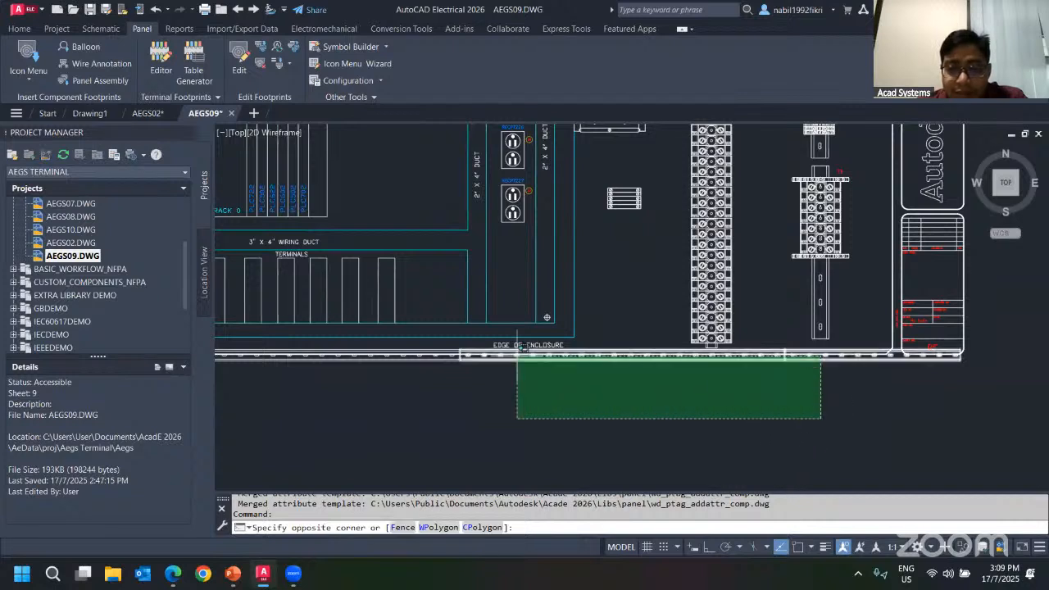
pyautogui.click(395, 360)
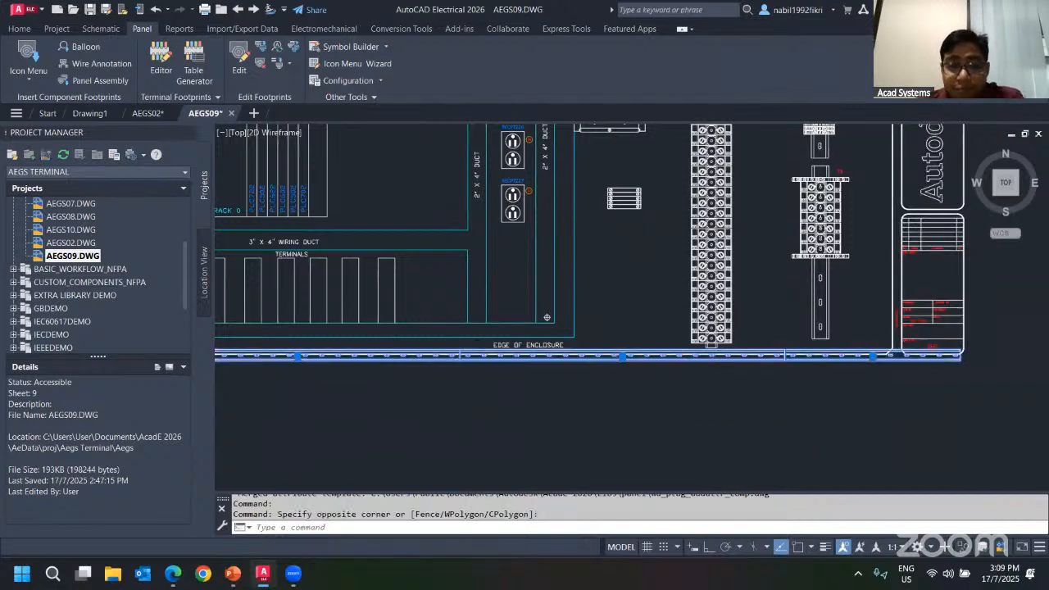
pyautogui.press('Delete')
# Generate a vertical AB 199-DR1 DIN rail through the TRM-05 strip, picking its start and end points, with length -20, and accept its panel properties.
pyautogui.scroll(4, 383, 308)
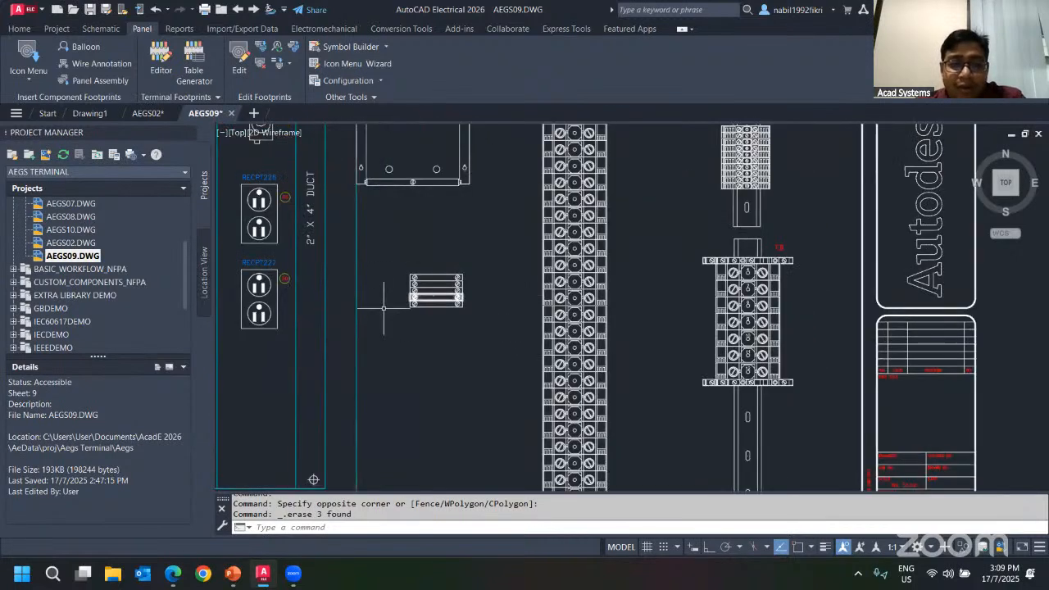
pyautogui.click(27, 74)
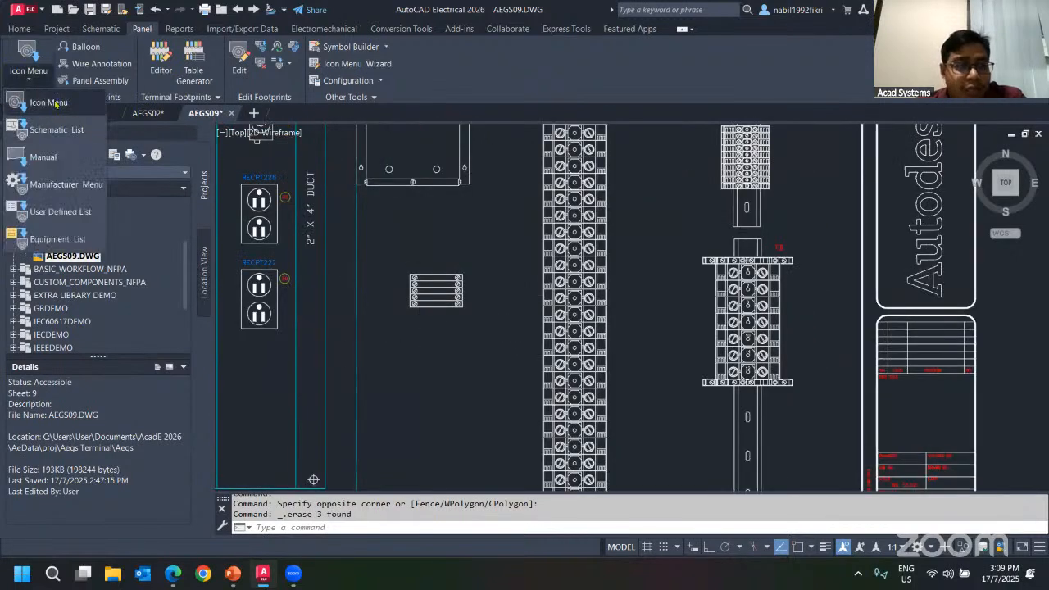
pyautogui.click(49, 103)
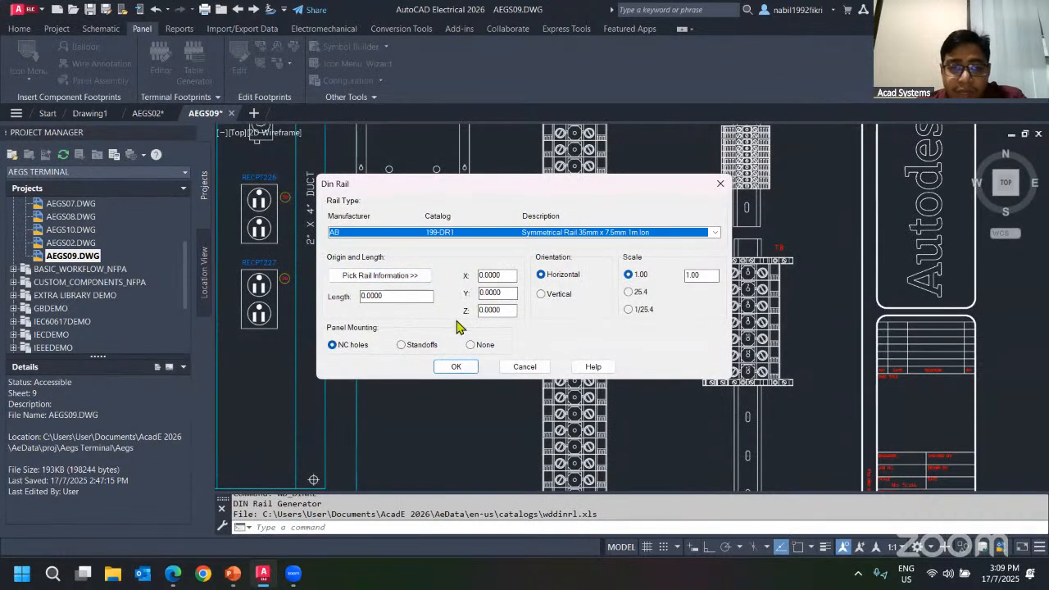
pyautogui.click(375, 277)
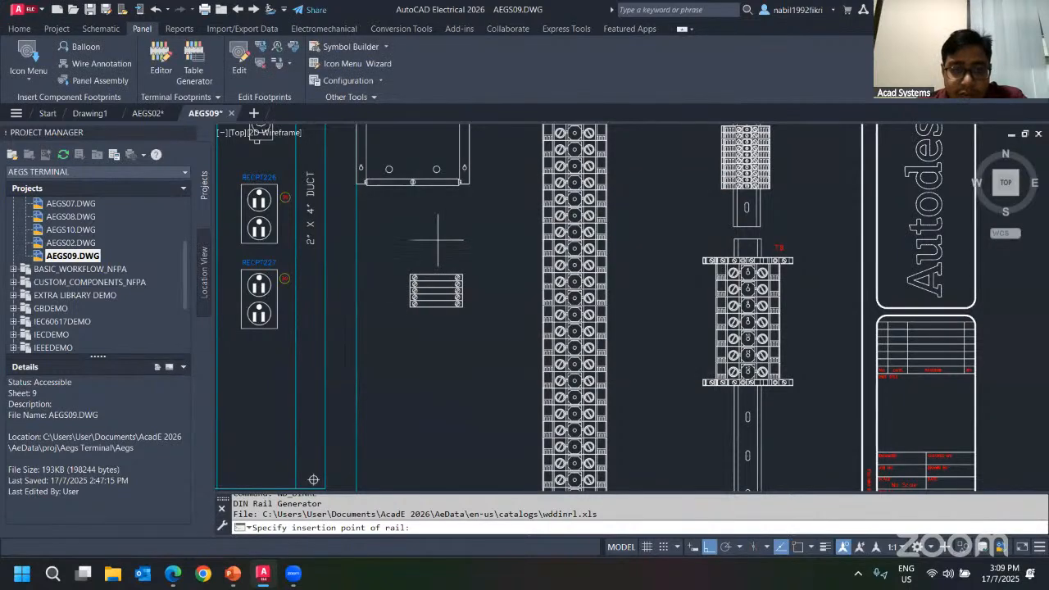
pyautogui.click(436, 239)
pyautogui.scroll(-2, 430, 448)
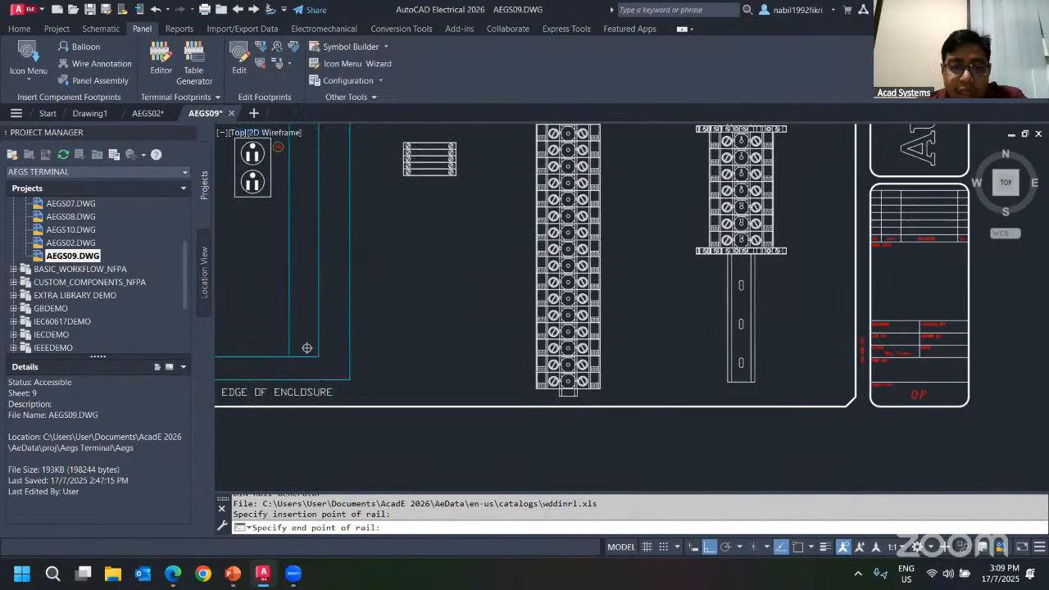
pyautogui.click(429, 334)
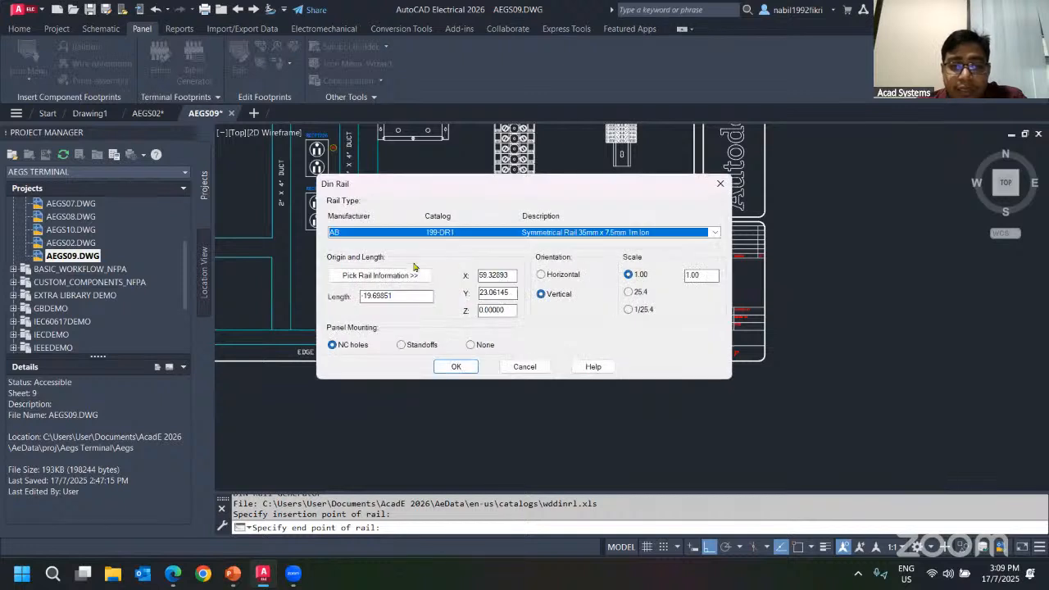
pyautogui.moveTo(449, 194); pyautogui.dragTo(635, 187)
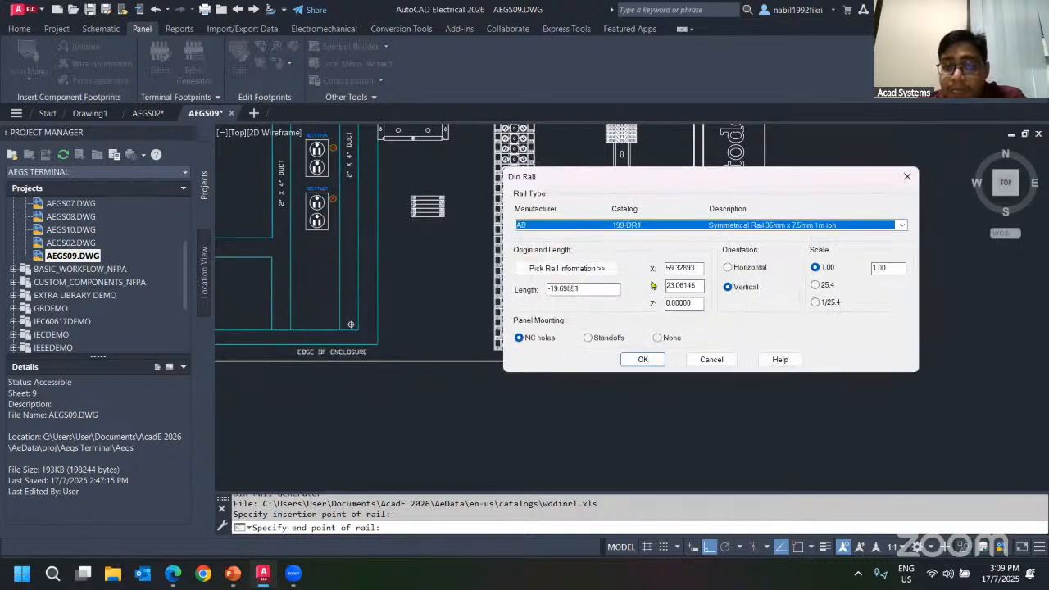
pyautogui.moveTo(579, 288); pyautogui.dragTo(555, 297)
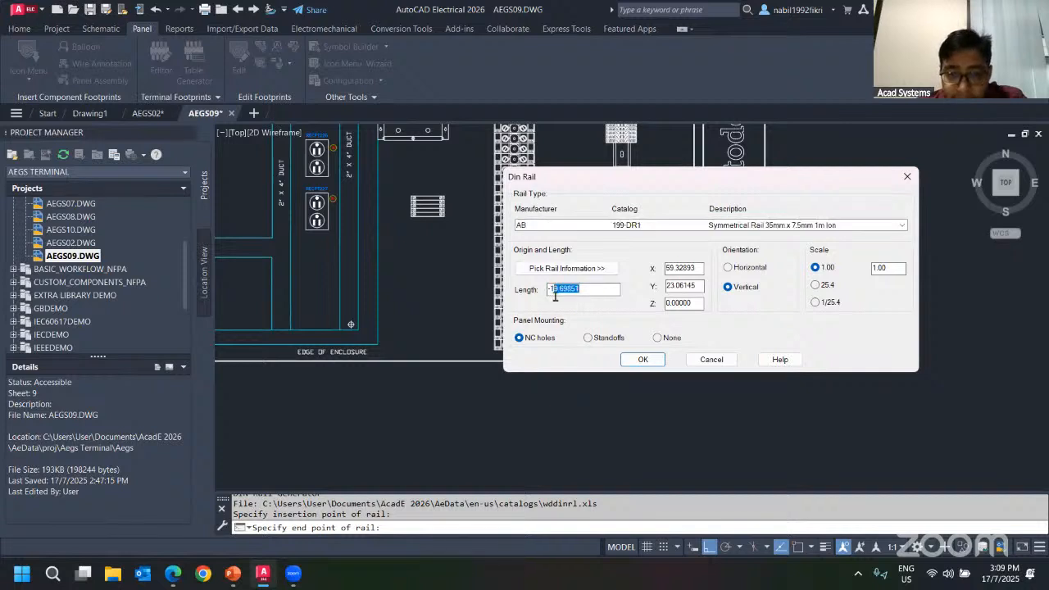
pyautogui.write('-7')
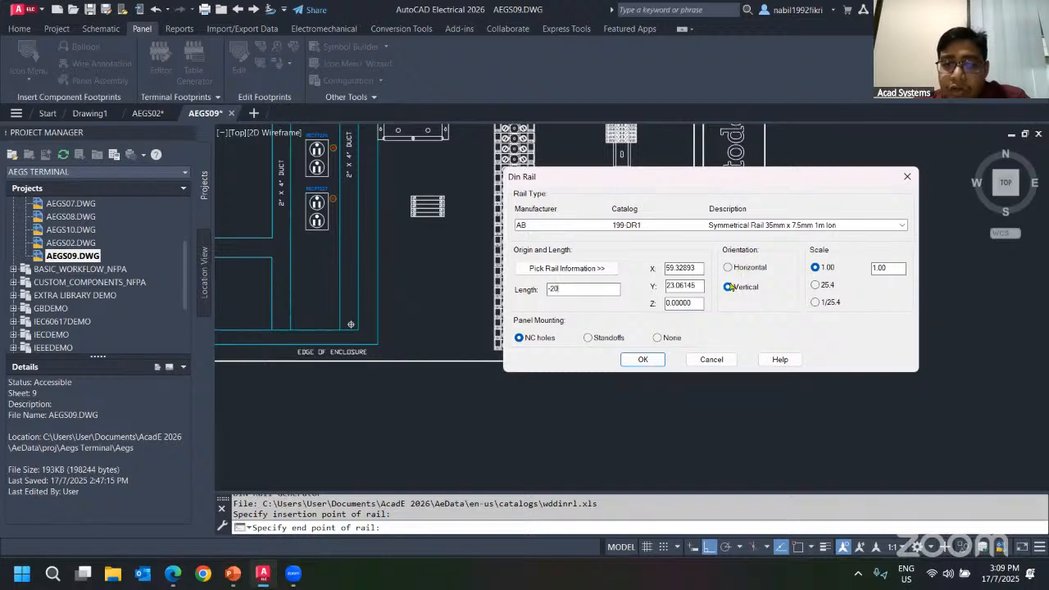
pyautogui.click(641, 359)
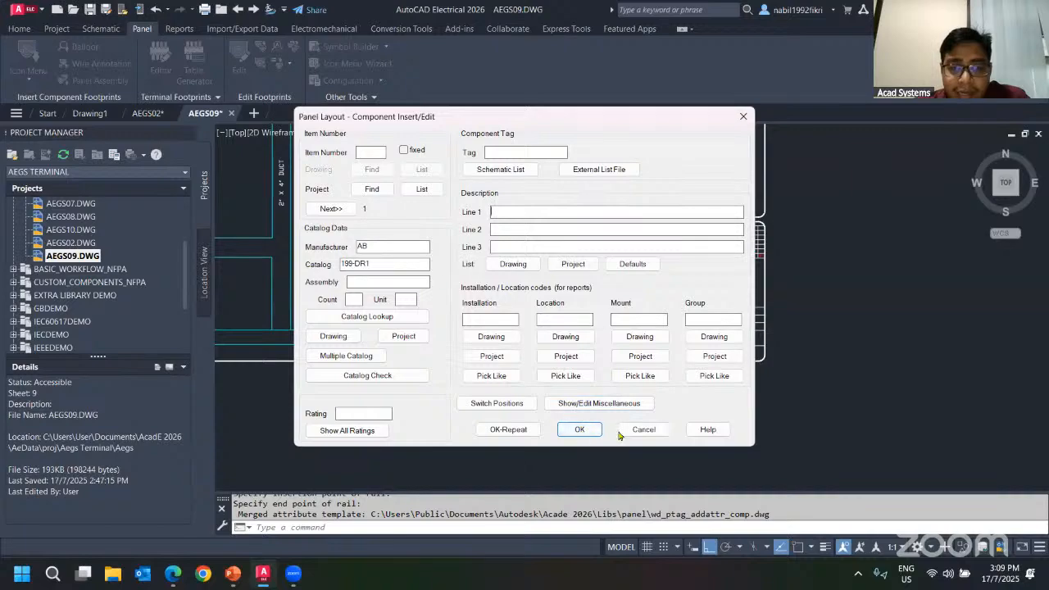
pyautogui.click(579, 430)
# Zoom around to inspect the new rail and the TRM-05 strip mounted on it.
pyautogui.scroll(3, 442, 182)
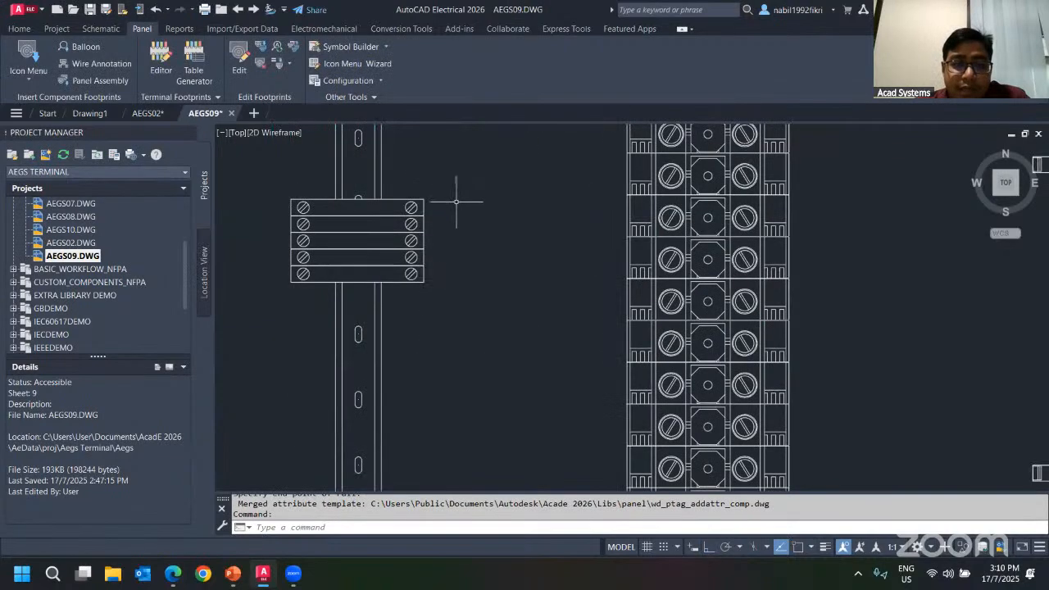
pyautogui.scroll(-5, 627, 222)
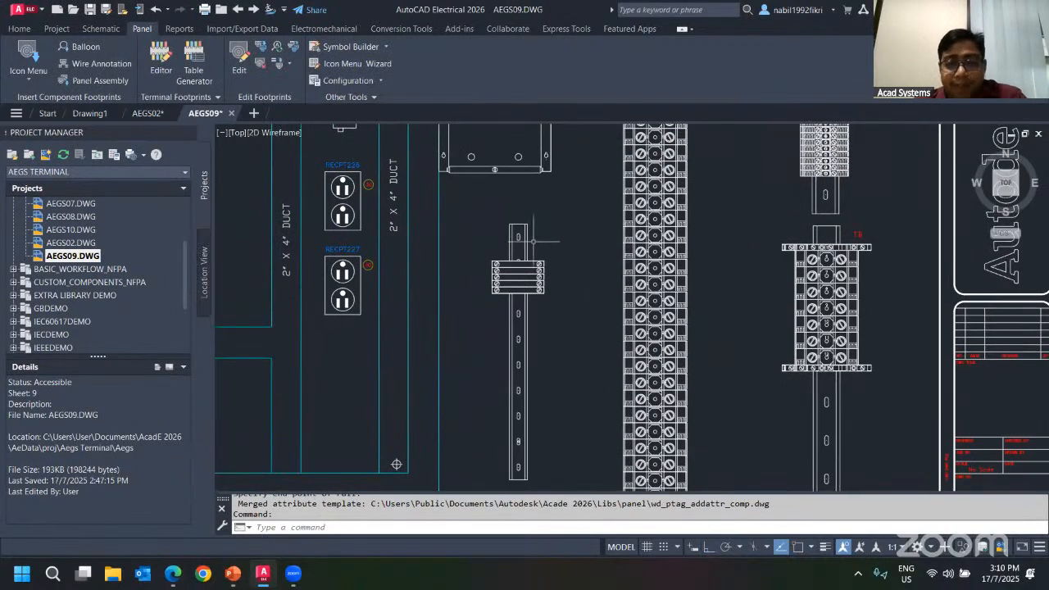
pyautogui.scroll(2, 539, 273)
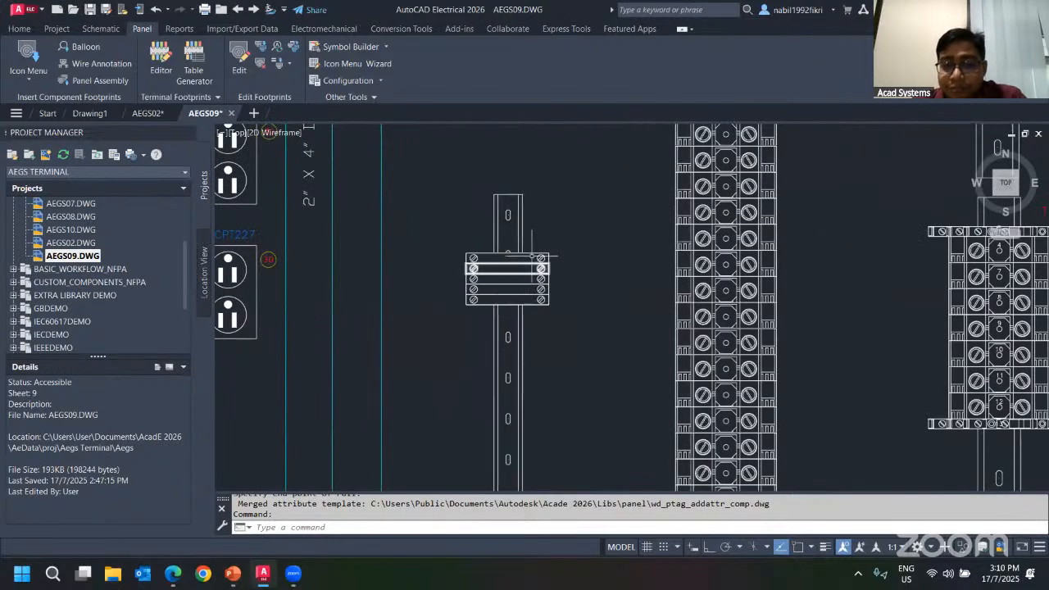
pyautogui.scroll(2, 689, 306)
pyautogui.scroll(-4, 446, 225)
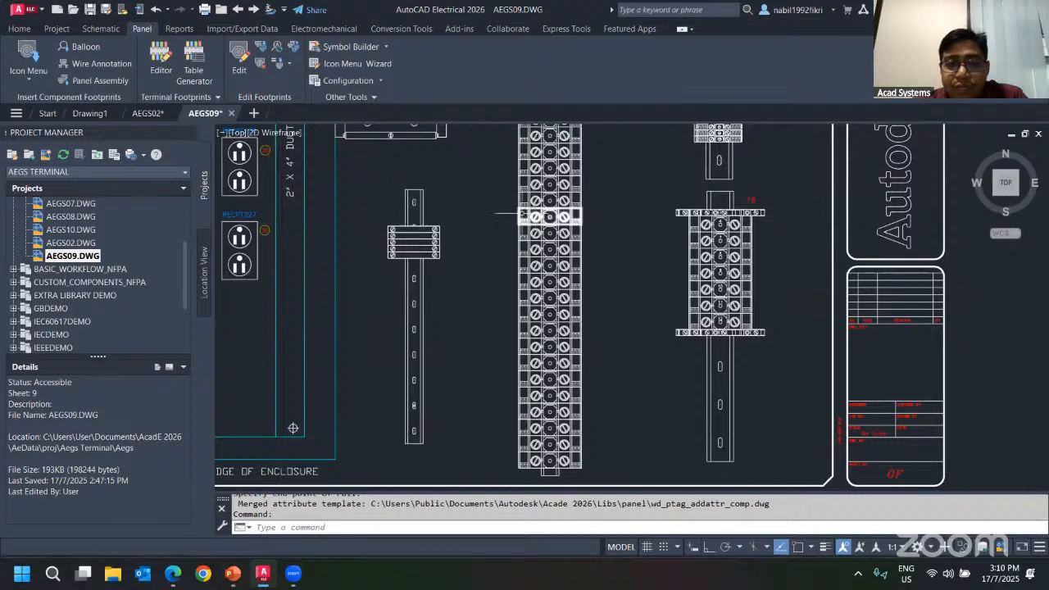
pyautogui.scroll(2, 513, 215)
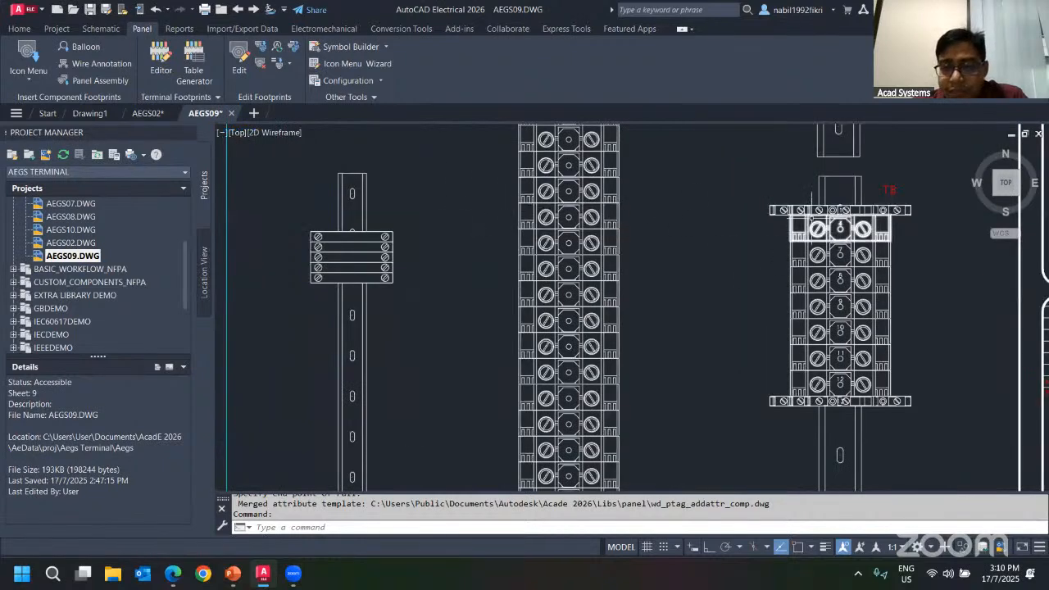
pyautogui.scroll(4, 358, 247)
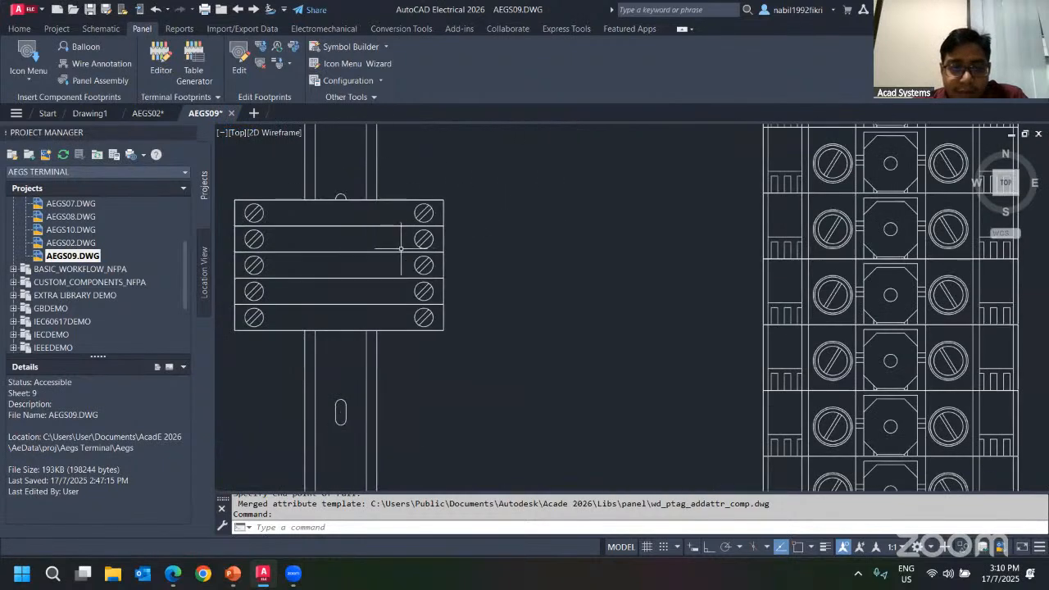
pyautogui.scroll(-4, 426, 260)
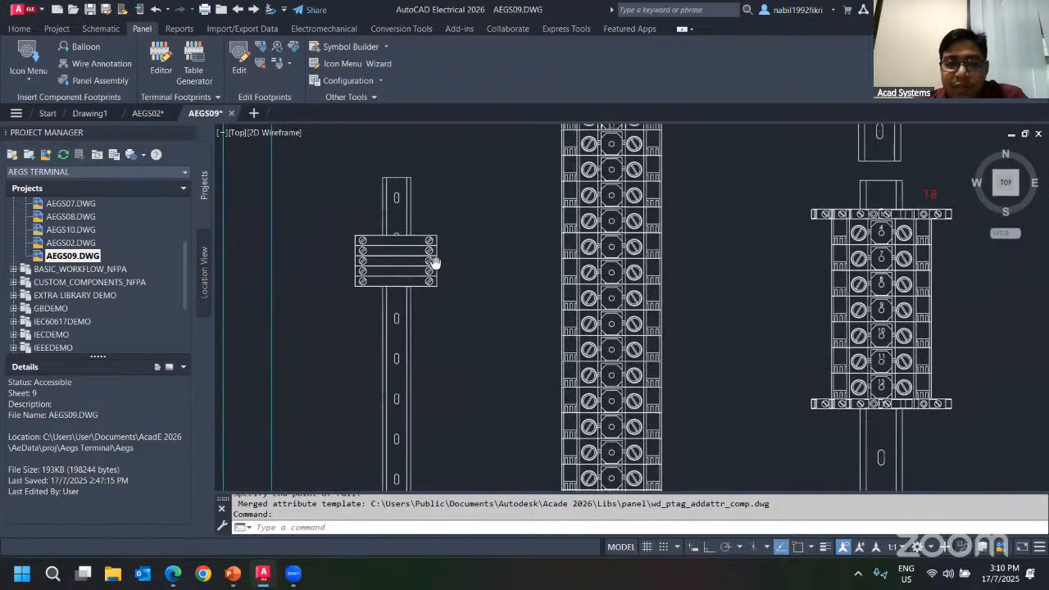
# Open the TRM-05 strip footprint in the terminal strip editor, saving the drawing when asked.
pyautogui.click(443, 272)
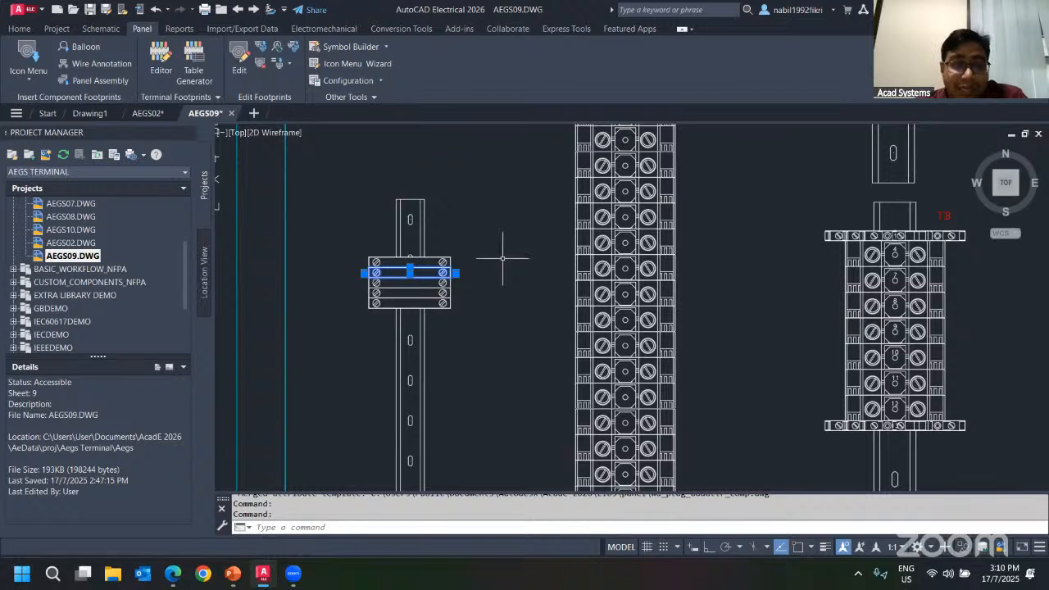
pyautogui.press('Escape')
pyautogui.press('Escape')
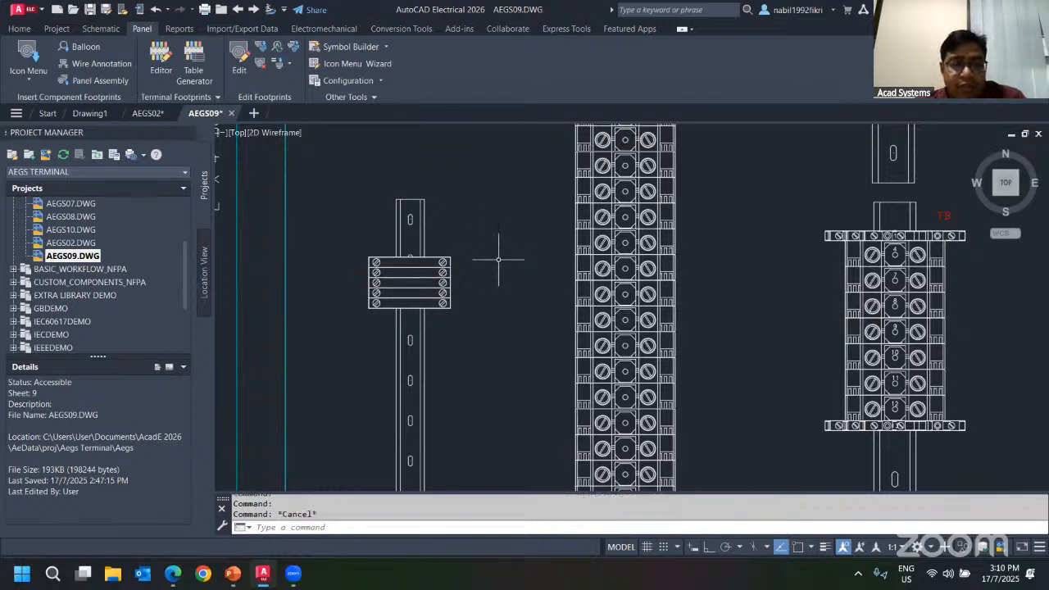
pyautogui.click(448, 278)
pyautogui.press('Escape')
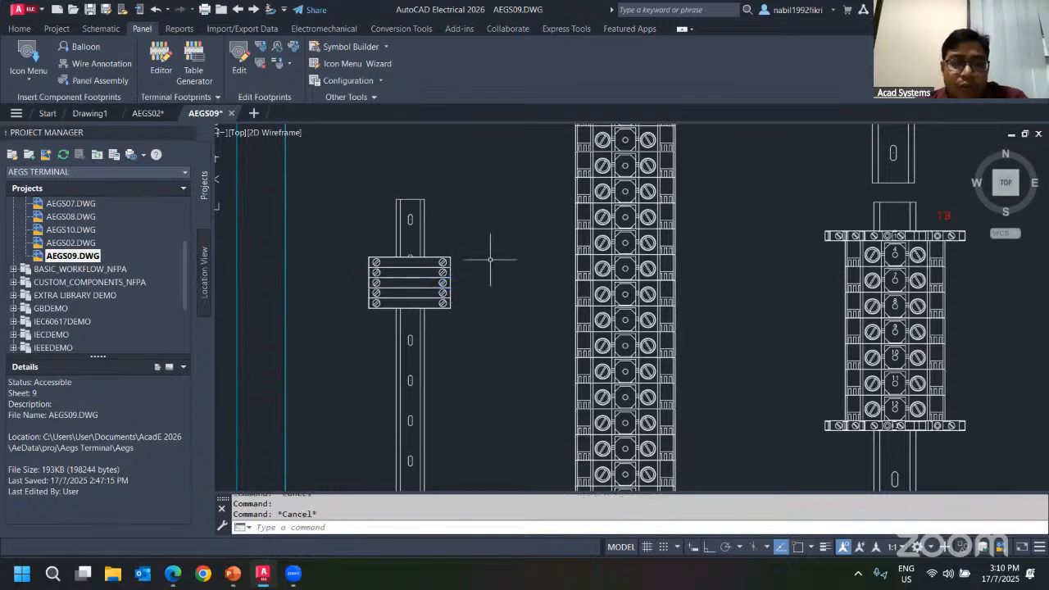
pyautogui.rightClick(448, 277)
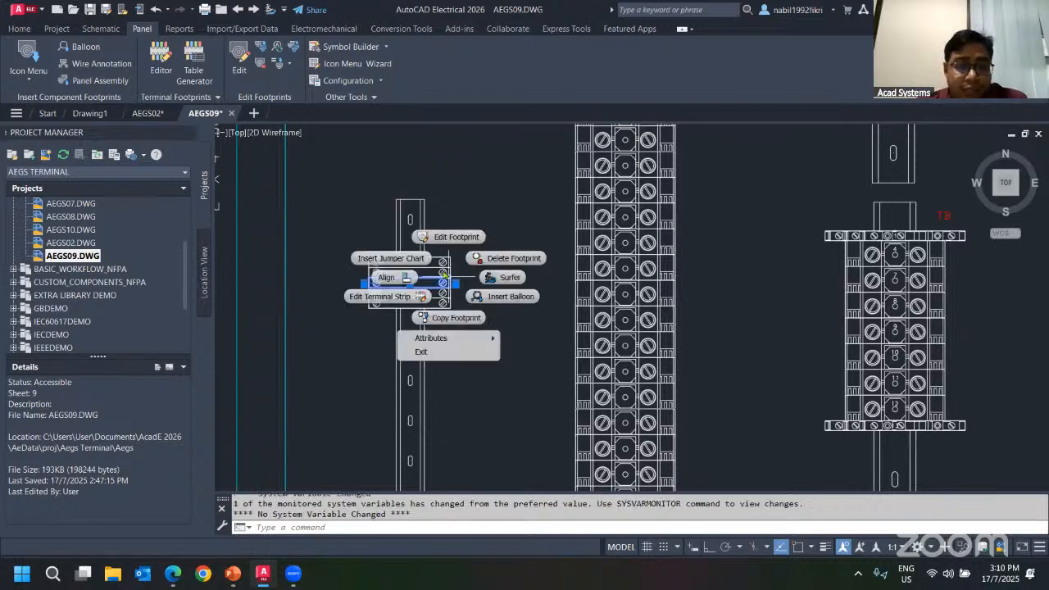
pyautogui.click(409, 292)
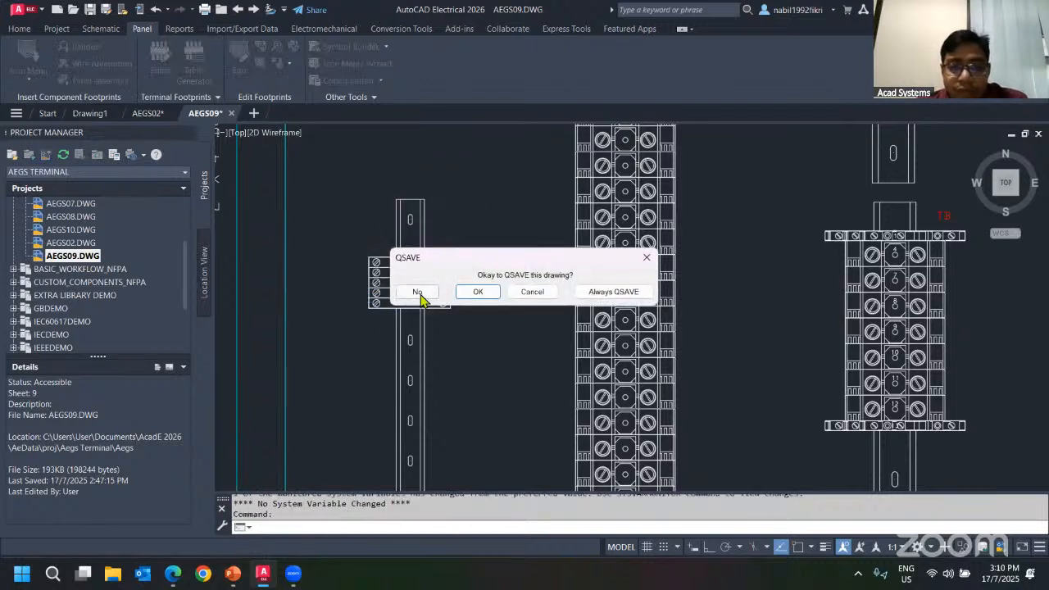
pyautogui.click(478, 292)
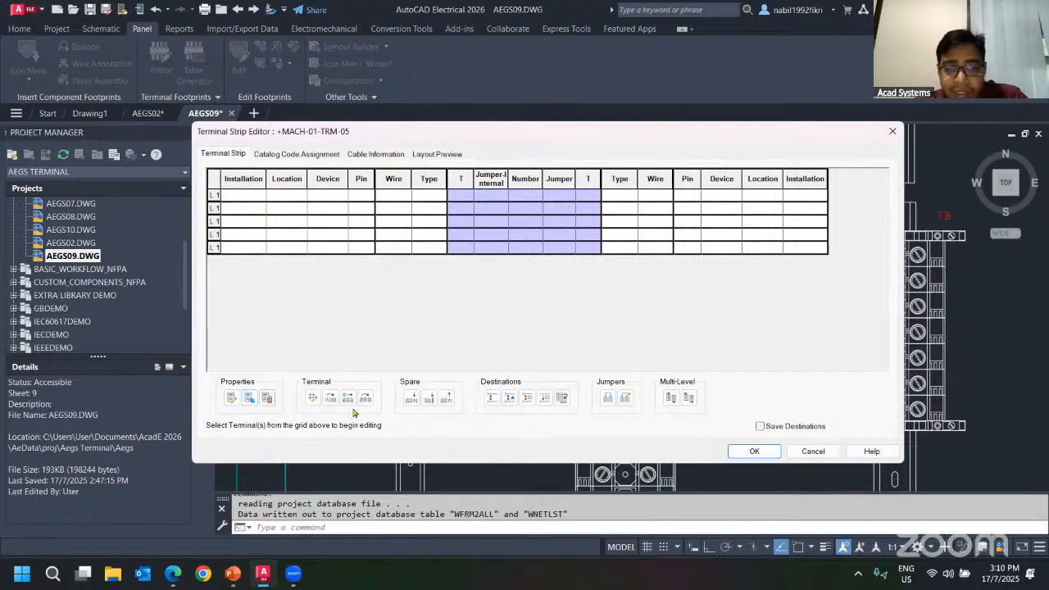
# Assign Siemens catalog 8WA1 011-1DF11 feed-through terminal to the strip's last terminal row via catalog lookup.
pyautogui.click(280, 155)
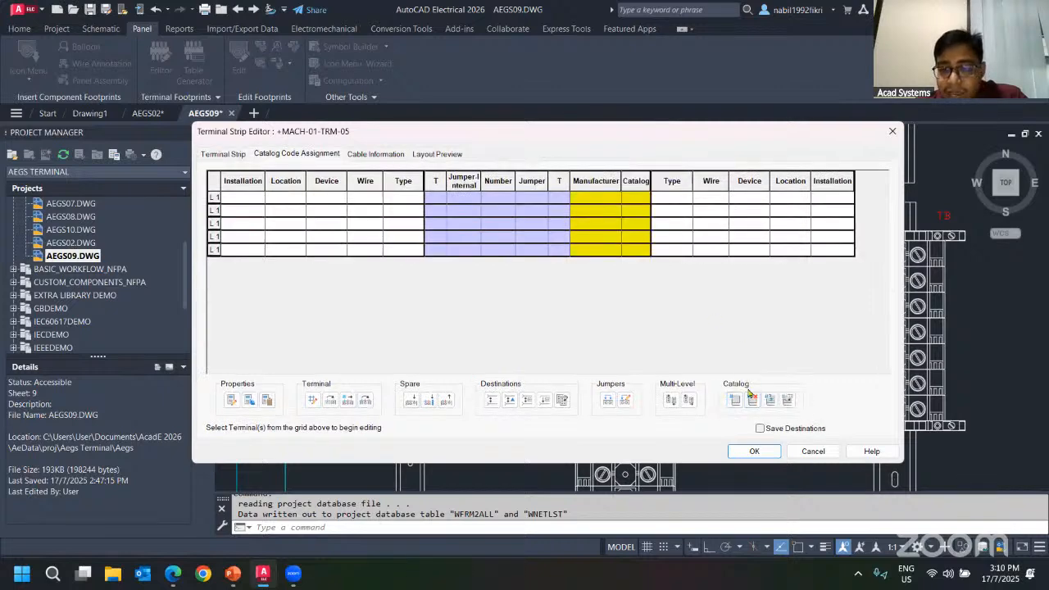
pyautogui.click(359, 154)
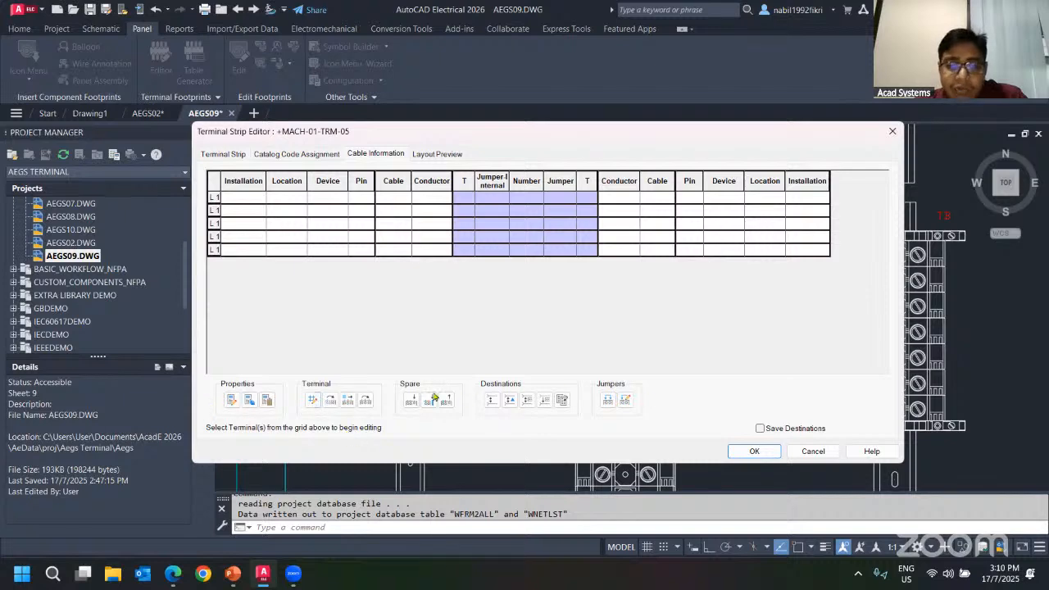
pyautogui.click(222, 156)
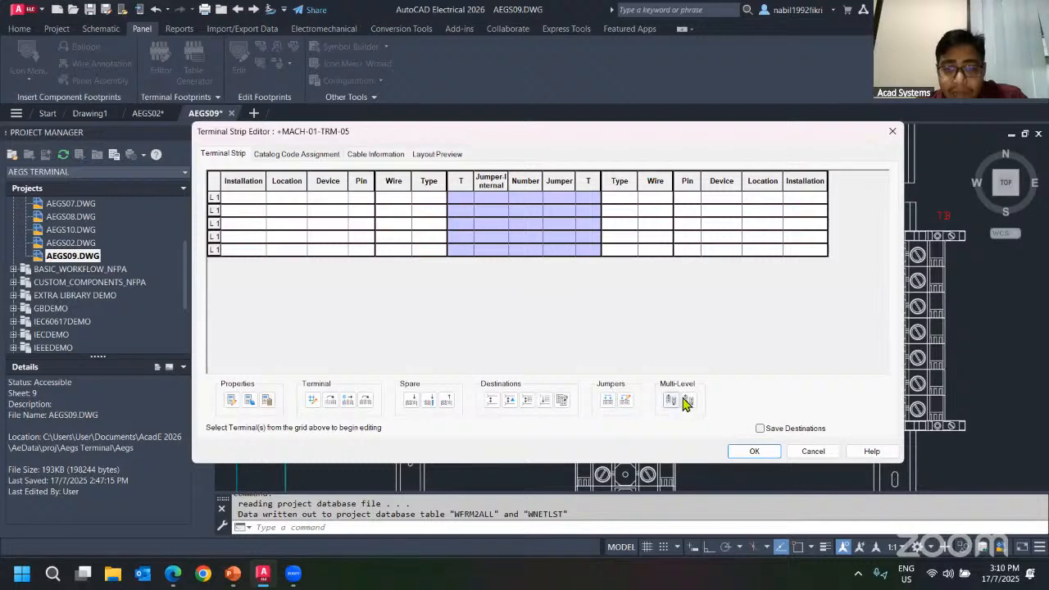
pyautogui.click(287, 155)
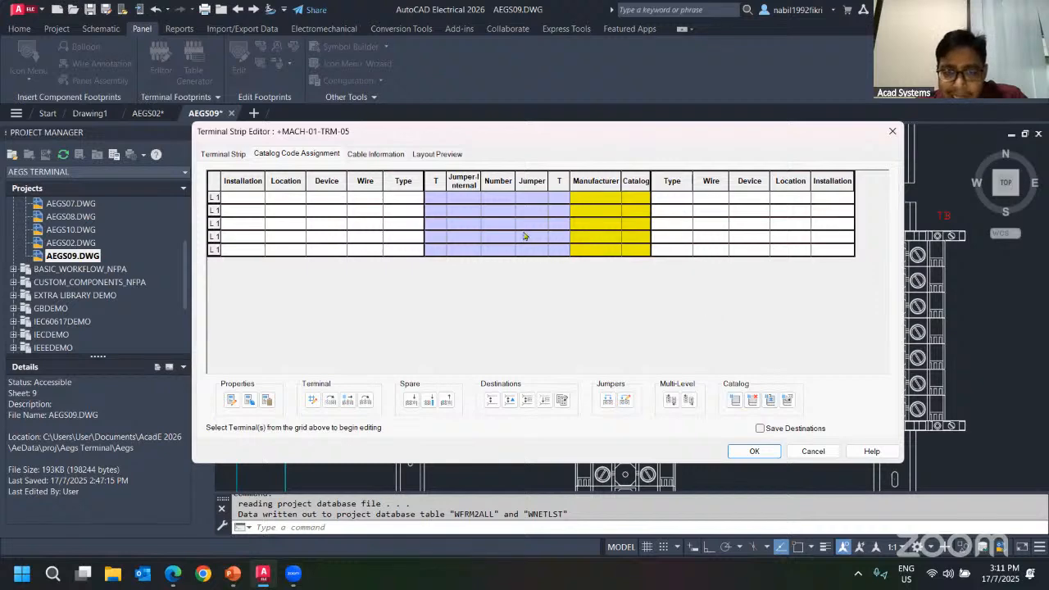
pyautogui.click(584, 250)
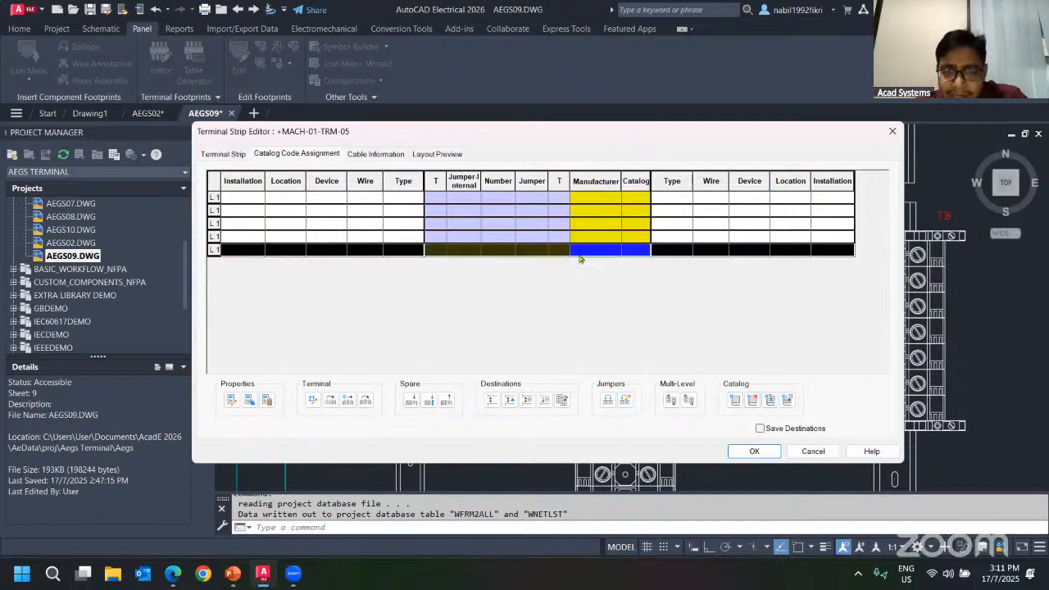
pyautogui.click(735, 402)
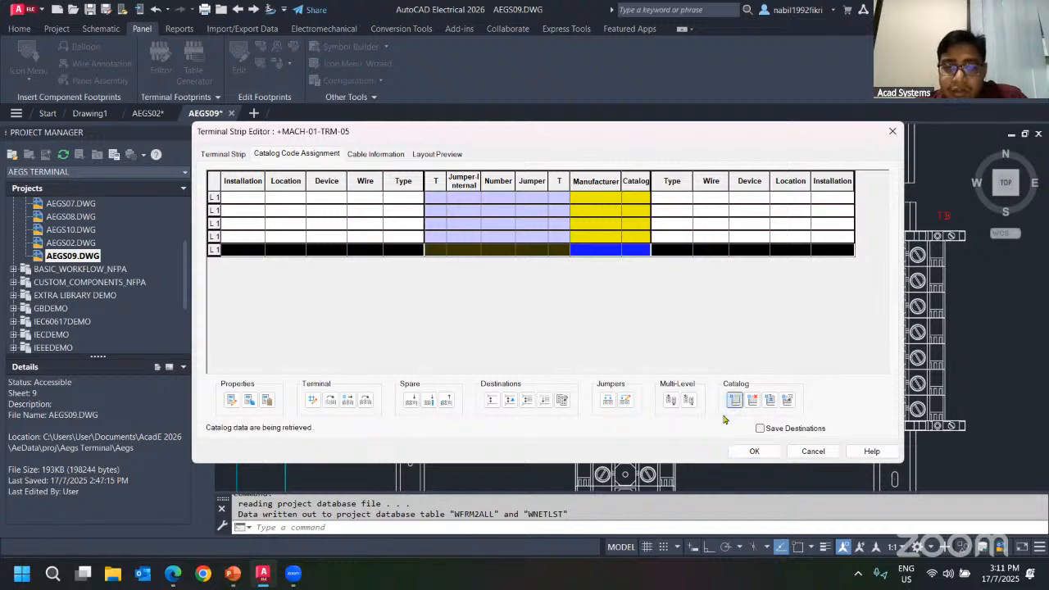
pyautogui.click(460, 186)
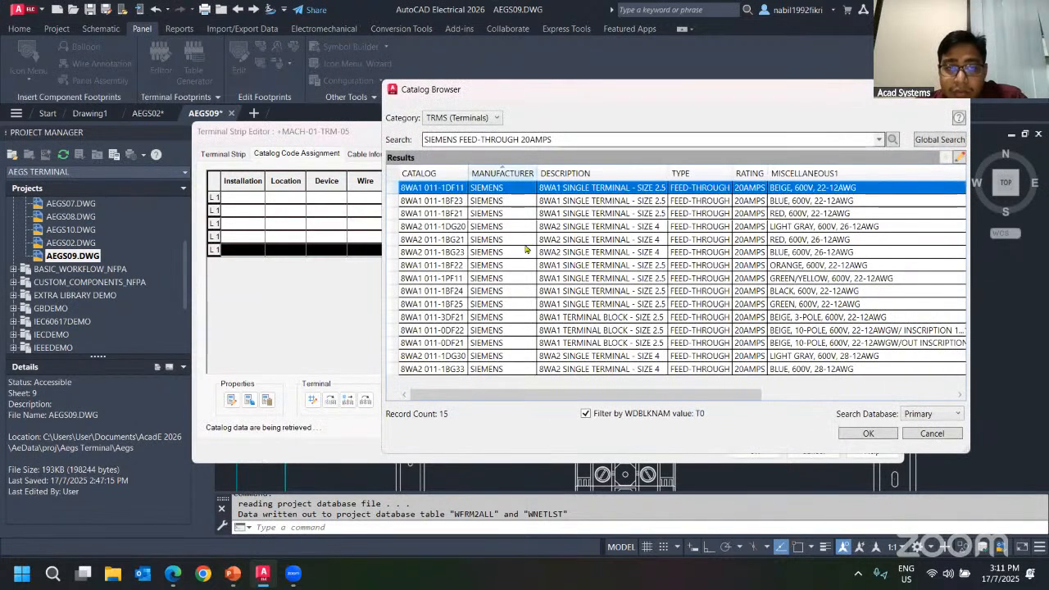
pyautogui.click(844, 435)
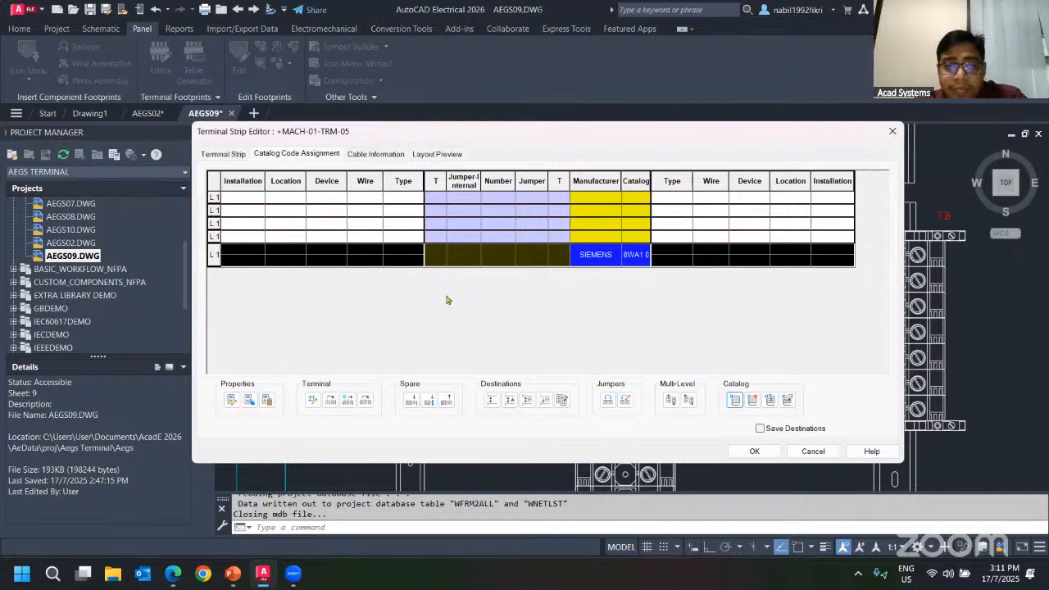
# Review the strip's layout preview and catalog code assignment pages.
pyautogui.click(434, 154)
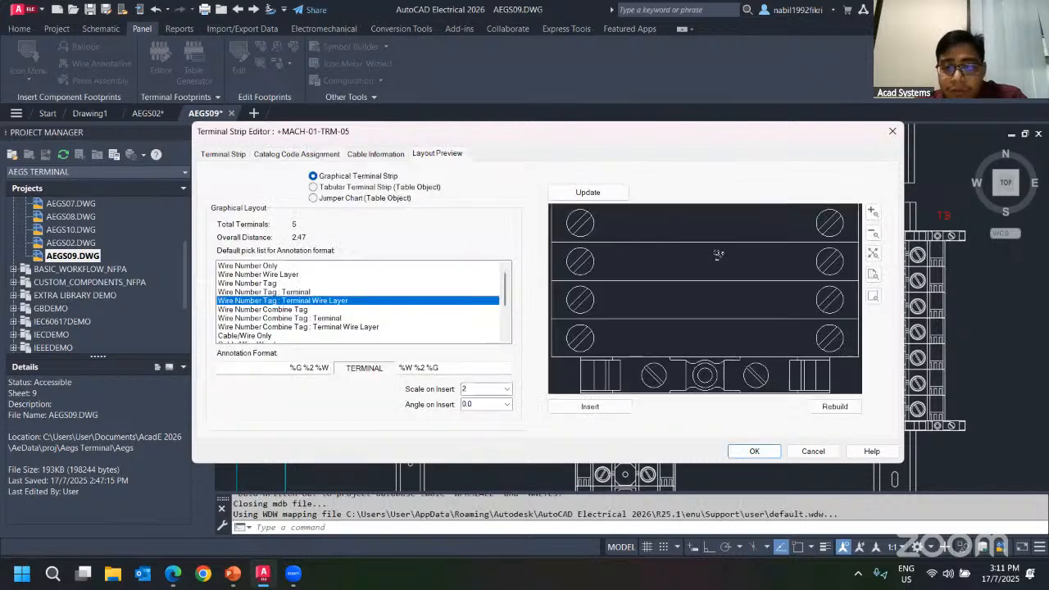
pyautogui.scroll(-1, 705, 334)
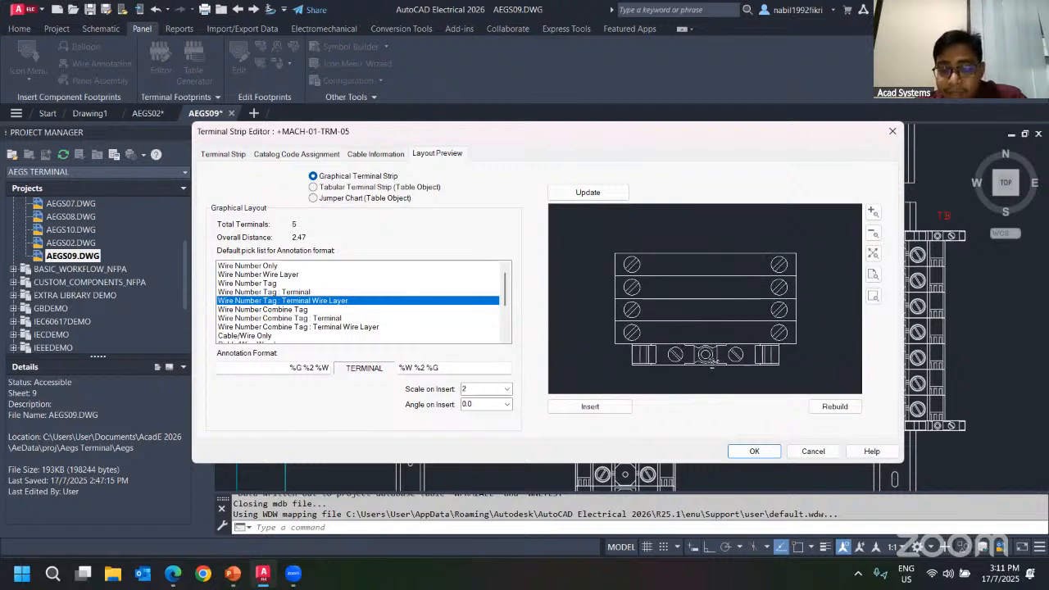
pyautogui.click(295, 154)
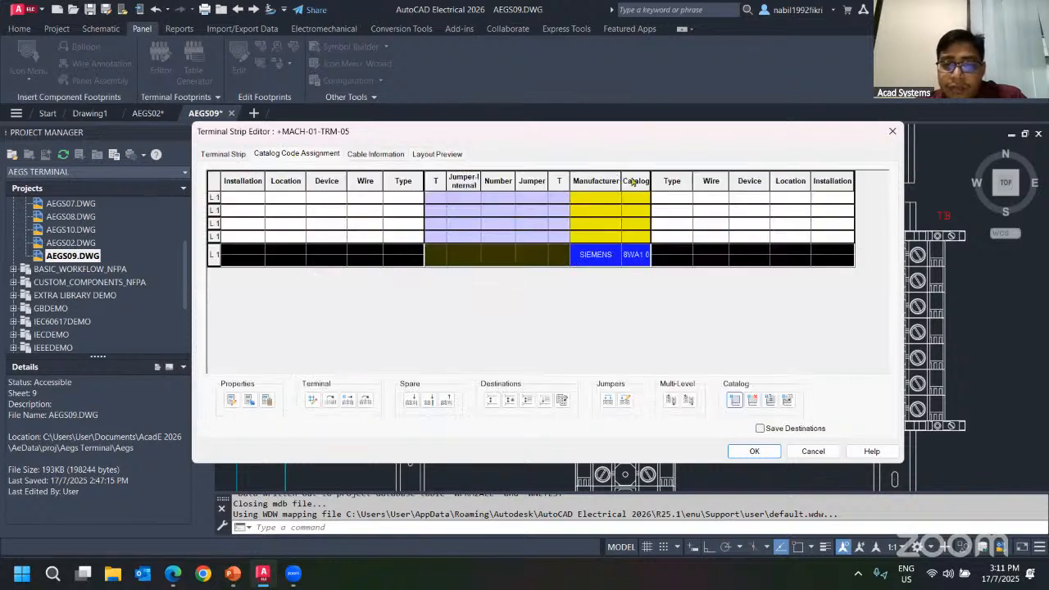
pyautogui.click(436, 154)
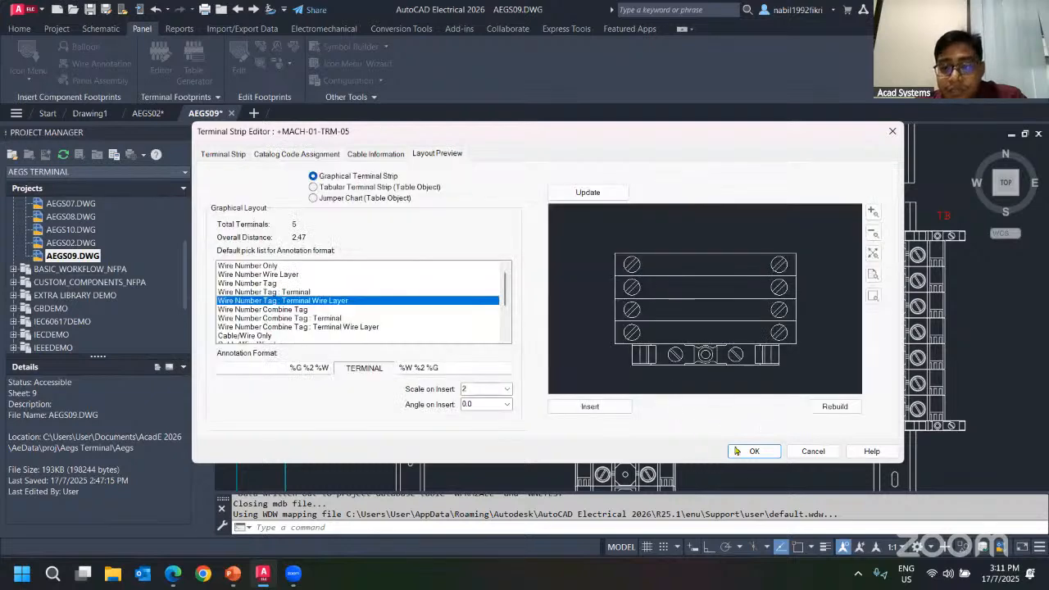
# Rebuild the TRM-05 strip footprint on the drawing and close the terminal strip editor.
pyautogui.click(809, 406)
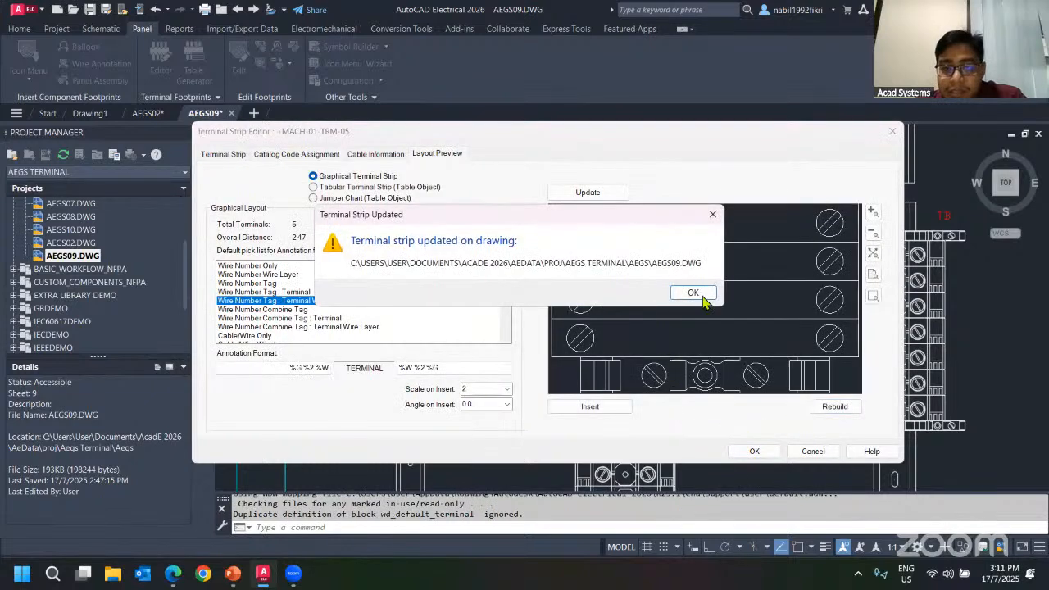
pyautogui.click(689, 290)
pyautogui.click(754, 450)
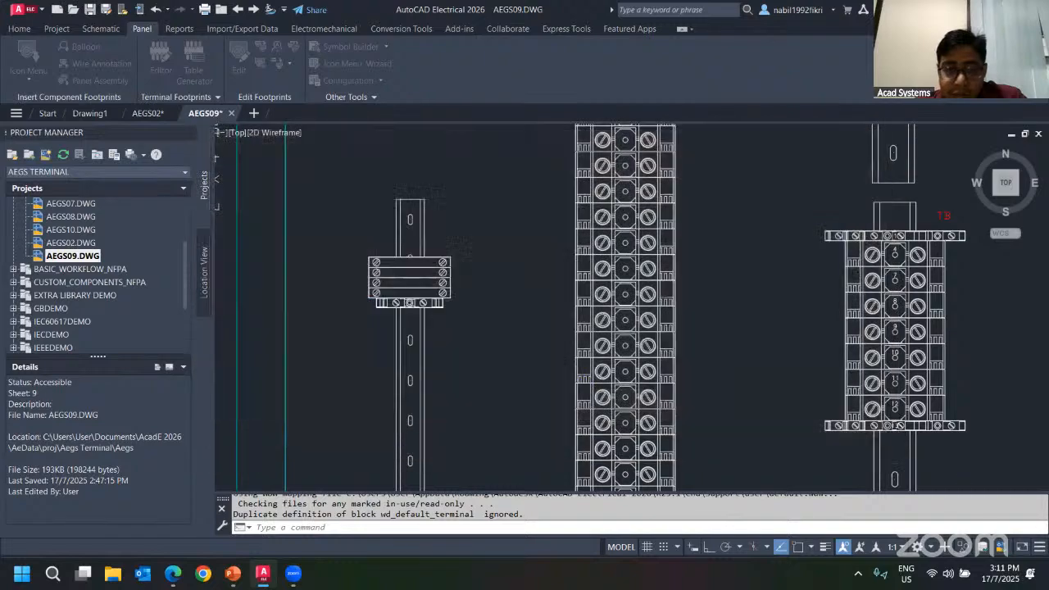
# Zoom and pan around the panel to inspect the rebuilt TRM-05 strip and the neighbouring terminal strips.
pyautogui.scroll(-3, 472, 284)
pyautogui.scroll(3, 472, 284)
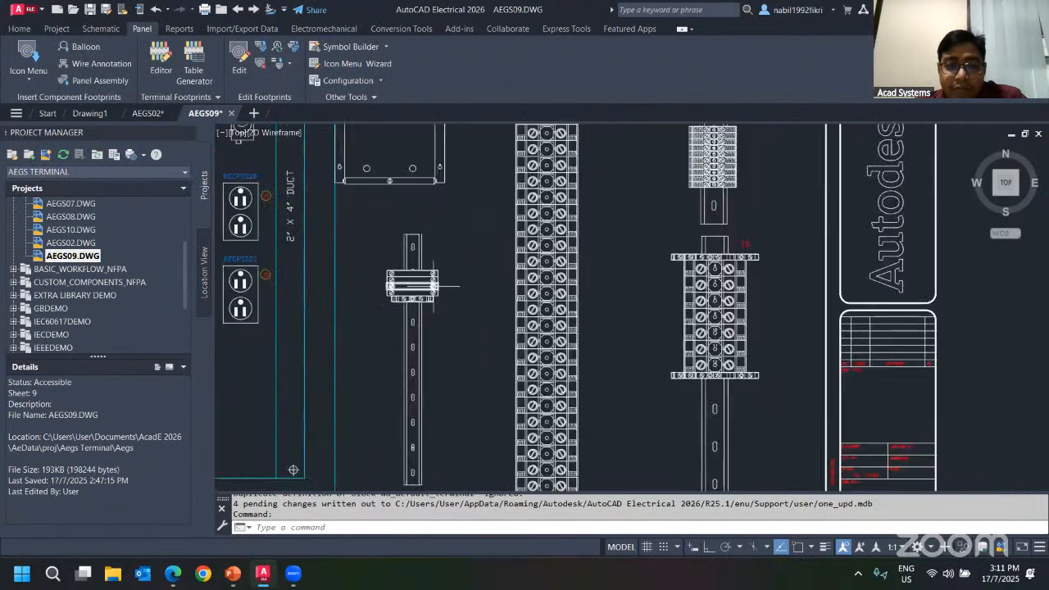
pyautogui.scroll(-4, 472, 284)
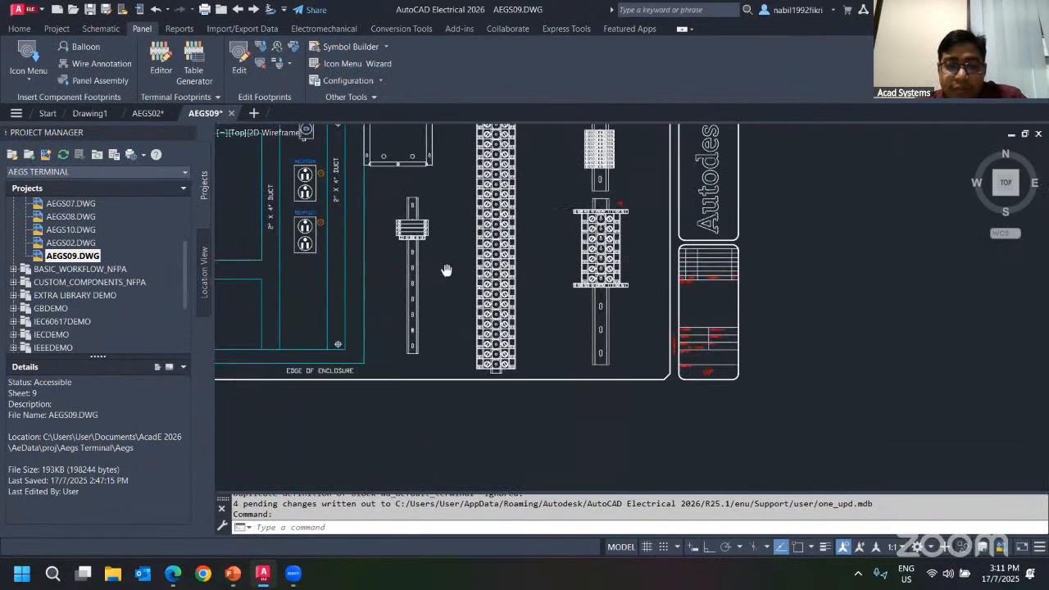
pyautogui.scroll(4, 397, 322)
pyautogui.moveTo(463, 282)
pyautogui.mouseDown(button='middle')
pyautogui.moveTo(369, 262)
pyautogui.moveTo(492, 254)
pyautogui.moveTo(448, 298)
pyautogui.mouseUp(button='middle')
pyautogui.scroll(-4, 475, 249)
pyautogui.scroll(4, 641, 255)
pyautogui.moveTo(571, 265)
pyautogui.mouseDown(button='middle')
pyautogui.moveTo(559, 287)
pyautogui.moveTo(589, 225)
pyautogui.mouseUp(button='middle')
pyautogui.scroll(-2, 578, 227)
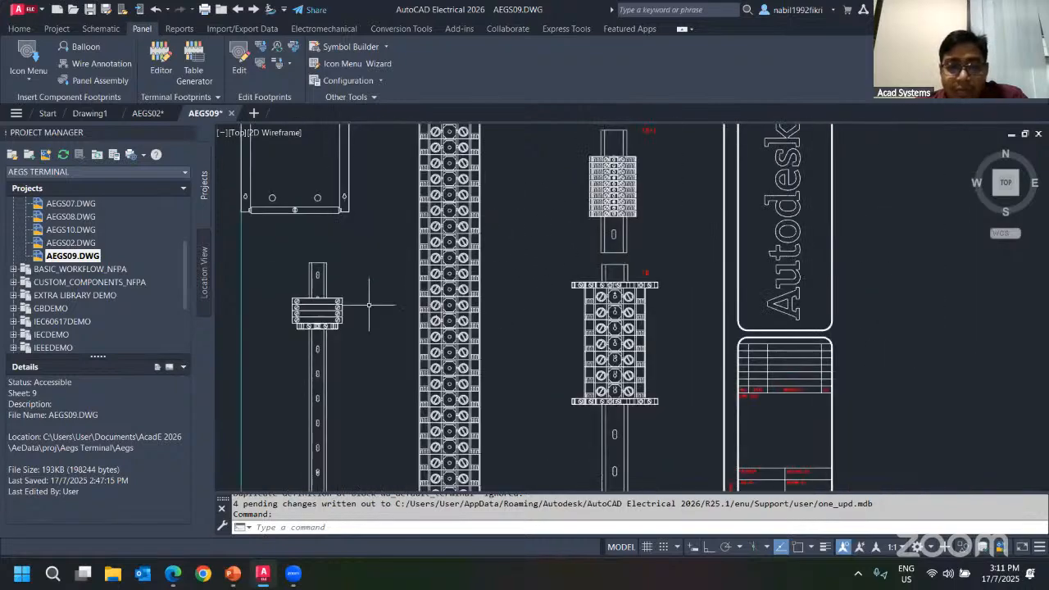
pyautogui.moveTo(368, 305); pyautogui.dragTo(417, 289, button='middle')
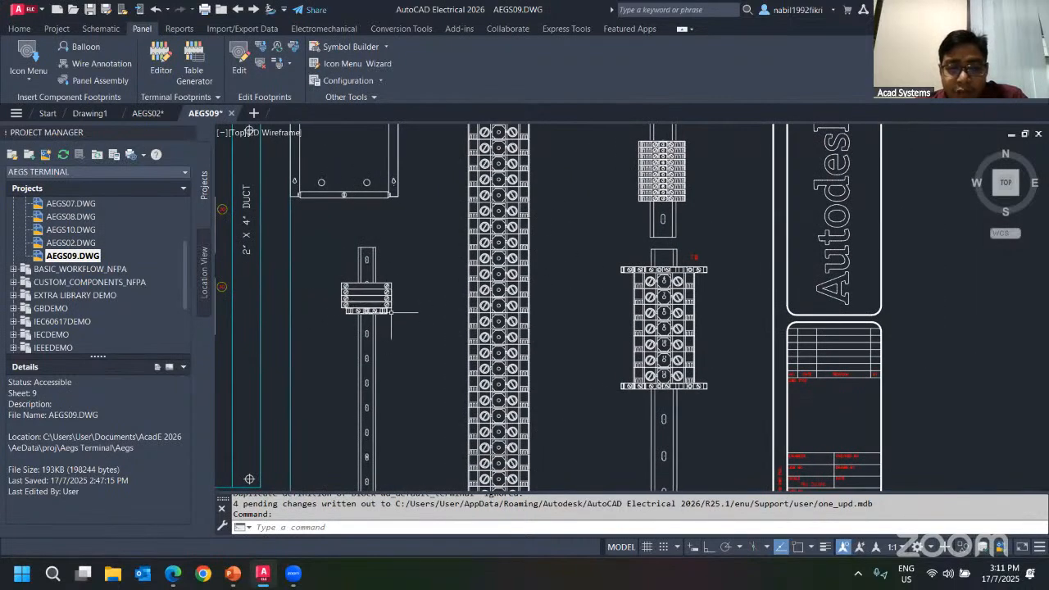
pyautogui.moveTo(546, 336)
pyautogui.mouseDown(button='middle')
pyautogui.moveTo(516, 353)
pyautogui.moveTo(465, 435)
pyautogui.moveTo(475, 469)
pyautogui.mouseUp(button='middle')
pyautogui.scroll(-2, 456, 274)
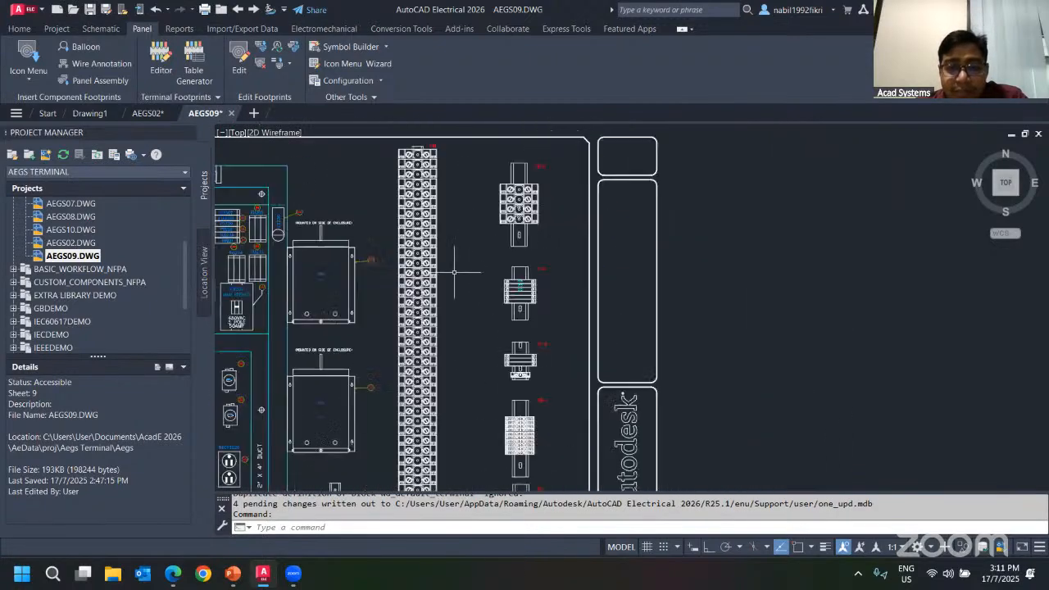
pyautogui.moveTo(454, 281)
pyautogui.mouseDown(button='middle')
pyautogui.moveTo(451, 351)
pyautogui.moveTo(466, 254)
pyautogui.mouseUp(button='middle')
pyautogui.scroll(4, 495, 324)
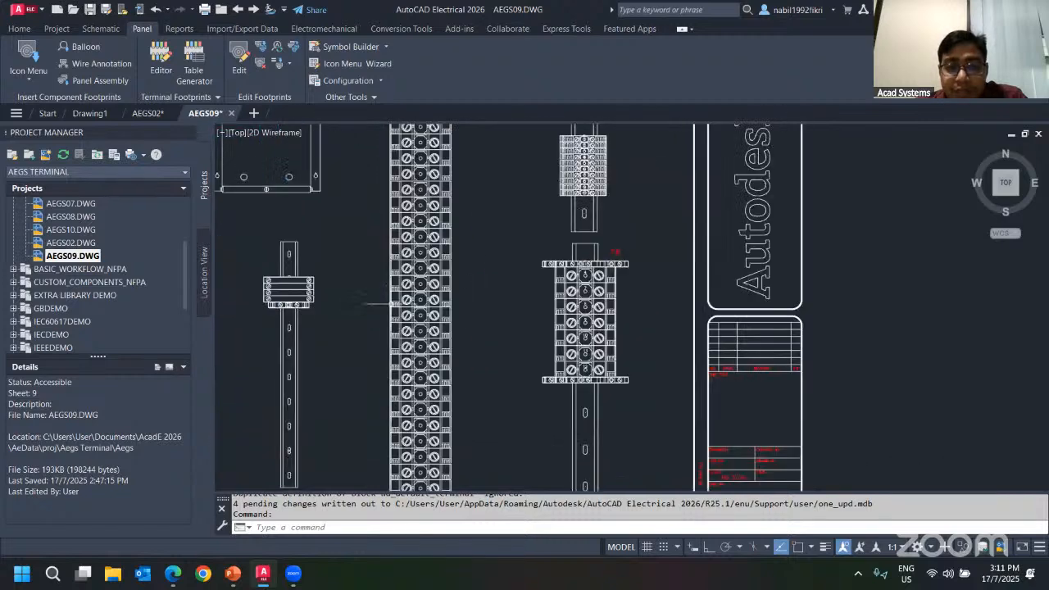
# Open the MCAB5 TB terminal strip in the terminal strip editor.
pyautogui.click(502, 253)
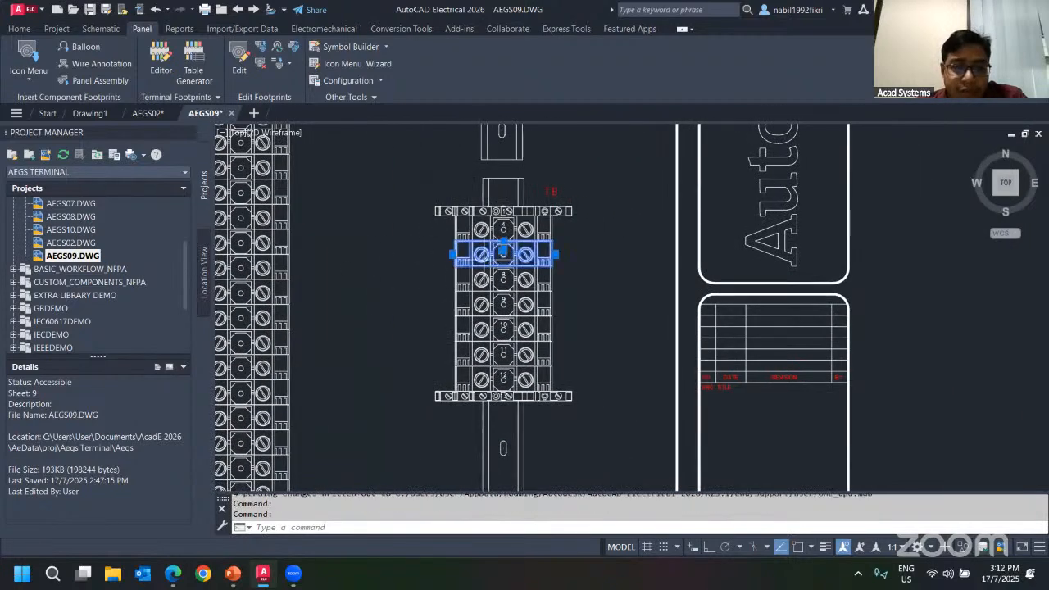
pyautogui.press('Escape')
pyautogui.press('Escape')
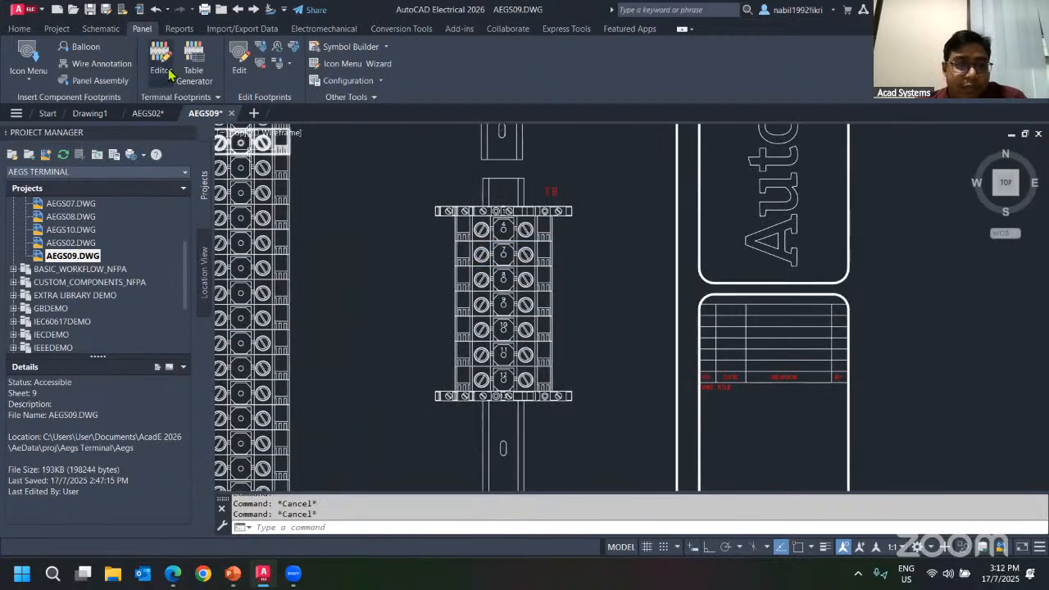
pyautogui.click(166, 76)
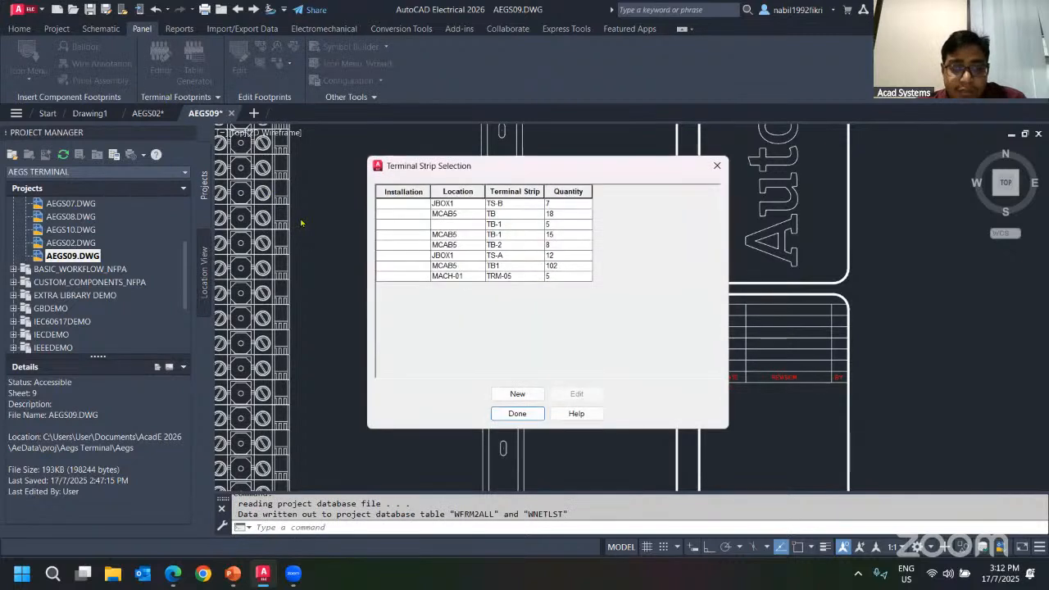
pyautogui.click(467, 215)
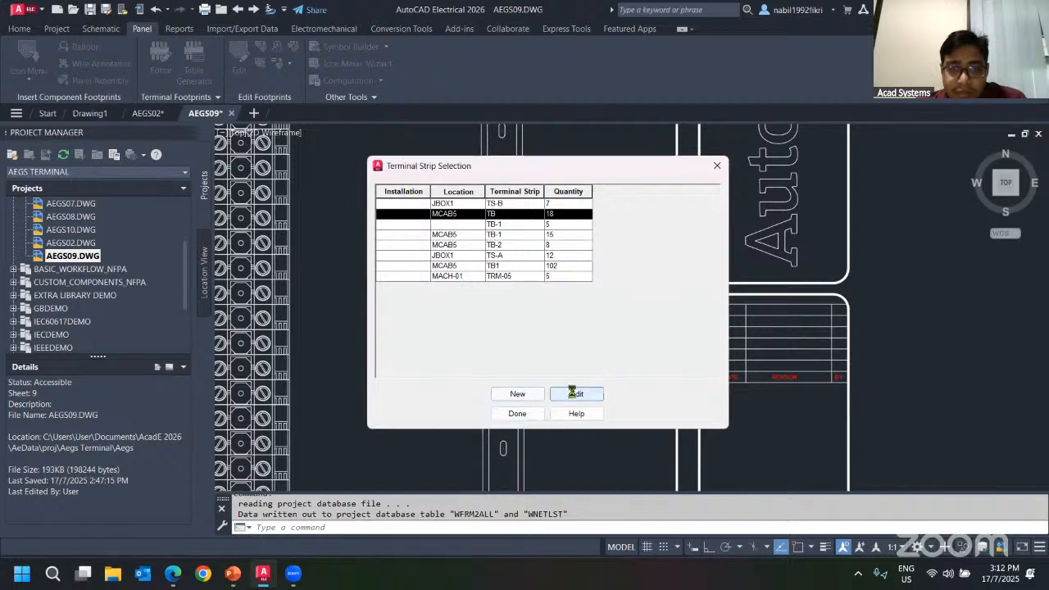
pyautogui.click(573, 394)
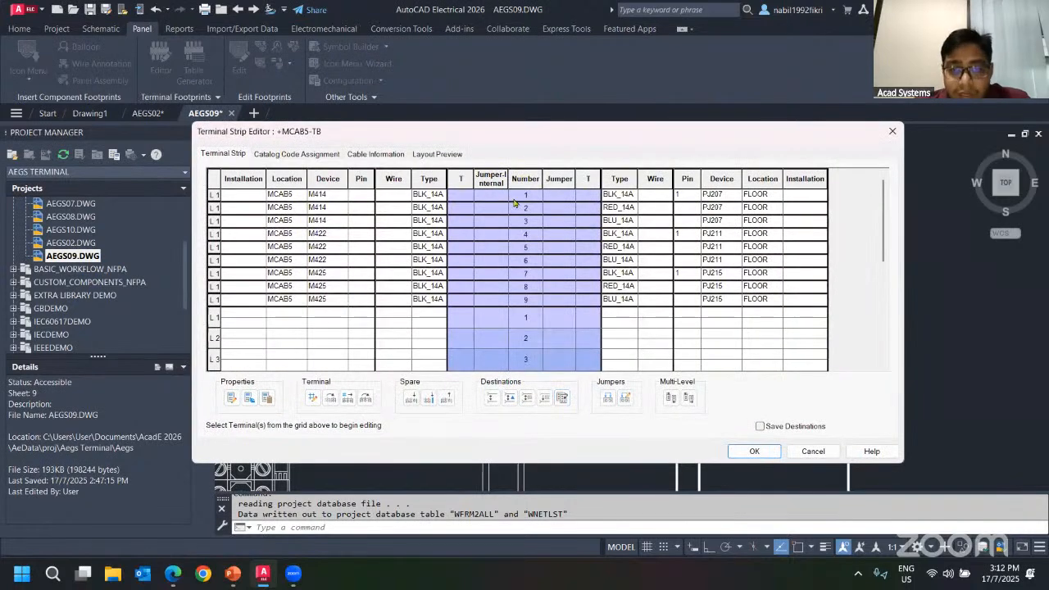
# Inspect the terminal block properties of TB's first terminal, cancelling without changes.
pyautogui.click(494, 196)
pyautogui.click(498, 220)
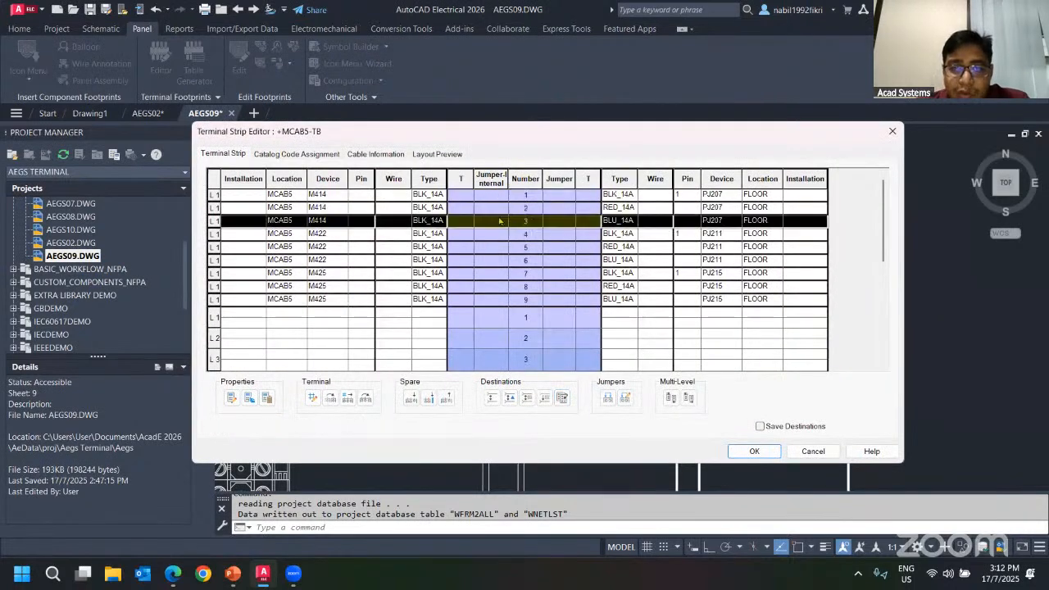
pyautogui.moveTo(508, 239); pyautogui.dragTo(512, 301)
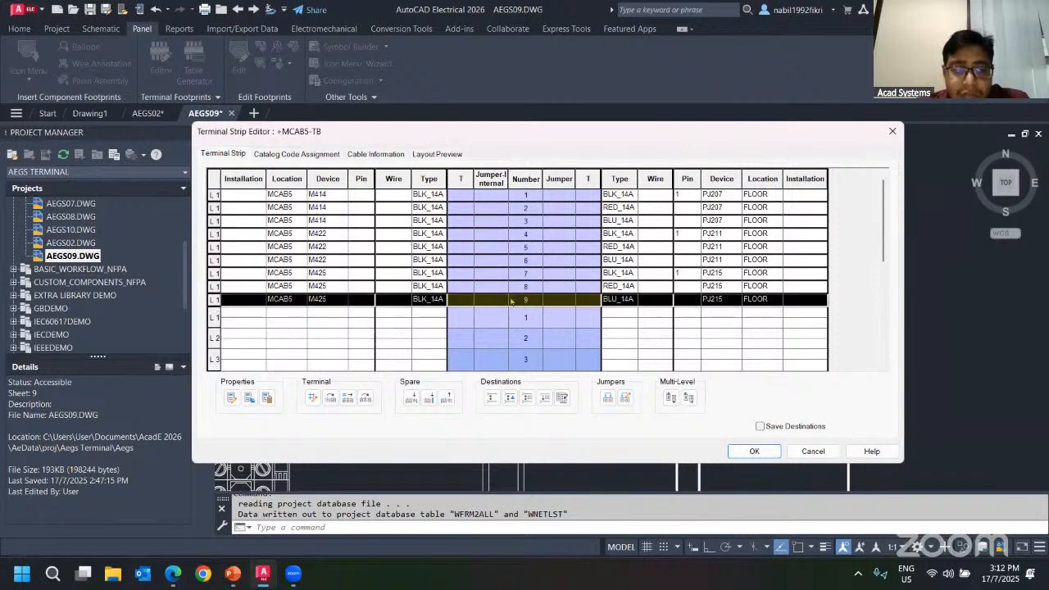
pyautogui.click(528, 196)
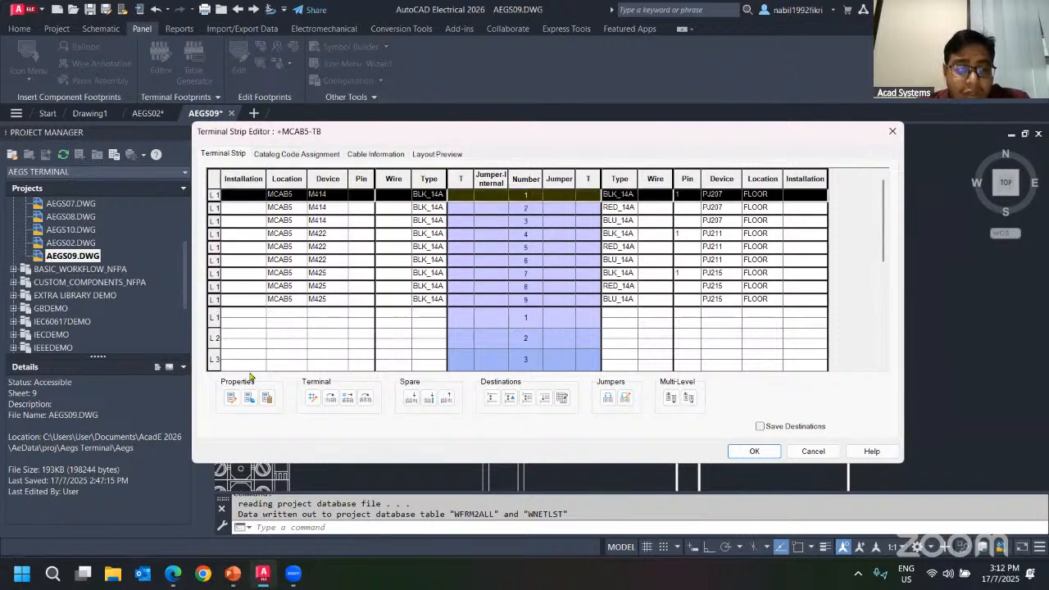
pyautogui.click(232, 398)
pyautogui.click(399, 226)
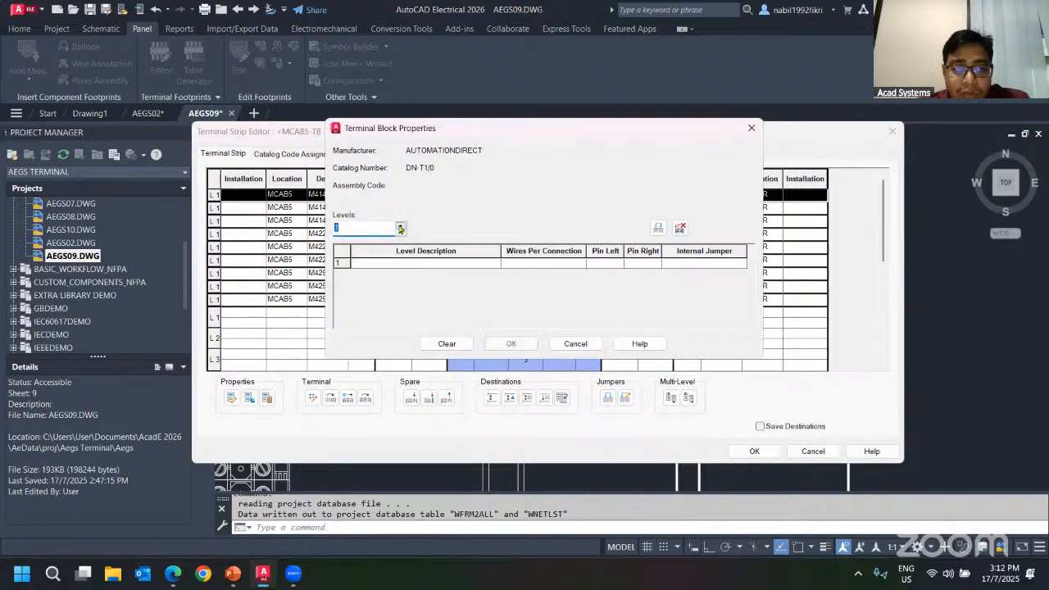
pyautogui.click(399, 227)
pyautogui.click(399, 227)
pyautogui.click(575, 344)
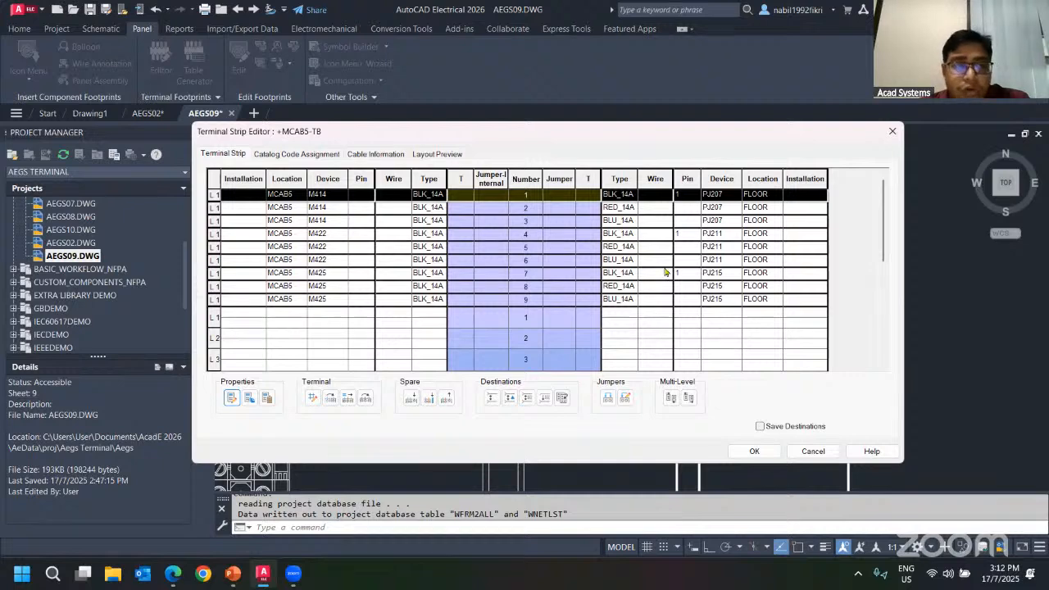
# Review TB's catalog code, cable information and layout preview pages and update the preview.
pyautogui.click(300, 154)
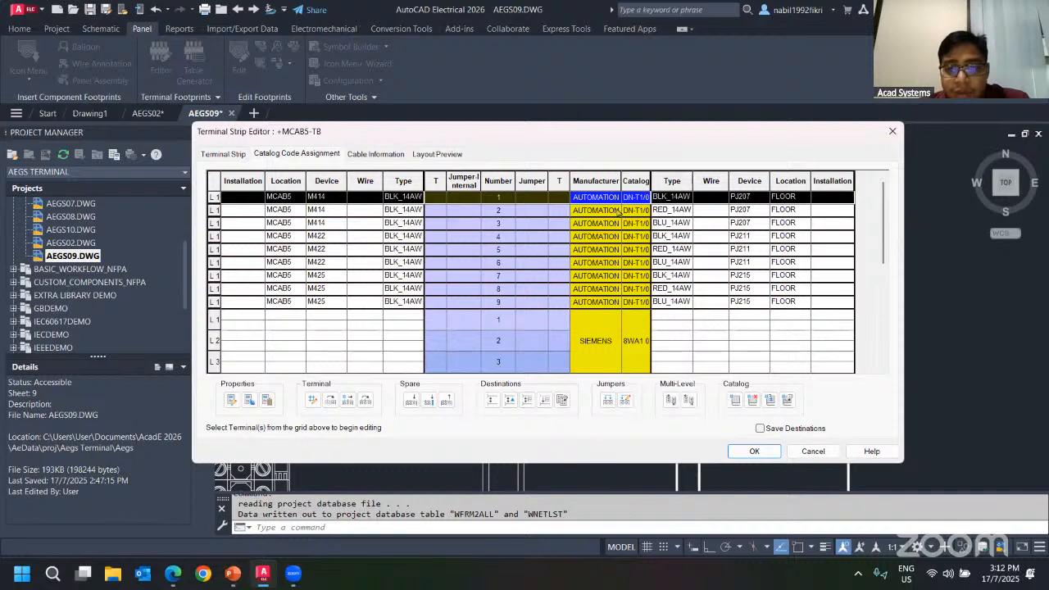
pyautogui.click(378, 155)
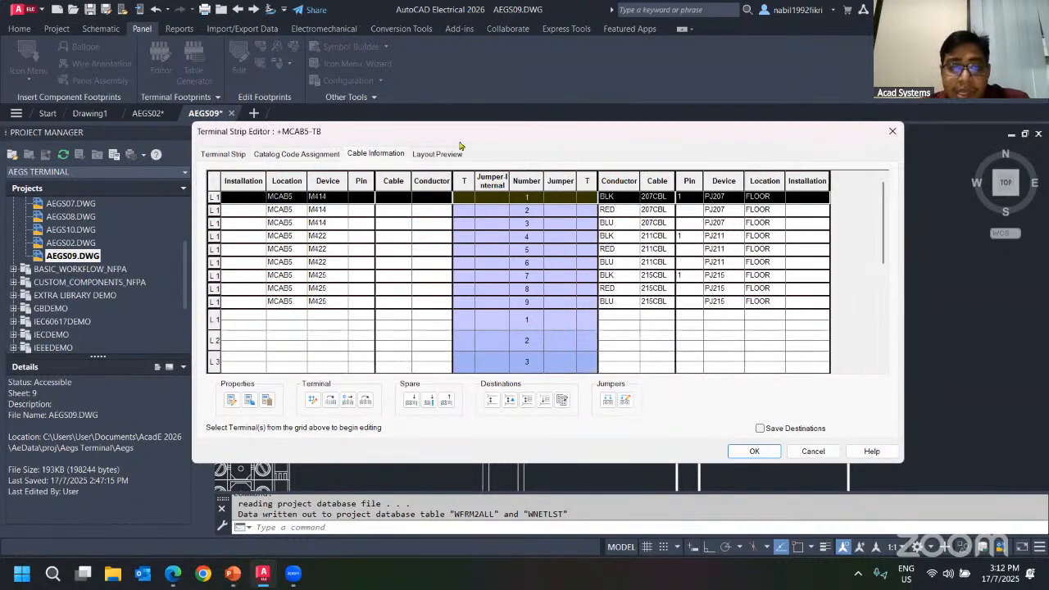
pyautogui.click(455, 154)
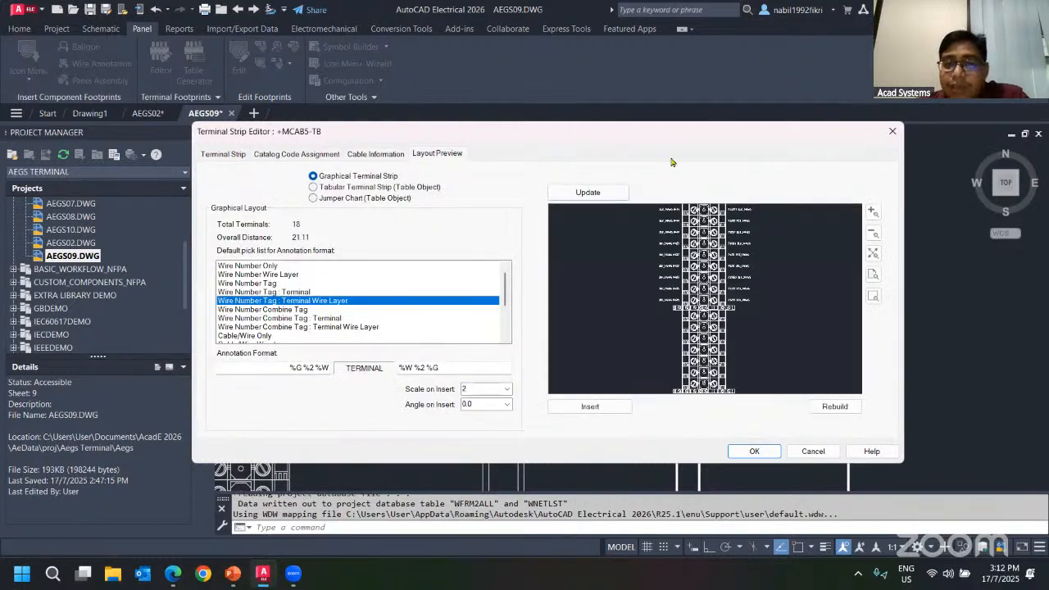
pyautogui.moveTo(667, 132); pyautogui.dragTo(301, 220)
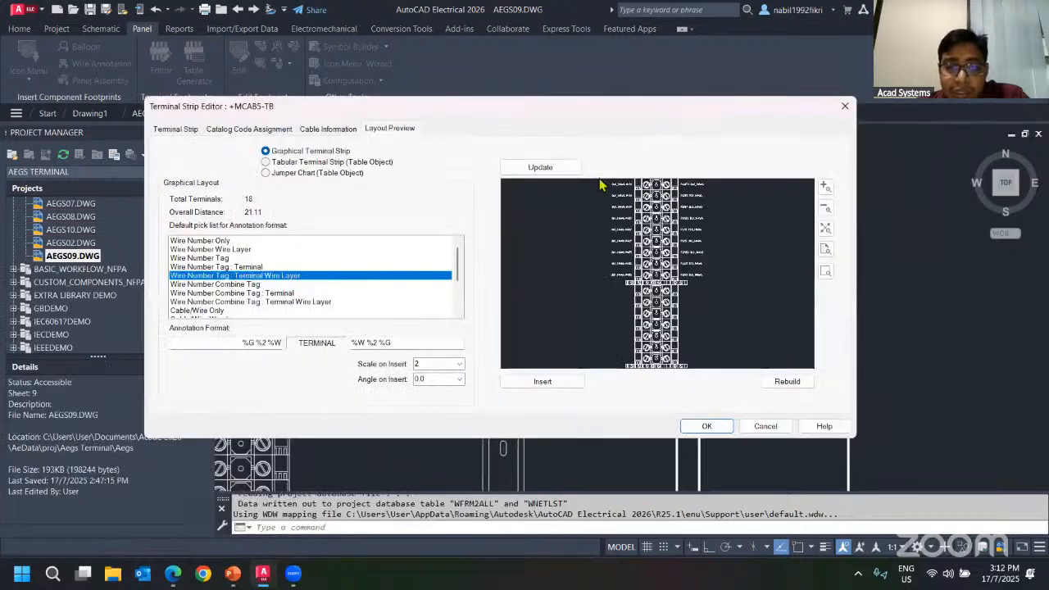
pyautogui.click(550, 168)
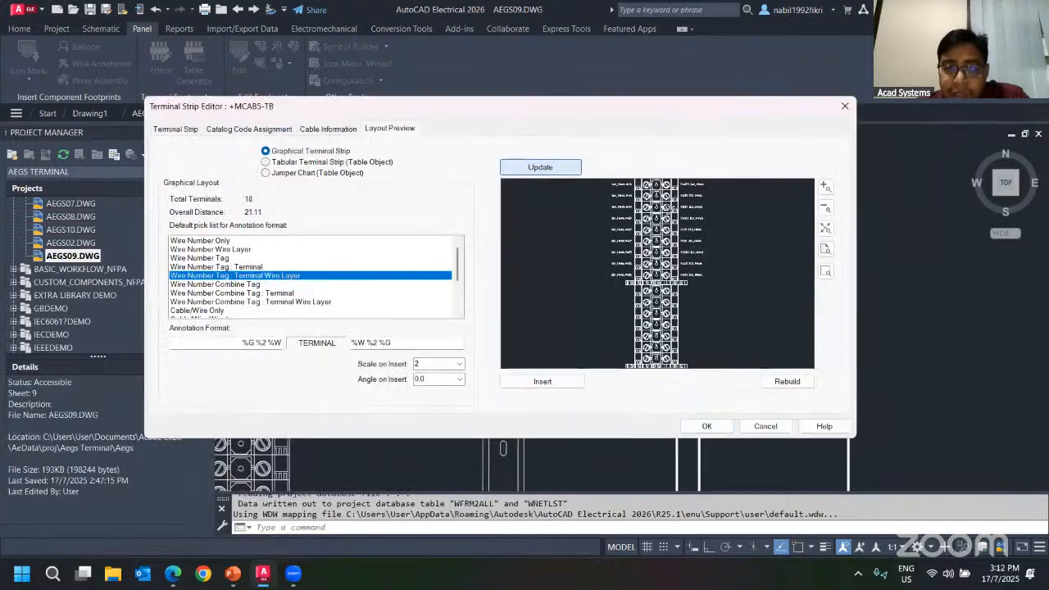
# Zoom and pan the layout preview to examine TB's lower terminals.
pyautogui.click(175, 129)
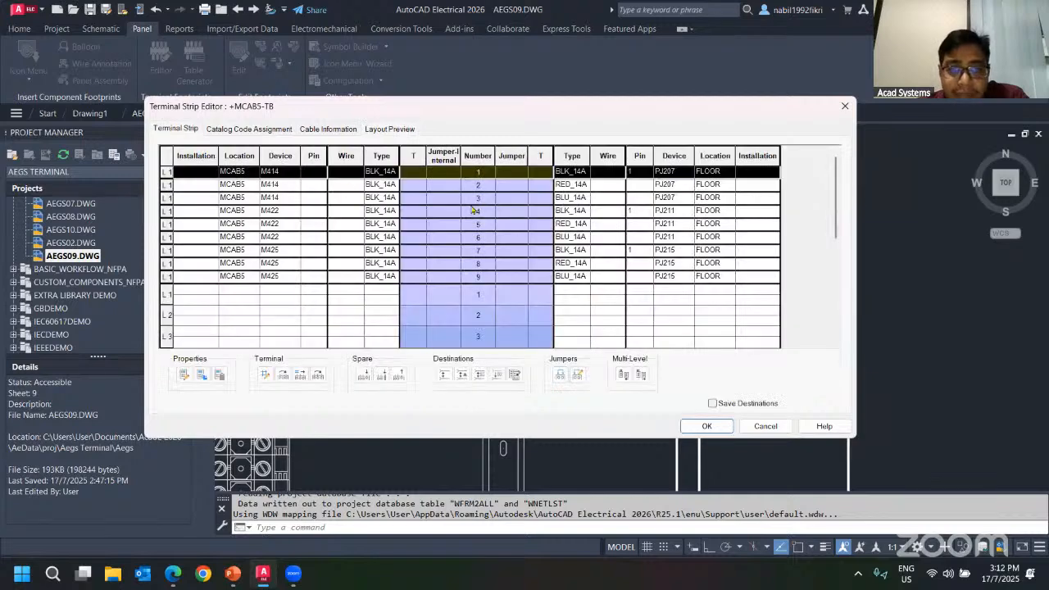
pyautogui.click(387, 129)
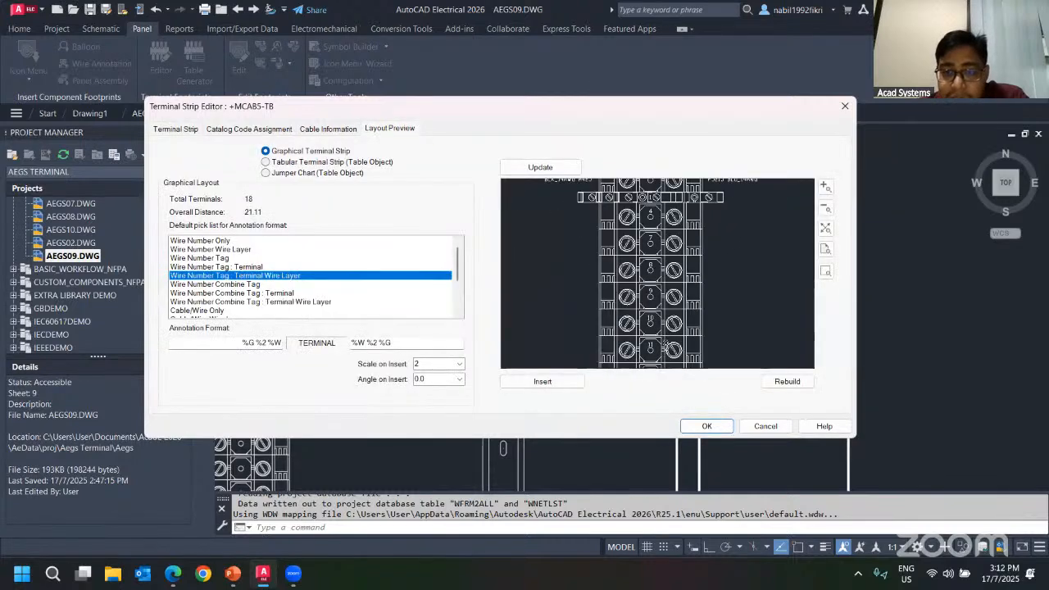
pyautogui.scroll(1, 661, 326)
pyautogui.moveTo(661, 308); pyautogui.dragTo(642, 183, button='middle')
pyautogui.scroll(1, 665, 285)
pyautogui.scroll(1, 665, 287)
pyautogui.scroll(-2, 665, 287)
pyautogui.moveTo(653, 263); pyautogui.dragTo(664, 287, button='middle')
pyautogui.scroll(5, 631, 325)
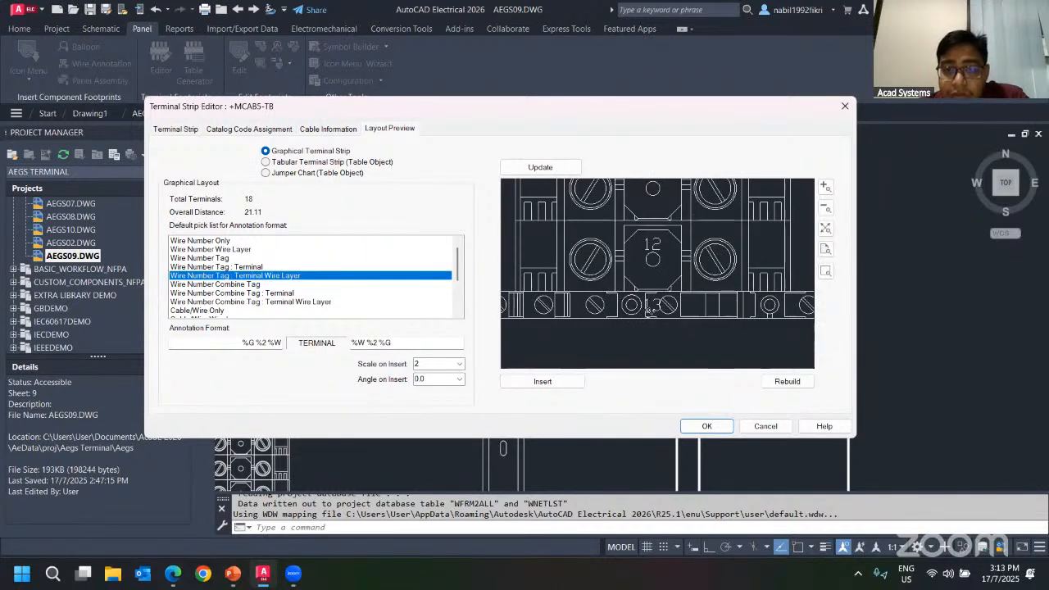
# Move the multi-level terminal block 13–15 up one position in TB's terminal grid.
pyautogui.click(174, 130)
pyautogui.scroll(-3, 525, 254)
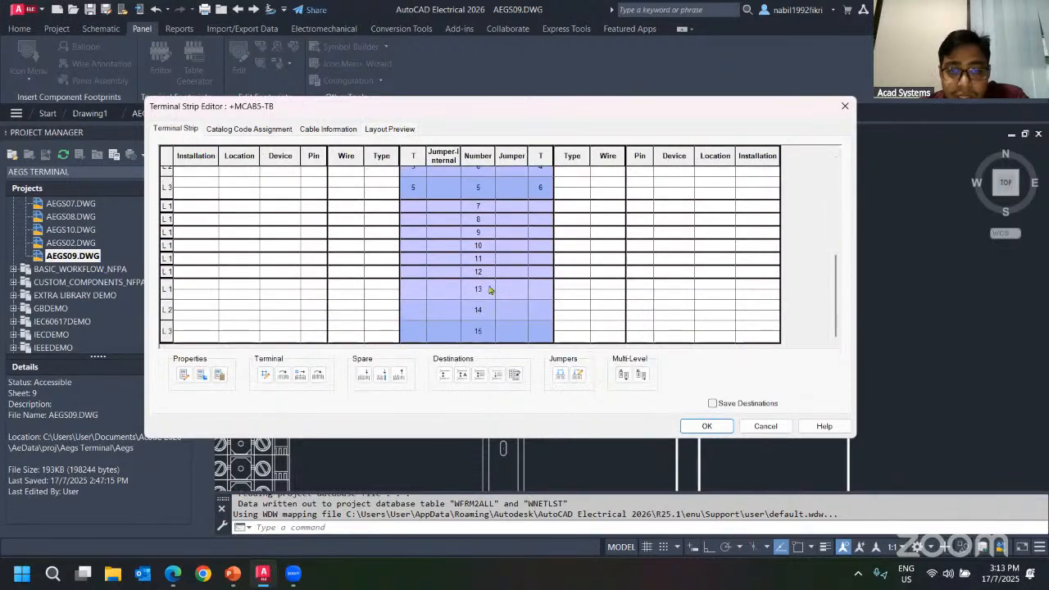
pyautogui.click(490, 289)
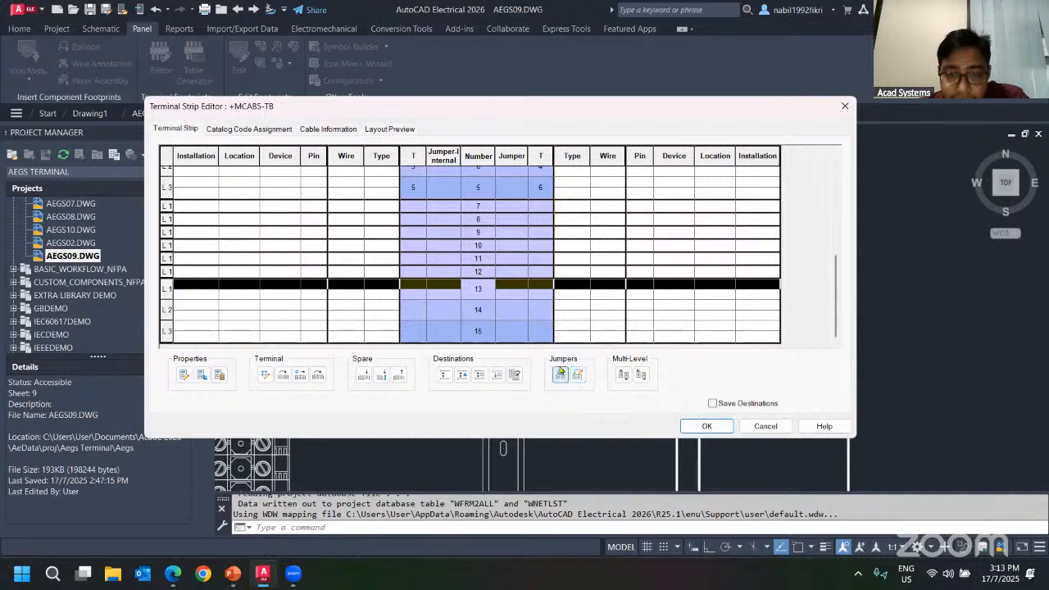
pyautogui.click(319, 376)
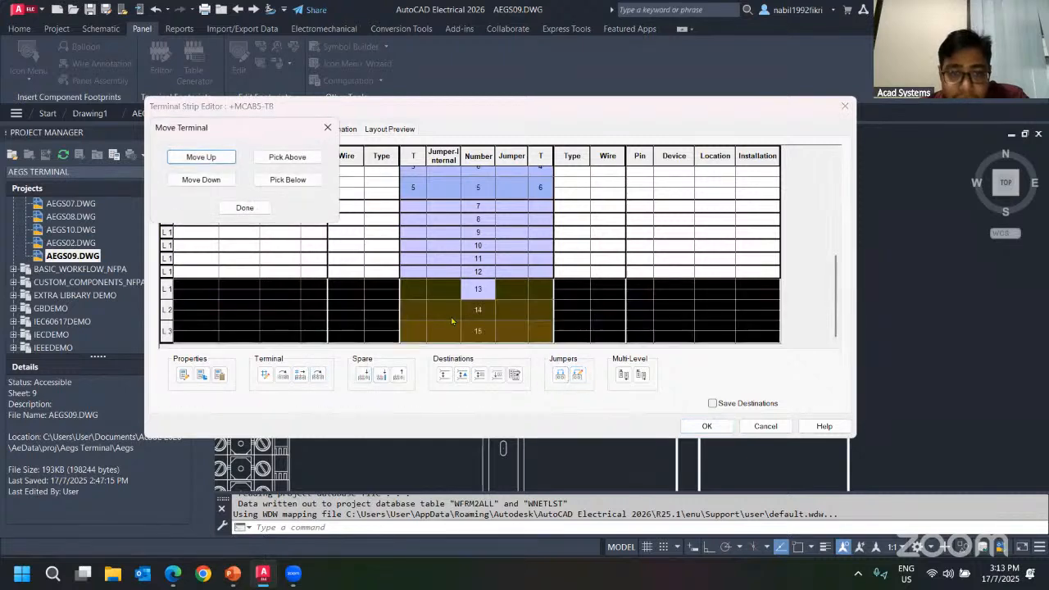
pyautogui.click(196, 158)
pyautogui.click(256, 209)
# Refresh TB's layout preview and choose Wire Number Only as the default annotation format.
pyautogui.click(391, 128)
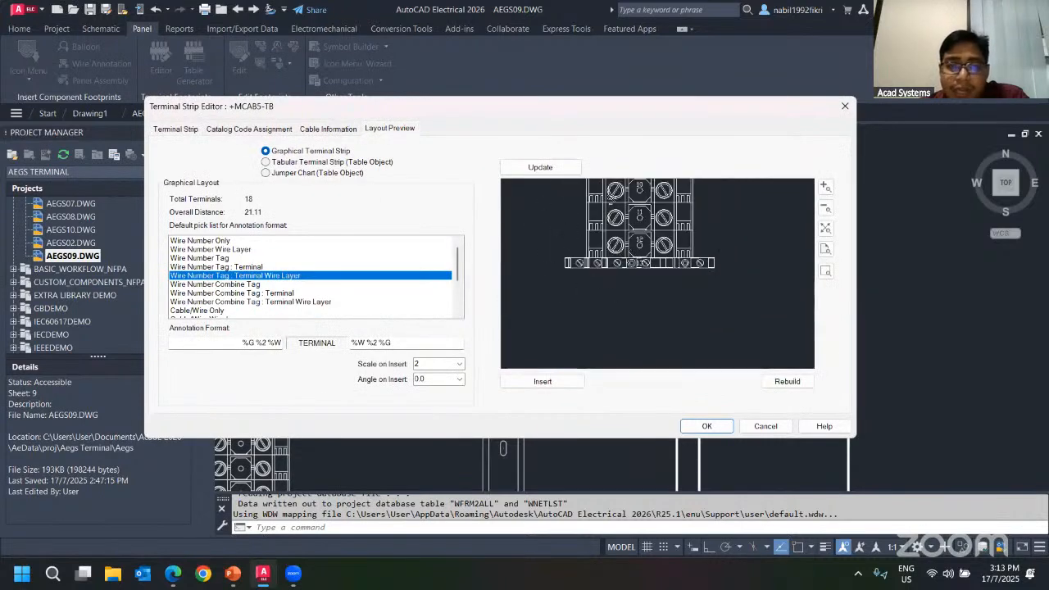
pyautogui.click(540, 167)
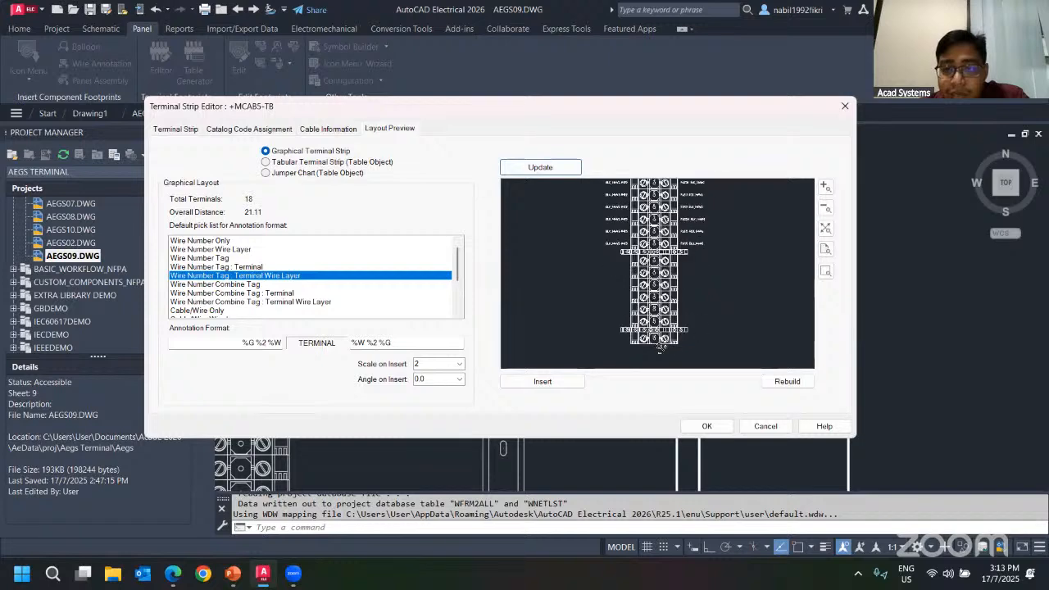
pyautogui.scroll(5, 660, 347)
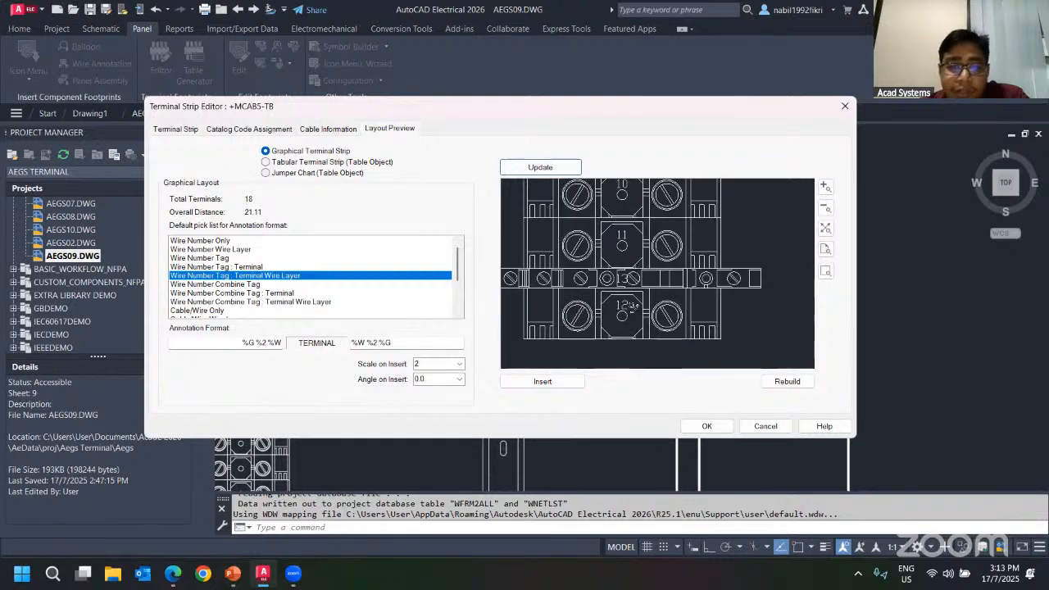
pyautogui.scroll(-5, 632, 306)
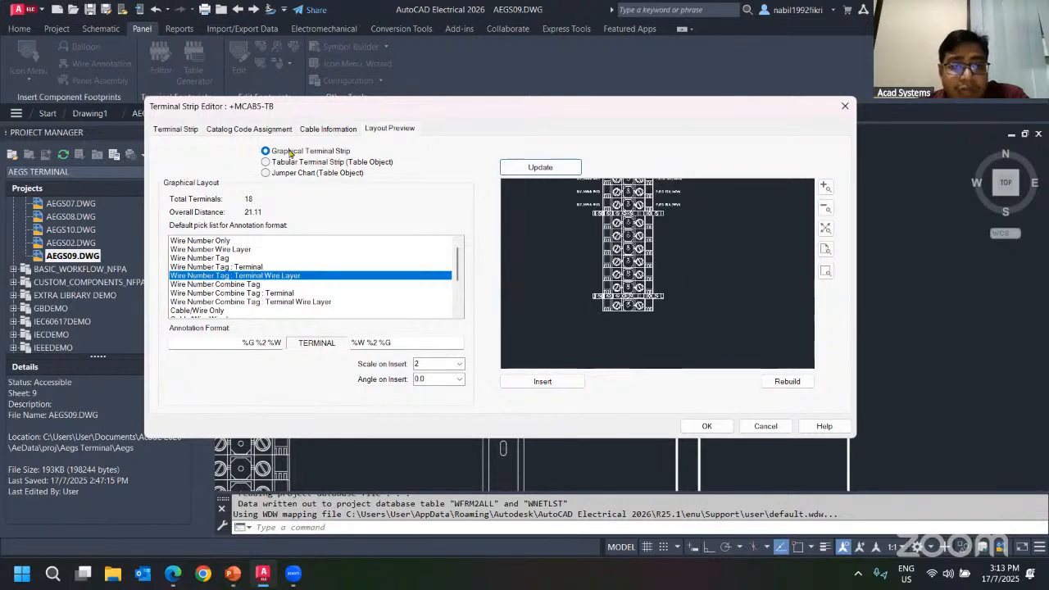
pyautogui.scroll(5, 654, 239)
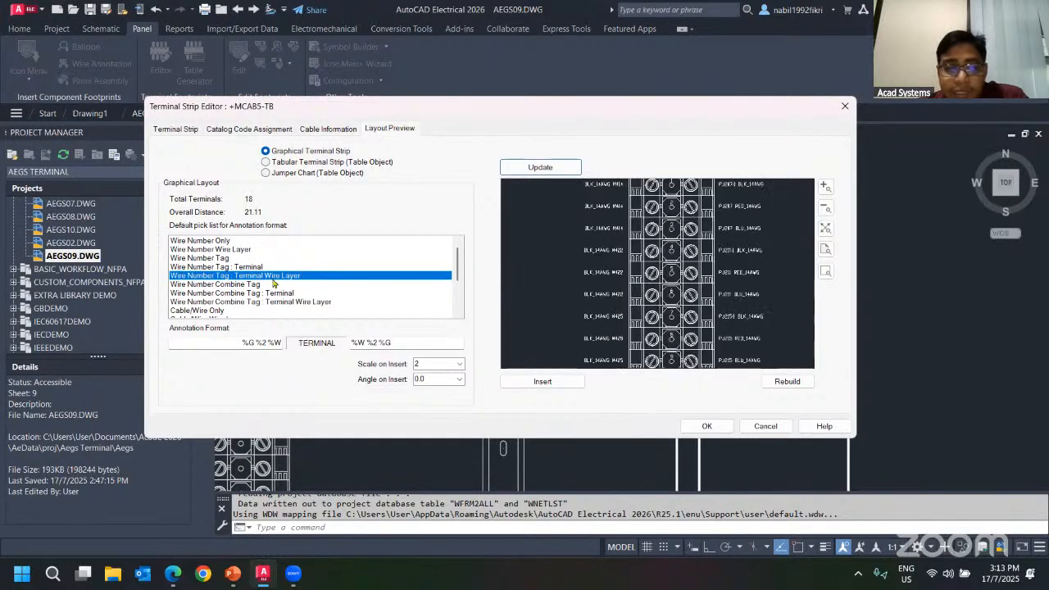
pyautogui.click(201, 241)
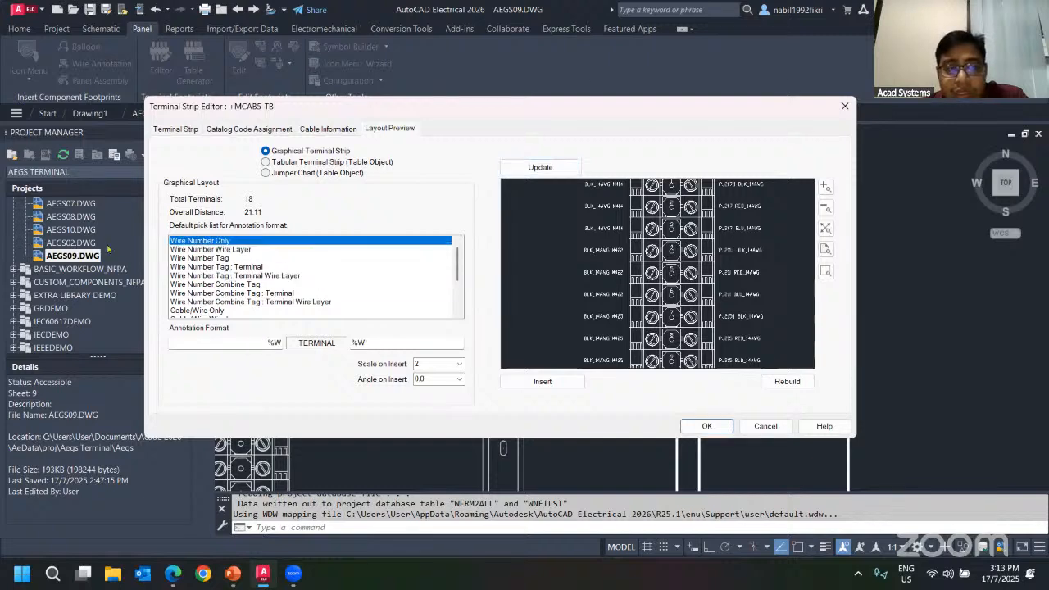
# Try the Wire Number Wire Layer, Cable/Wire Tag : Terminal and Cable/Wire Combine Tag : Terminal annotation formats in TB's layout preview.
pyautogui.click(528, 168)
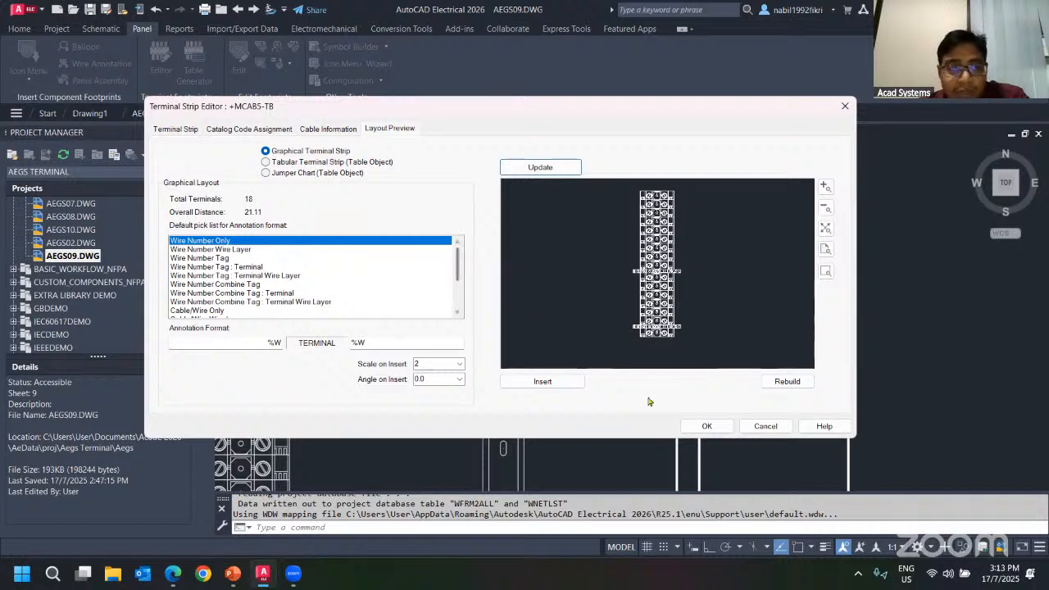
pyautogui.click(217, 249)
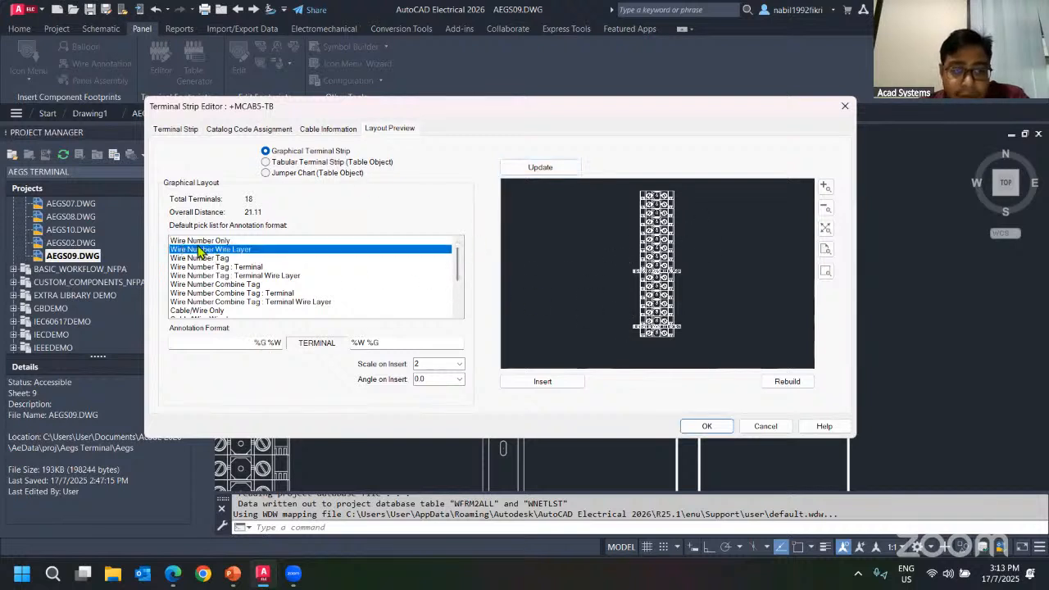
pyautogui.click(514, 171)
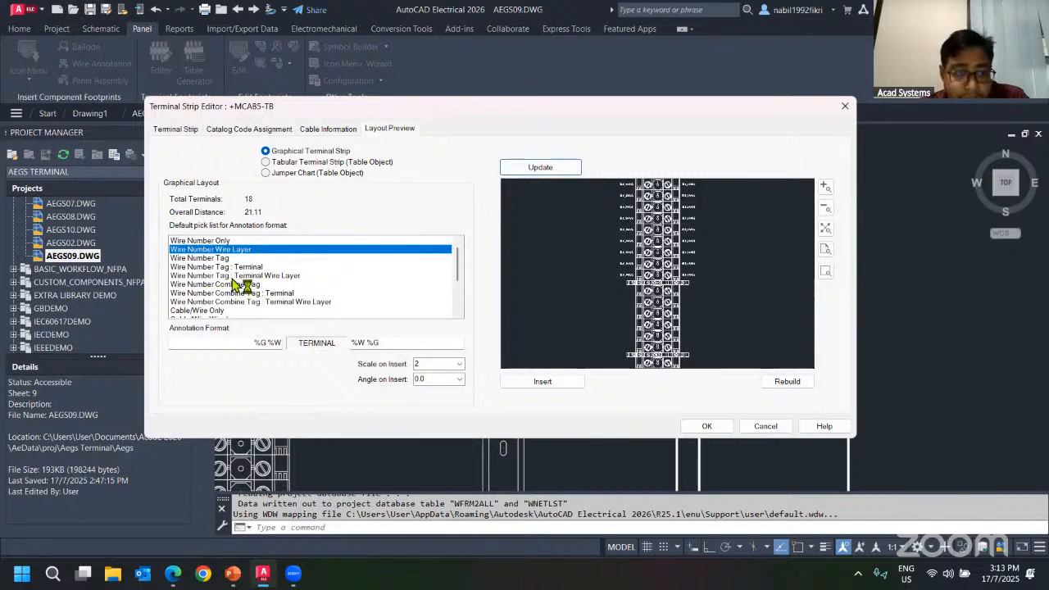
pyautogui.scroll(-2, 242, 282)
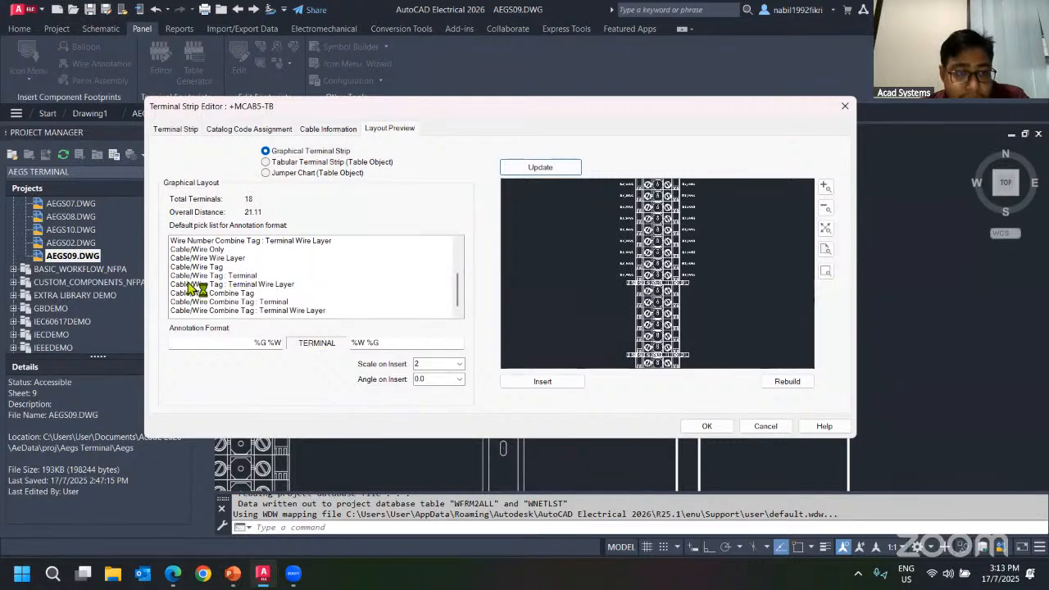
pyautogui.click(205, 276)
pyautogui.click(540, 167)
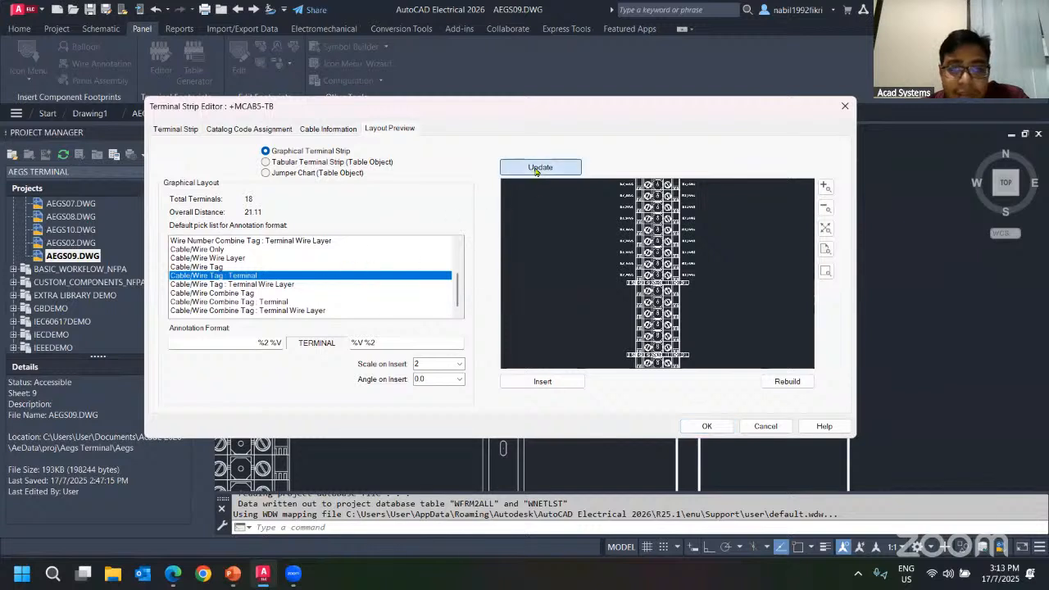
pyautogui.click(245, 302)
# Choose Wire Number Tag : Terminal Wire Layer, clear both annotation format fields, refresh the preview, then cancel the terminal strip editor.
pyautogui.scroll(3, 241, 278)
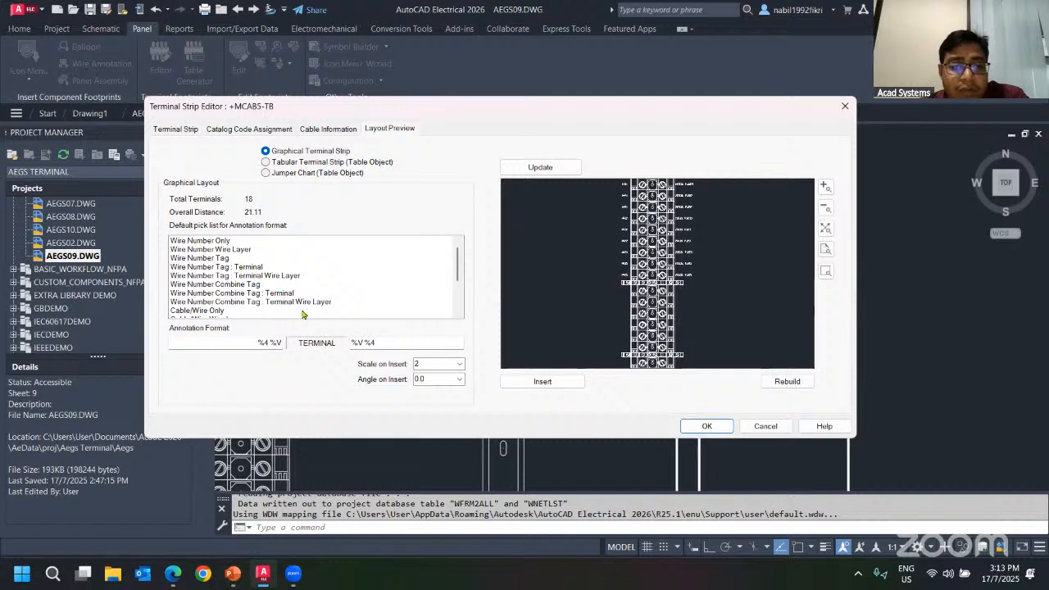
pyautogui.click(216, 250)
pyautogui.click(240, 276)
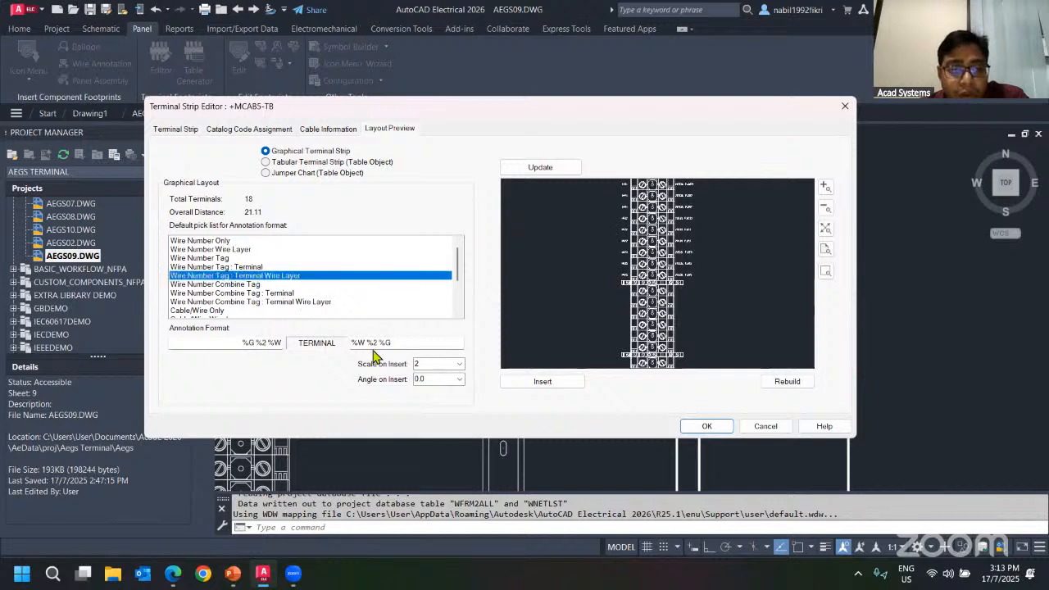
pyautogui.moveTo(395, 344); pyautogui.dragTo(339, 343)
pyautogui.moveTo(242, 344); pyautogui.dragTo(285, 342)
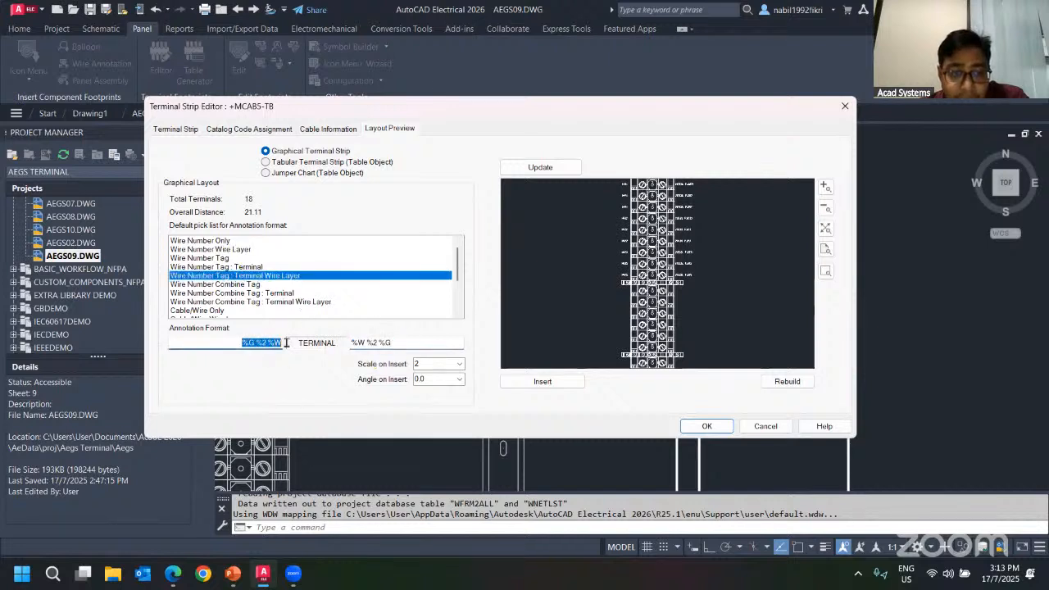
pyautogui.click(533, 171)
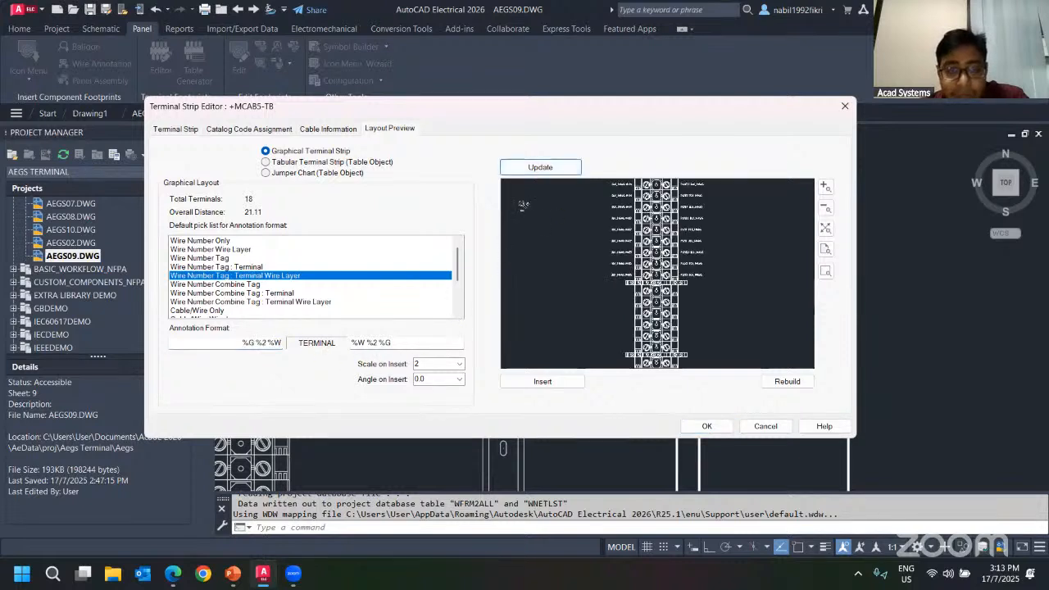
pyautogui.moveTo(408, 342); pyautogui.dragTo(304, 346)
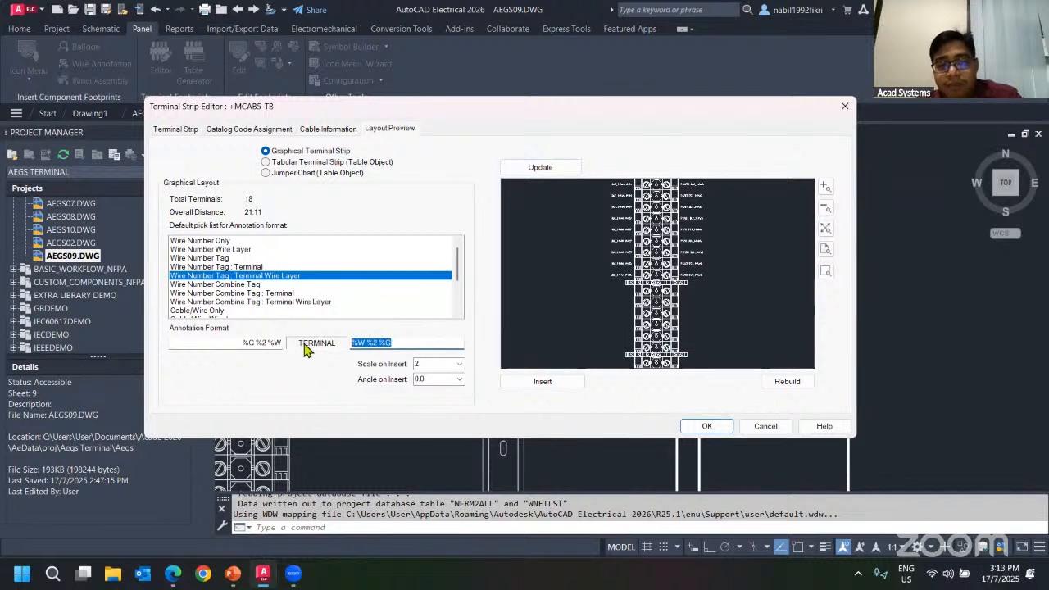
pyautogui.press('BackSpace')
pyautogui.moveTo(236, 348); pyautogui.dragTo(283, 346)
pyautogui.press('BackSpace')
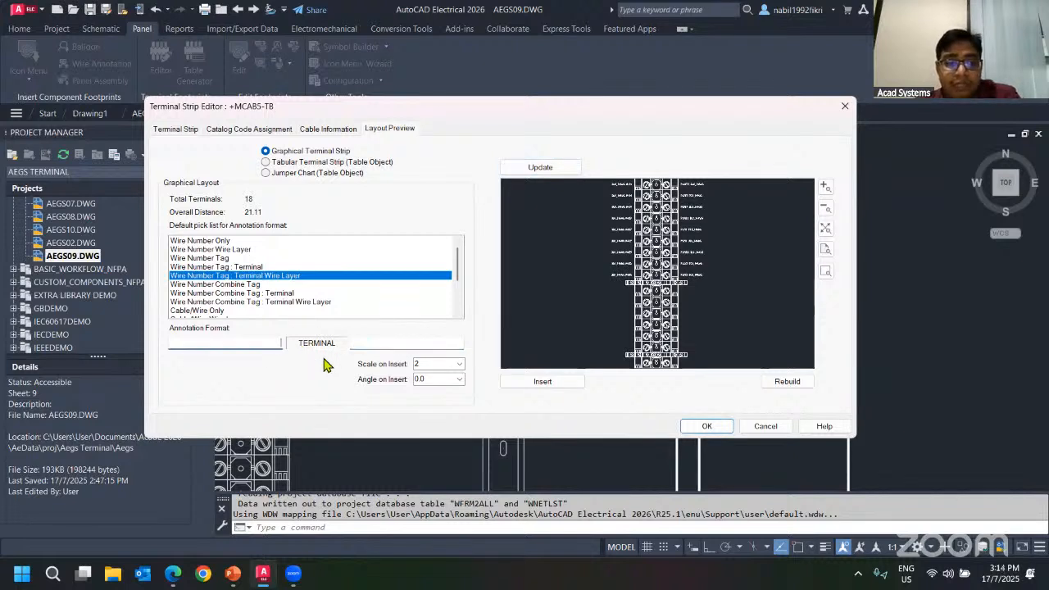
pyautogui.click(540, 167)
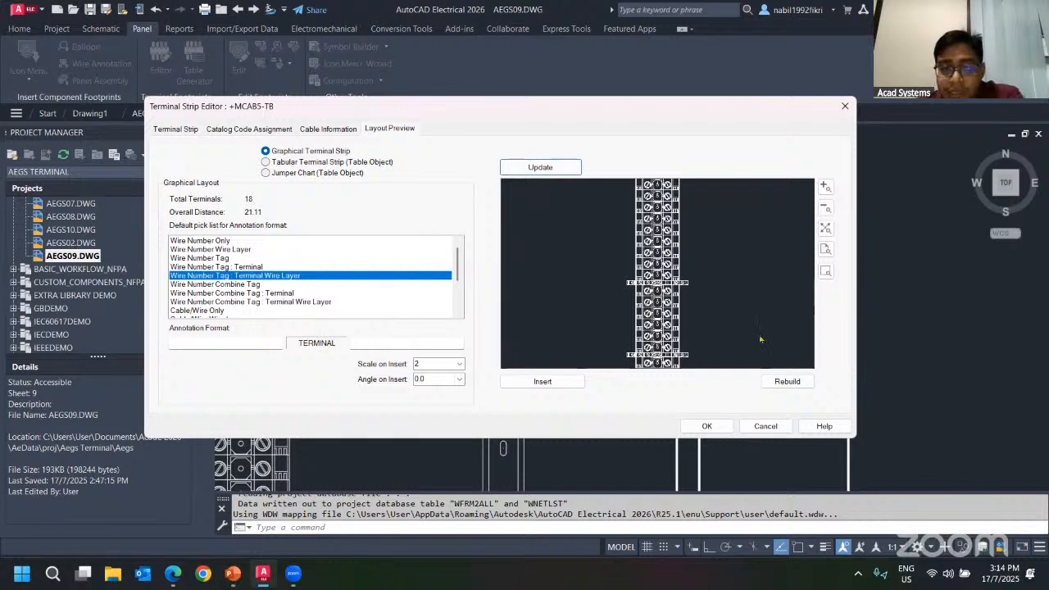
pyautogui.scroll(-1, 670, 261)
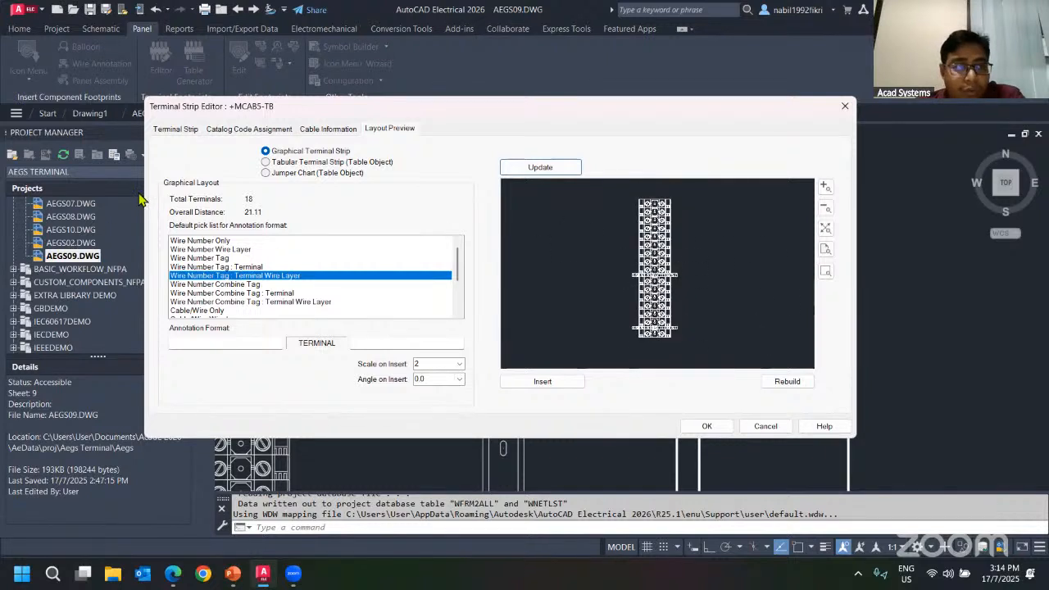
pyautogui.click(765, 426)
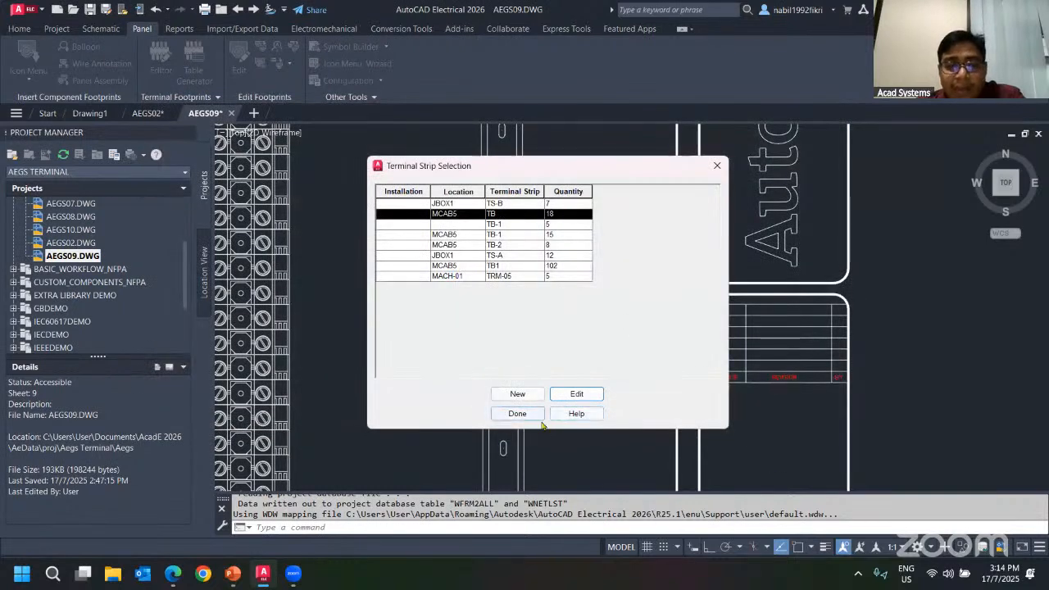
# Close the strip selection, switch to drawing AEGS02 and open TB terminal 7 of the MOT216 circuit for editing.
pyautogui.click(713, 166)
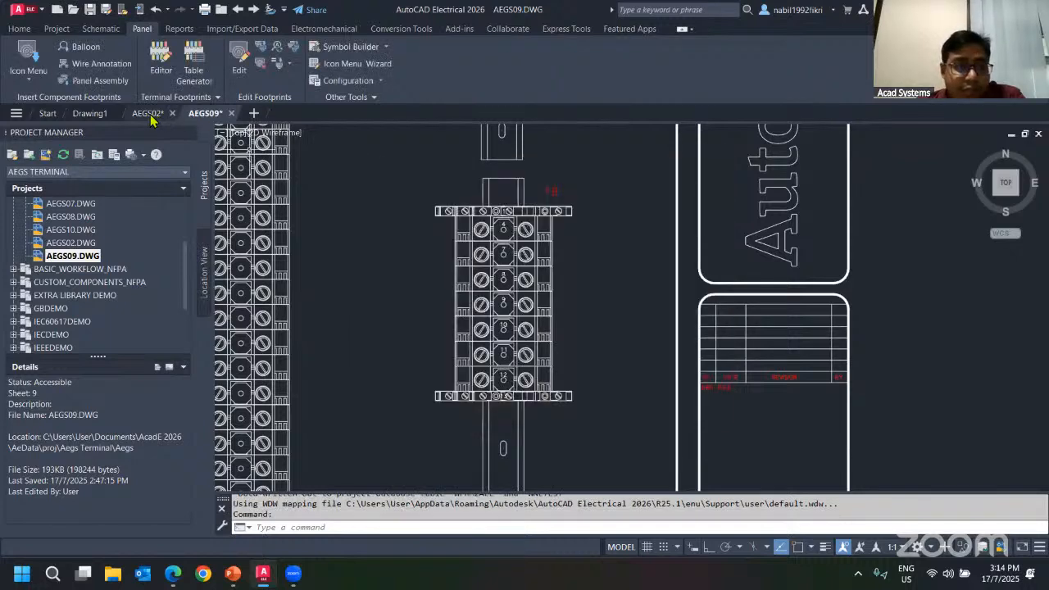
pyautogui.click(148, 114)
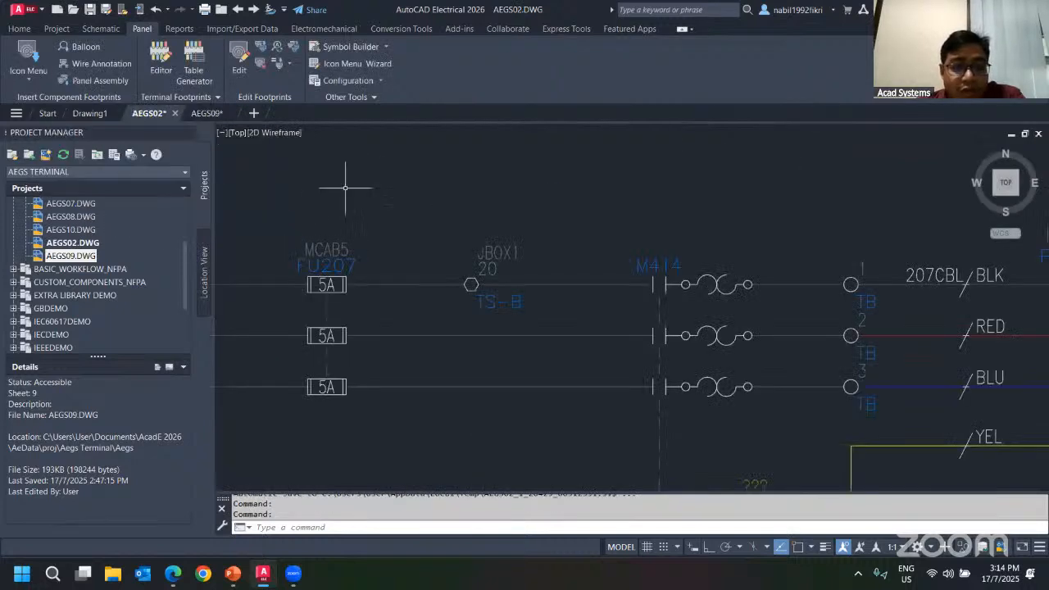
pyautogui.scroll(-8, 358, 202)
pyautogui.scroll(8, 421, 391)
pyautogui.moveTo(561, 335); pyautogui.dragTo(548, 337, button='middle')
pyautogui.scroll(-5, 548, 336)
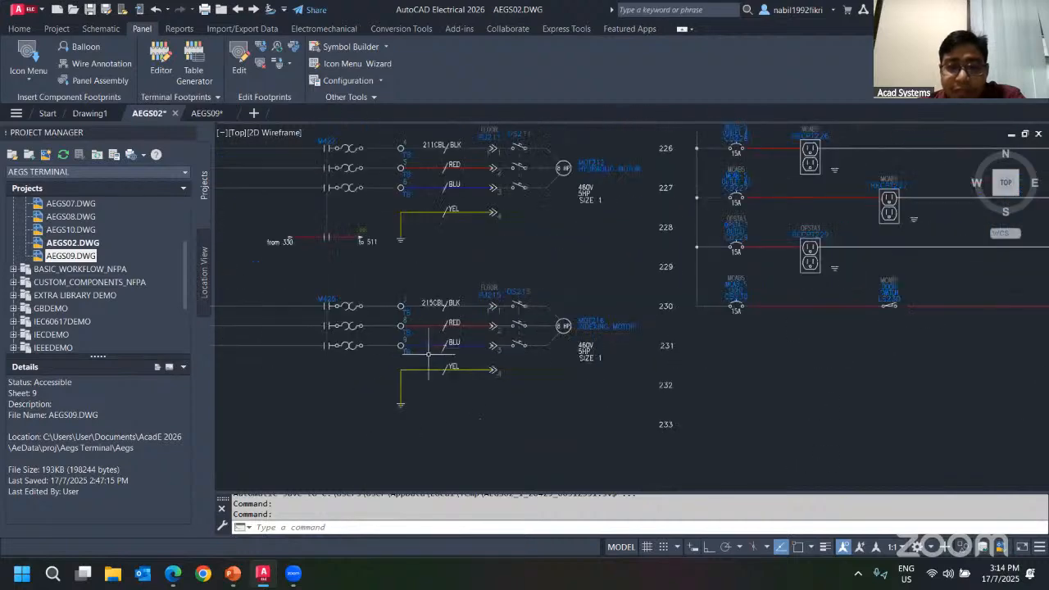
pyautogui.moveTo(386, 247); pyautogui.dragTo(447, 253, button='middle')
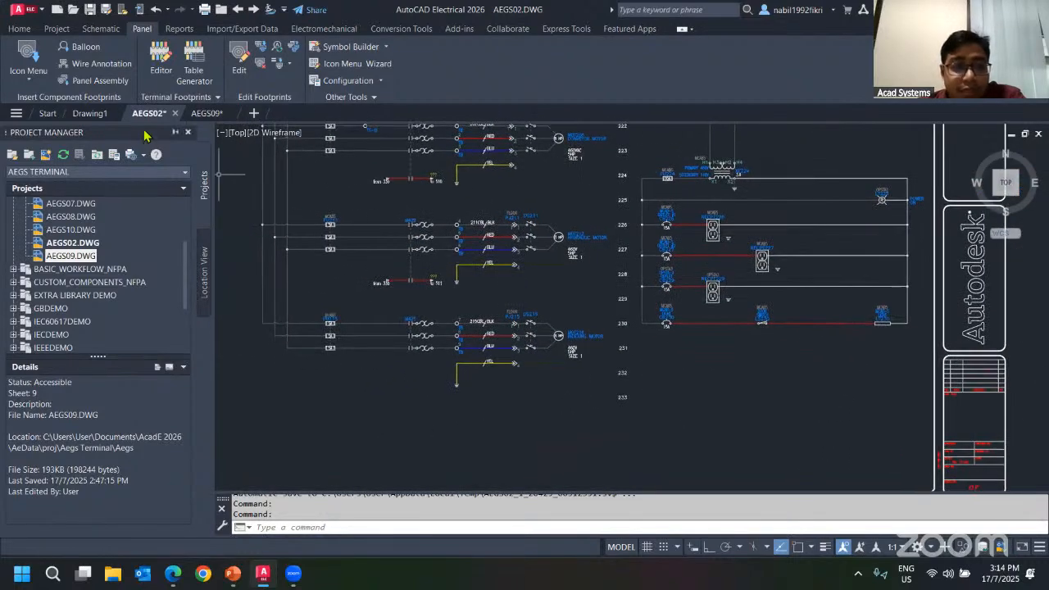
pyautogui.scroll(3, 480, 316)
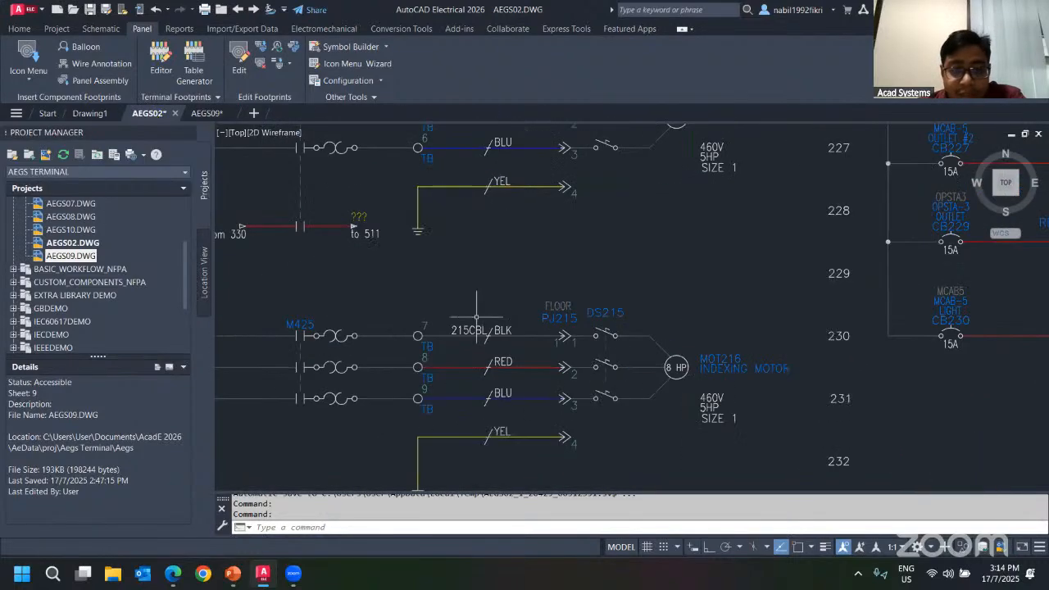
pyautogui.scroll(3, 431, 321)
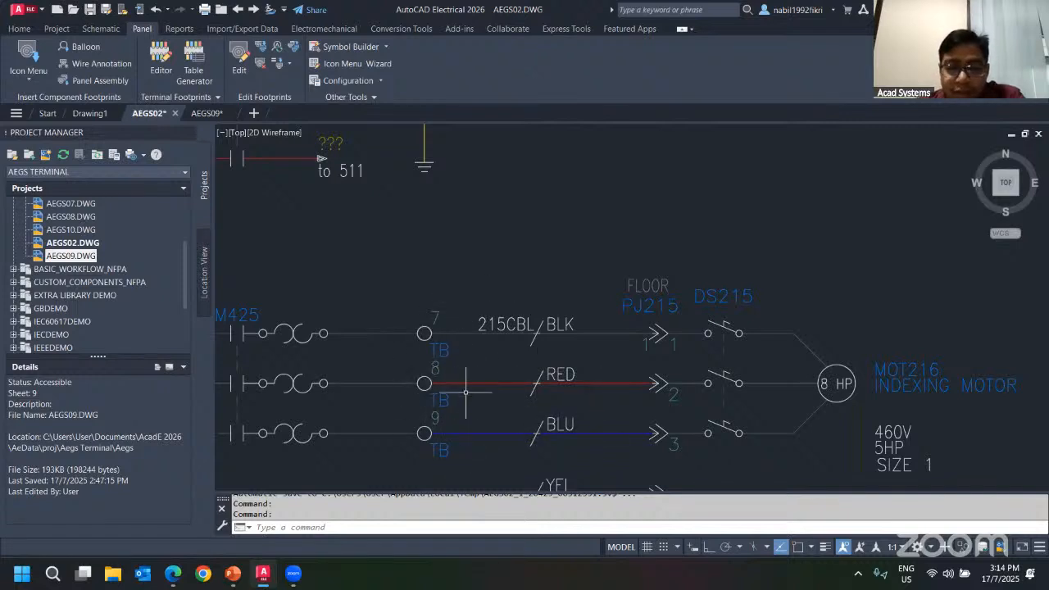
pyautogui.moveTo(410, 299); pyautogui.dragTo(568, 262, button='middle')
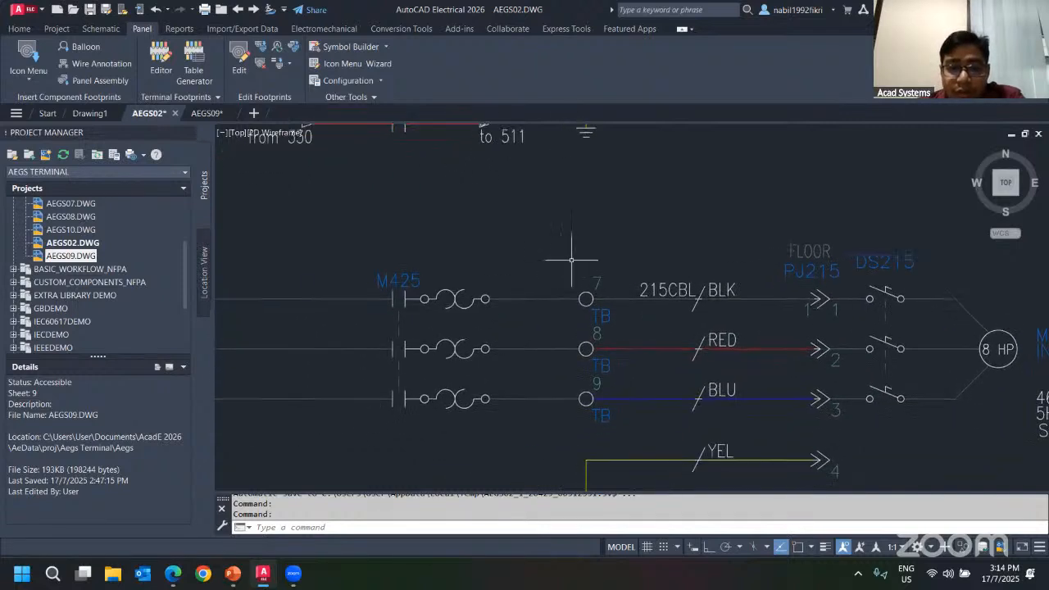
pyautogui.click(586, 298)
pyautogui.rightClick(586, 298)
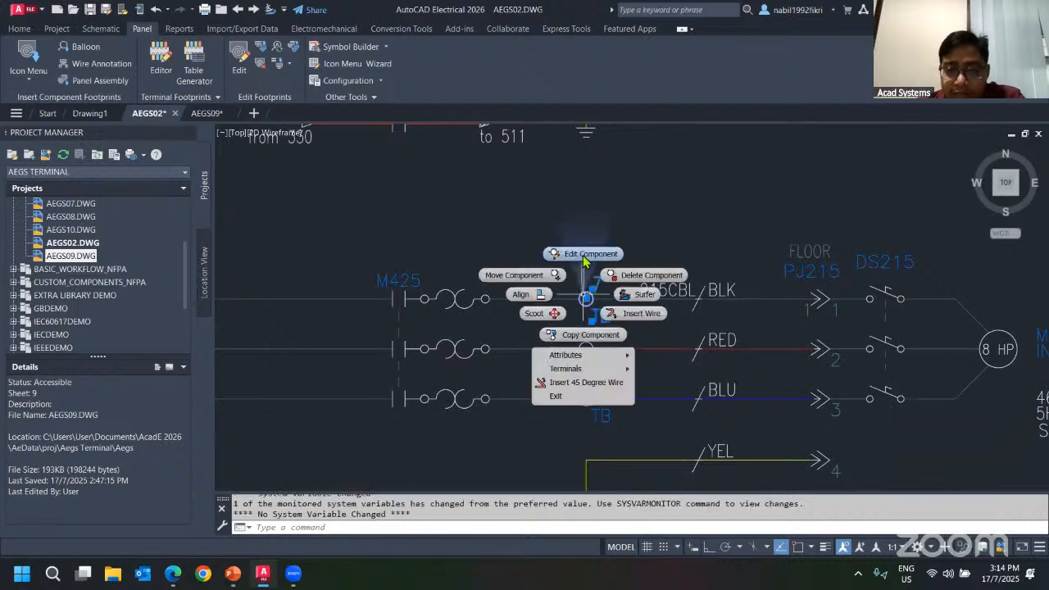
pyautogui.click(591, 252)
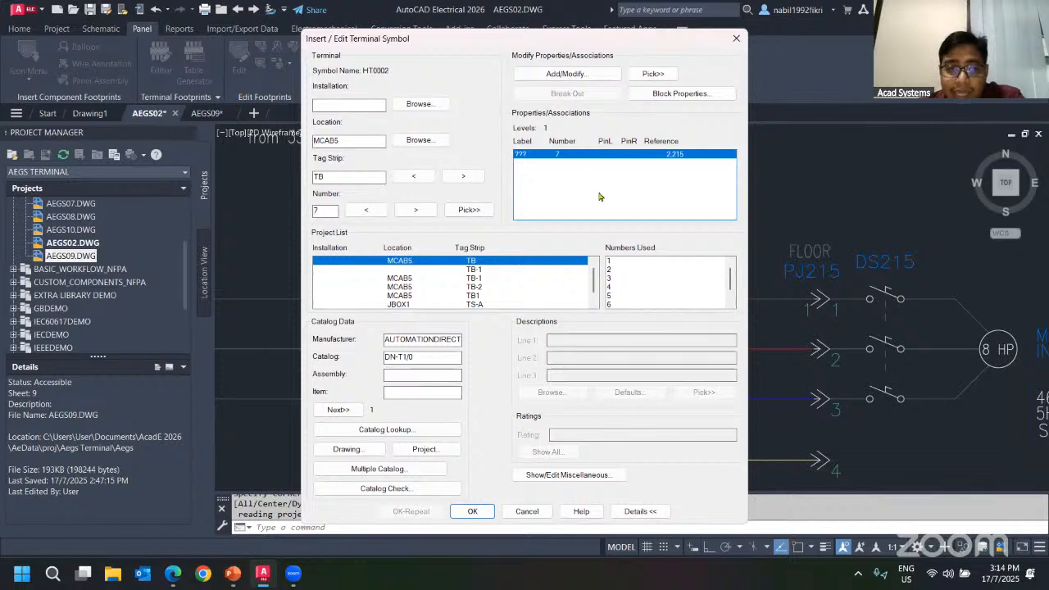
# Look up catalog SIEMENS MULTI 20AMPS and assign 8WA1 011-3JF16 to terminal 7, then confirm the edit.
pyautogui.click(400, 431)
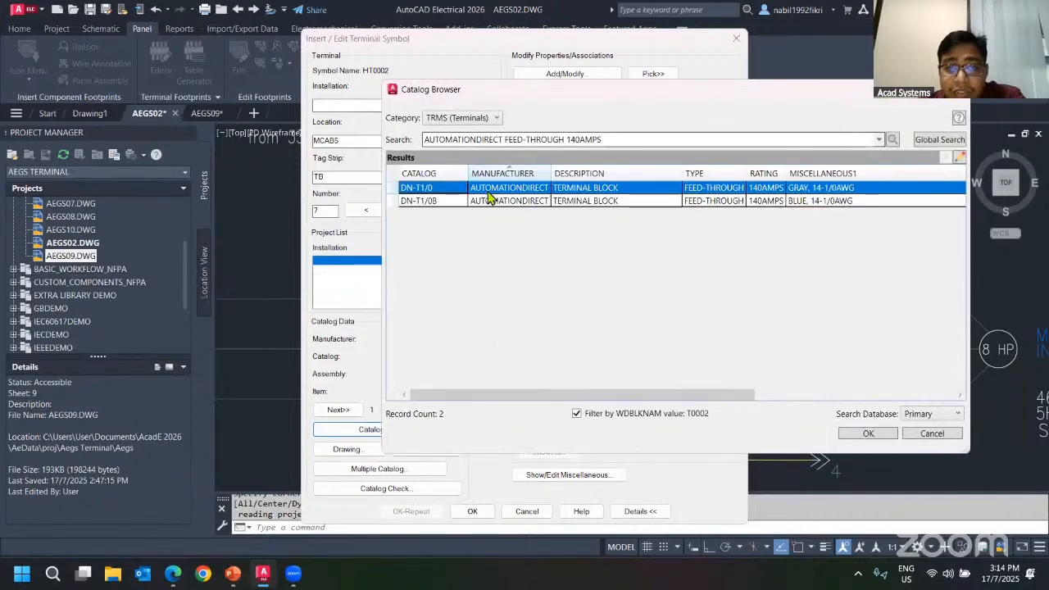
pyautogui.moveTo(636, 138); pyautogui.dragTo(379, 138)
pyautogui.press('BackSpace')
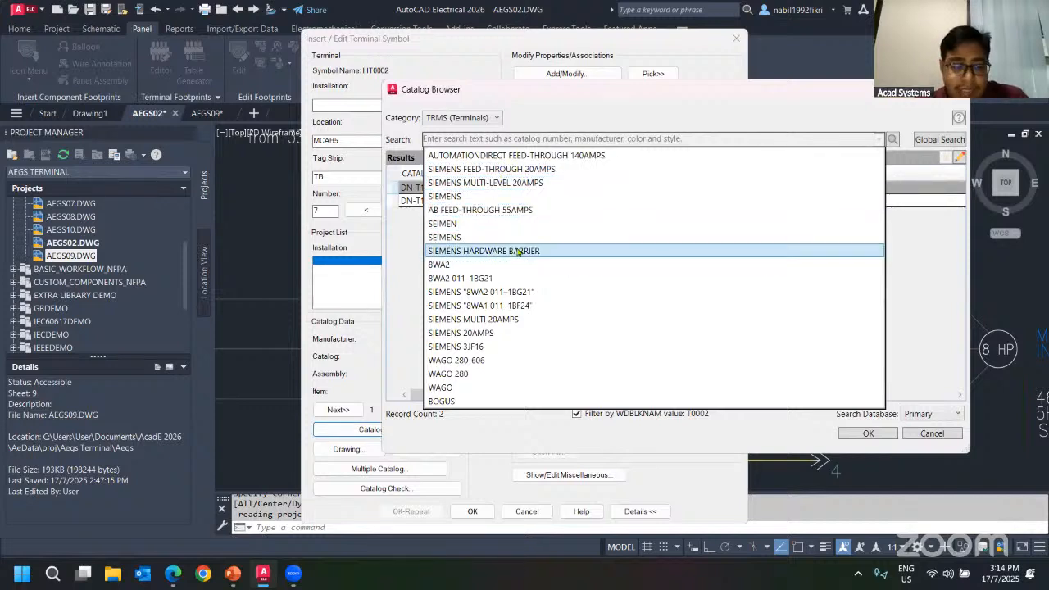
pyautogui.write('S')
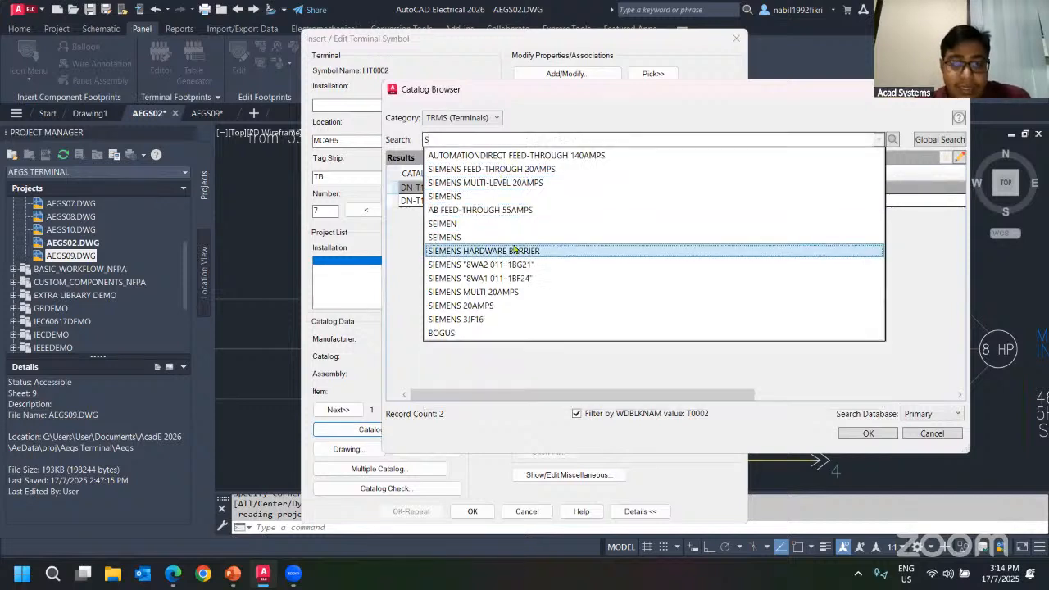
pyautogui.click(509, 295)
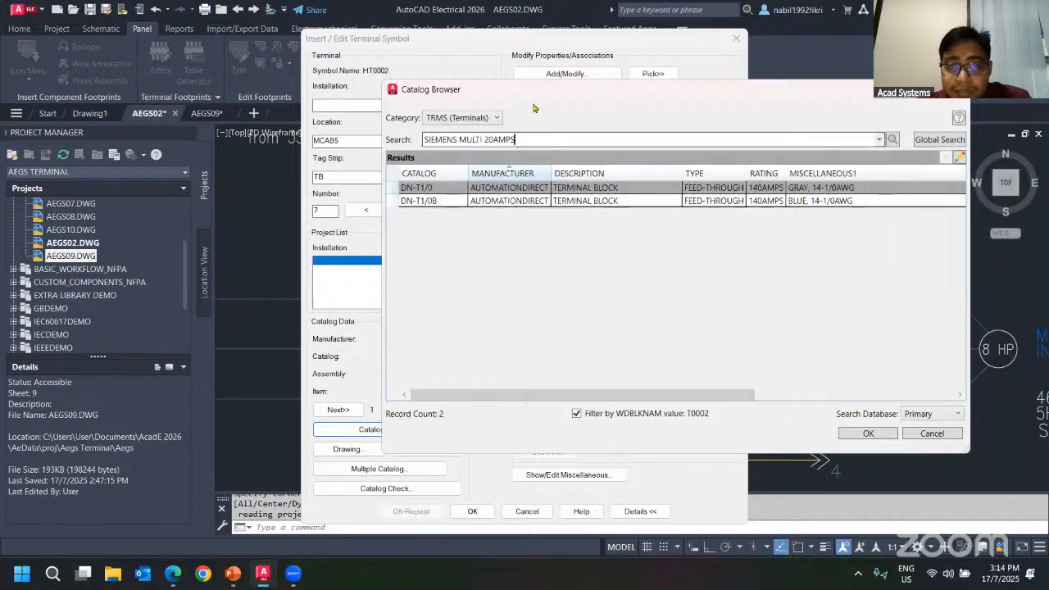
pyautogui.moveTo(534, 100); pyautogui.dragTo(410, 93)
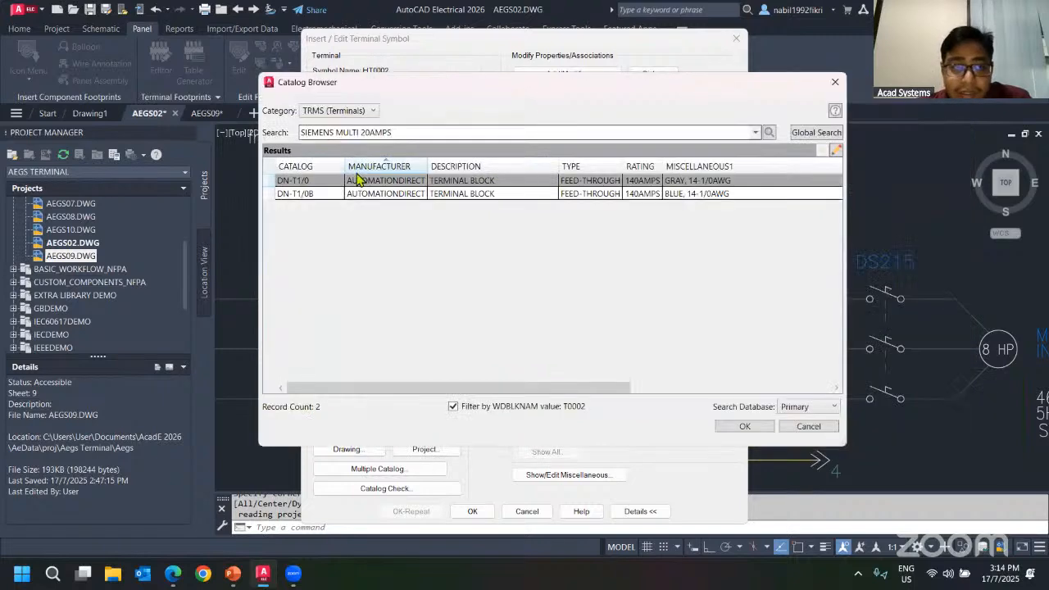
pyautogui.click(768, 132)
pyautogui.click(287, 181)
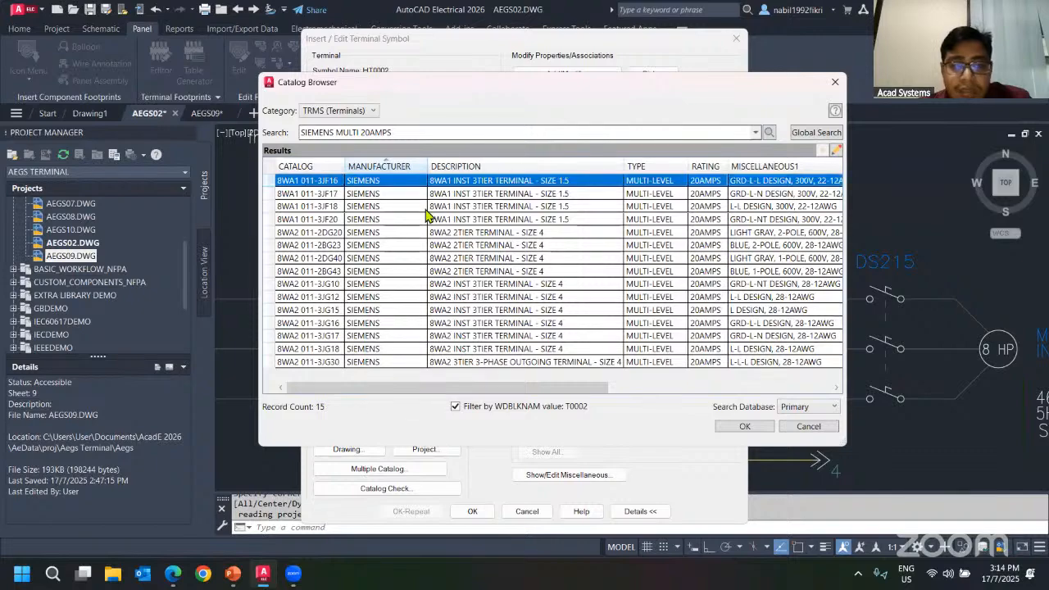
pyautogui.click(737, 427)
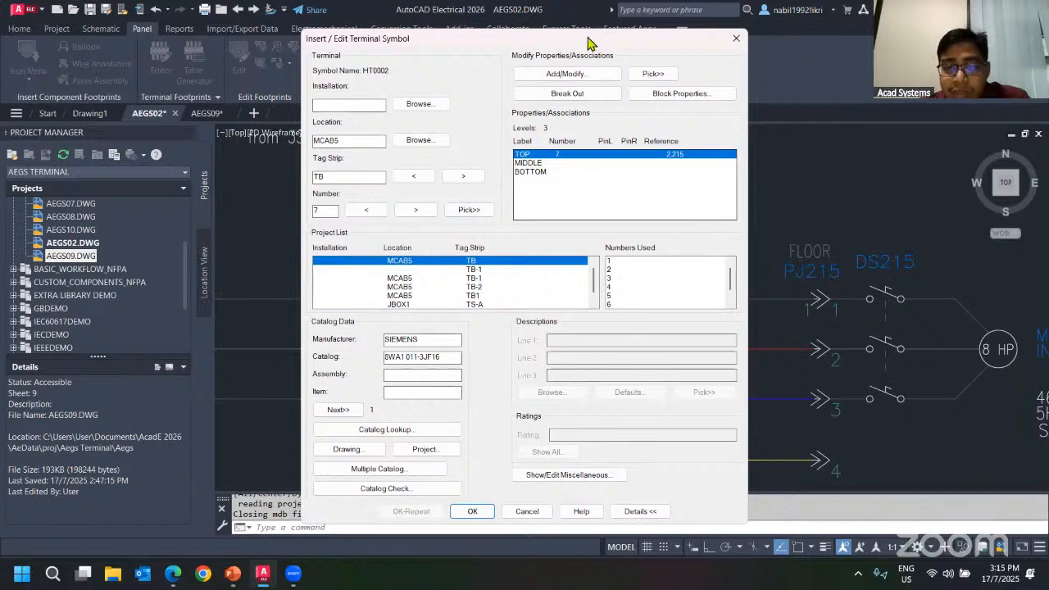
pyautogui.moveTo(586, 42); pyautogui.dragTo(389, 59)
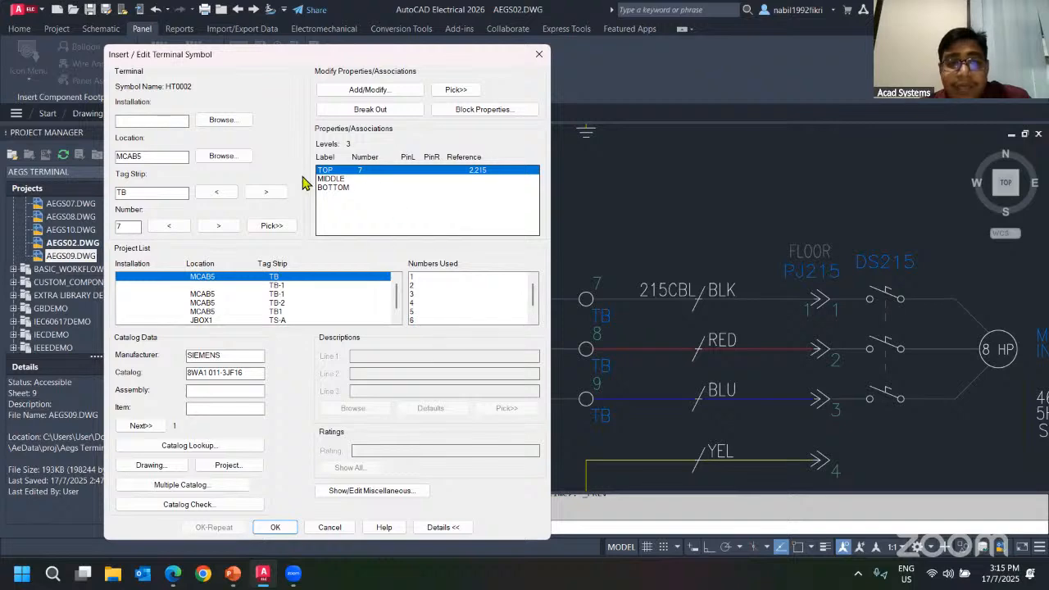
pyautogui.click(272, 528)
# Open terminal 8's edit dialog to check its catalog data, then close it without changes.
pyautogui.click(586, 348)
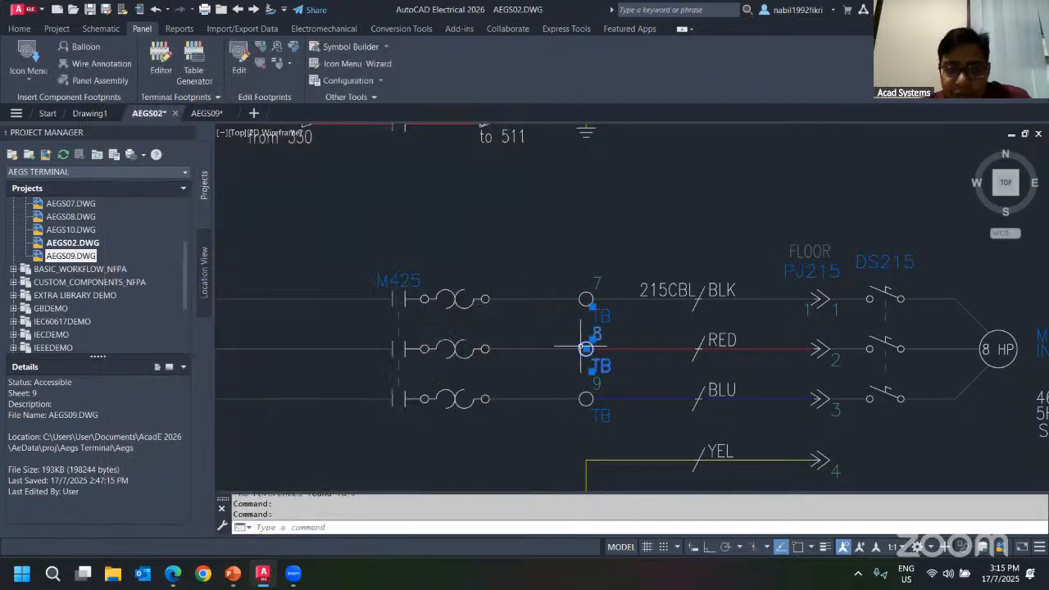
pyautogui.rightClick(586, 348)
pyautogui.click(577, 304)
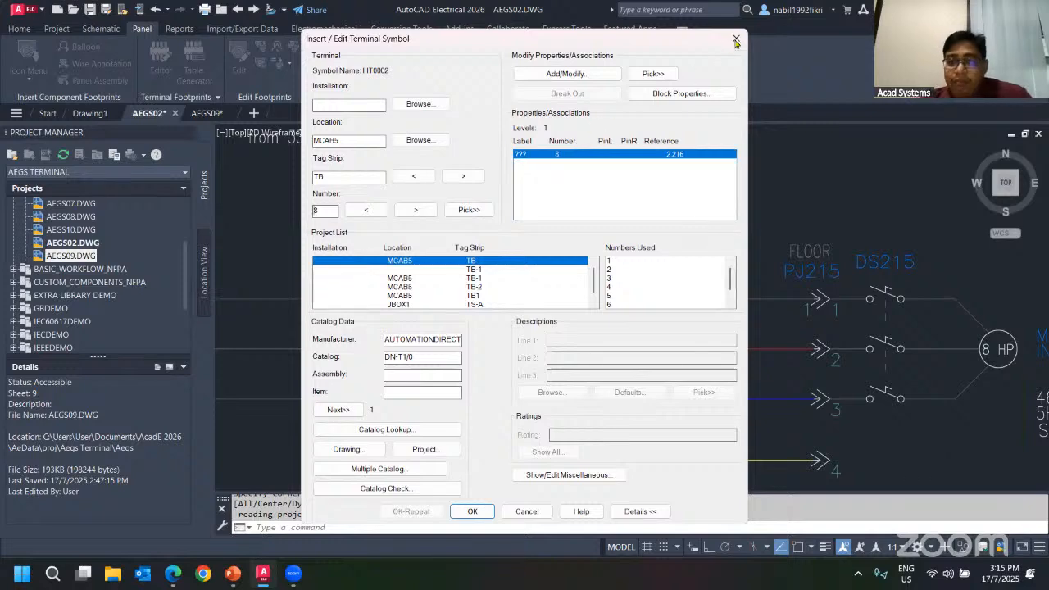
pyautogui.click(735, 39)
# Reopen terminal 7's edit dialog to review its multi-level properties and catalog data.
pyautogui.click(586, 299)
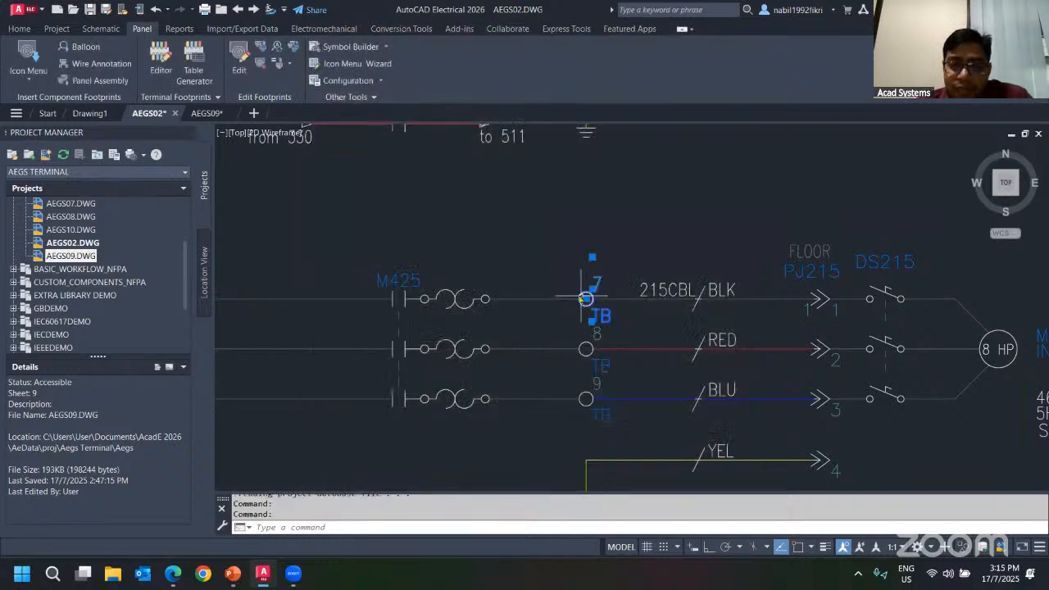
pyautogui.rightClick(586, 299)
pyautogui.click(577, 251)
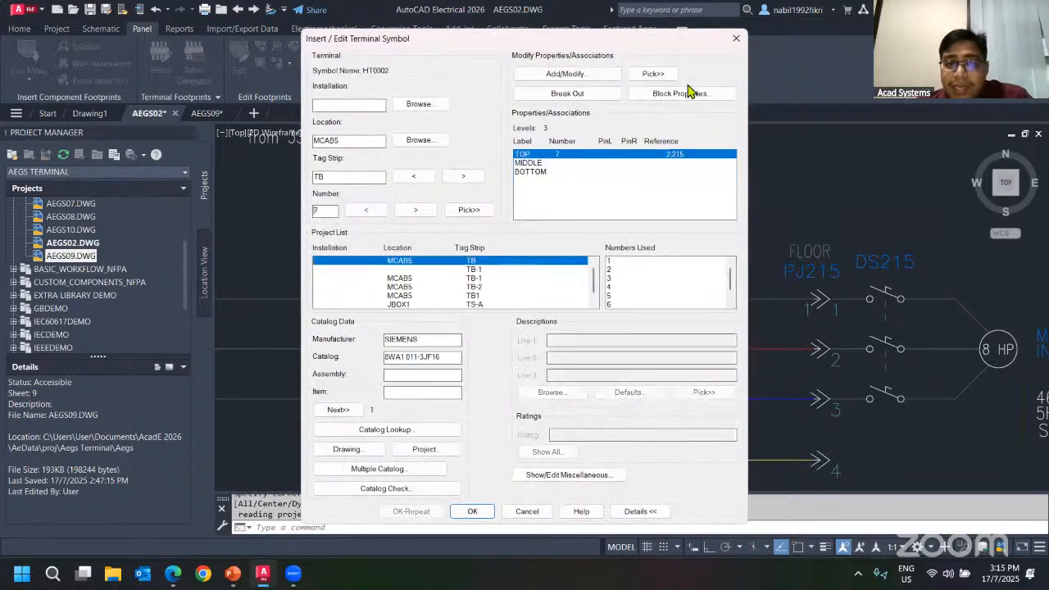
# Open TB terminal 8 for editing and associate it as the MIDDLE level of the multi-level terminal 7, then confirm.
pyautogui.click(736, 39)
pyautogui.click(585, 348)
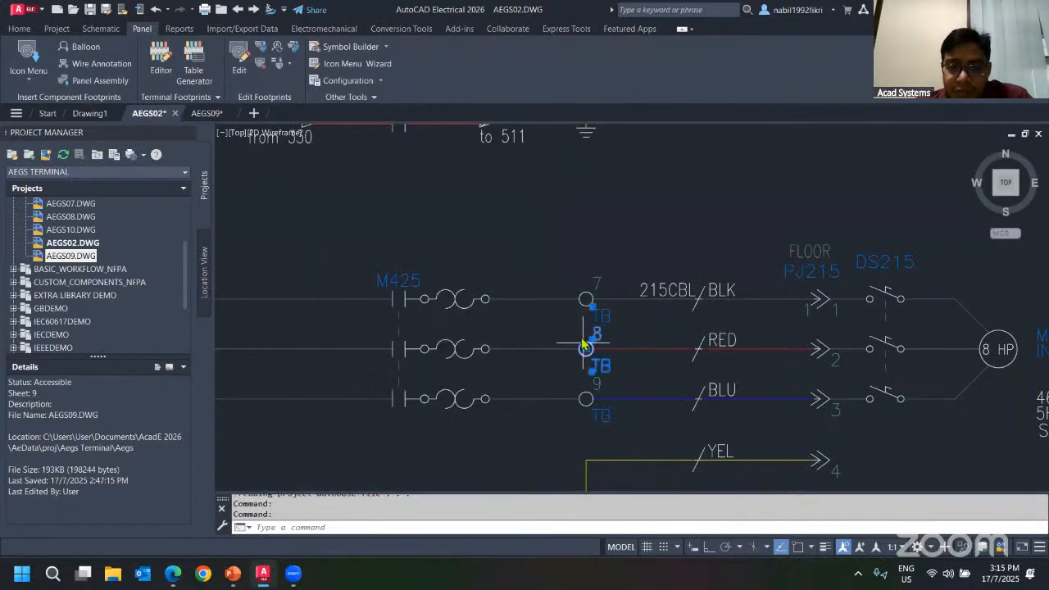
pyautogui.rightClick(585, 348)
pyautogui.click(578, 300)
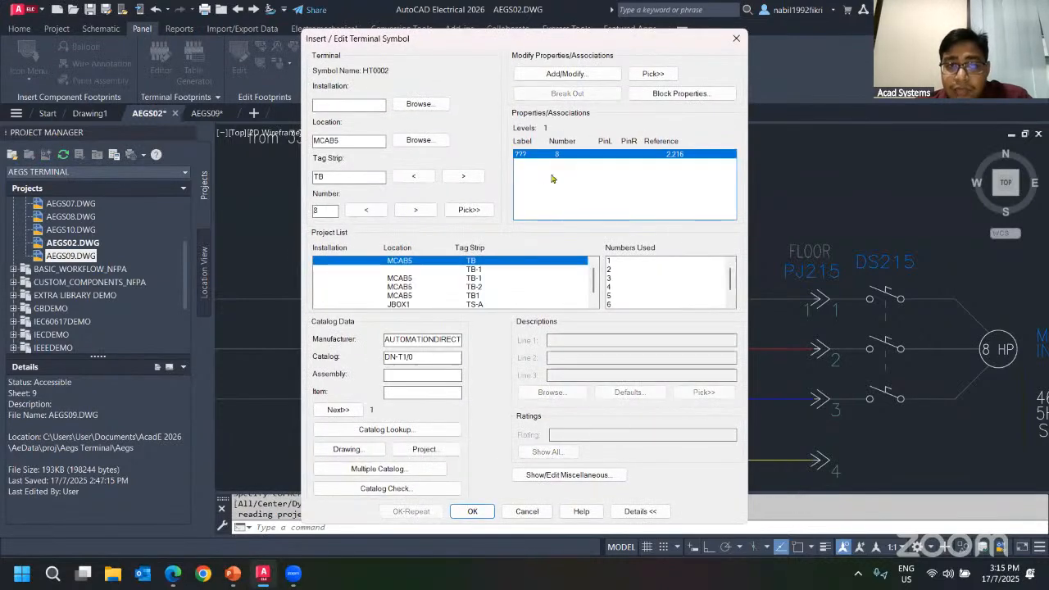
pyautogui.click(564, 74)
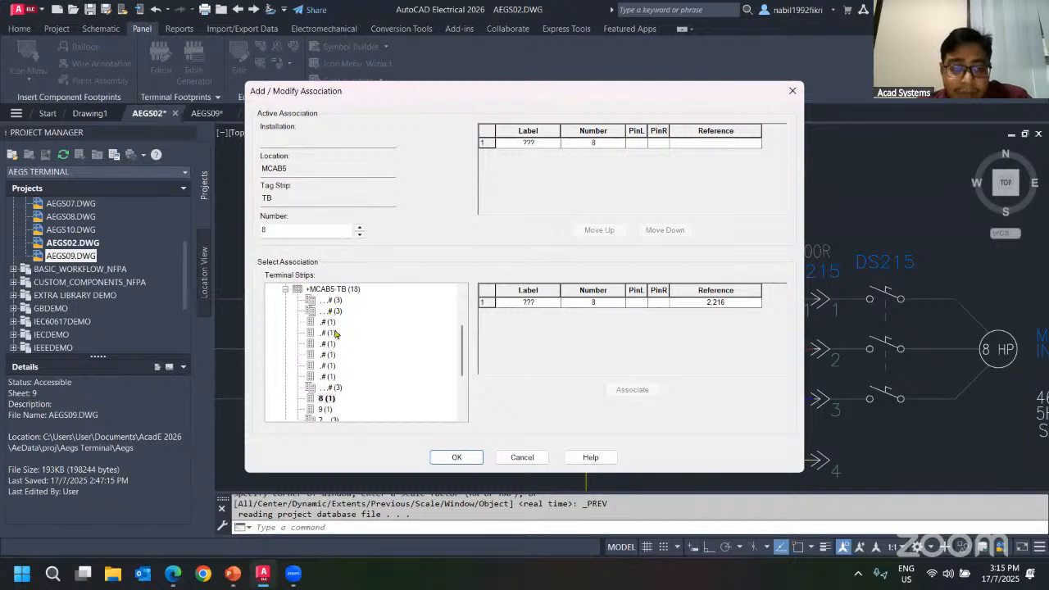
pyautogui.scroll(2, 344, 330)
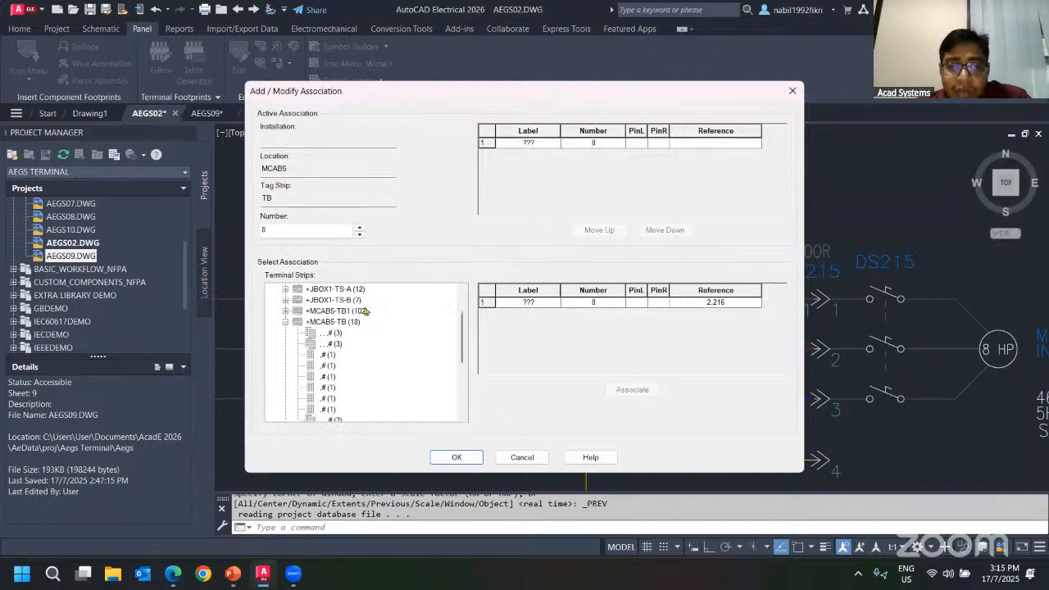
pyautogui.scroll(-2, 379, 322)
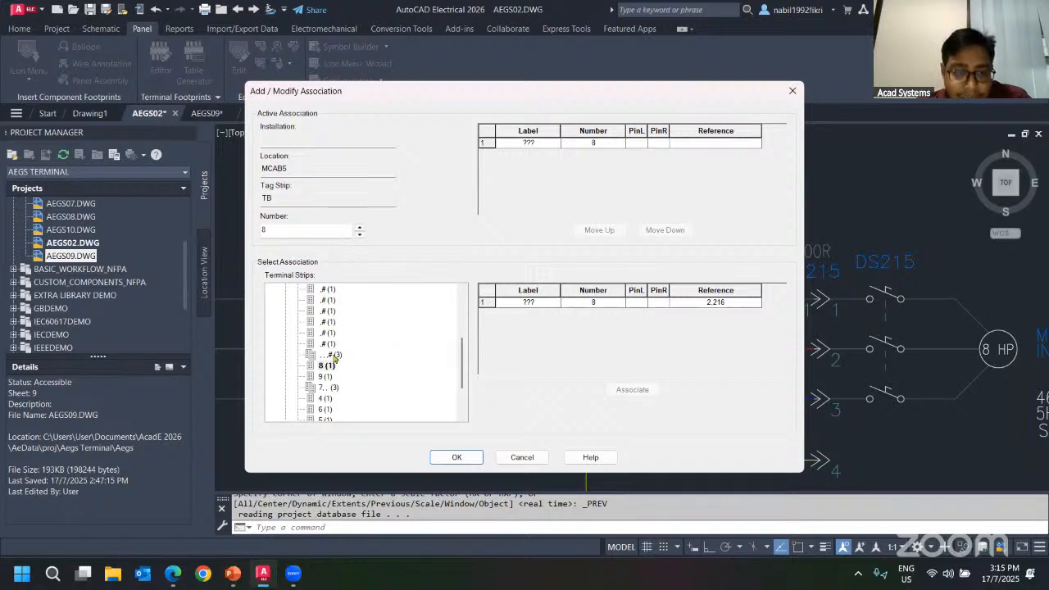
pyautogui.scroll(2, 337, 344)
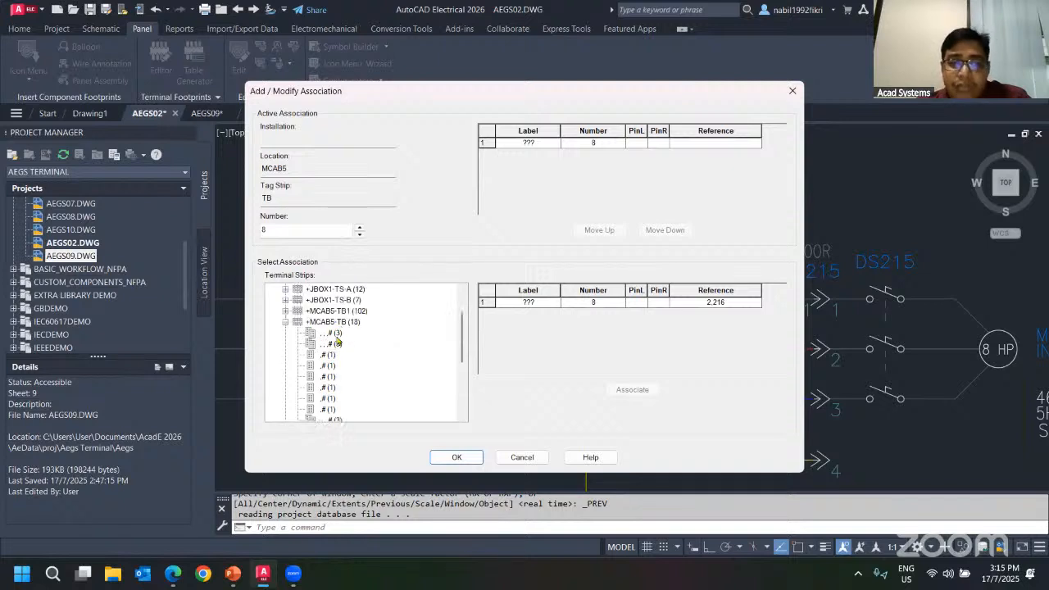
pyautogui.click(334, 333)
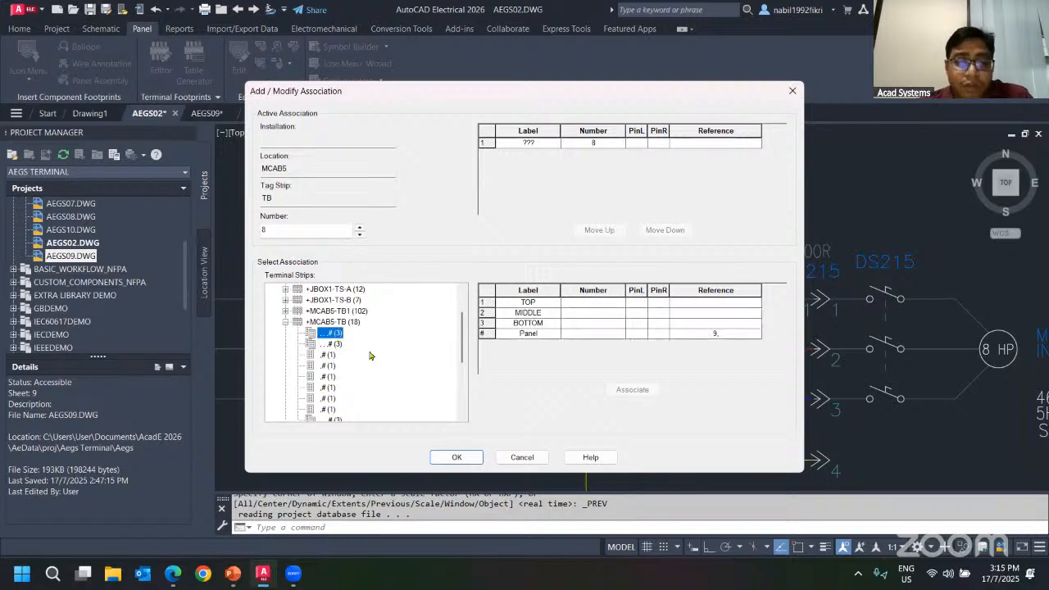
pyautogui.scroll(-1, 353, 349)
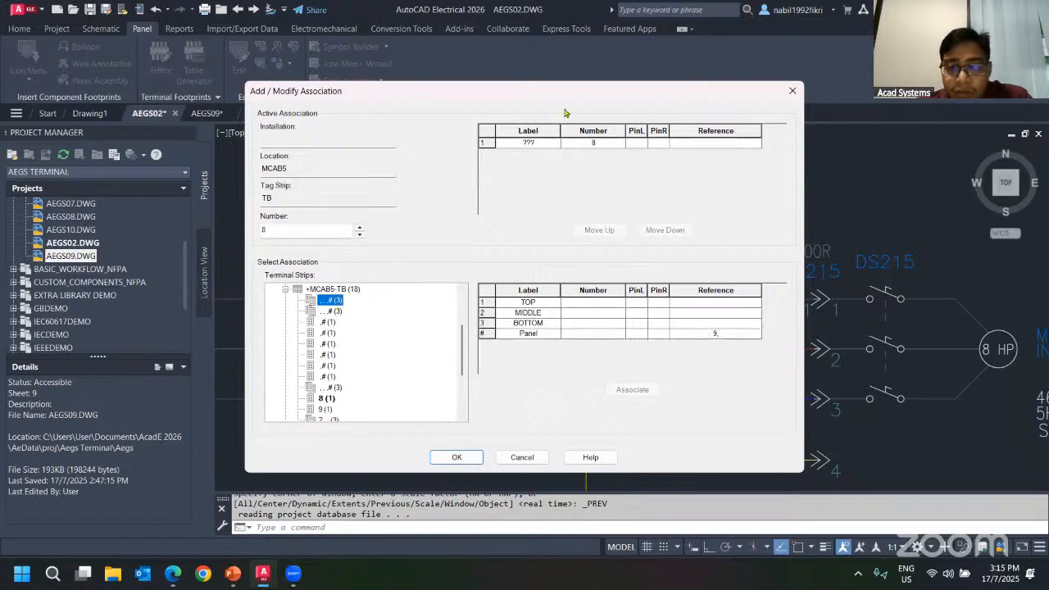
pyautogui.moveTo(562, 92); pyautogui.dragTo(377, 74)
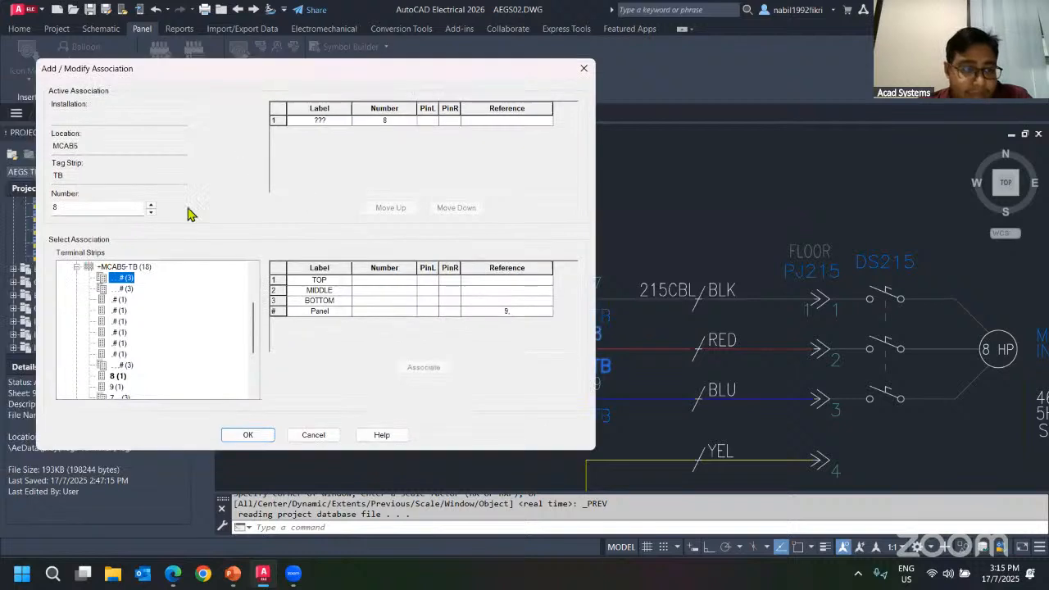
pyautogui.scroll(-3, 161, 308)
pyautogui.click(115, 333)
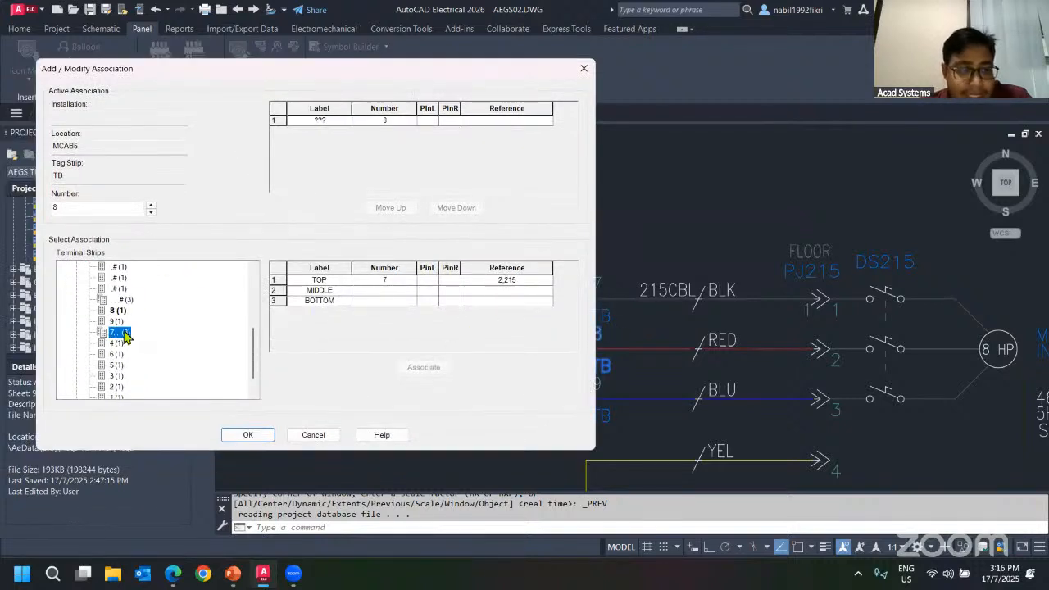
pyautogui.click(382, 291)
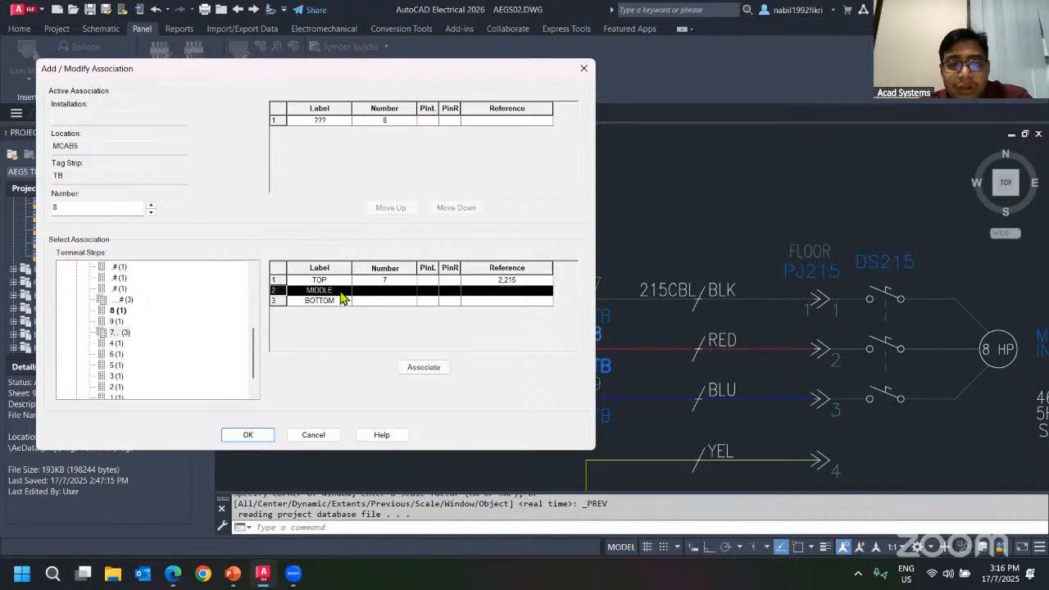
pyautogui.click(422, 368)
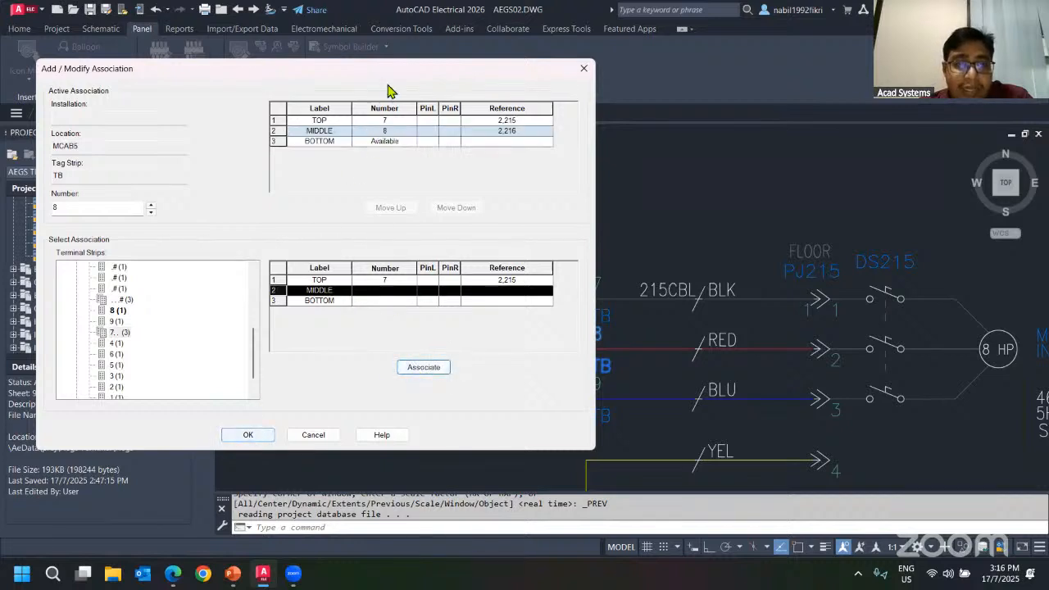
pyautogui.click(249, 435)
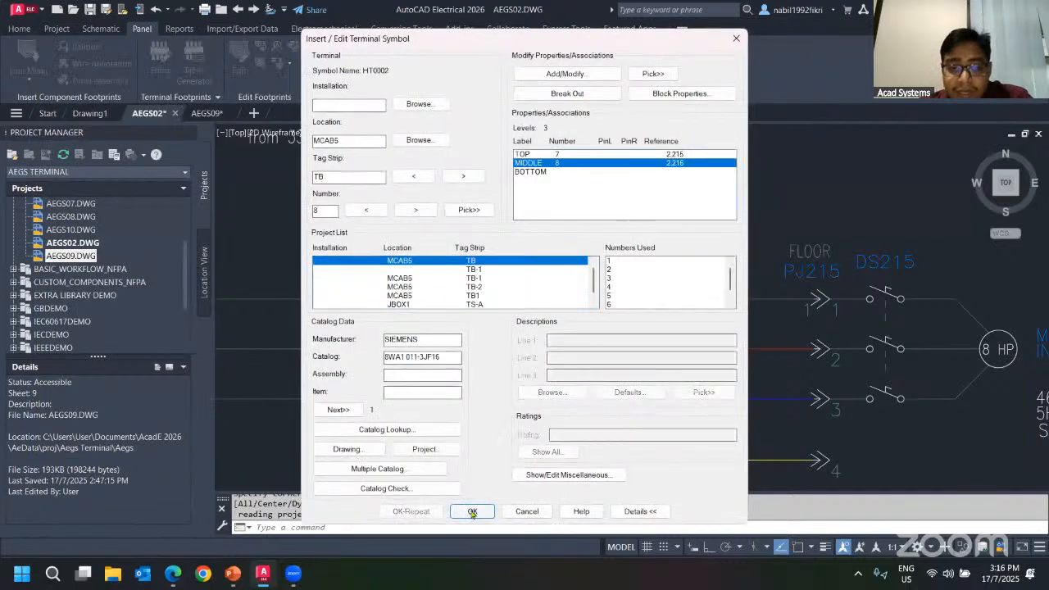
pyautogui.click(471, 511)
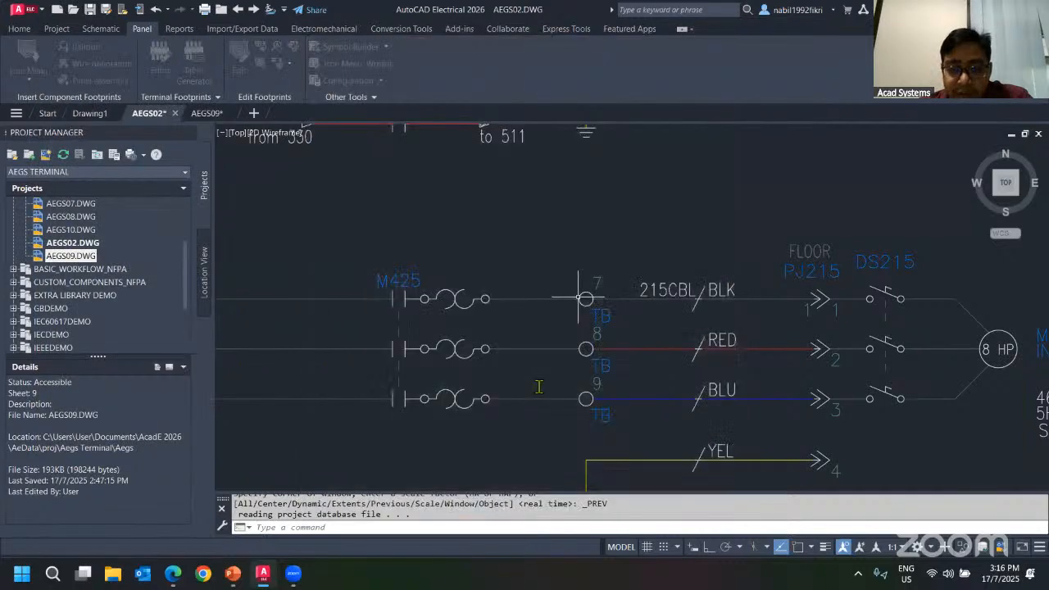
# Open TB terminal 9 for editing and associate it as the BOTTOM level of the 7-8 multi-level terminal.
pyautogui.rightClick(573, 375)
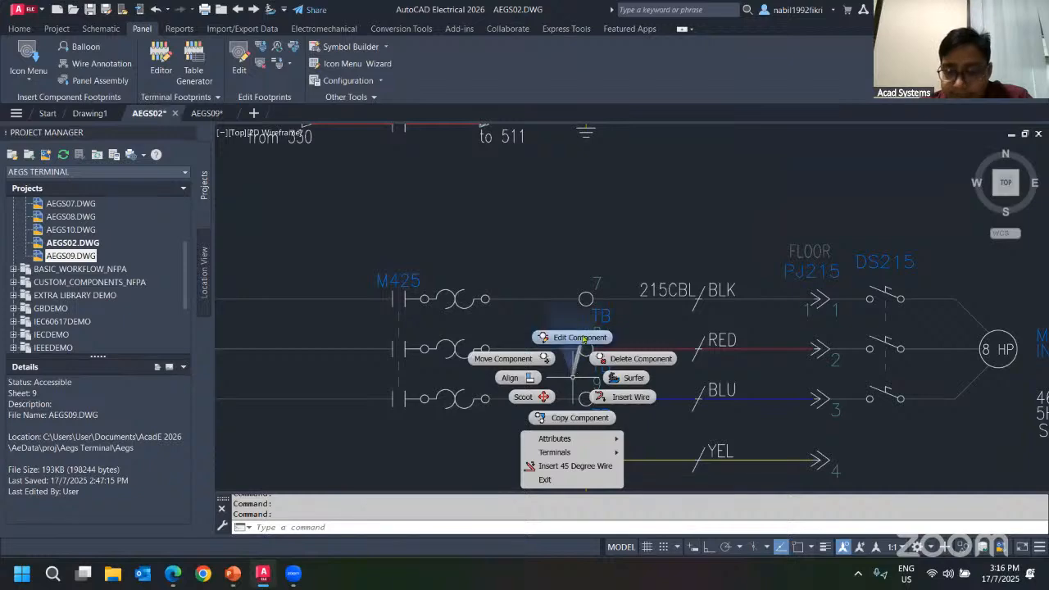
pyautogui.click(582, 338)
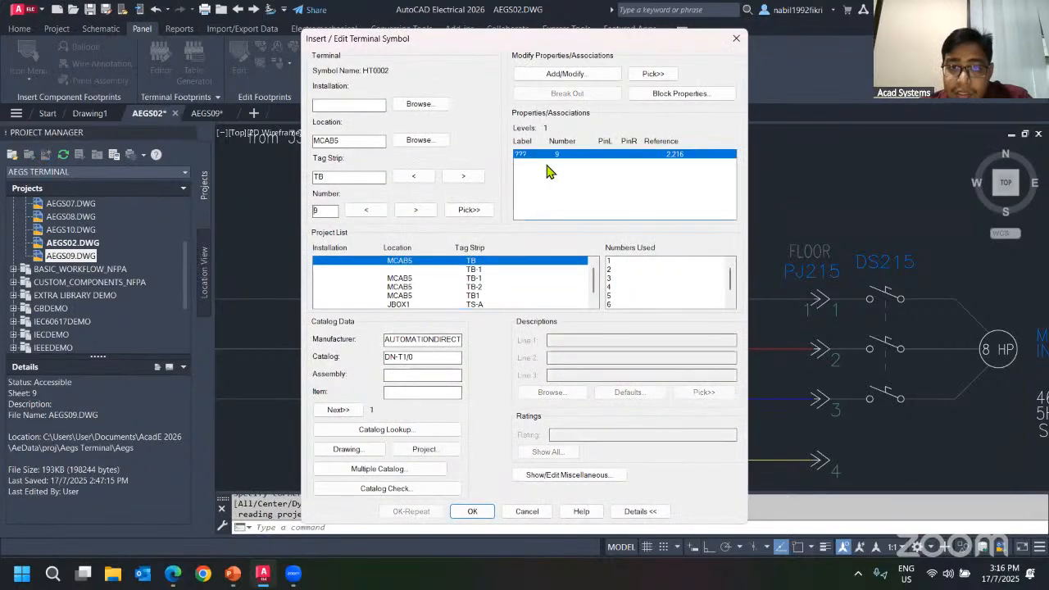
pyautogui.click(566, 74)
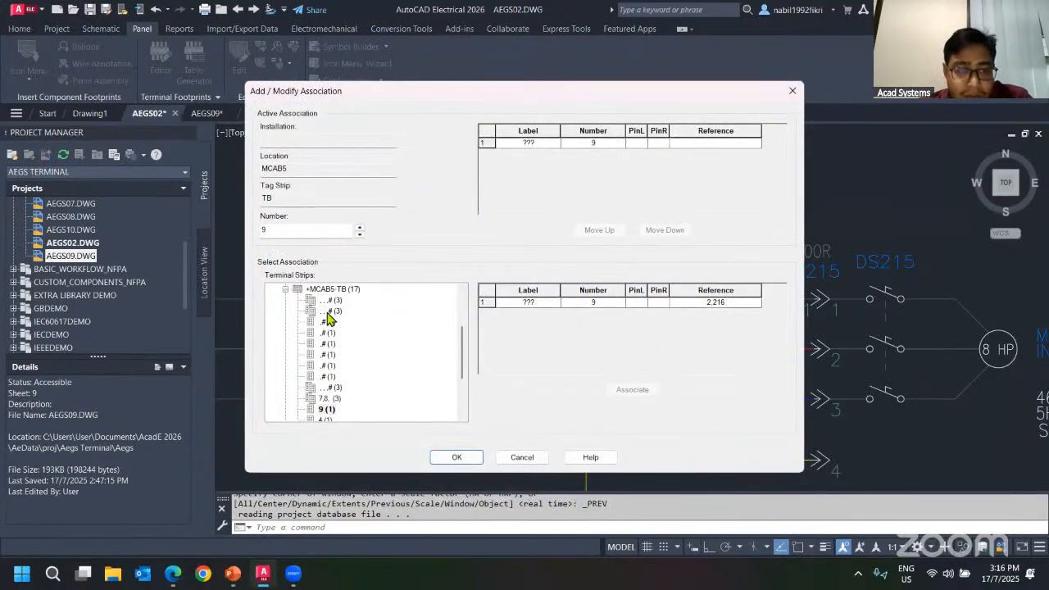
pyautogui.click(329, 398)
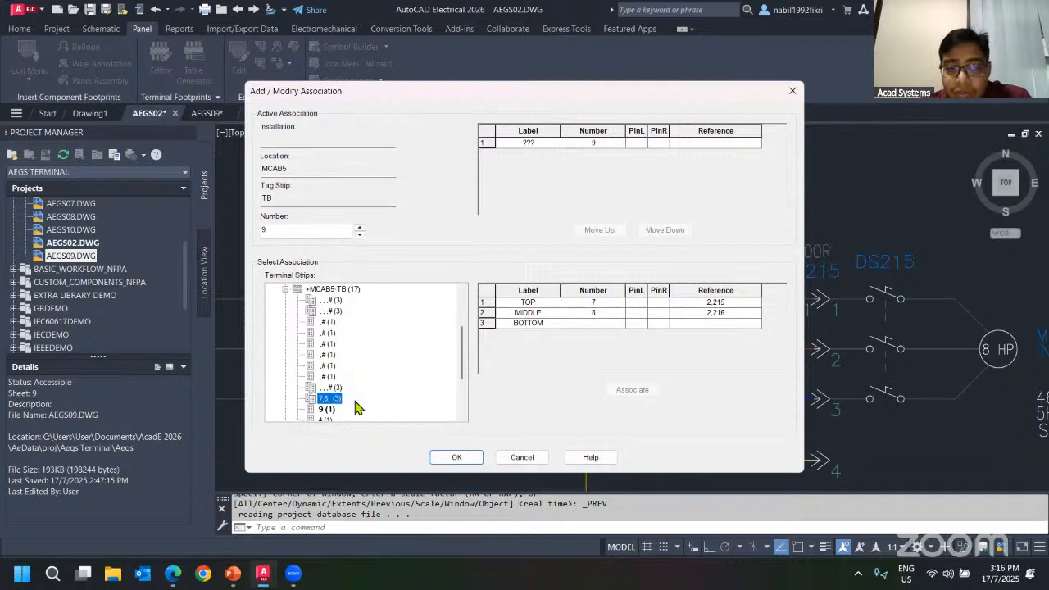
pyautogui.click(529, 323)
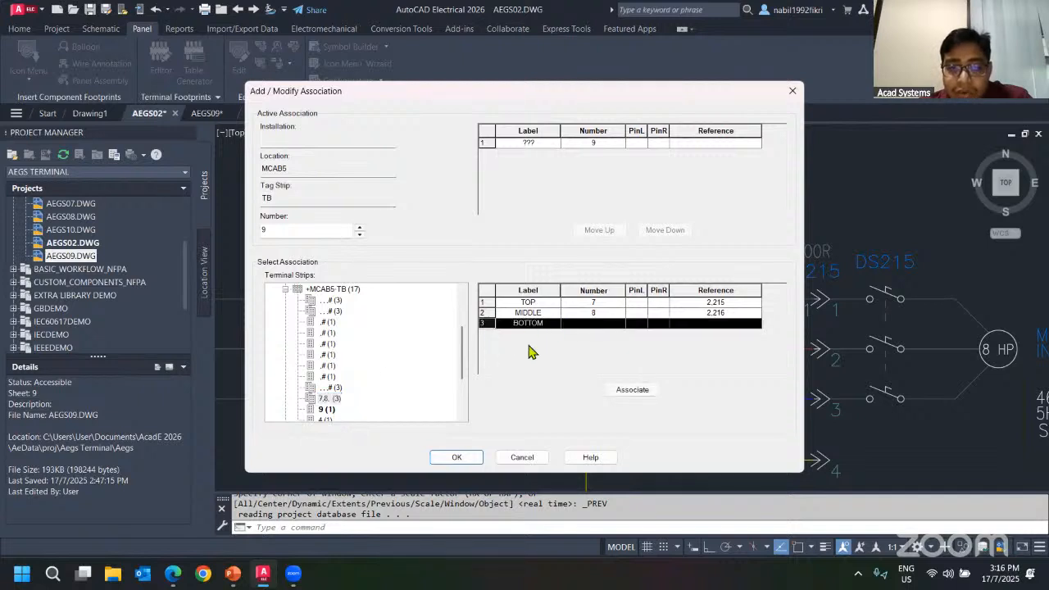
pyautogui.click(636, 390)
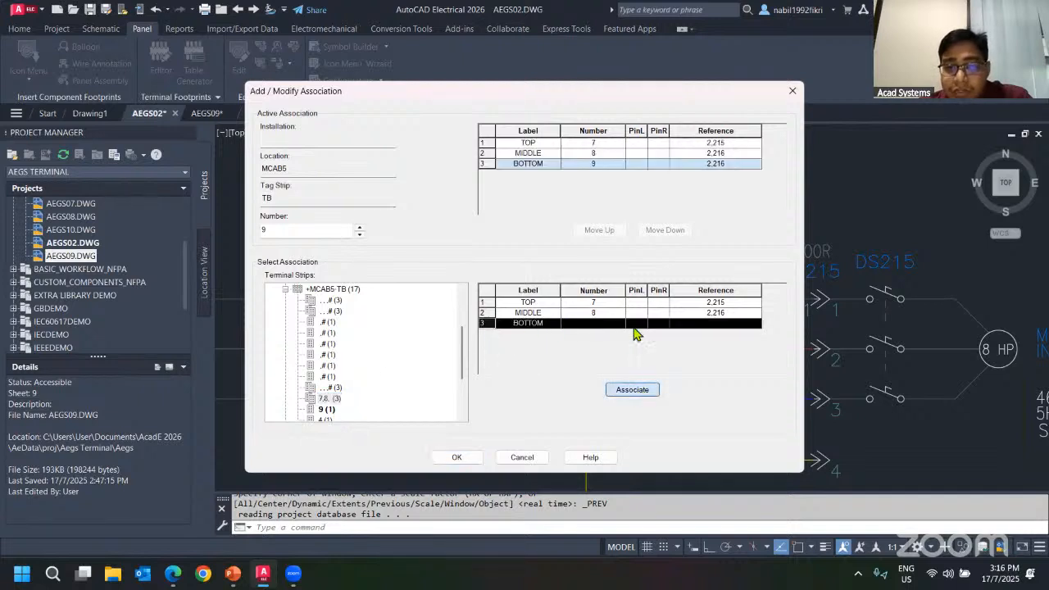
# Move terminal 9 up to the MIDDLE level, confirm the edit and update the related components.
pyautogui.click(597, 163)
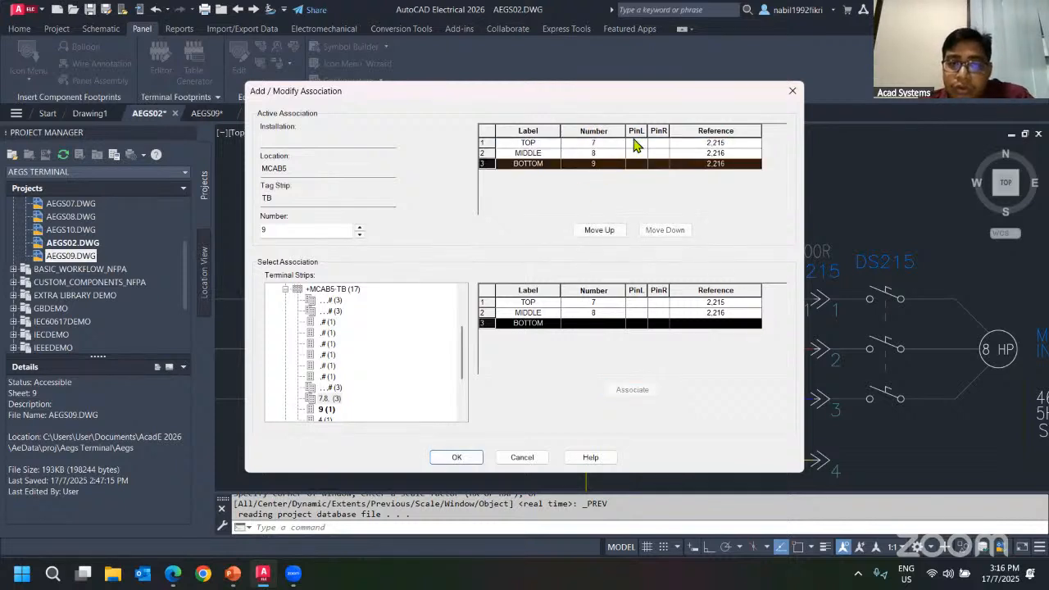
pyautogui.click(599, 155)
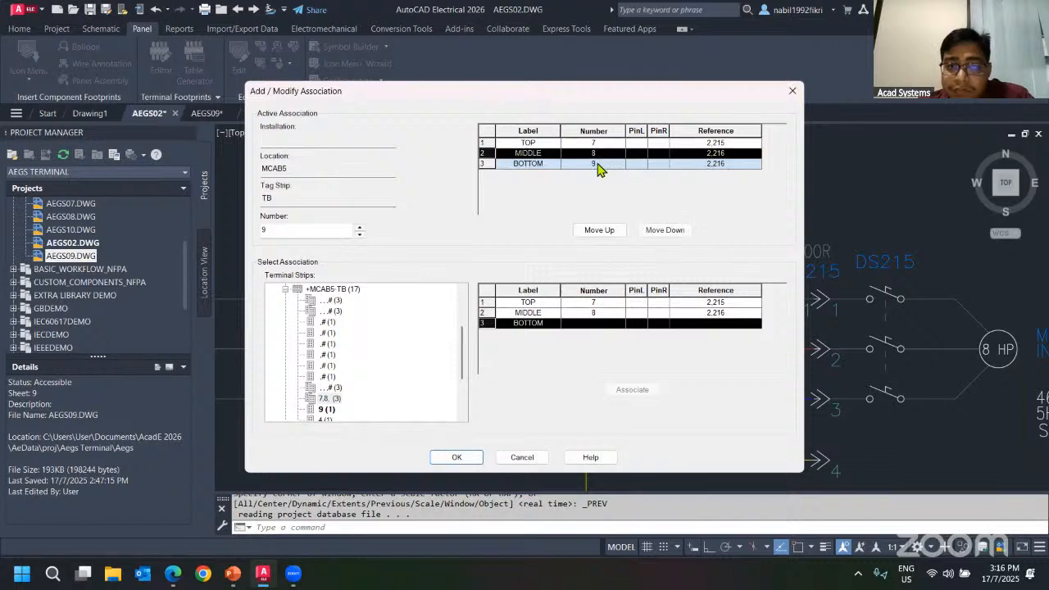
pyautogui.click(598, 164)
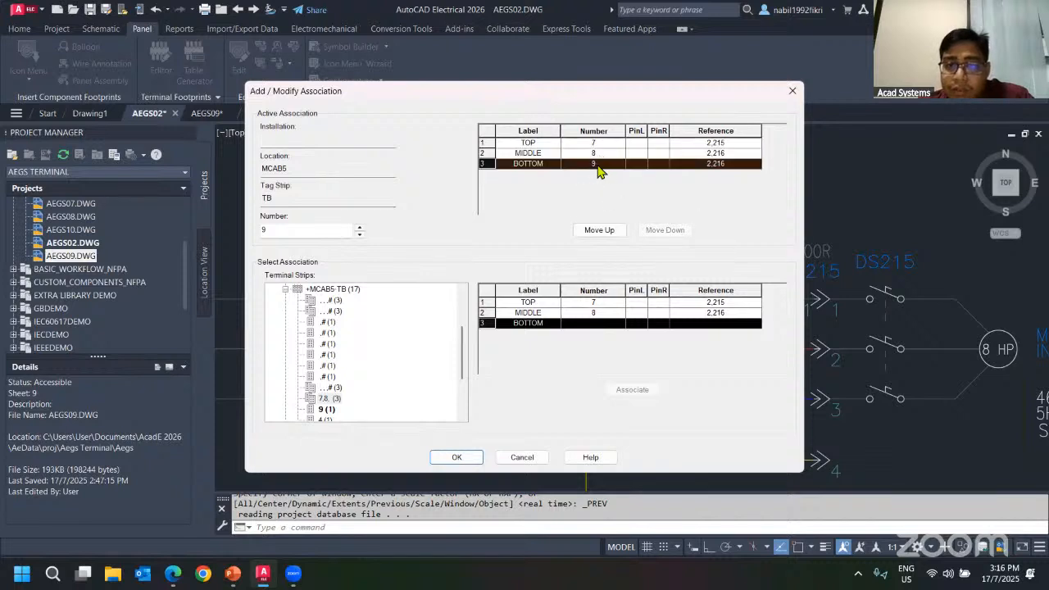
pyautogui.click(604, 232)
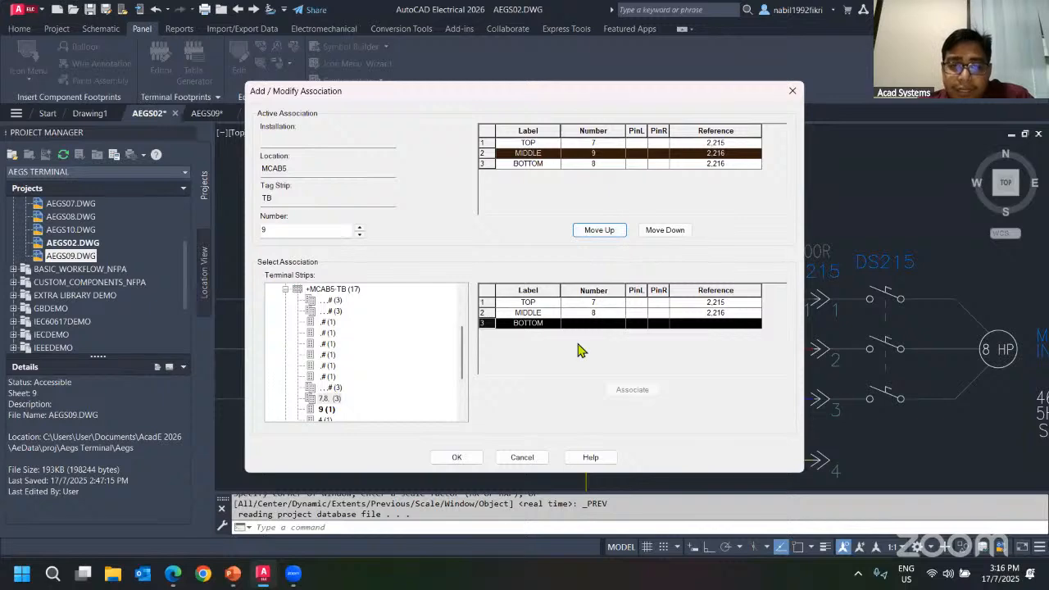
pyautogui.click(458, 457)
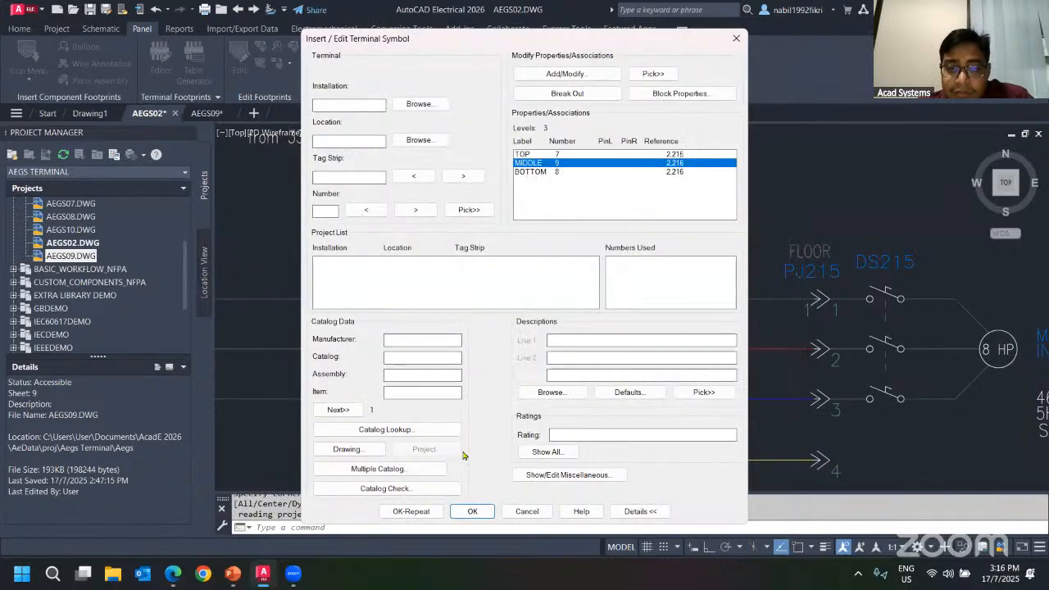
pyautogui.click(469, 511)
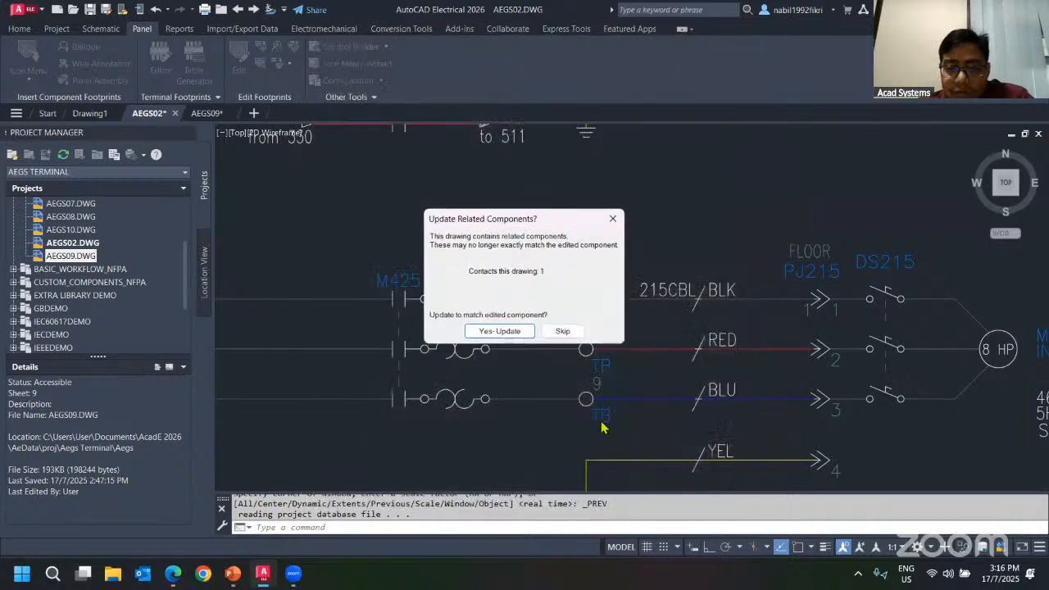
pyautogui.click(504, 330)
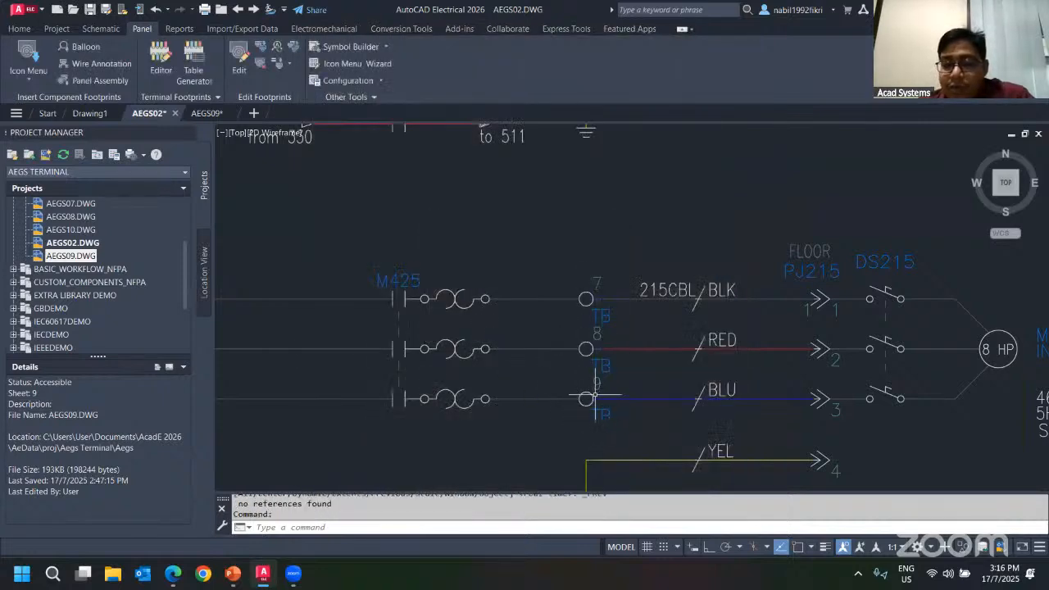
# Open terminal 8's edit dialog to review its multi-level position, then close it.
pyautogui.rightClick(586, 348)
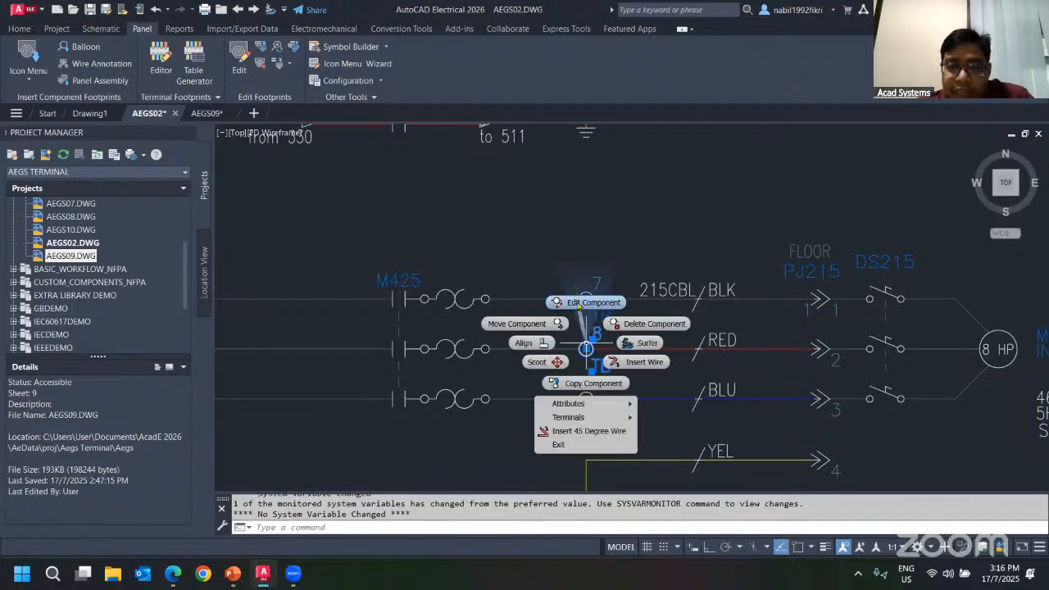
pyautogui.click(588, 301)
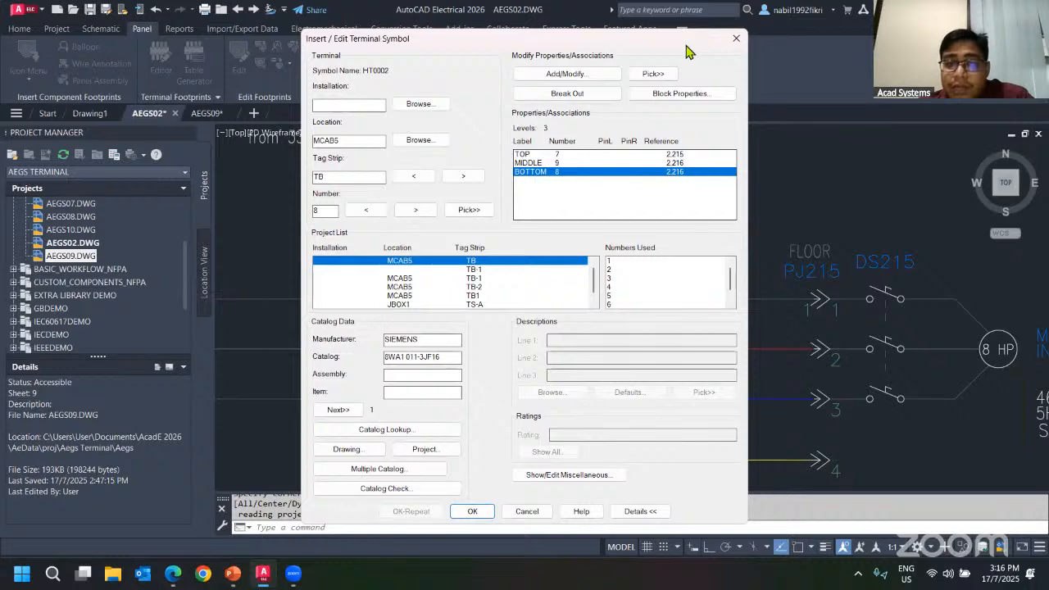
pyautogui.click(736, 38)
# Open the MCAB5 TB strip in the Terminal Strip Editor from the panel drawing and inspect the rows of terminals 7, 9 and 8.
pyautogui.click(205, 113)
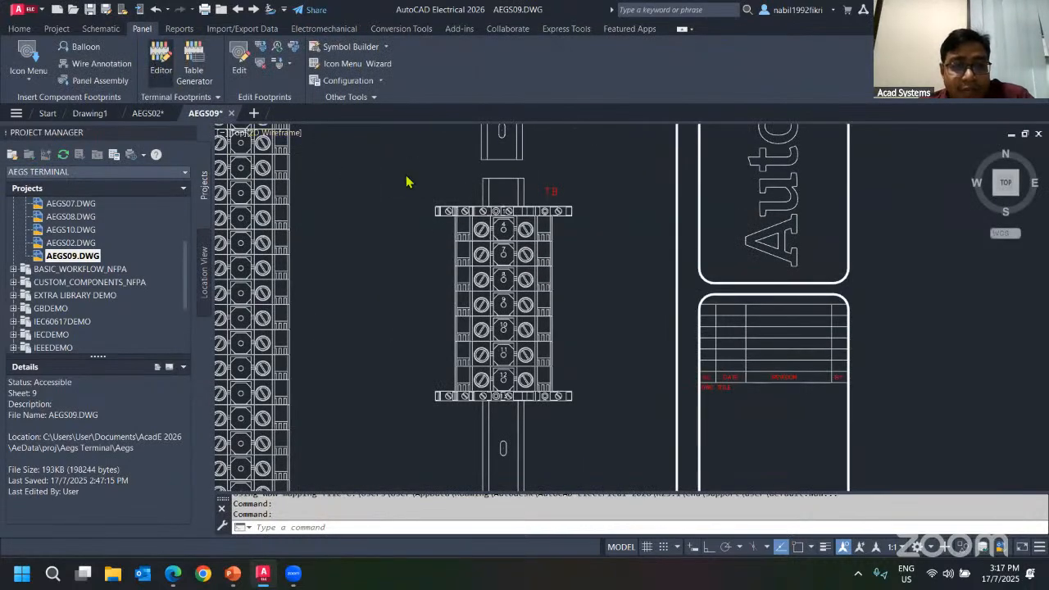
pyautogui.doubleClick(480, 209)
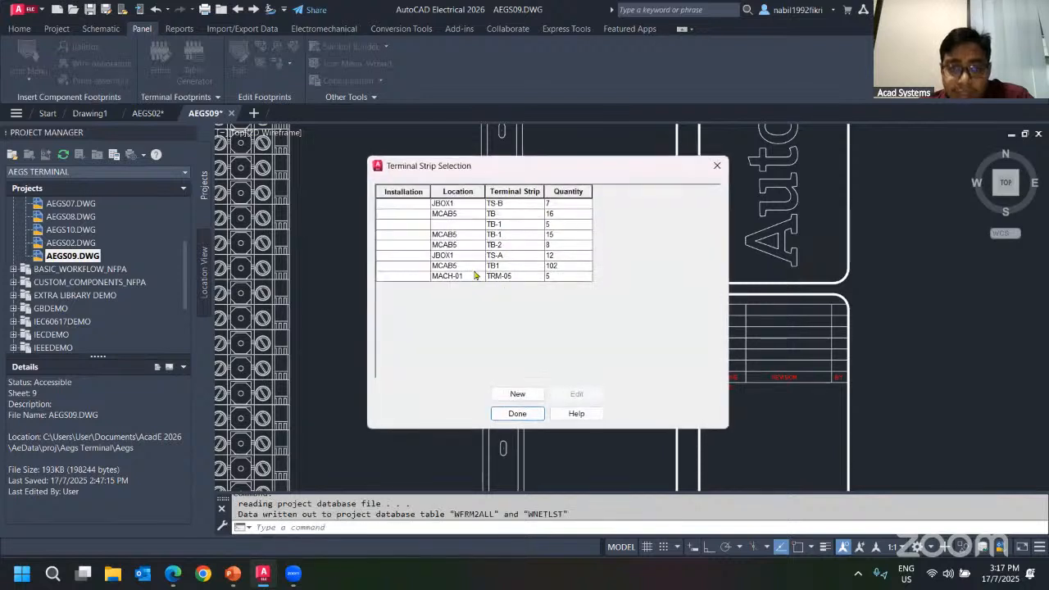
pyautogui.click(544, 267)
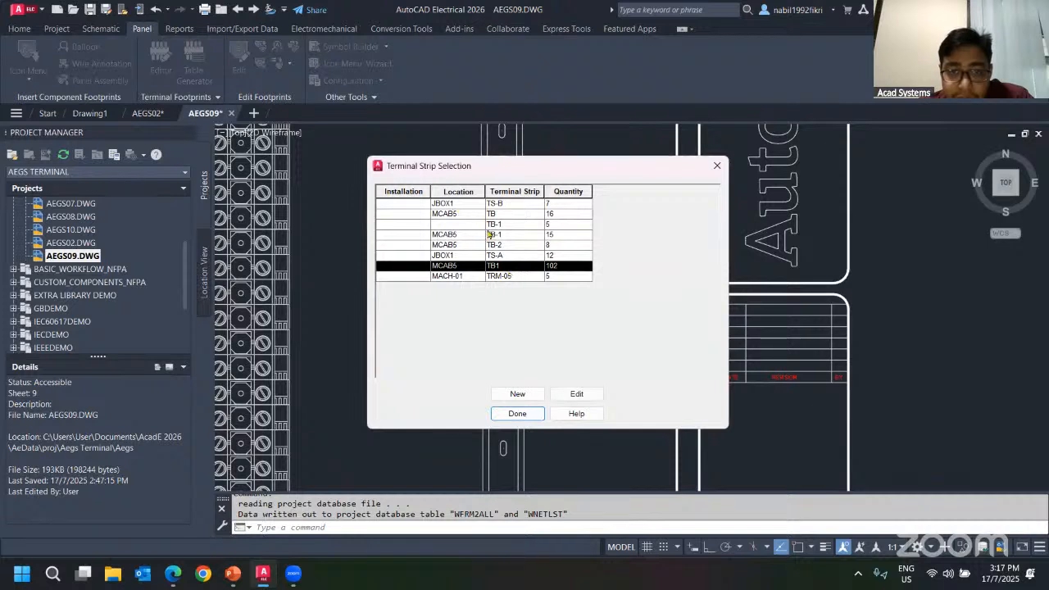
pyautogui.click(627, 211)
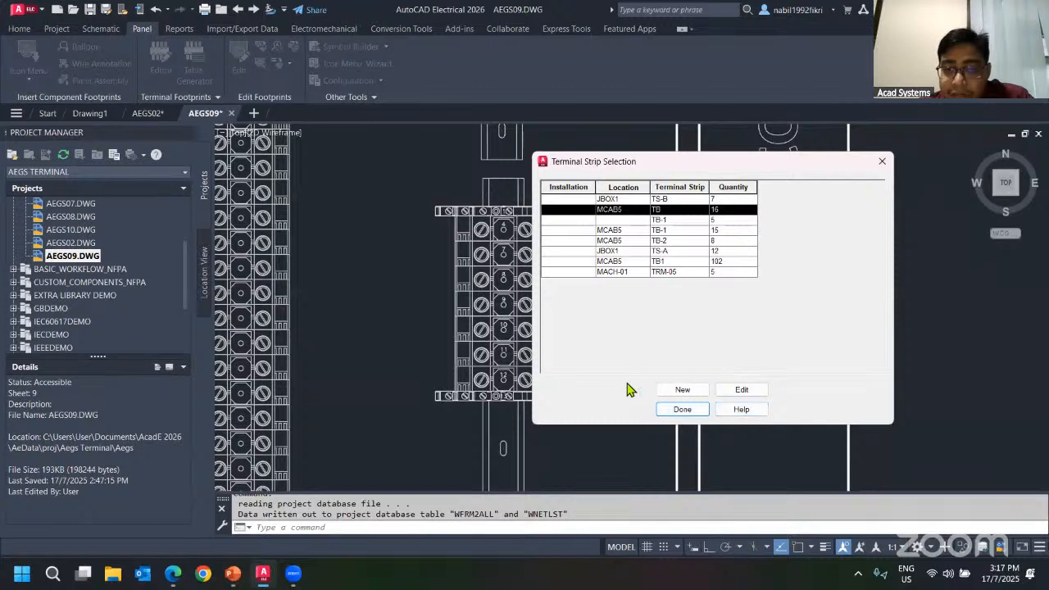
pyautogui.click(739, 389)
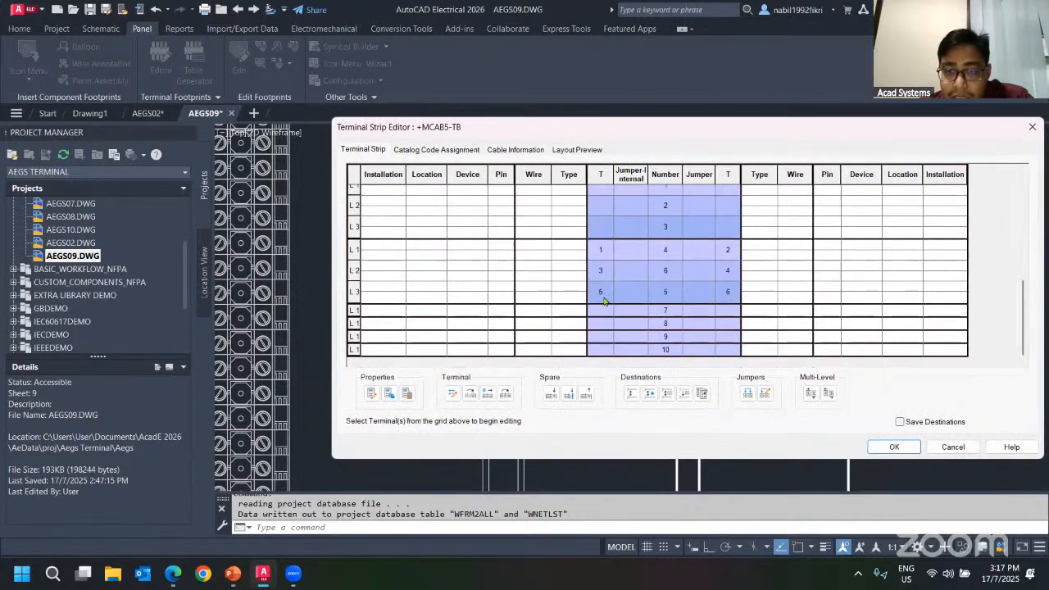
pyautogui.scroll(-2, 646, 300)
pyautogui.click(668, 289)
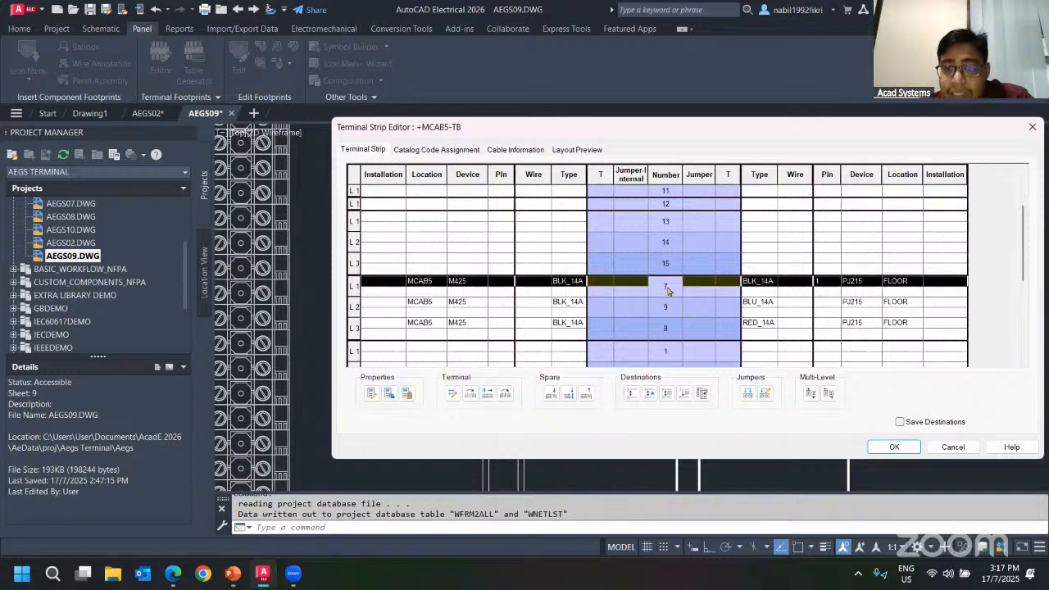
pyautogui.click(677, 313)
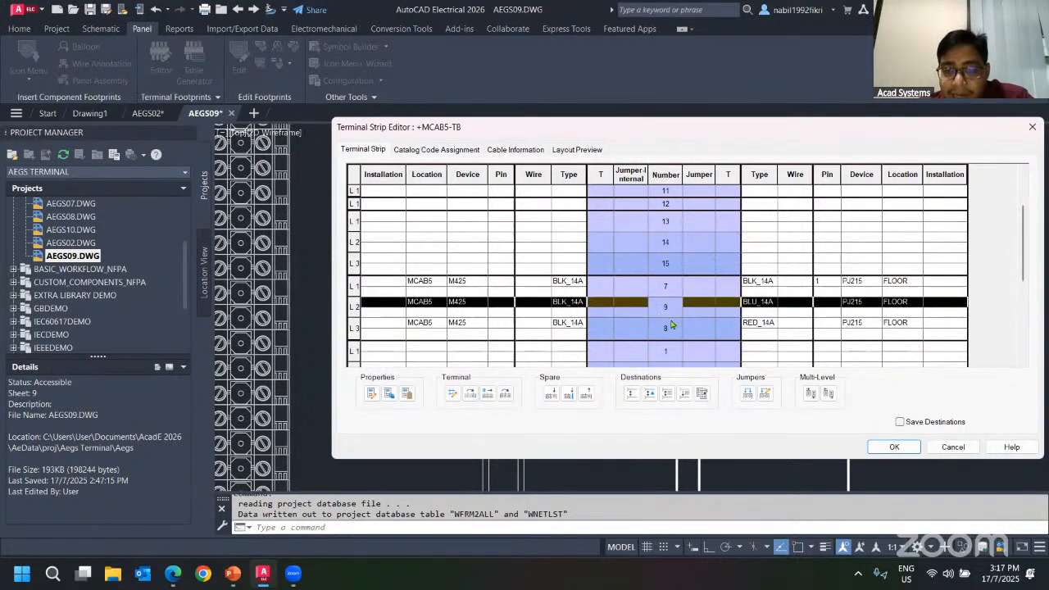
pyautogui.click(694, 331)
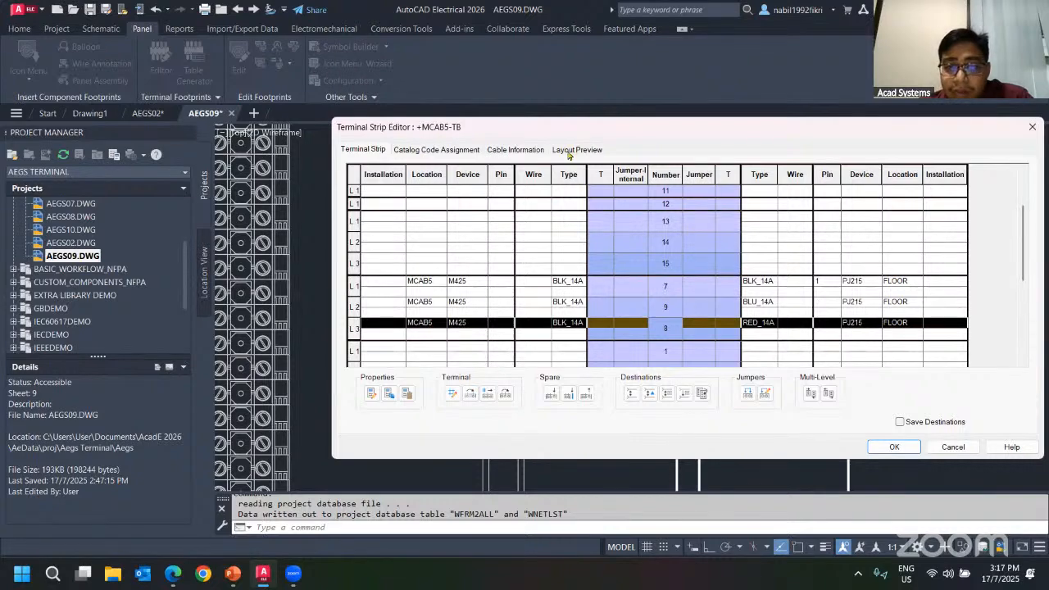
# Compare TB's terminal grid with its graphical layout preview, then close the editor and the strip selection.
pyautogui.click(569, 150)
pyautogui.scroll(3, 808, 336)
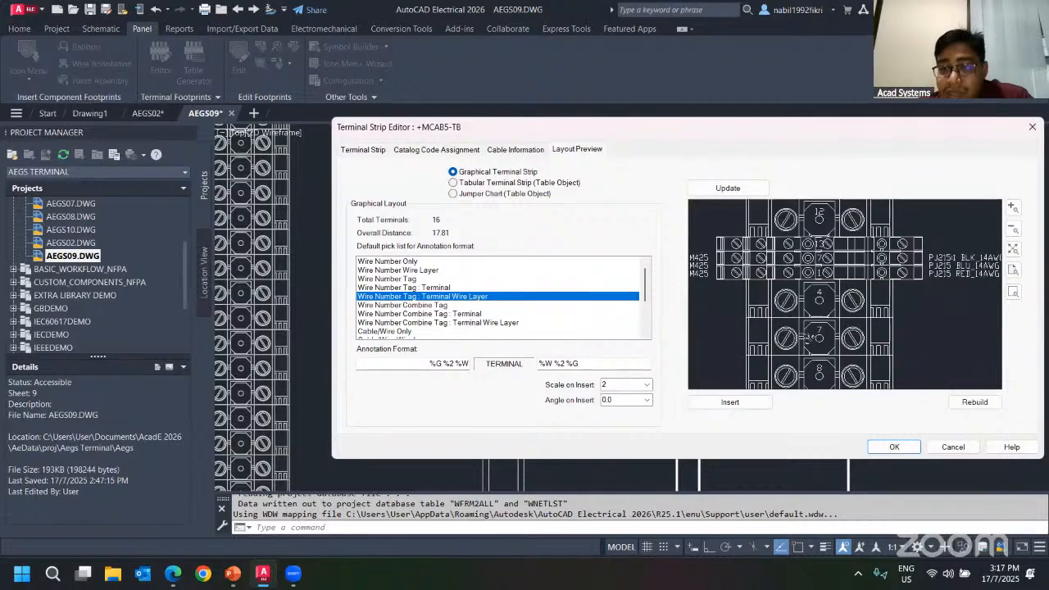
pyautogui.click(364, 149)
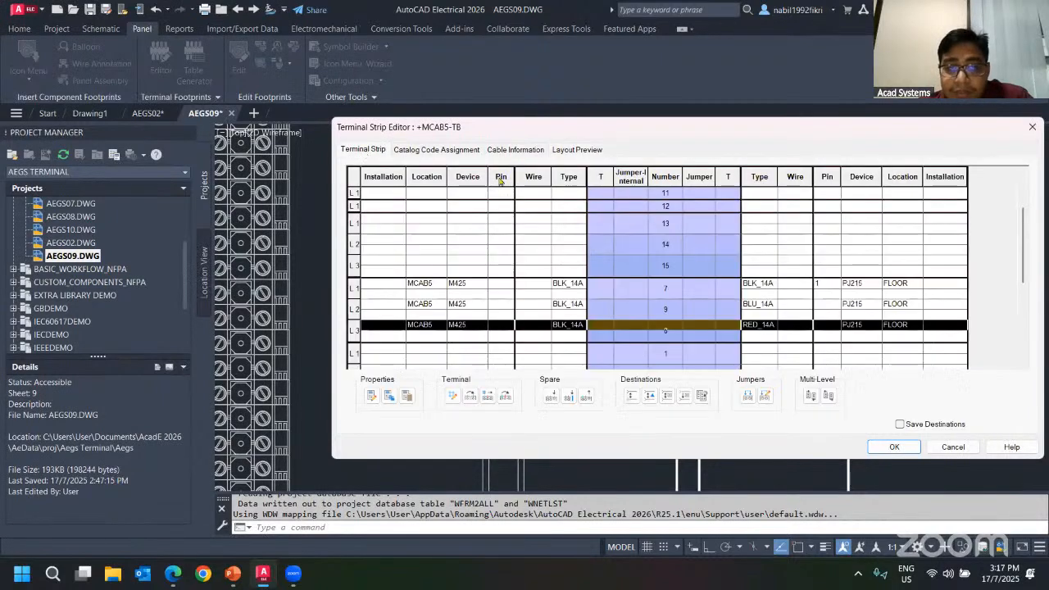
pyautogui.scroll(-3, 683, 312)
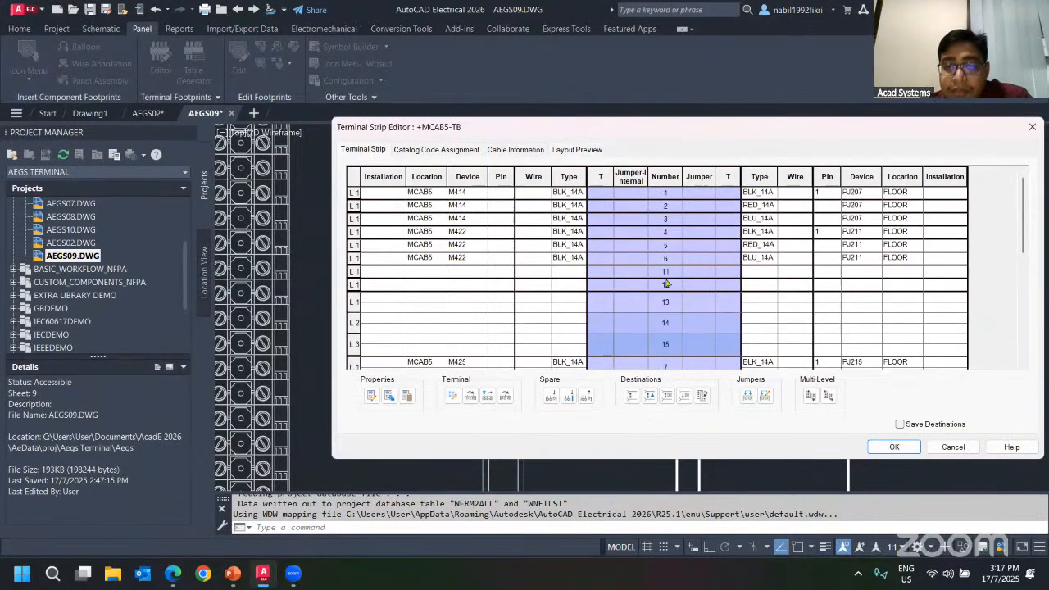
pyautogui.click(577, 151)
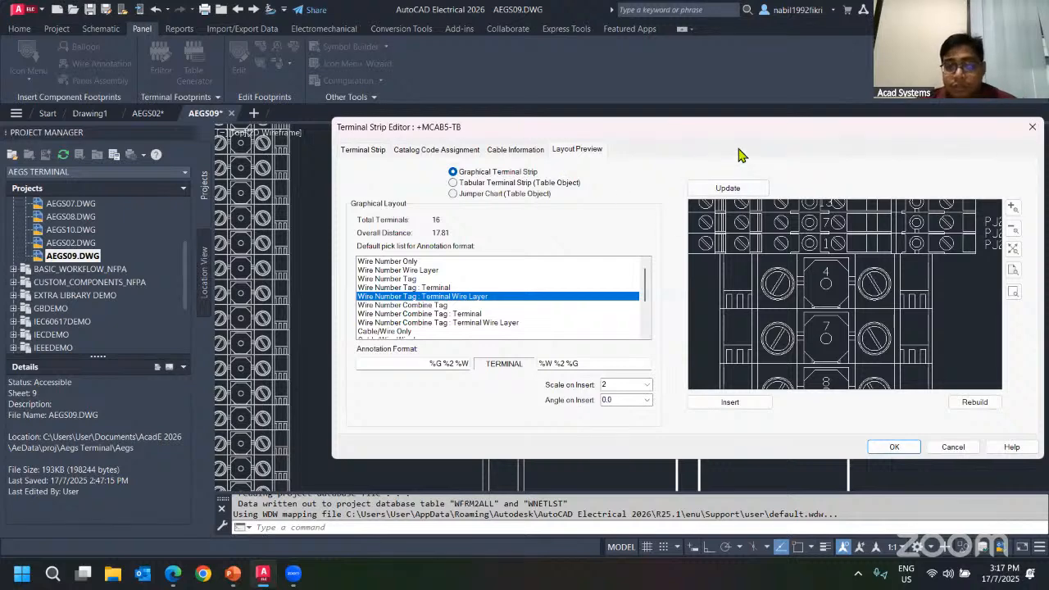
pyautogui.moveTo(720, 145); pyautogui.dragTo(554, 135)
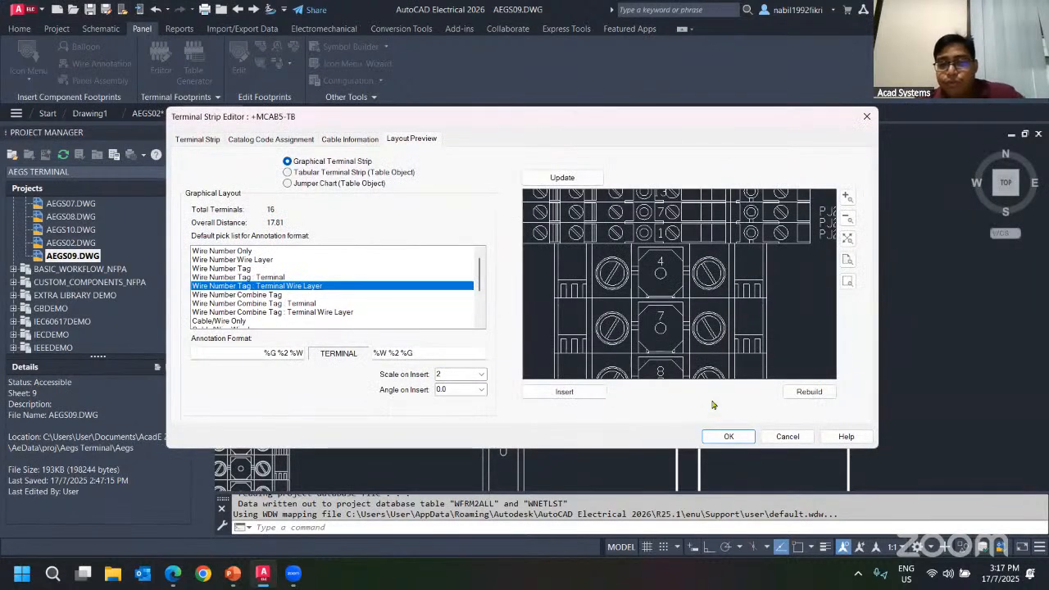
pyautogui.click(716, 439)
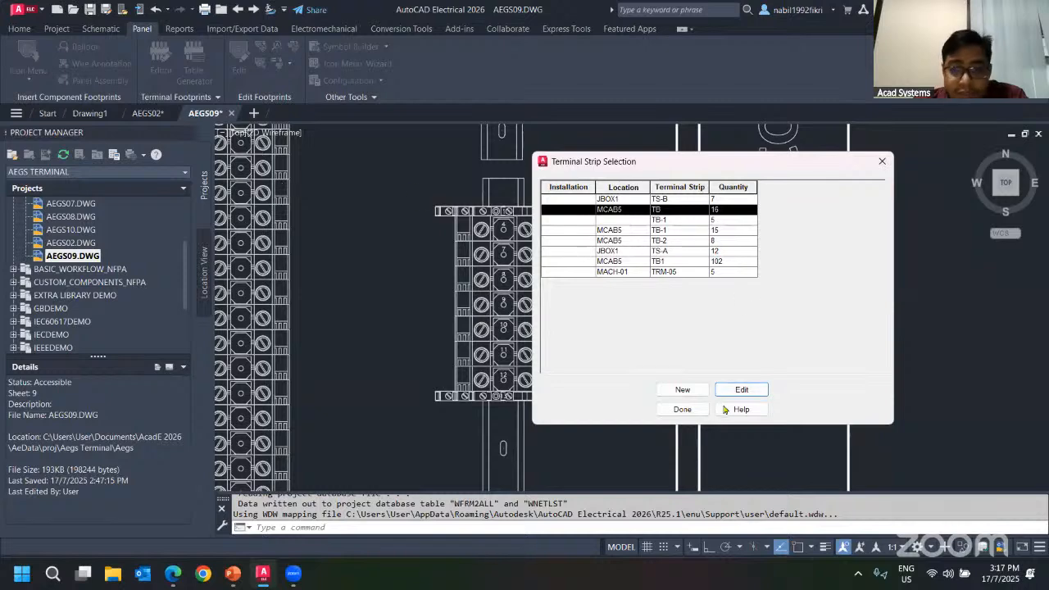
pyautogui.click(688, 409)
# Return to the AEGS02 schematic and open TB terminal 5 for editing.
pyautogui.click(155, 115)
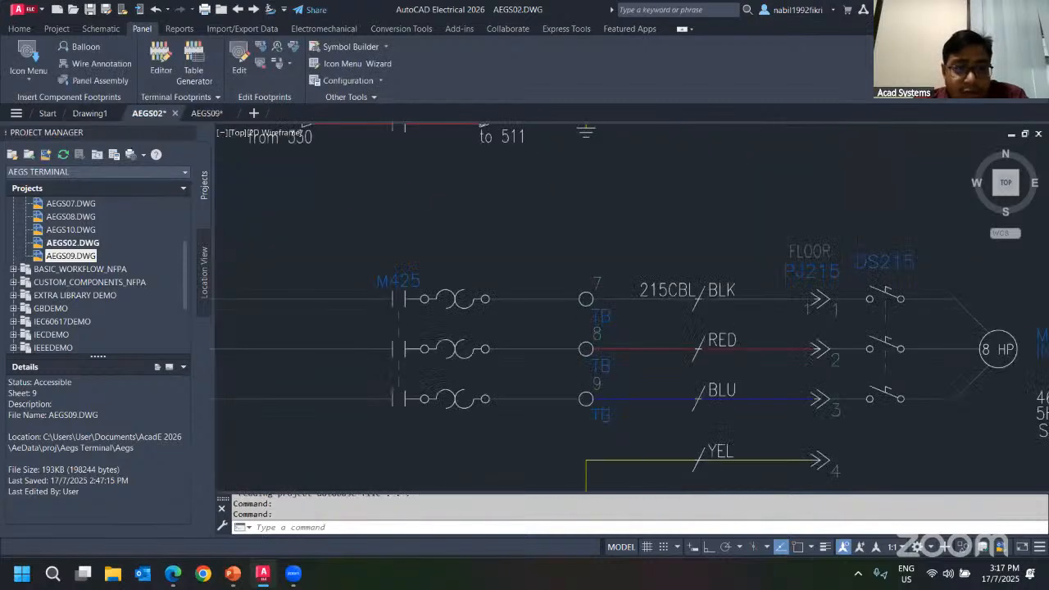
pyautogui.scroll(-5, 584, 270)
pyautogui.moveTo(585, 248); pyautogui.dragTo(478, 319, button='middle')
pyautogui.scroll(5, 478, 319)
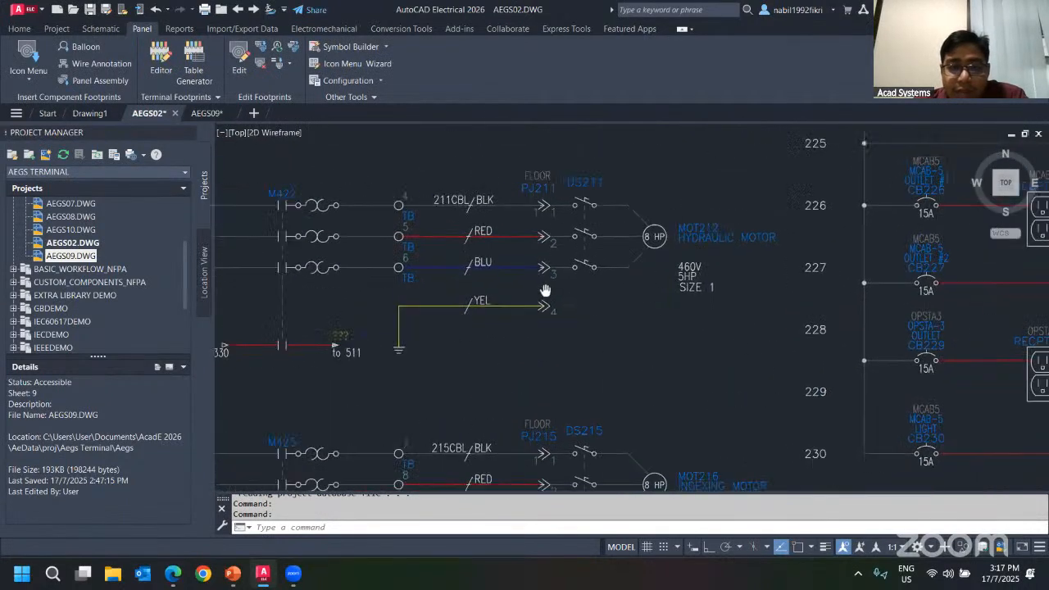
pyautogui.rightClick(509, 252)
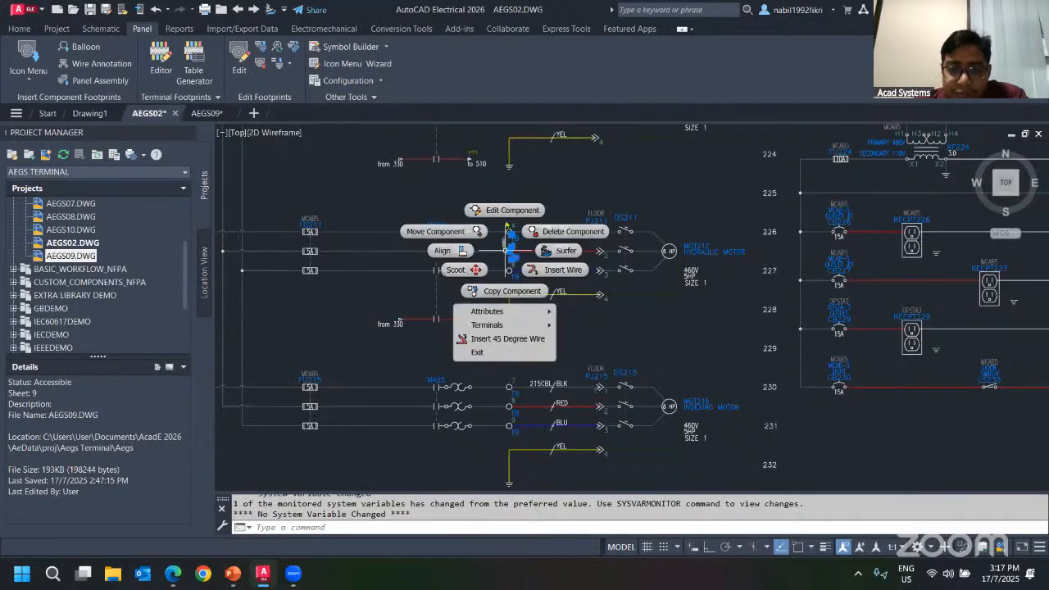
pyautogui.click(477, 232)
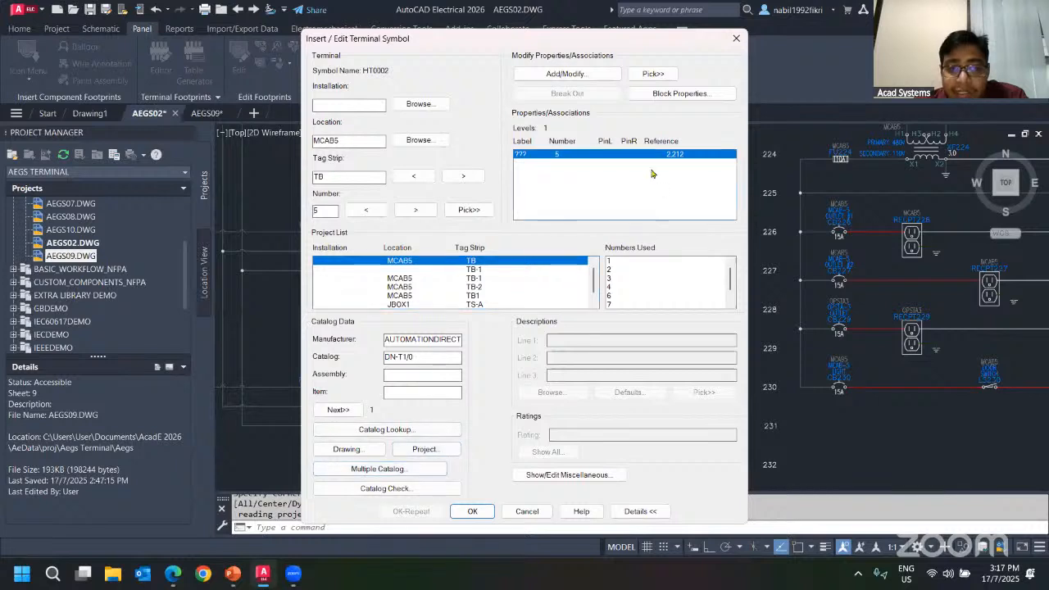
# Select terminal 5's manufacturer and catalog values in its catalog data.
pyautogui.moveTo(417, 339); pyautogui.dragTo(345, 354)
pyautogui.click(429, 342)
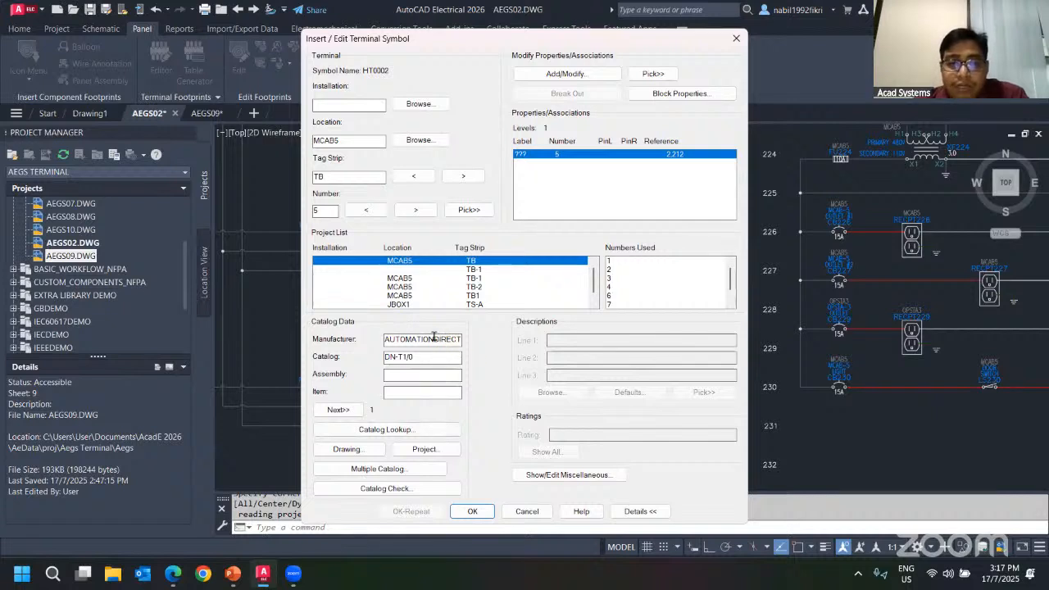
pyautogui.moveTo(435, 358); pyautogui.dragTo(345, 357)
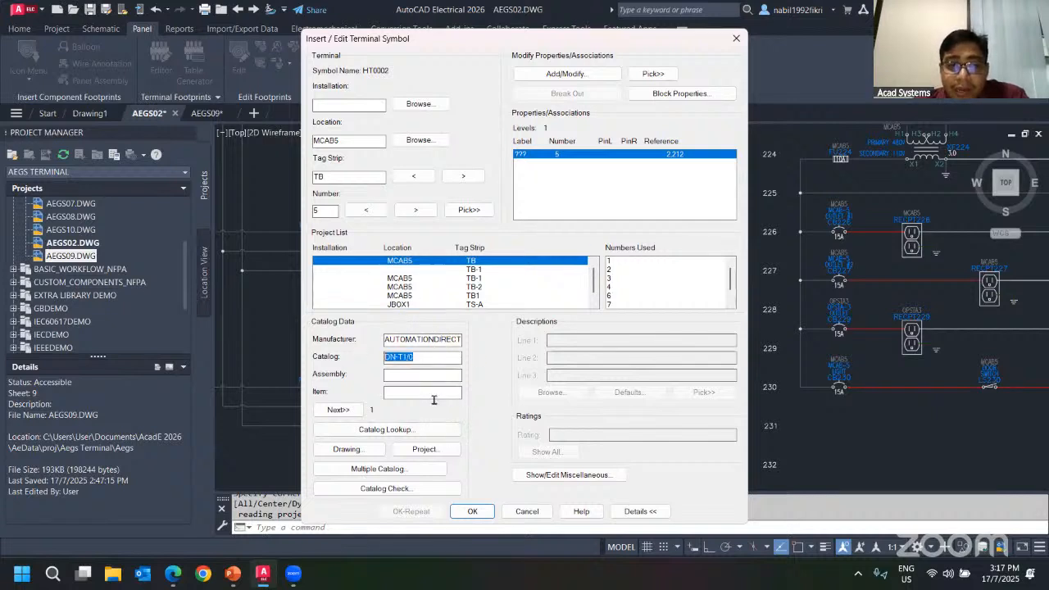
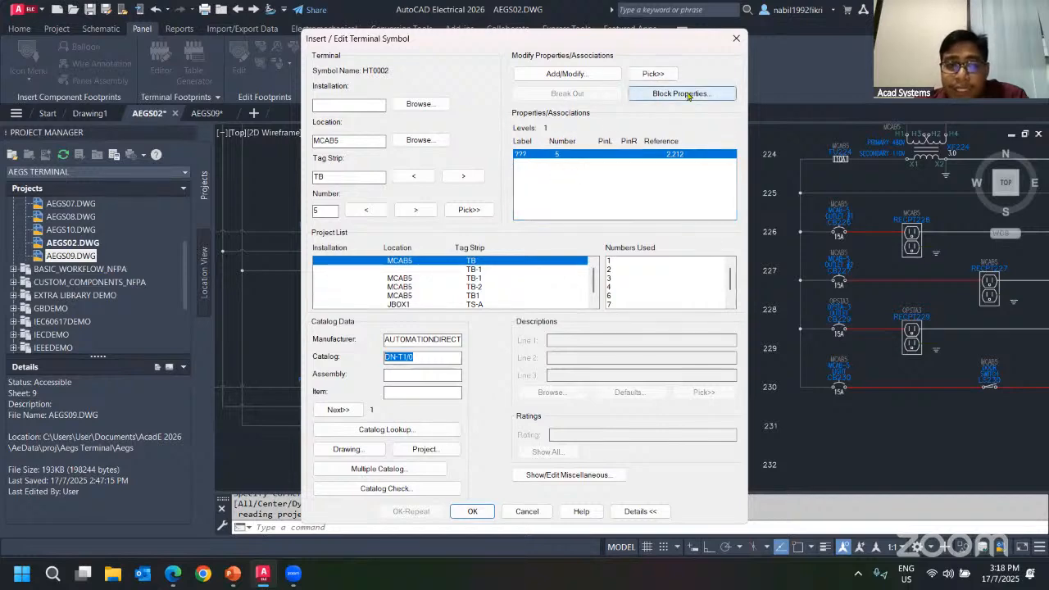
# Open terminal 5's block properties and set the number of levels to 3.
pyautogui.click(687, 93)
pyautogui.click(399, 224)
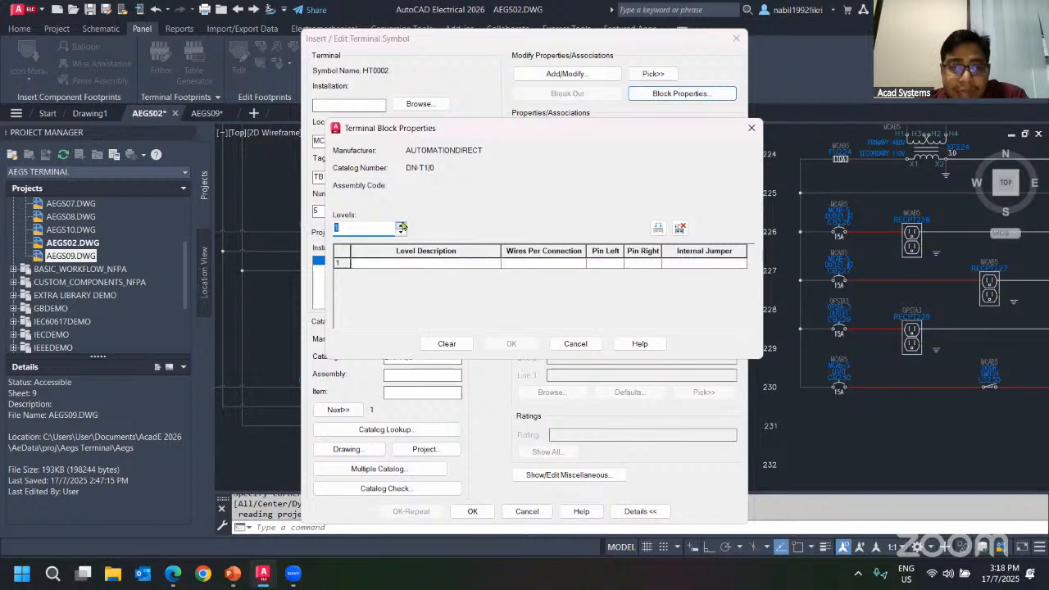
pyautogui.click(400, 224)
pyautogui.click(400, 225)
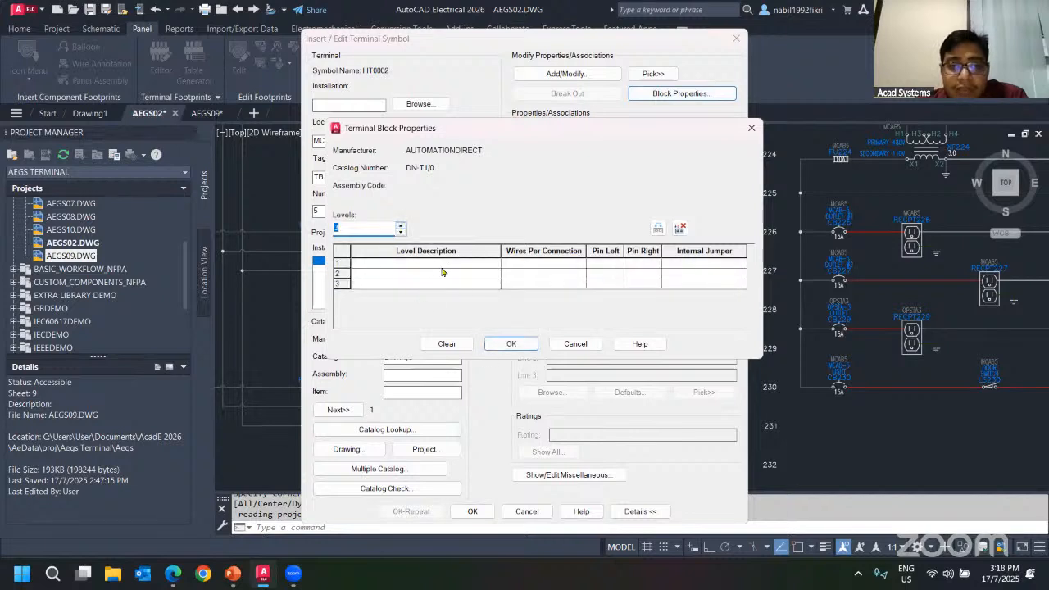
# Define level 1 as Top with 2 wires per connection, left pin 1 and right pin 2.
pyautogui.click(441, 267)
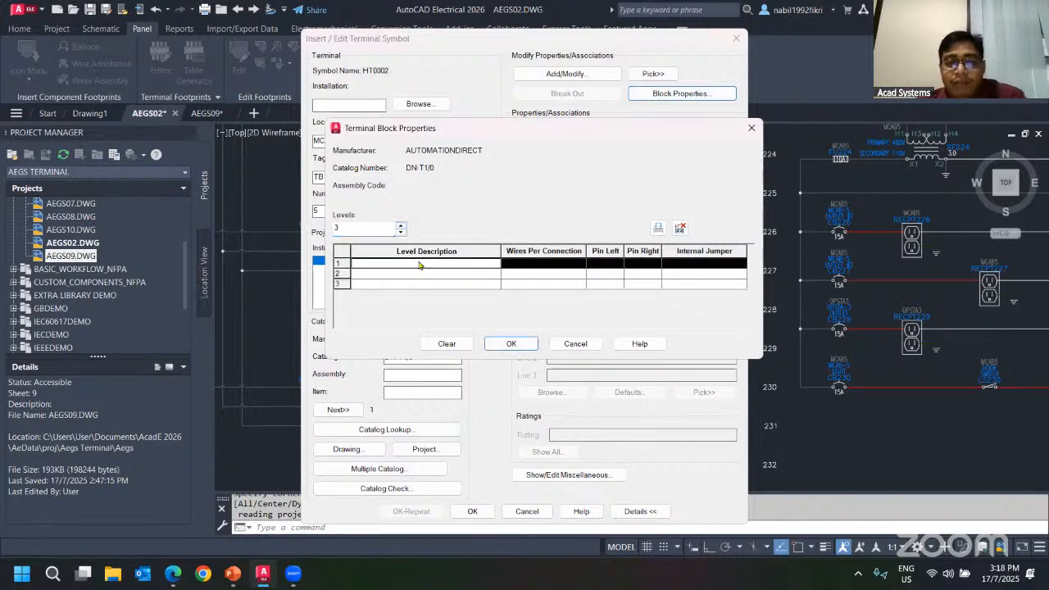
pyautogui.click(417, 266)
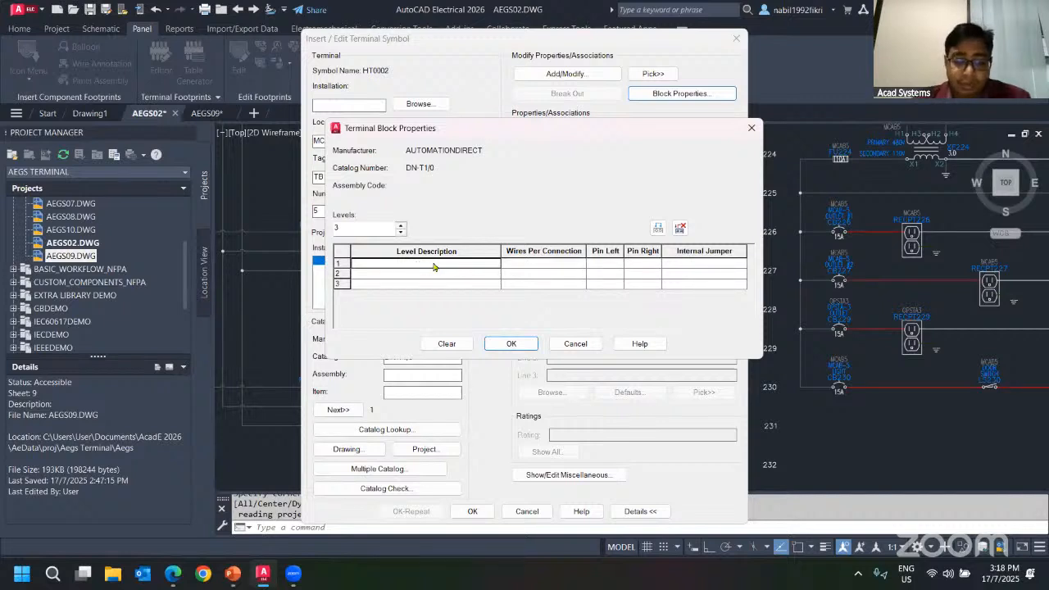
pyautogui.write('Top')
pyautogui.click(510, 262)
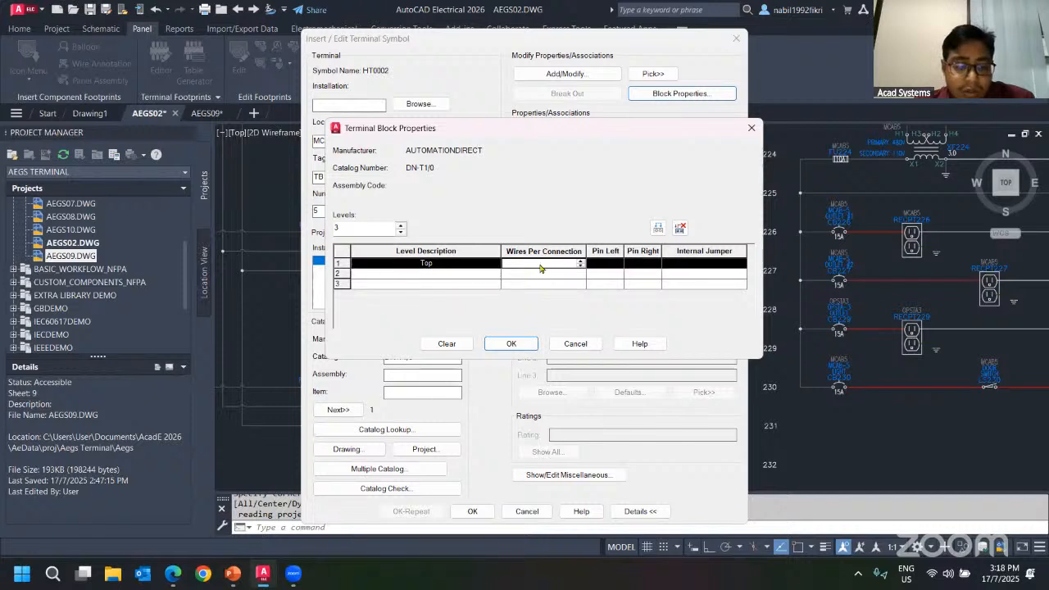
pyautogui.write('2')
pyautogui.click(604, 266)
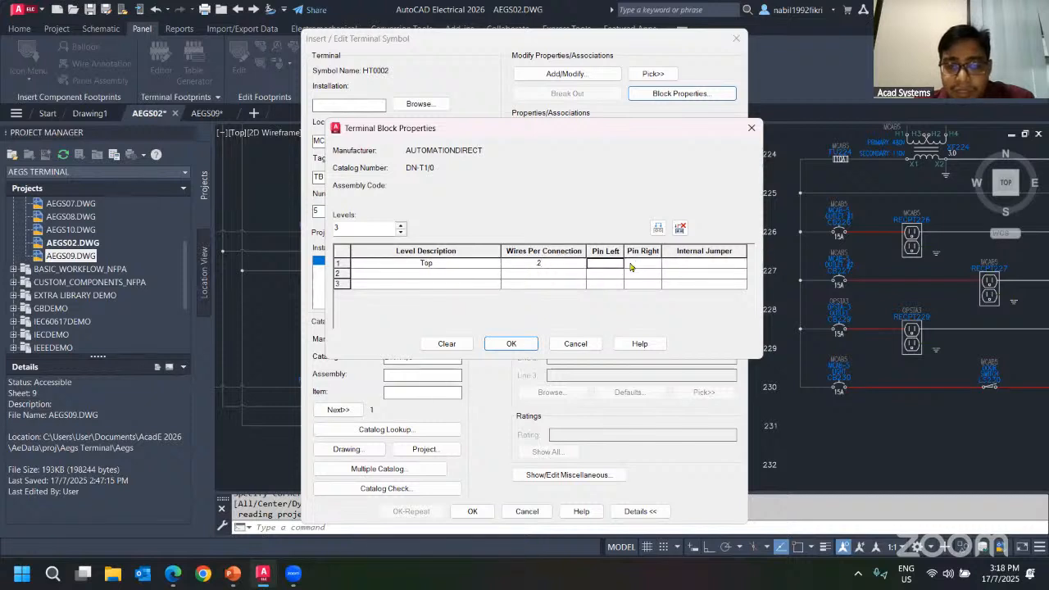
pyautogui.write('1')
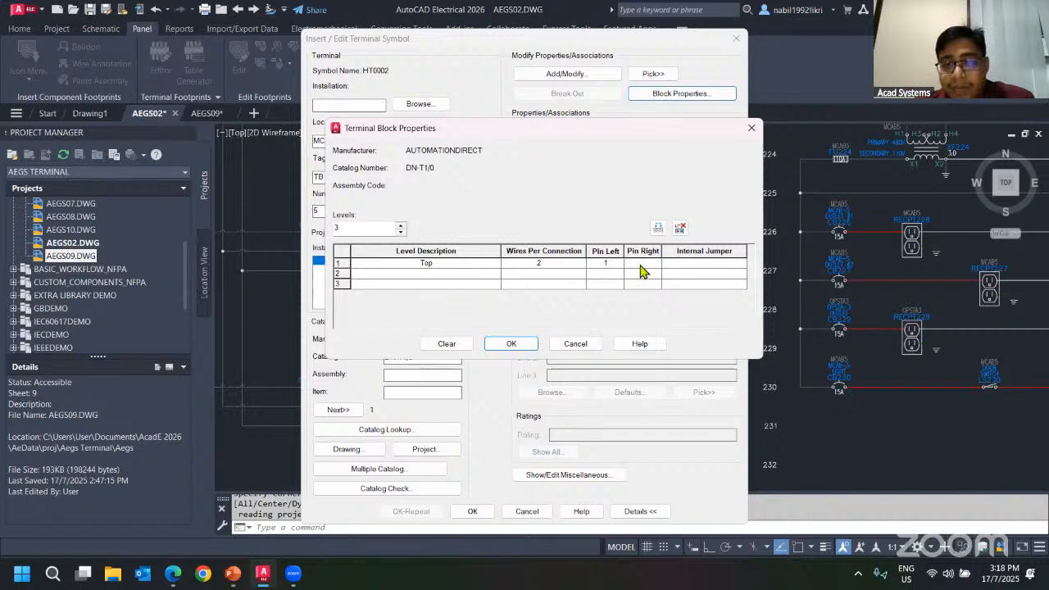
pyautogui.click(641, 265)
pyautogui.write('2')
# Define level 2 as Middle with 2 wires per connection, left pin 3 and right pin 4.
pyautogui.click(436, 275)
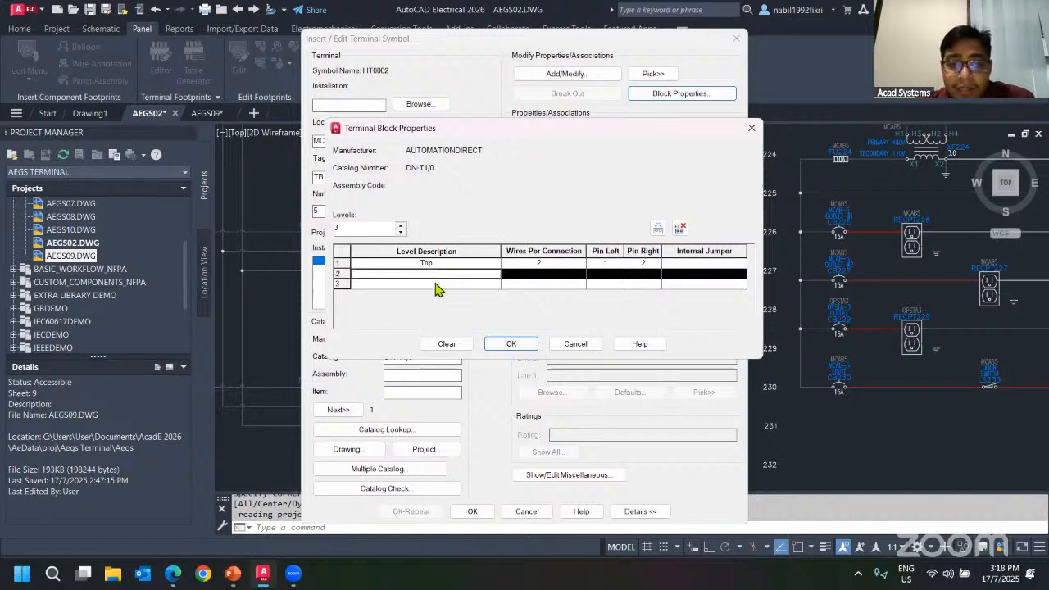
pyautogui.click(434, 275)
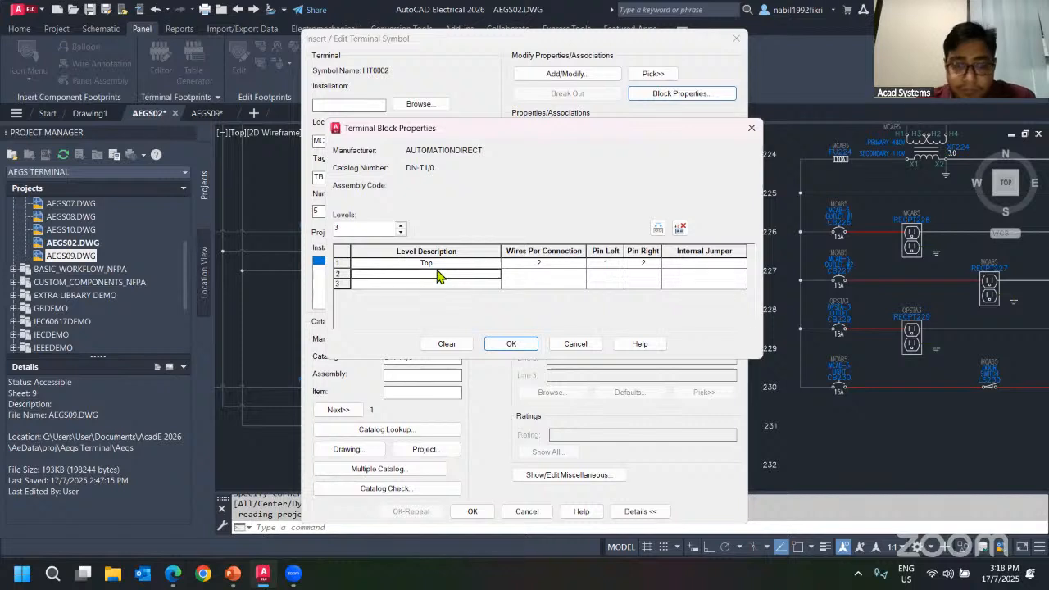
pyautogui.write('Middle')
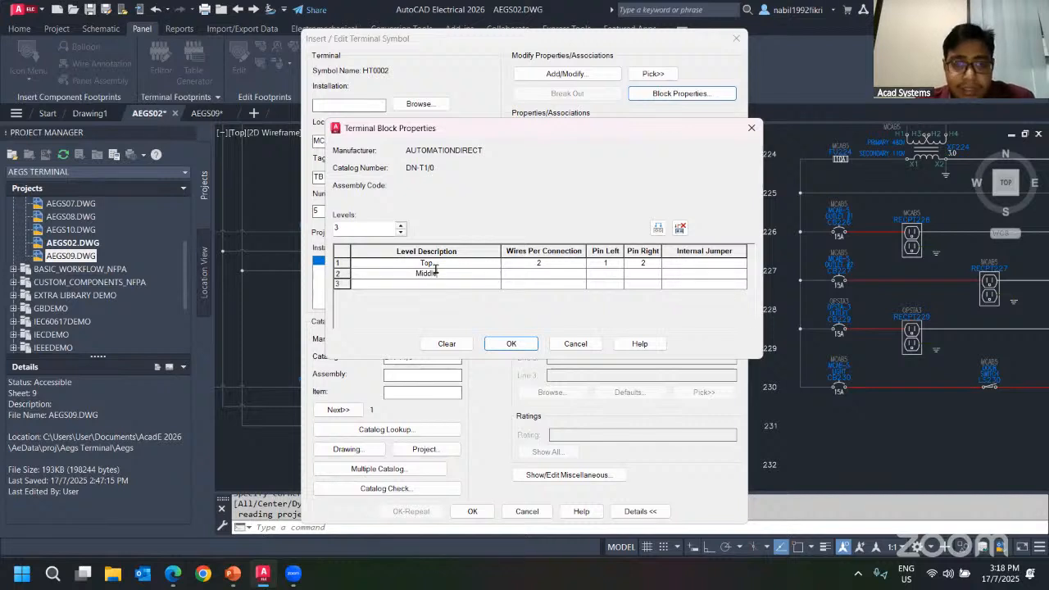
pyautogui.click(529, 276)
pyautogui.write('2')
pyautogui.click(609, 277)
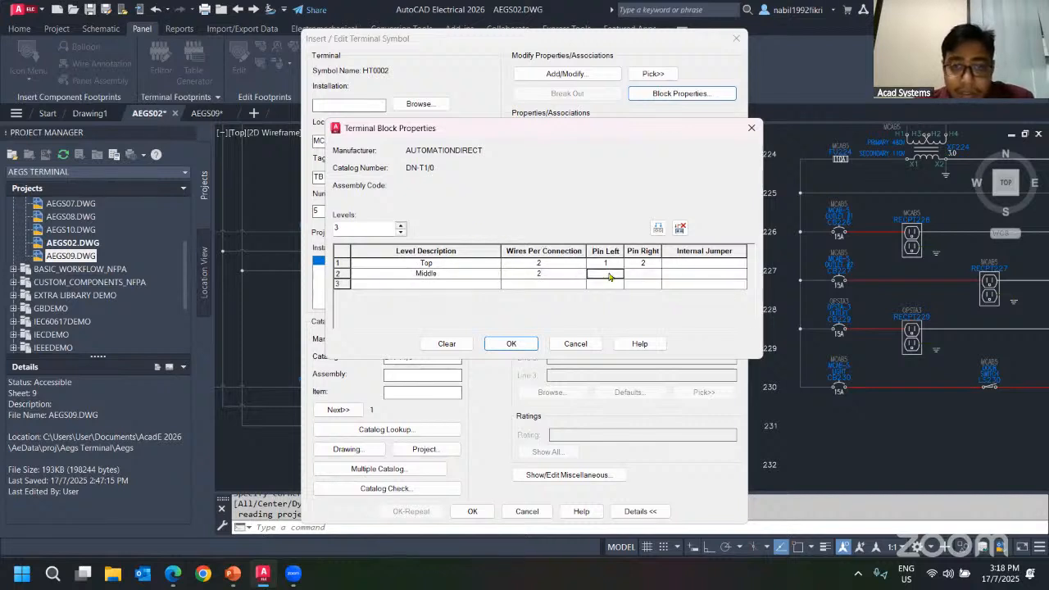
pyautogui.write('3')
pyautogui.click(644, 275)
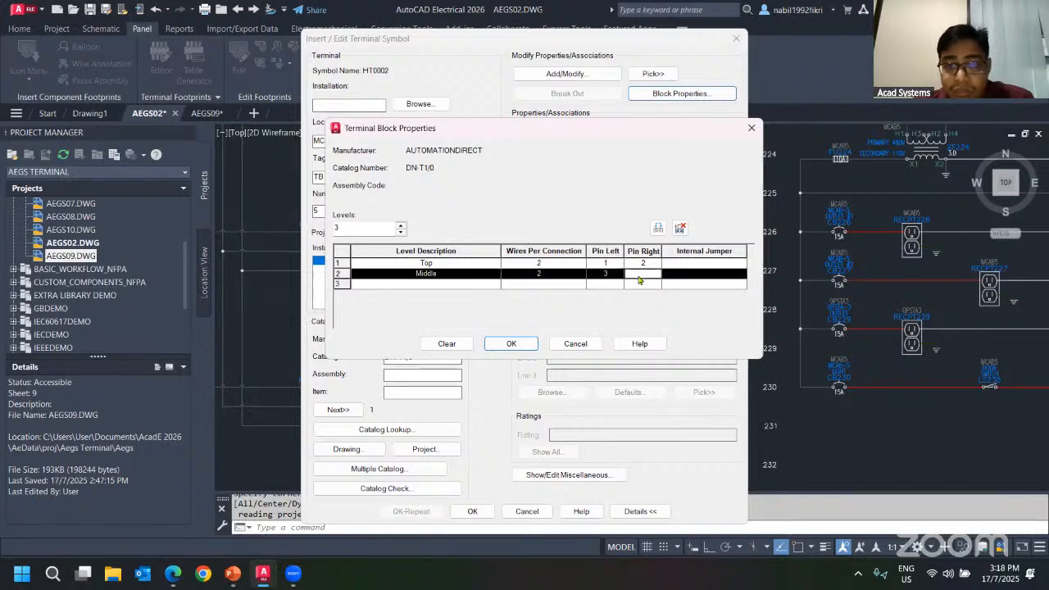
pyautogui.write('4')
# Name level 3 Bottom and give it 5 wires per connection.
pyautogui.click(463, 284)
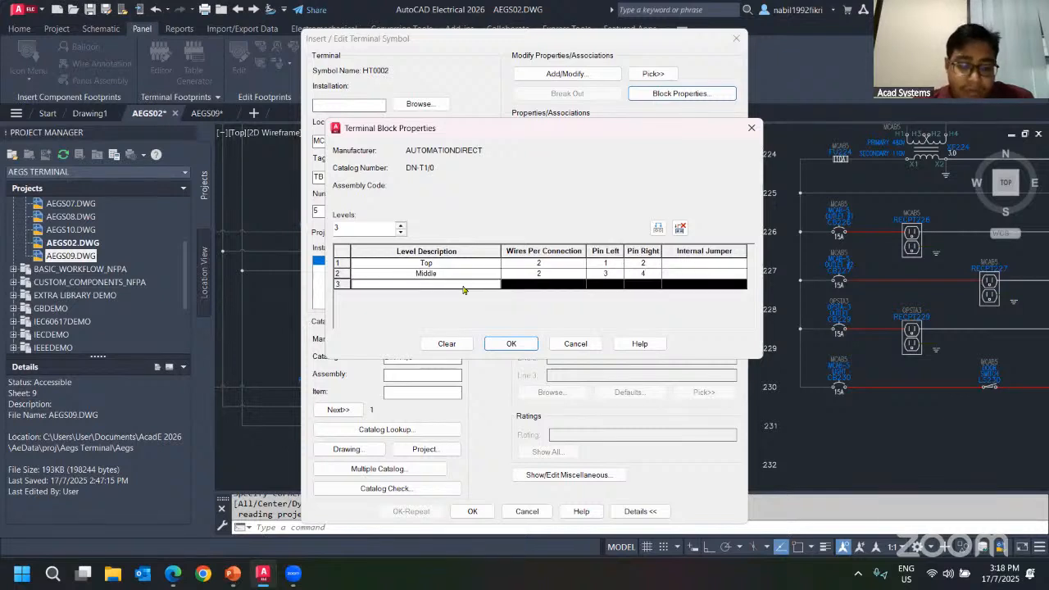
pyautogui.write('Bottom')
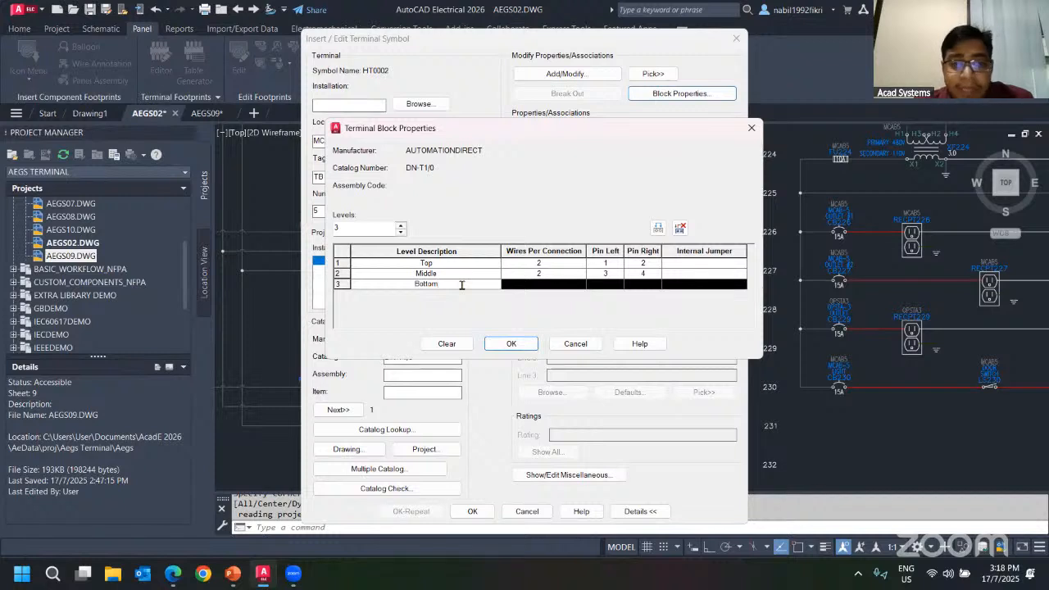
pyautogui.press('Tab')
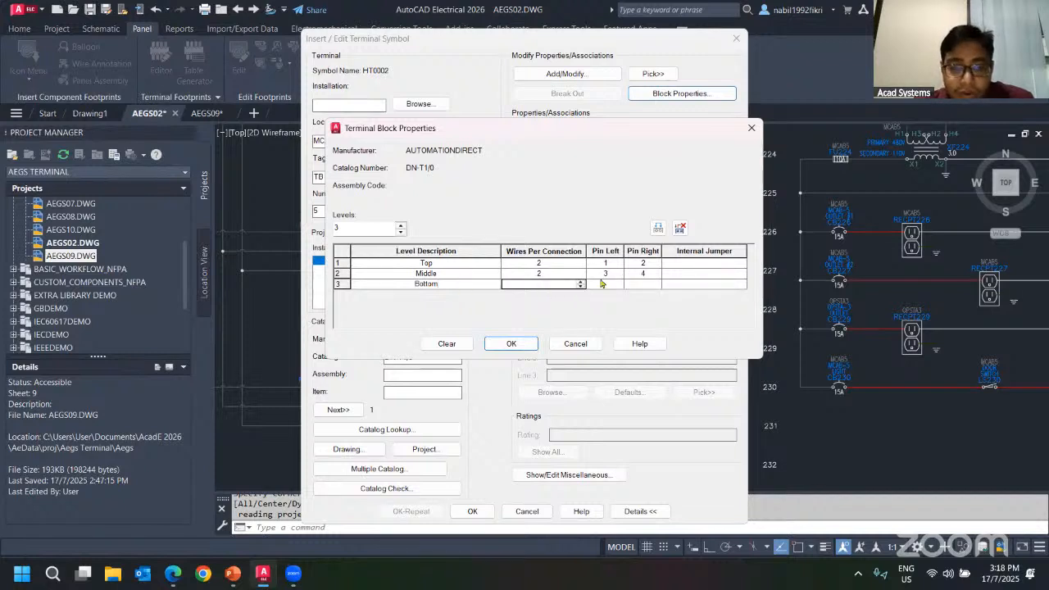
pyautogui.click(555, 285)
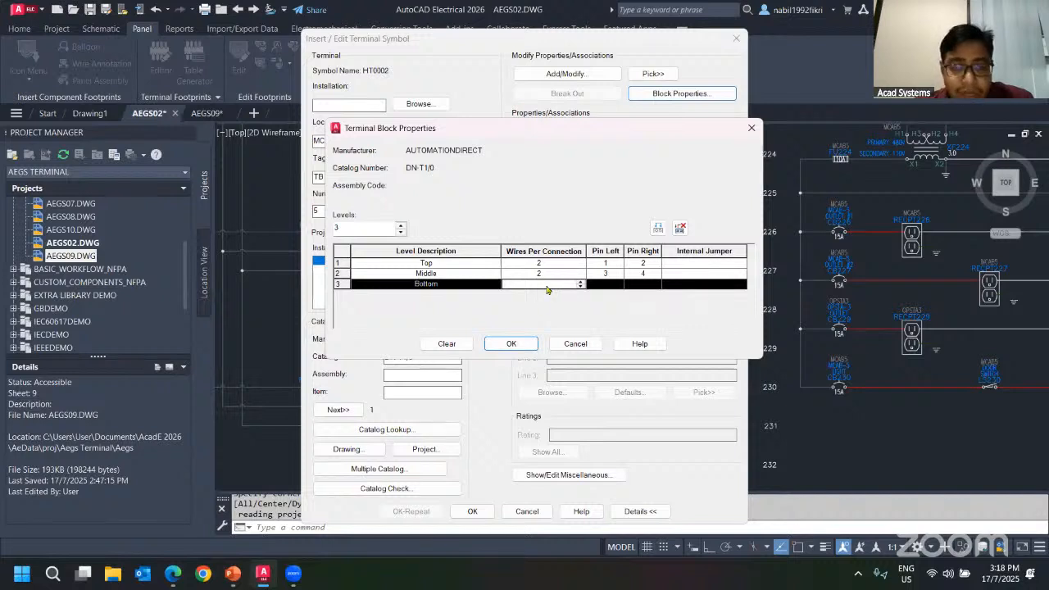
pyautogui.write('5')
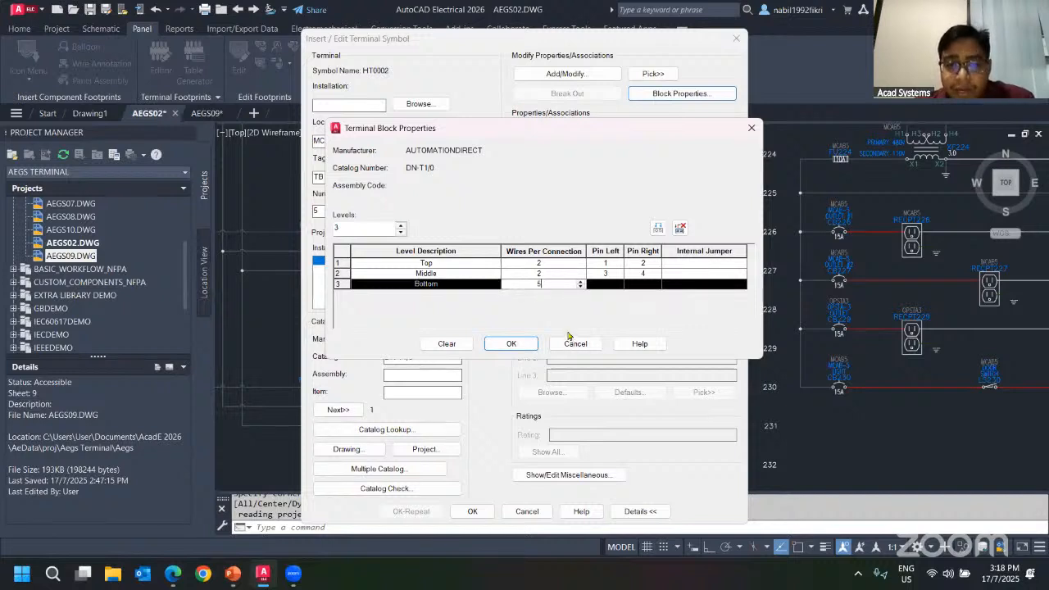
# Set the Middle level to 1 wire per connection, give Bottom pins 5 and 6, and apply the block properties.
pyautogui.click(547, 273)
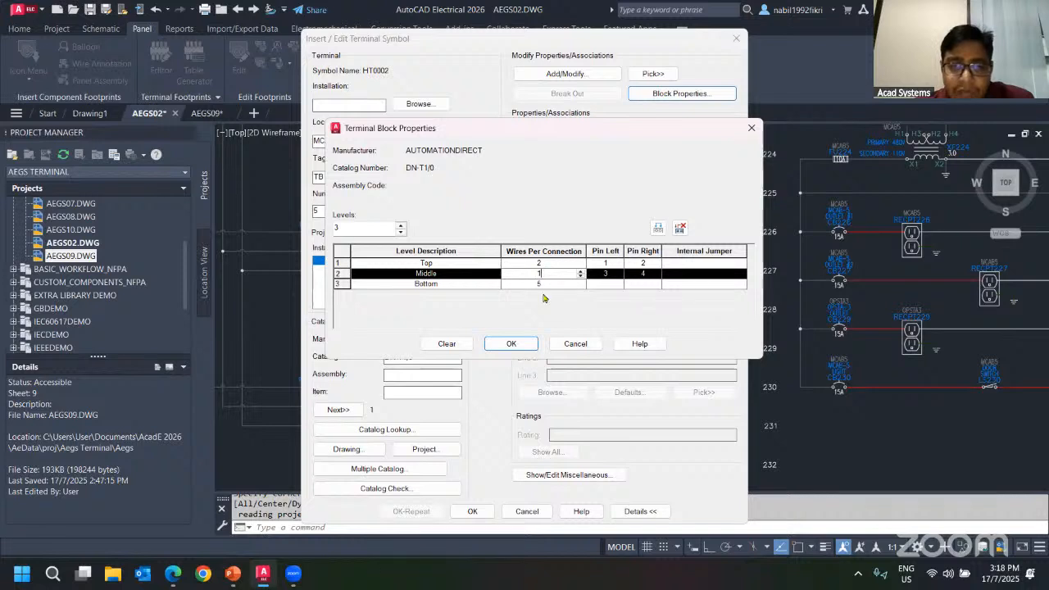
pyautogui.click(564, 265)
pyautogui.click(613, 285)
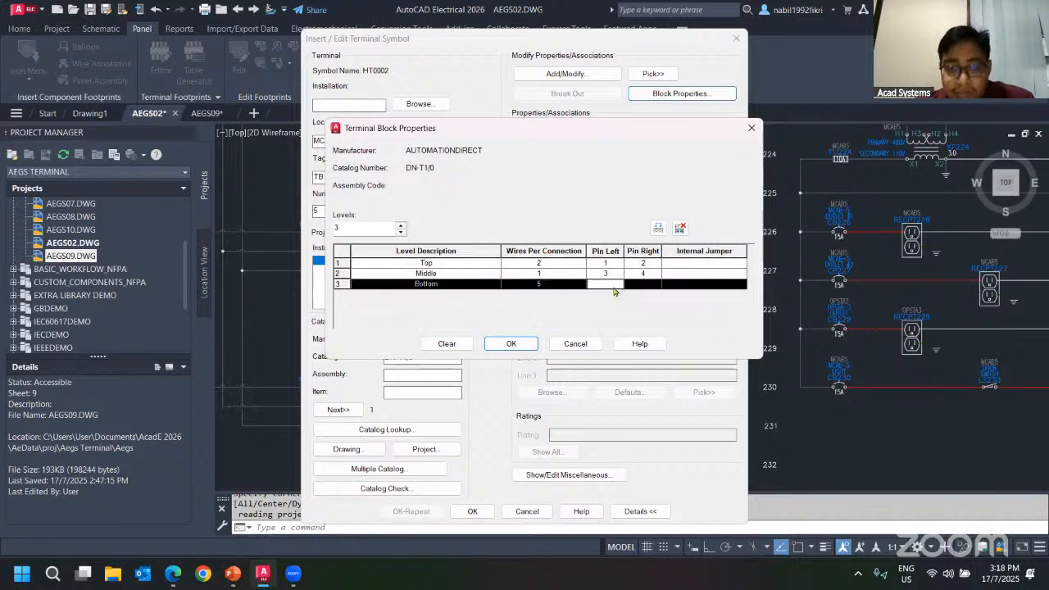
pyautogui.click(643, 284)
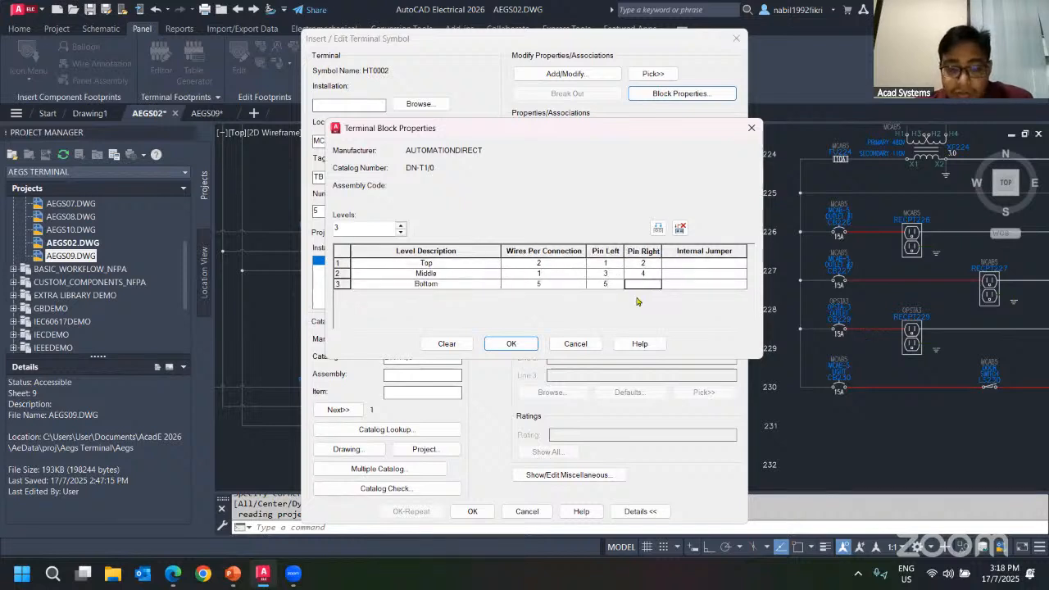
pyautogui.click(510, 343)
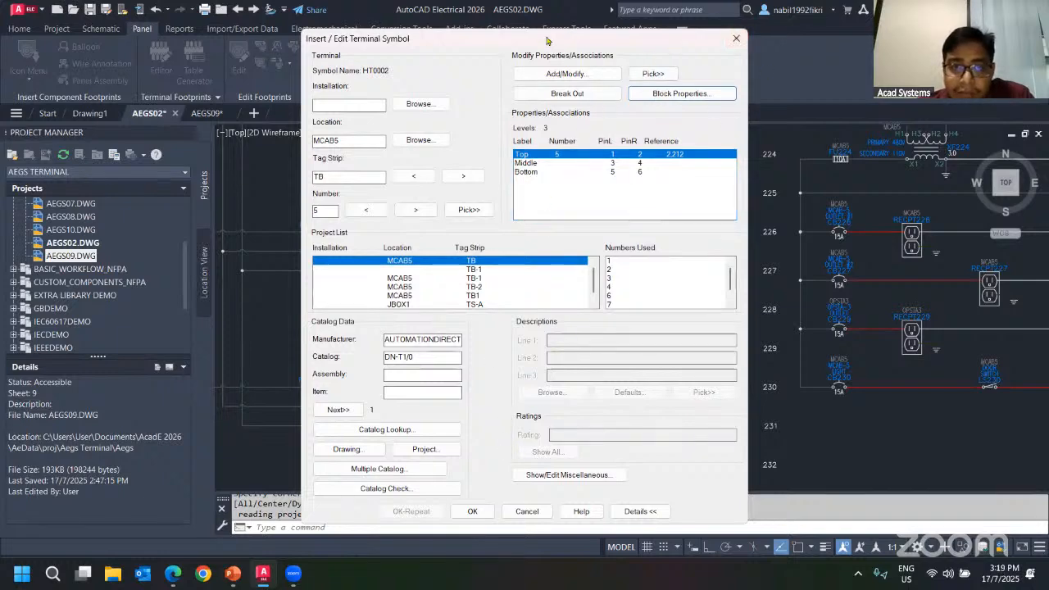
# Accept terminal 5's three-level edit and confirm its Top, Middle and Bottom level associations.
pyautogui.moveTo(547, 41); pyautogui.dragTo(216, 37)
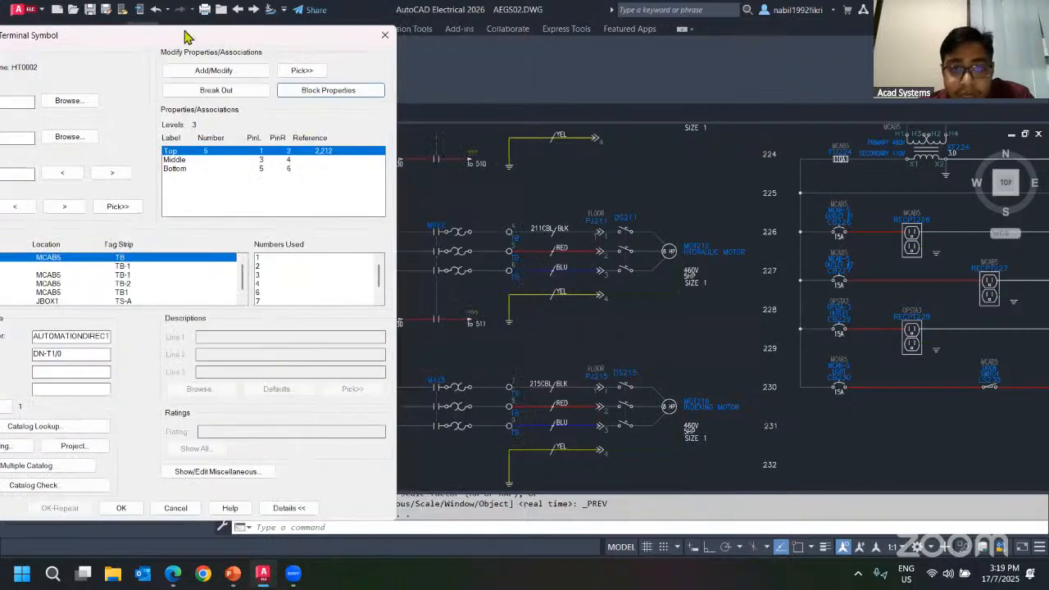
pyautogui.moveTo(166, 35); pyautogui.dragTo(751, 67)
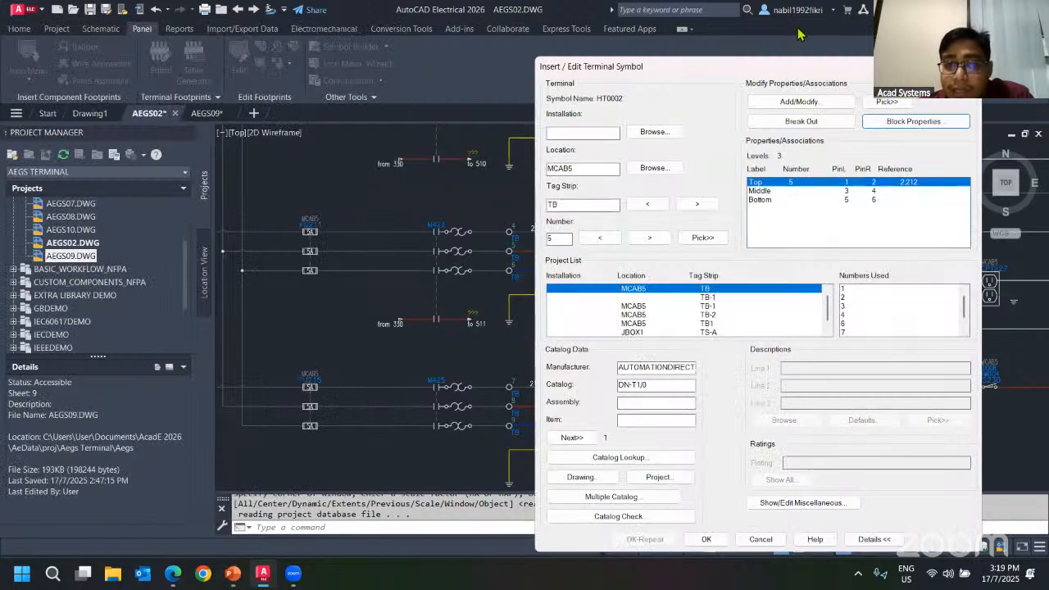
pyautogui.moveTo(782, 73); pyautogui.dragTo(447, 42)
pyautogui.click(463, 77)
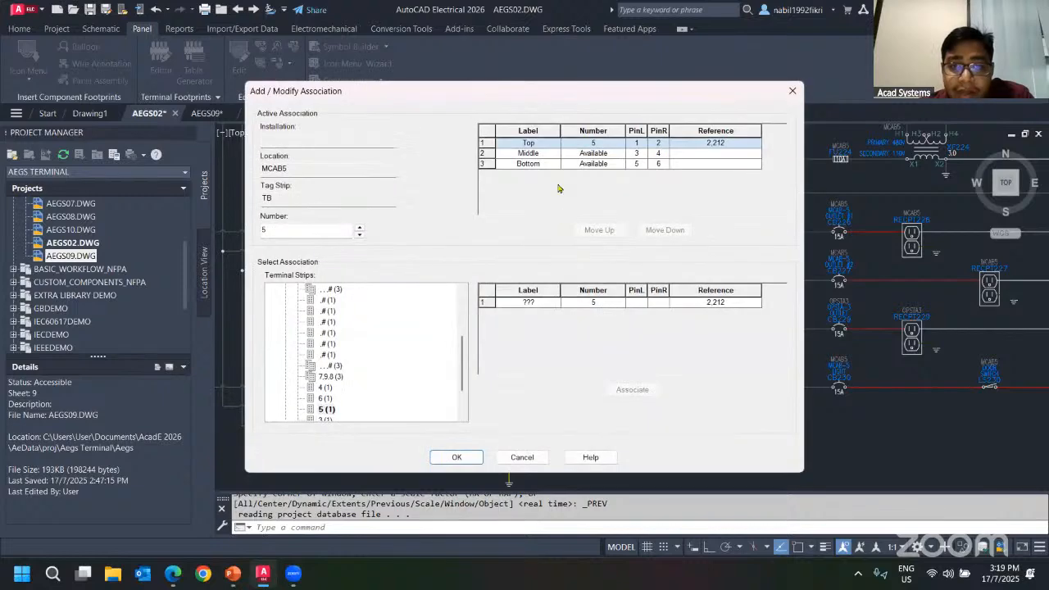
pyautogui.click(595, 143)
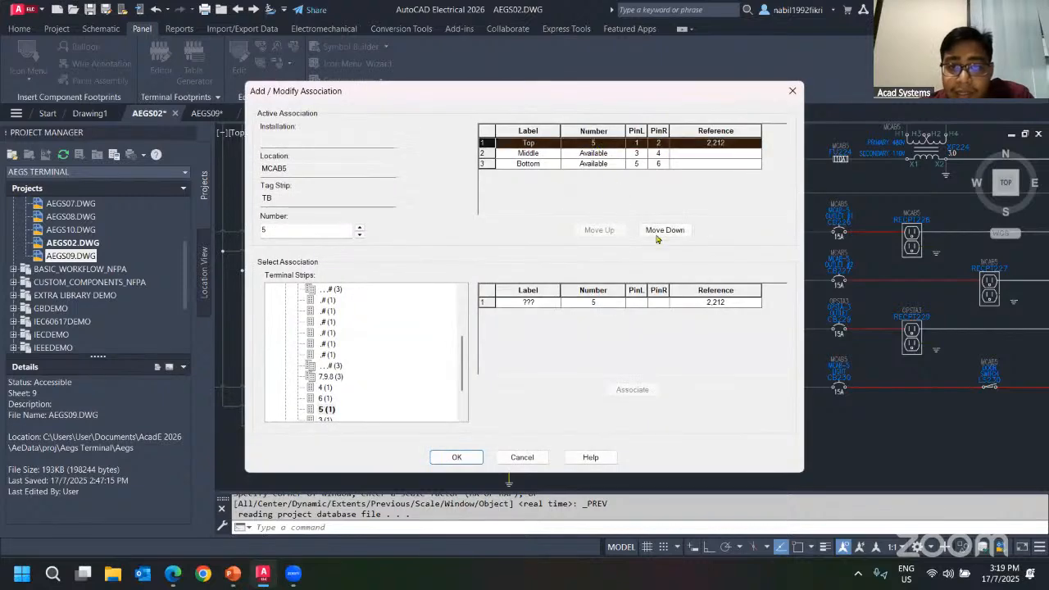
pyautogui.click(659, 230)
pyautogui.click(457, 458)
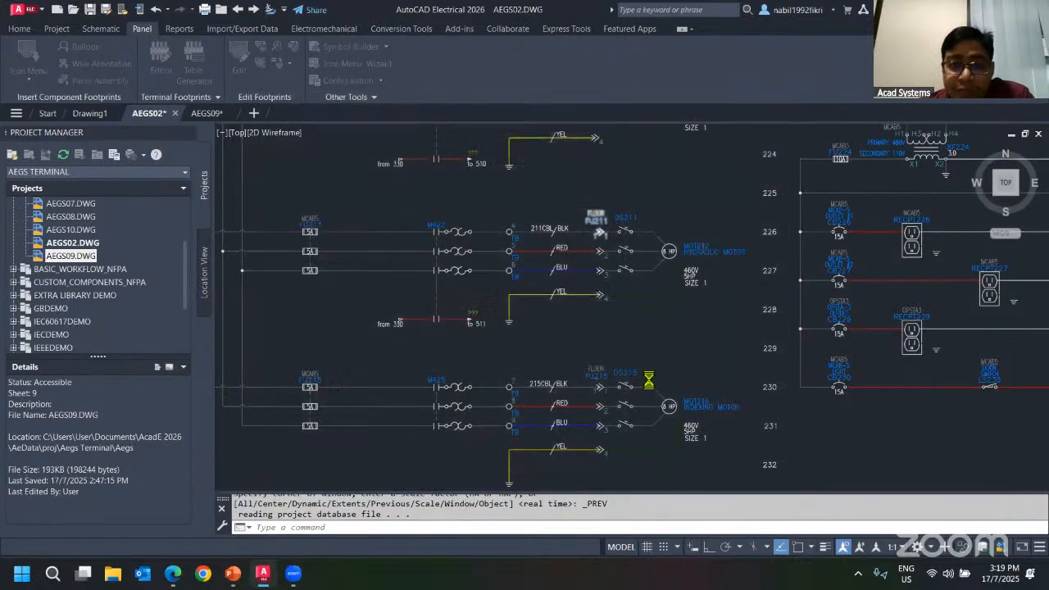
# Open TB terminal 4 for editing and start modifying its level associations.
pyautogui.click(374, 519)
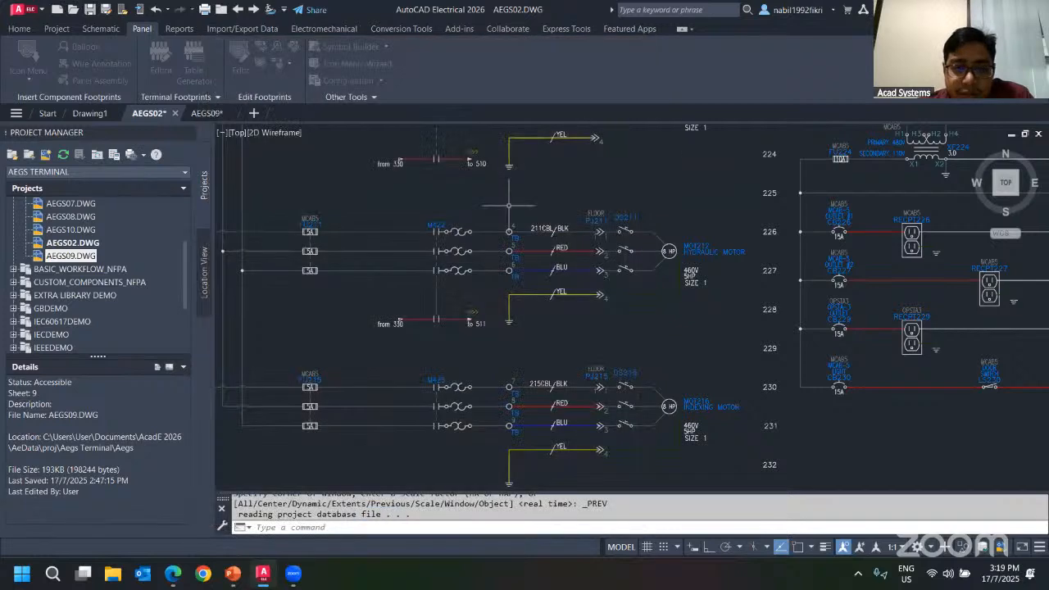
pyautogui.rightClick(509, 232)
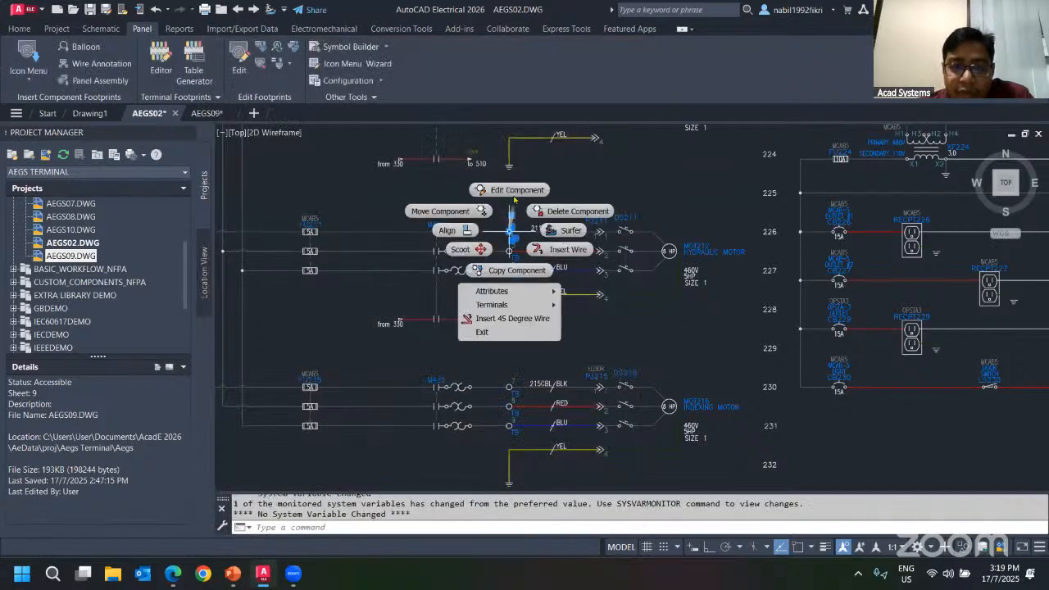
pyautogui.click(513, 195)
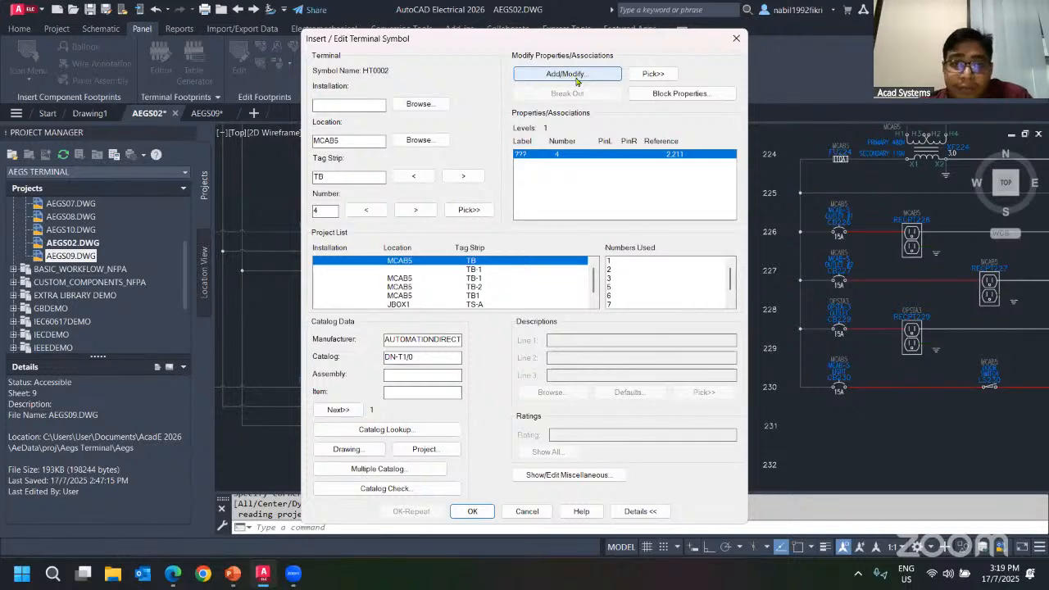
pyautogui.click(573, 75)
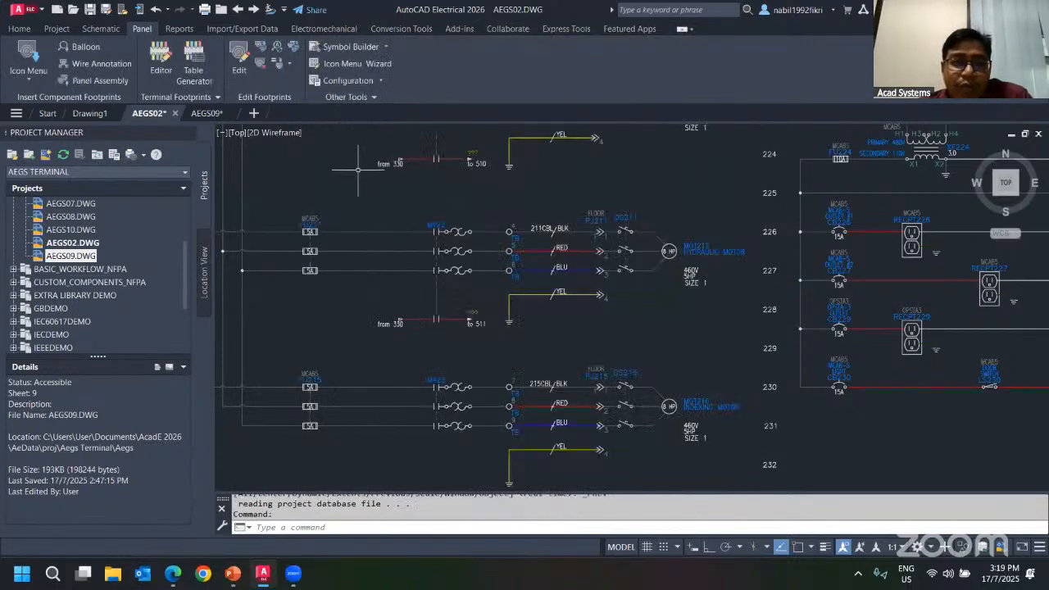
# Use Associate Terminals to combine TB terminal 4 with terminal 5 as the master terminal.
pyautogui.click(99, 29)
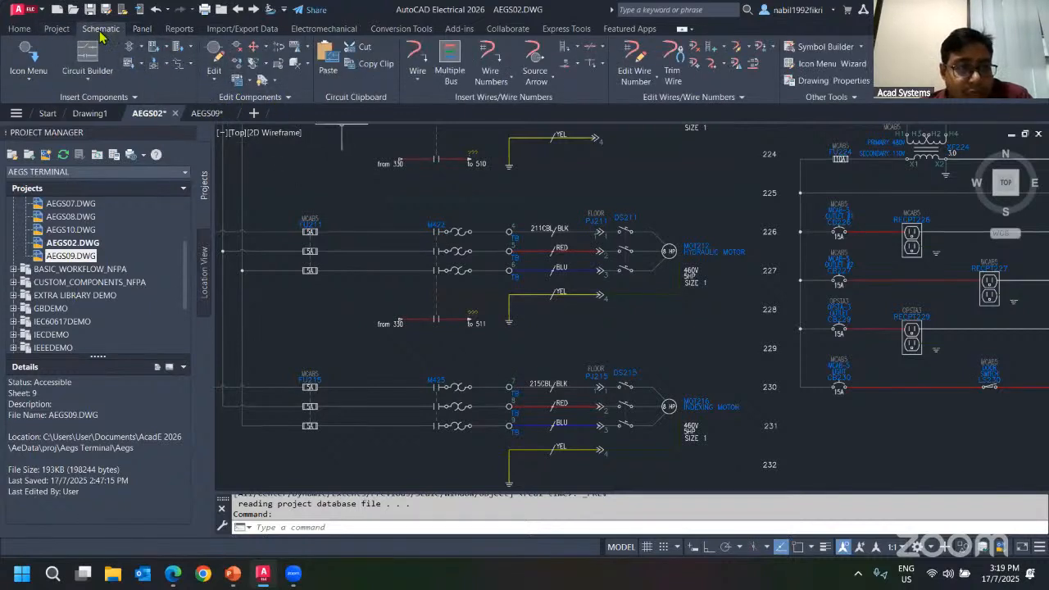
pyautogui.click(230, 96)
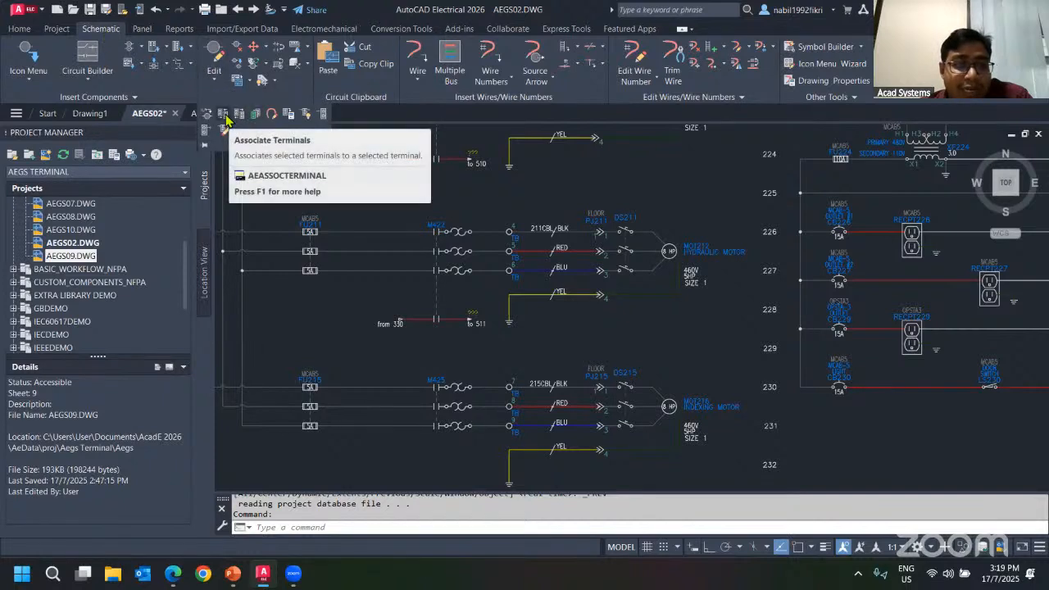
pyautogui.click(226, 123)
pyautogui.scroll(4, 454, 259)
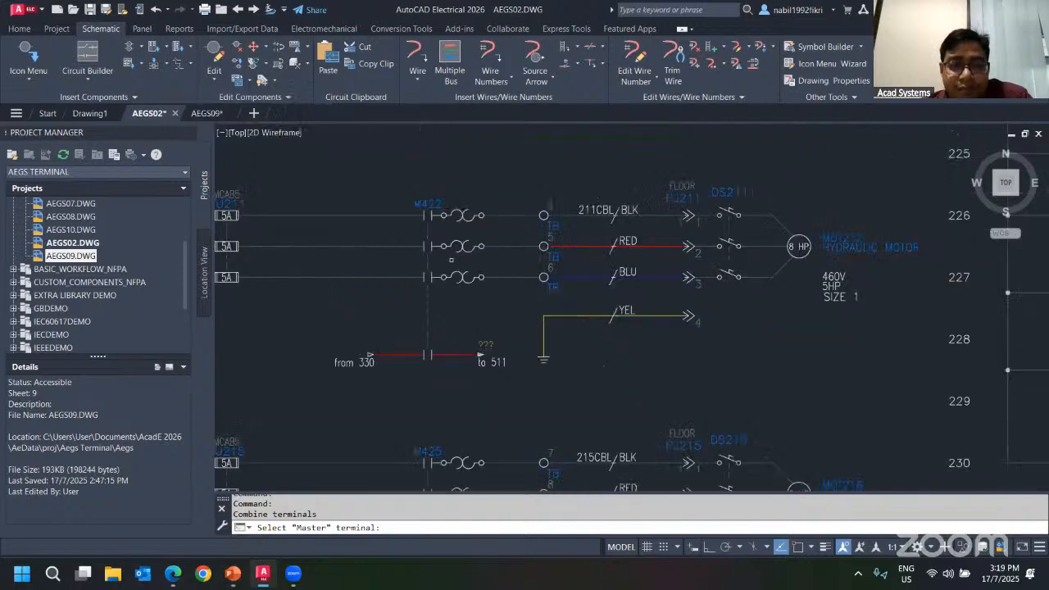
pyautogui.scroll(3, 556, 239)
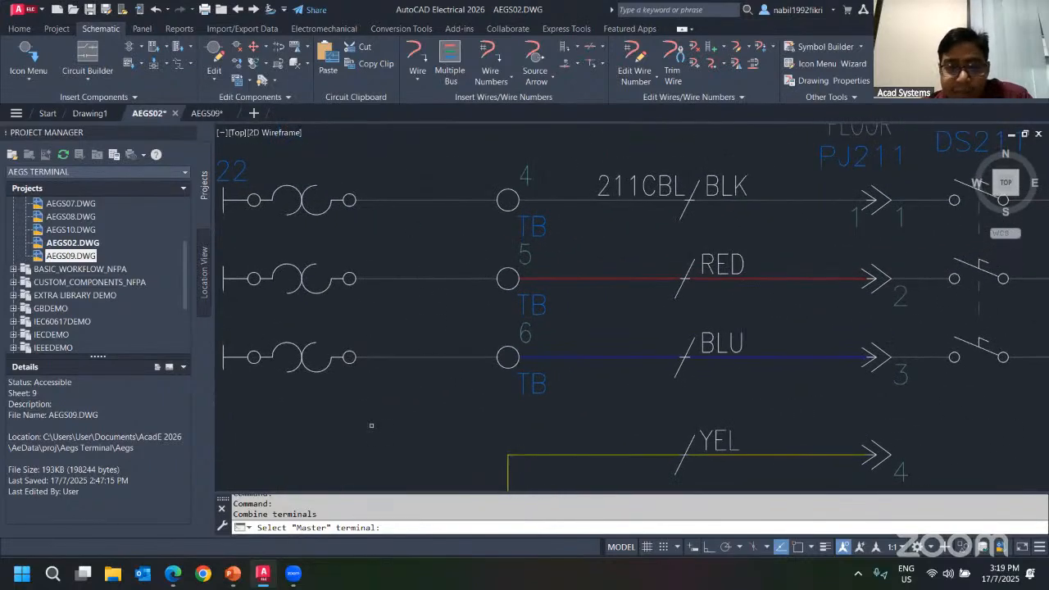
pyautogui.click(502, 288)
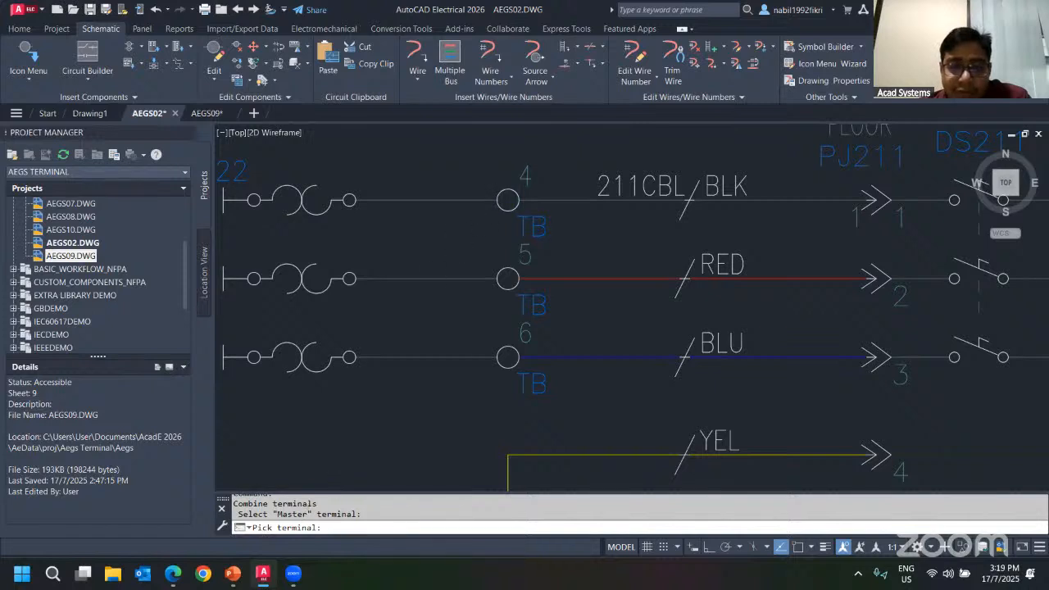
pyautogui.click(503, 198)
pyautogui.press('Return')
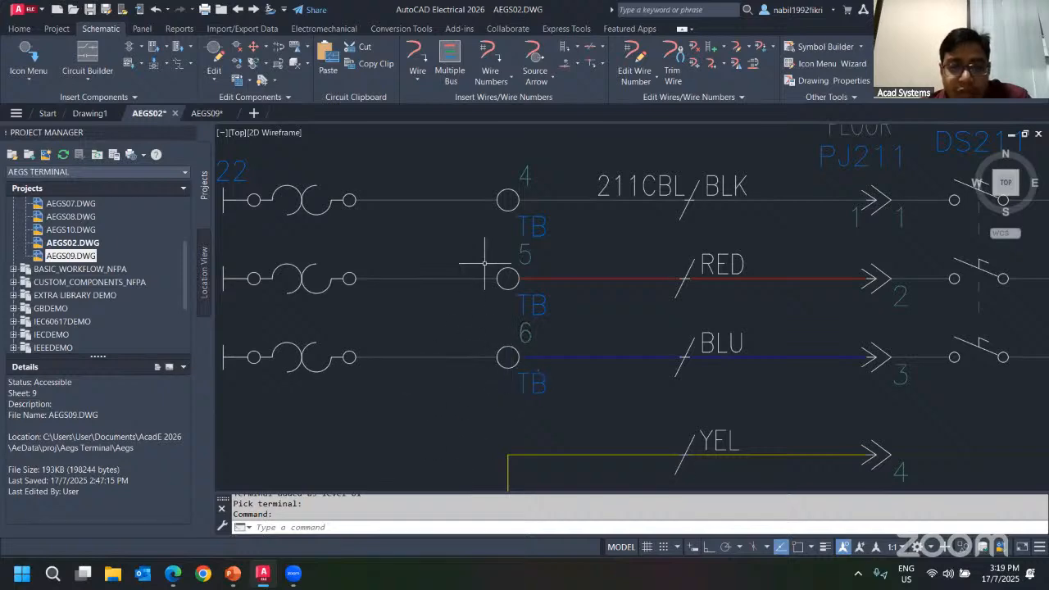
# Open terminal 4's terminal properties to review its Top, Middle and Bottom level associations.
pyautogui.rightClick(440, 168)
pyautogui.click(445, 127)
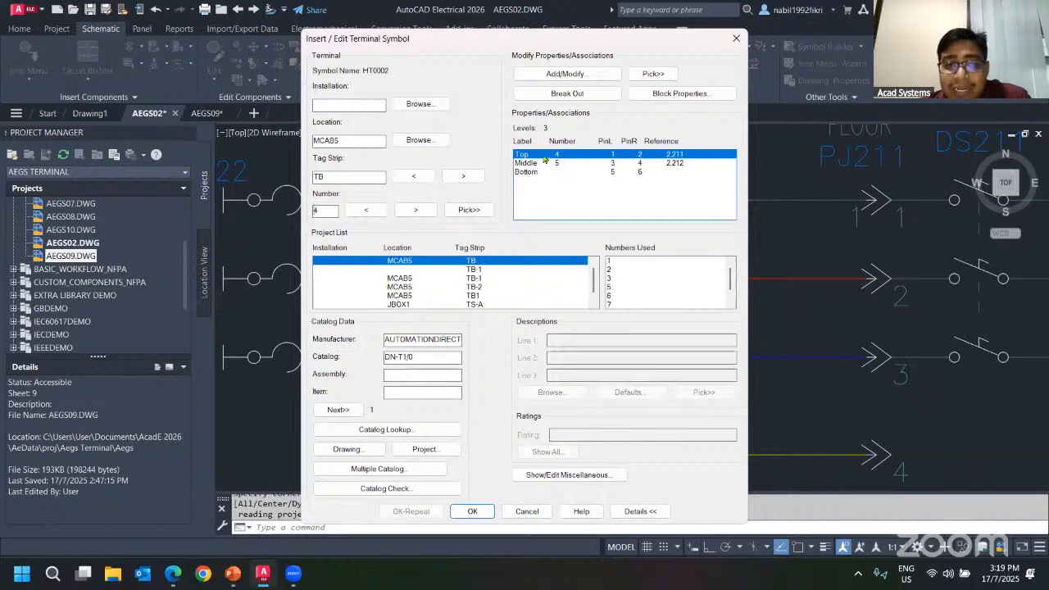
pyautogui.click(527, 511)
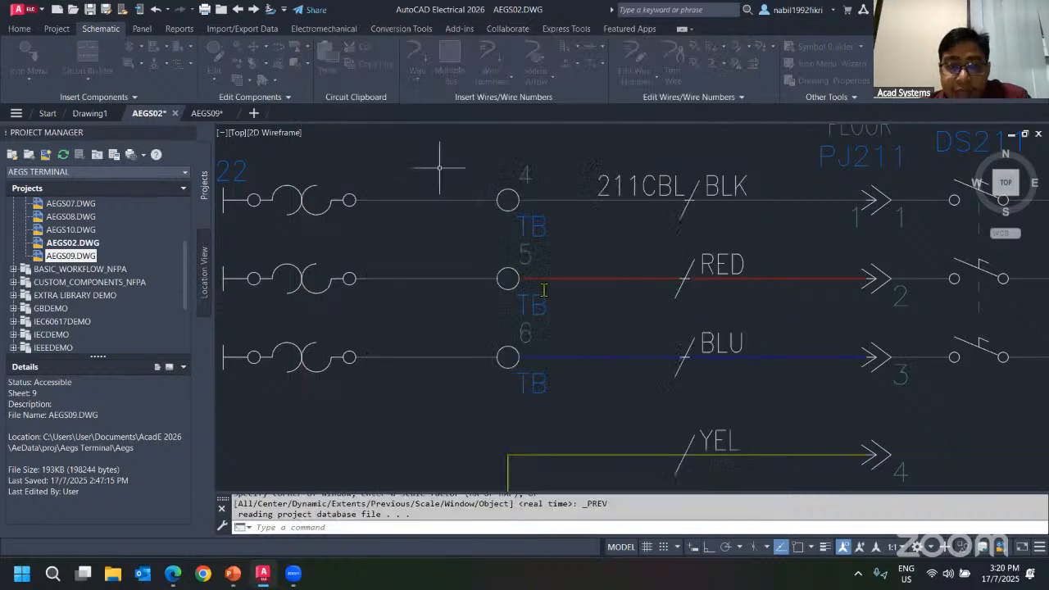
# Open terminal 6's properties and its Add/Modify Association dialog to inspect its associations, then cancel.
pyautogui.rightClick(495, 336)
pyautogui.click(498, 296)
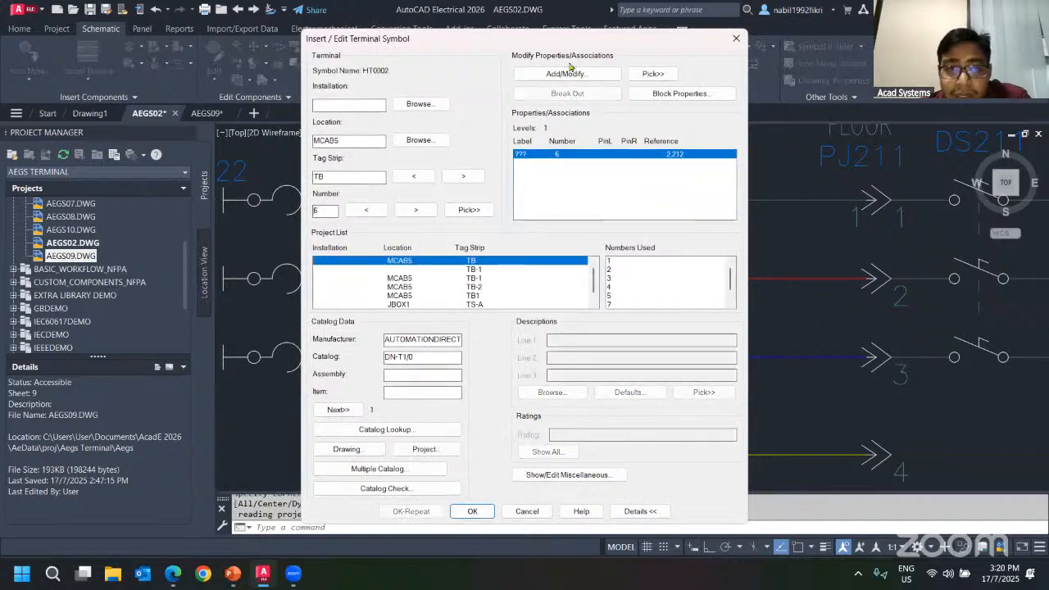
pyautogui.click(569, 72)
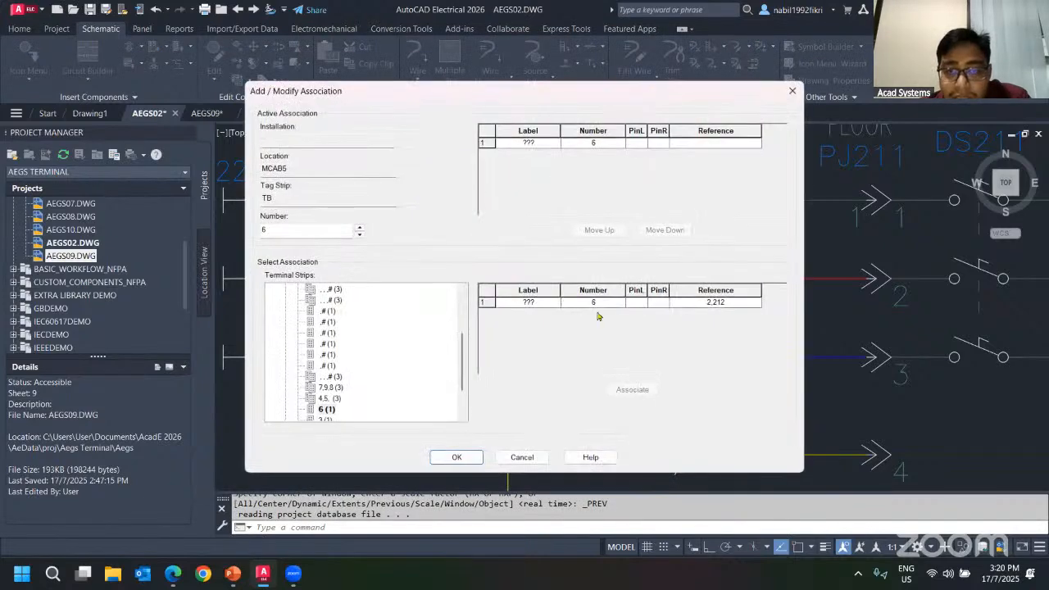
pyautogui.click(522, 457)
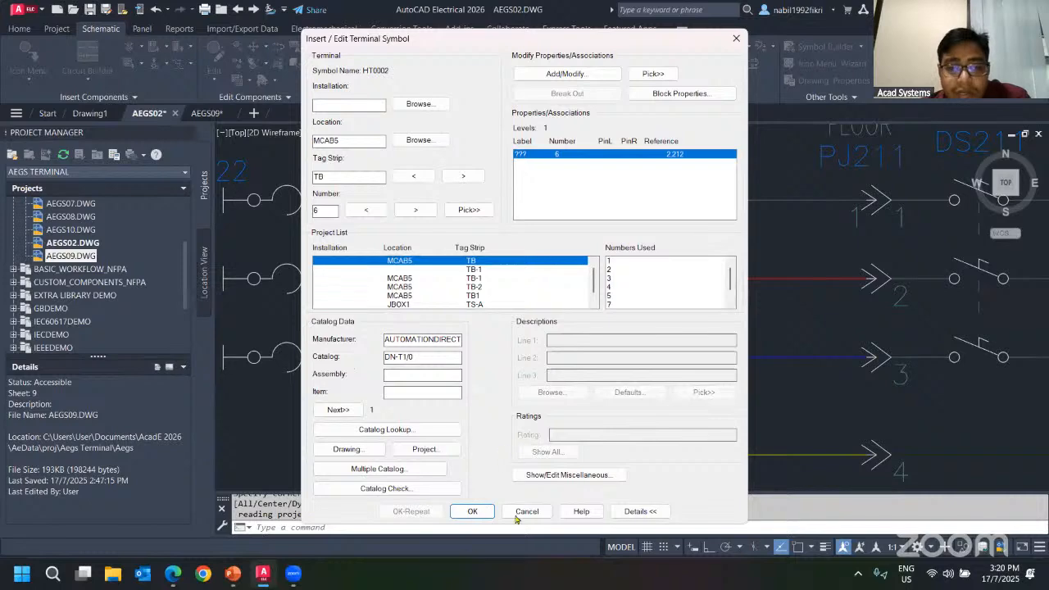
pyautogui.click(517, 514)
# Use Associate Terminals to combine TB terminal 6 with master terminal 5.
pyautogui.click(245, 97)
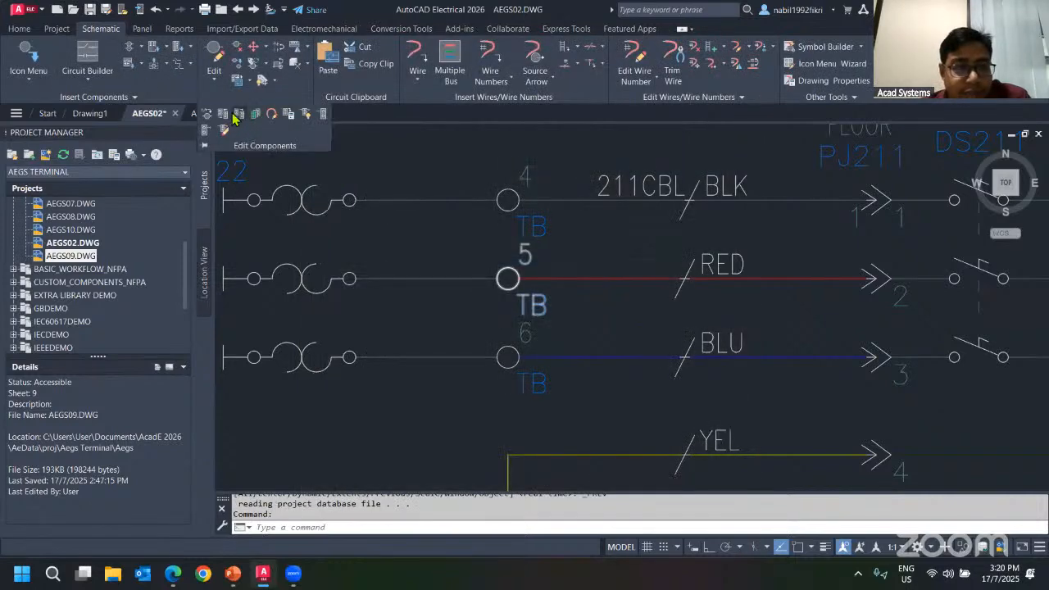
pyautogui.click(229, 116)
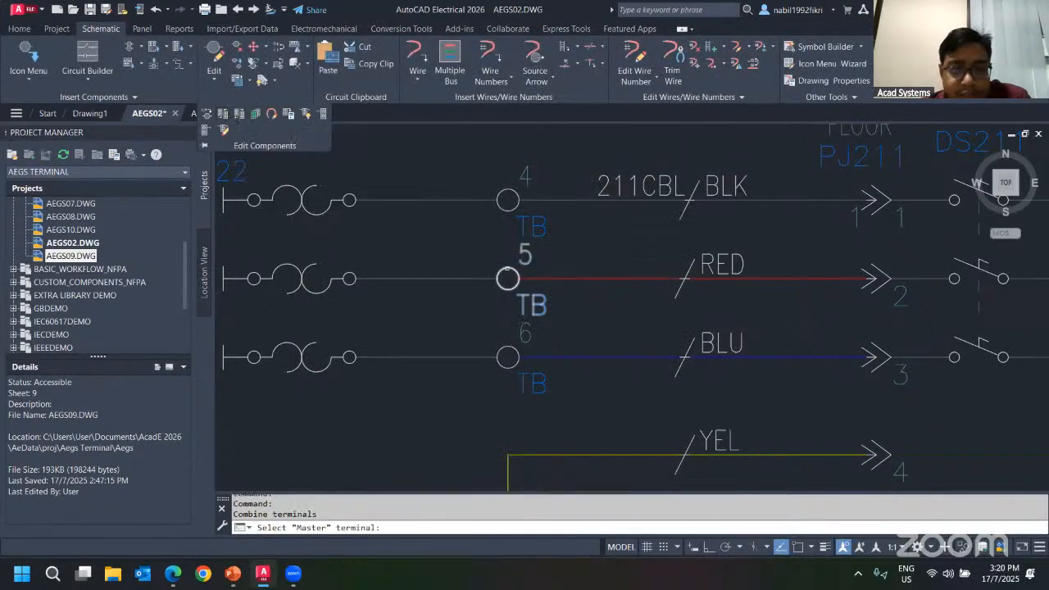
pyautogui.click(505, 353)
pyautogui.press('Return')
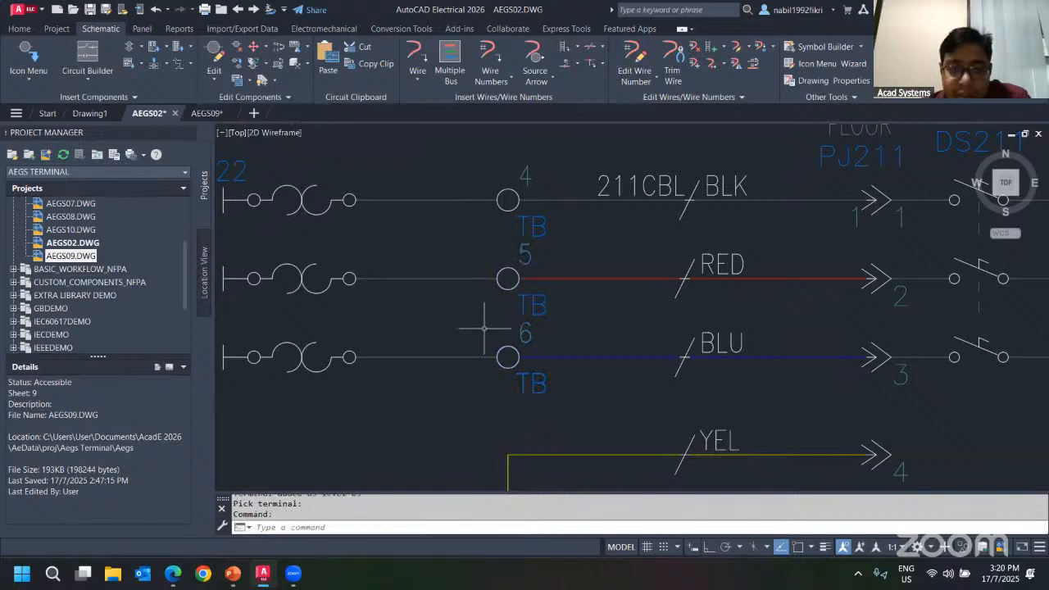
pyautogui.click(506, 279)
pyautogui.click(477, 327)
pyautogui.press('Escape')
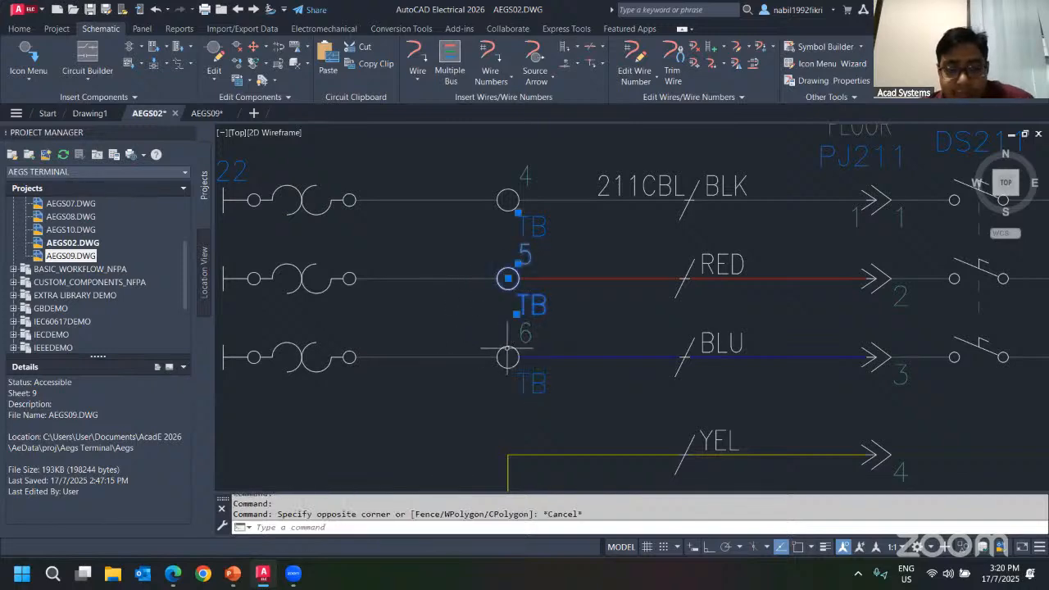
pyautogui.press('Escape')
# Open terminal 6's properties and association dialog to review its three level associations, then close them.
pyautogui.rightClick(506, 355)
pyautogui.click(508, 303)
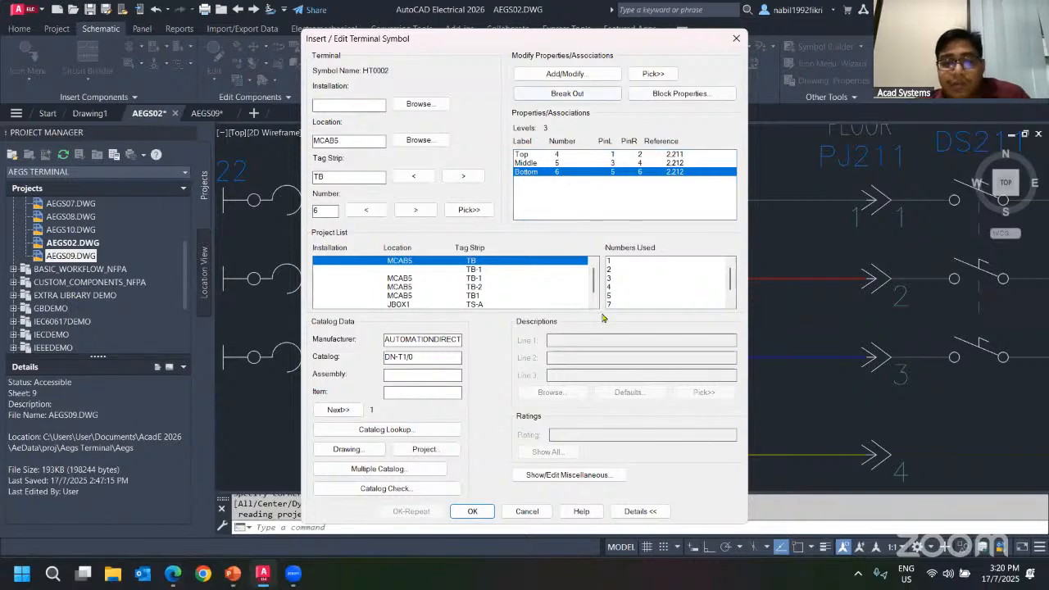
pyautogui.click(553, 74)
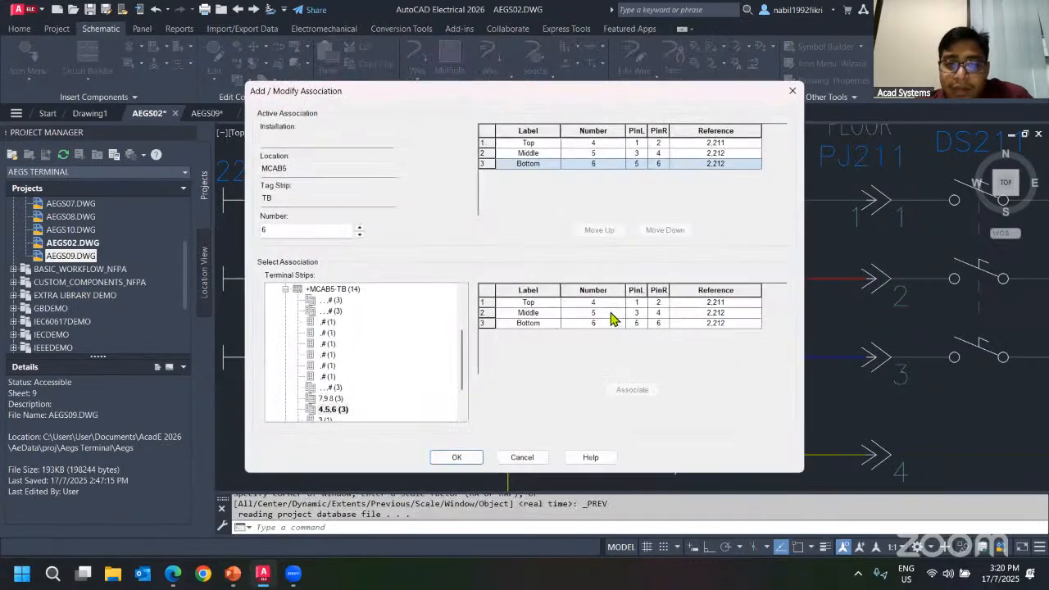
pyautogui.click(541, 460)
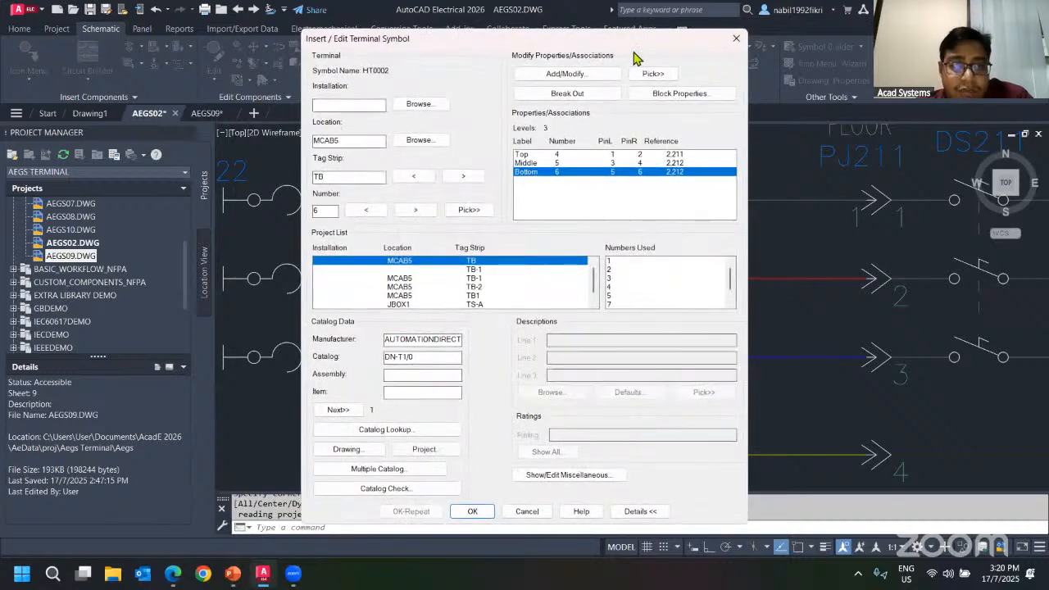
pyautogui.click(737, 34)
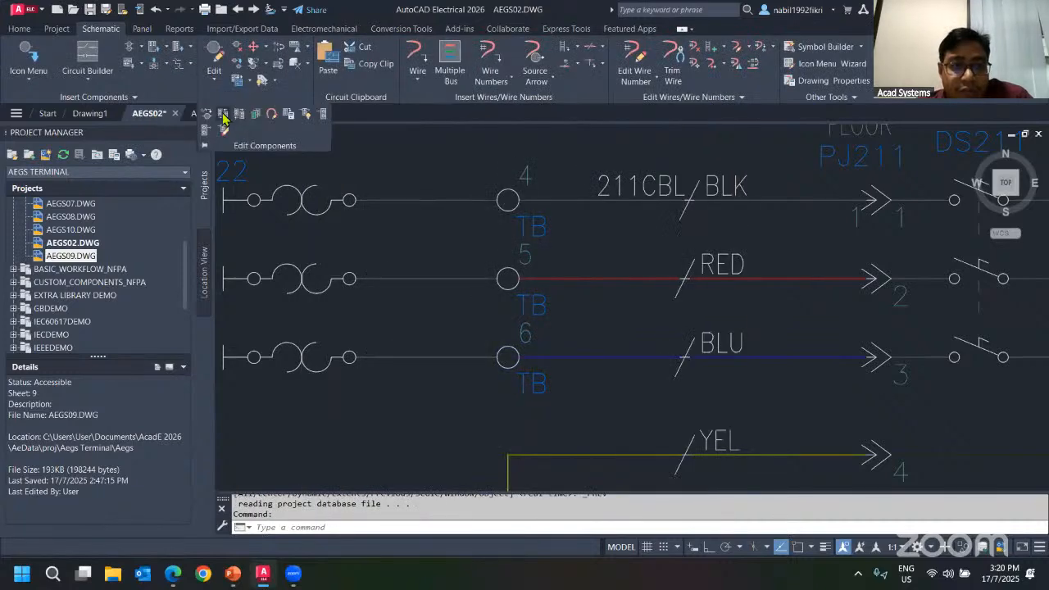
pyautogui.press('Escape')
pyautogui.press('Escape')
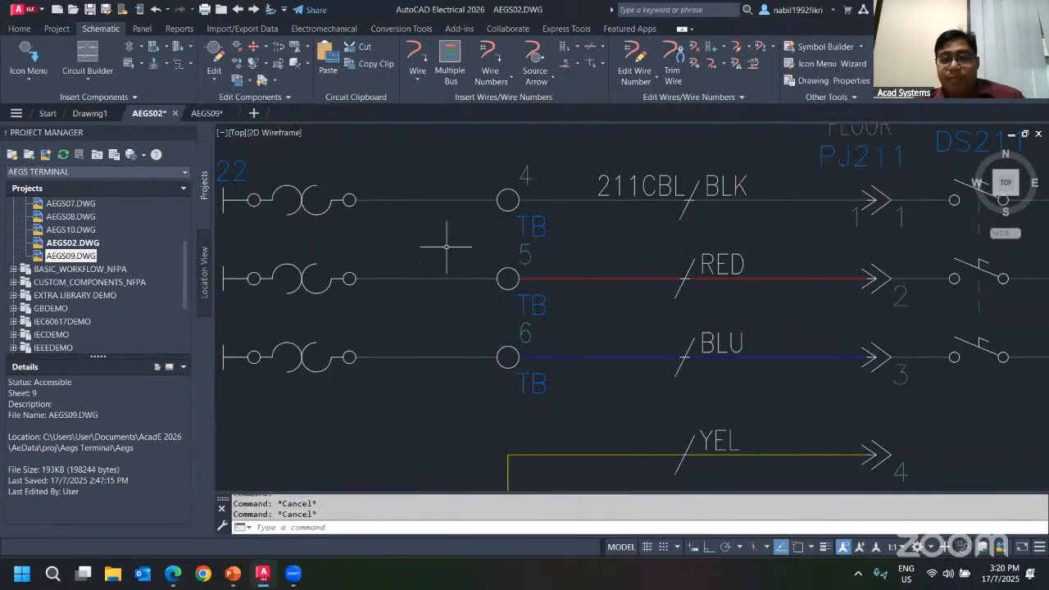
pyautogui.scroll(-2, 453, 237)
pyautogui.moveTo(453, 237); pyautogui.dragTo(450, 253, button='middle')
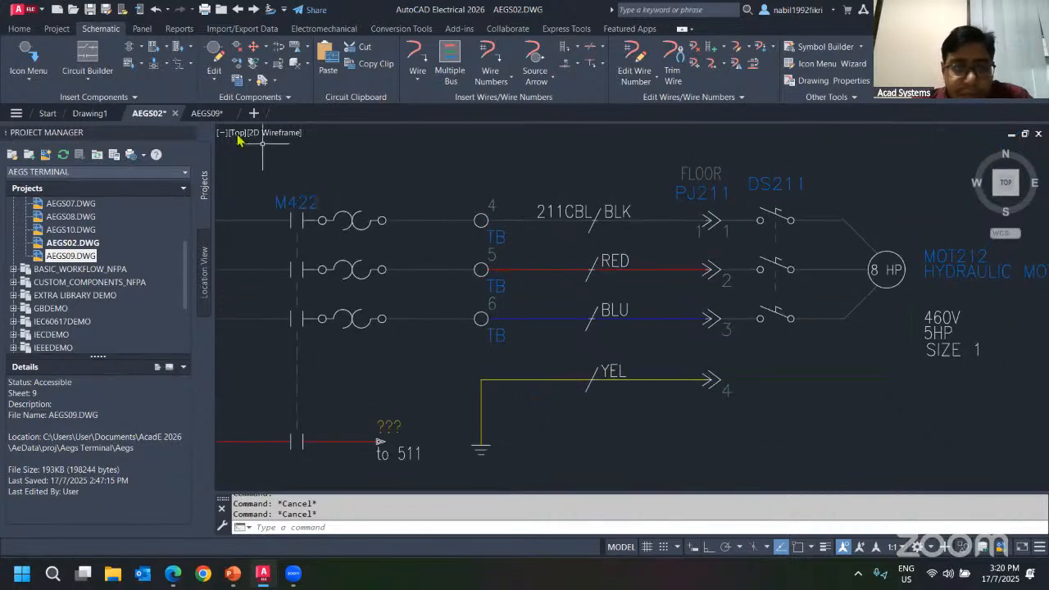
pyautogui.click(208, 114)
pyautogui.scroll(-1, 587, 259)
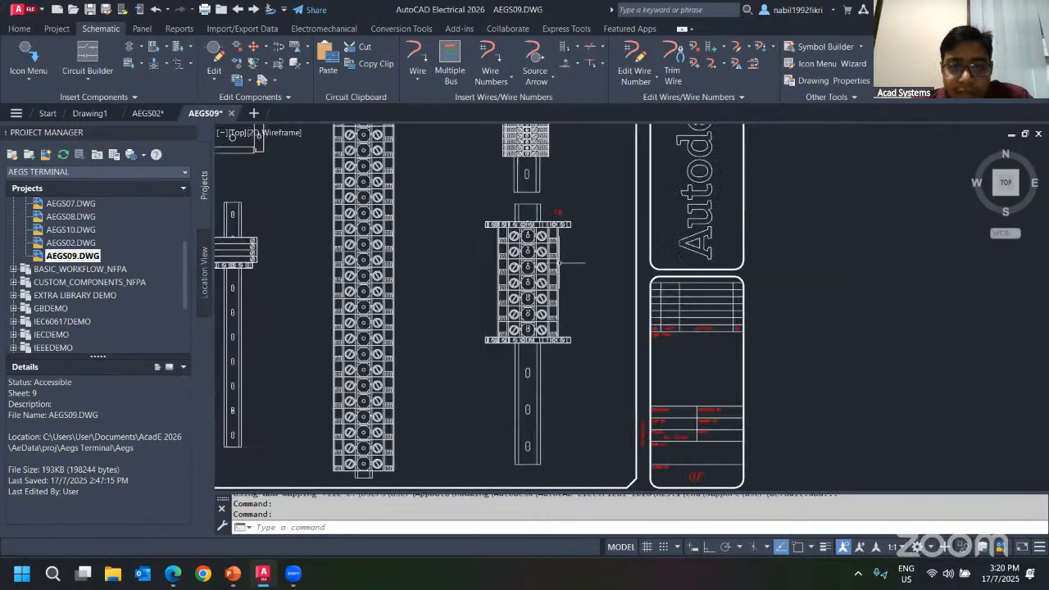
pyautogui.scroll(1, 560, 265)
pyautogui.click(149, 113)
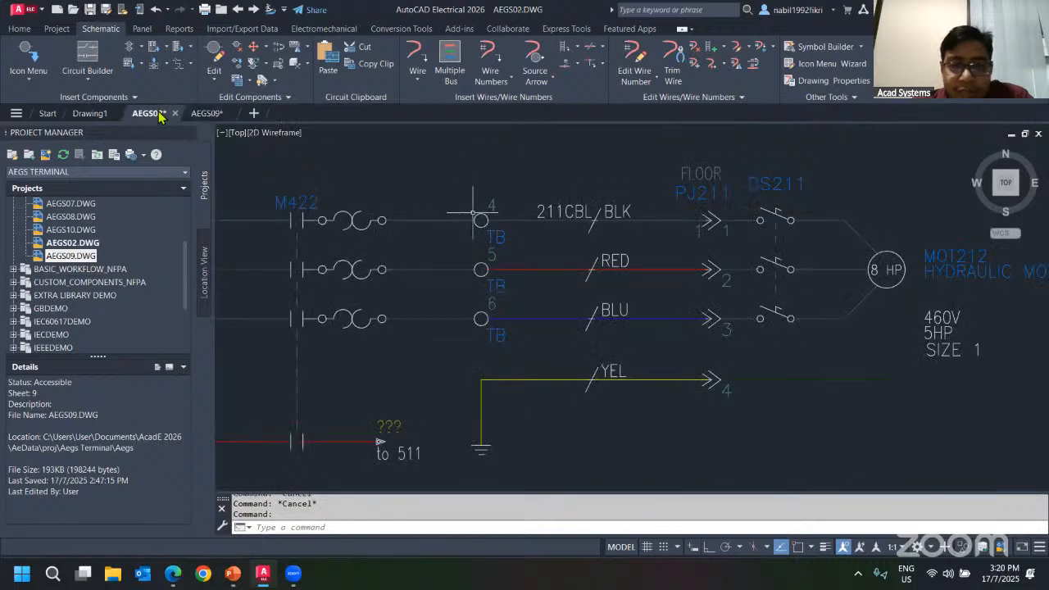
# Switch to the AEGS09 panel drawing and open the Terminal Strip Editor for the TB strip footprint.
pyautogui.click(207, 113)
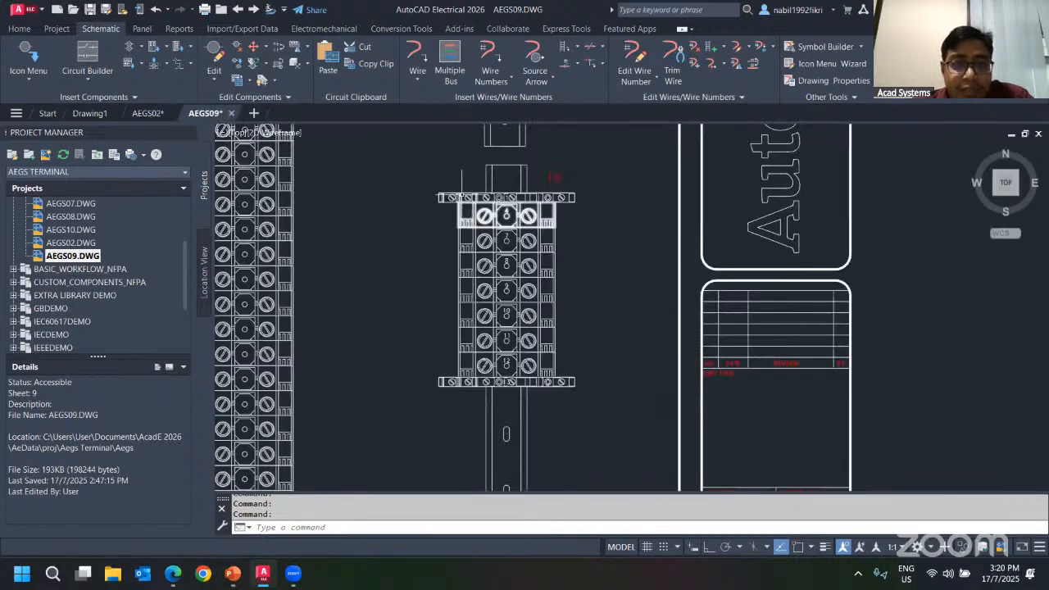
pyautogui.click(506, 215)
pyautogui.rightClick(463, 208)
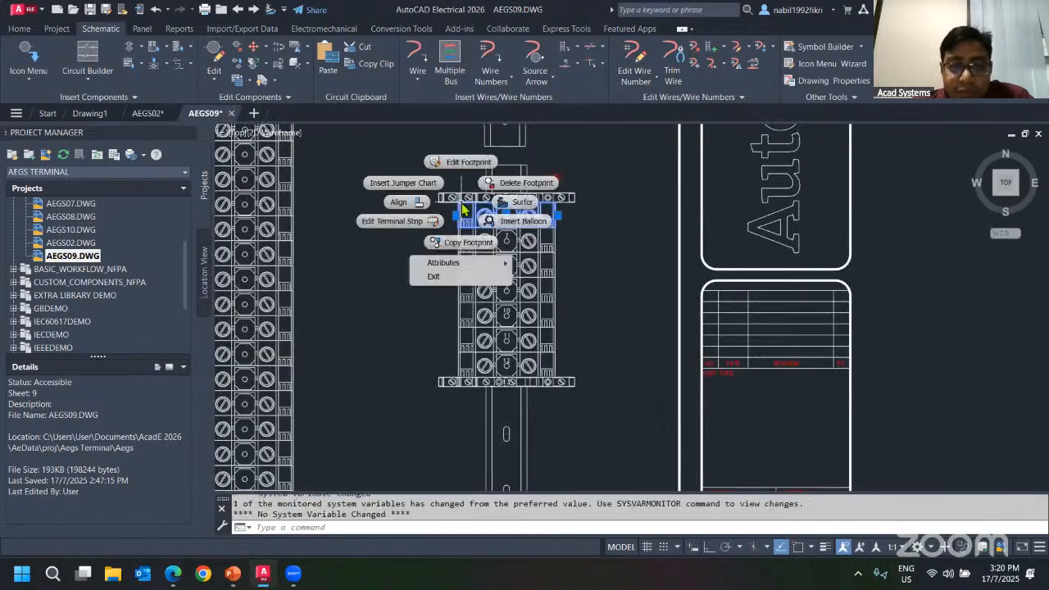
pyautogui.click(392, 221)
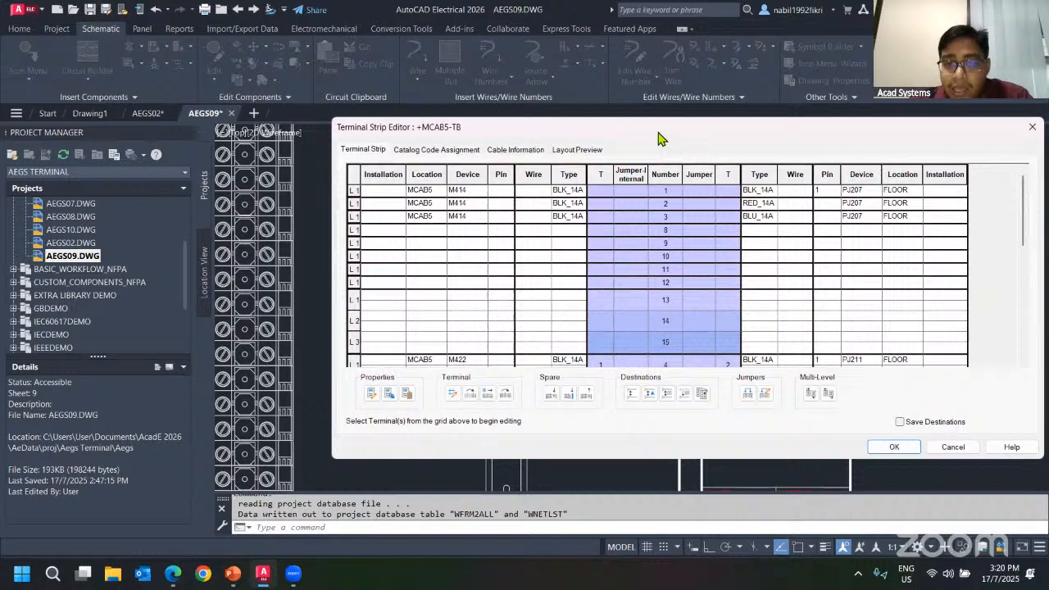
pyautogui.moveTo(659, 138); pyautogui.dragTo(482, 77)
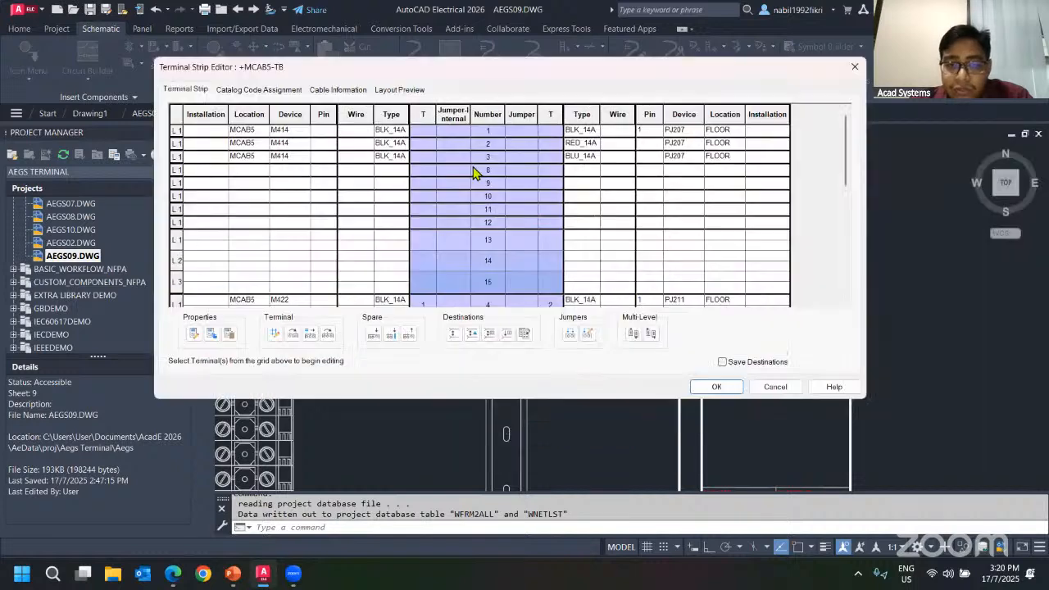
pyautogui.scroll(-5, 534, 237)
pyautogui.scroll(1, 521, 199)
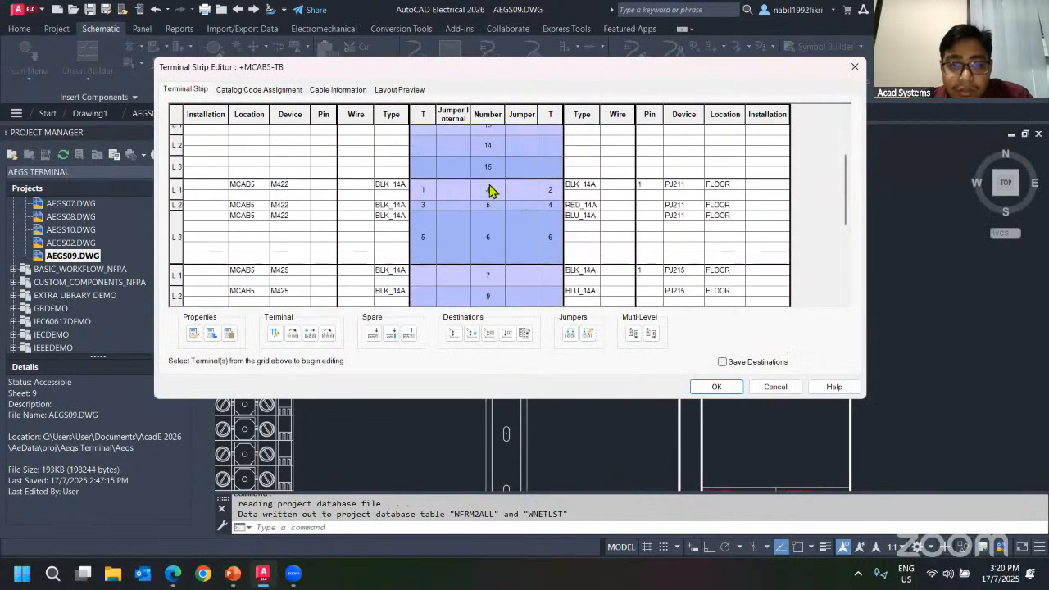
# Select the multi-level terminal 4, 5, 6 rows in the strip editor and open their terminal block properties.
pyautogui.click(488, 191)
pyautogui.click(486, 205)
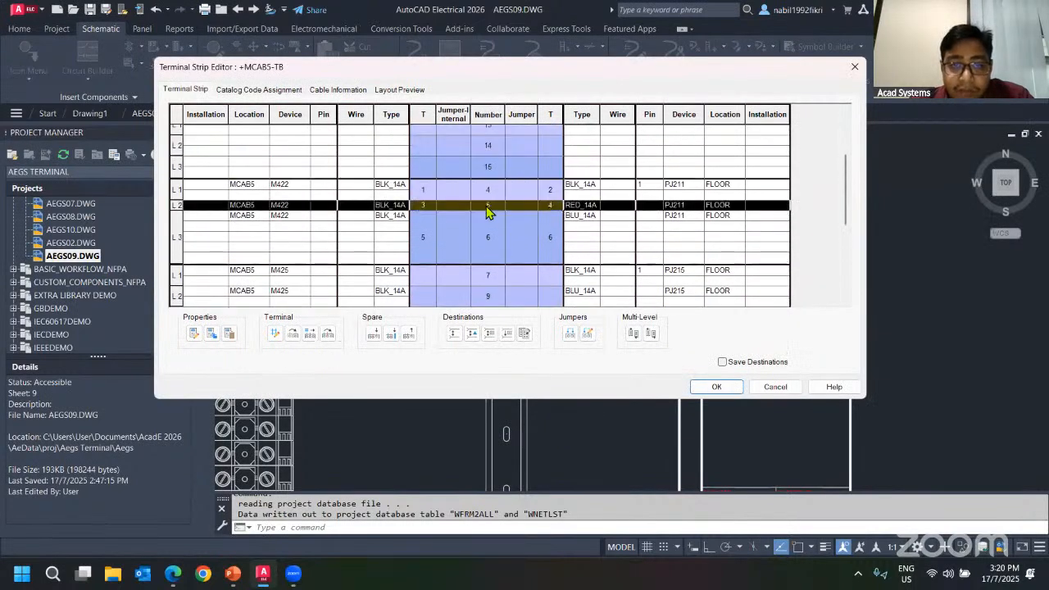
pyautogui.click(426, 194)
pyautogui.click(357, 192)
pyautogui.click(356, 191)
pyautogui.click(356, 190)
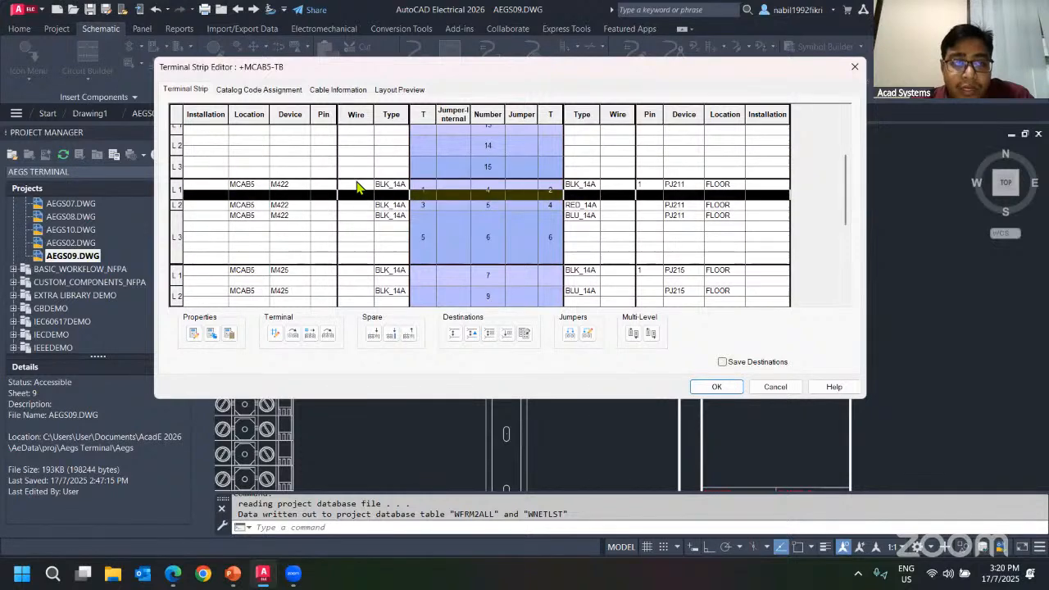
pyautogui.click(357, 205)
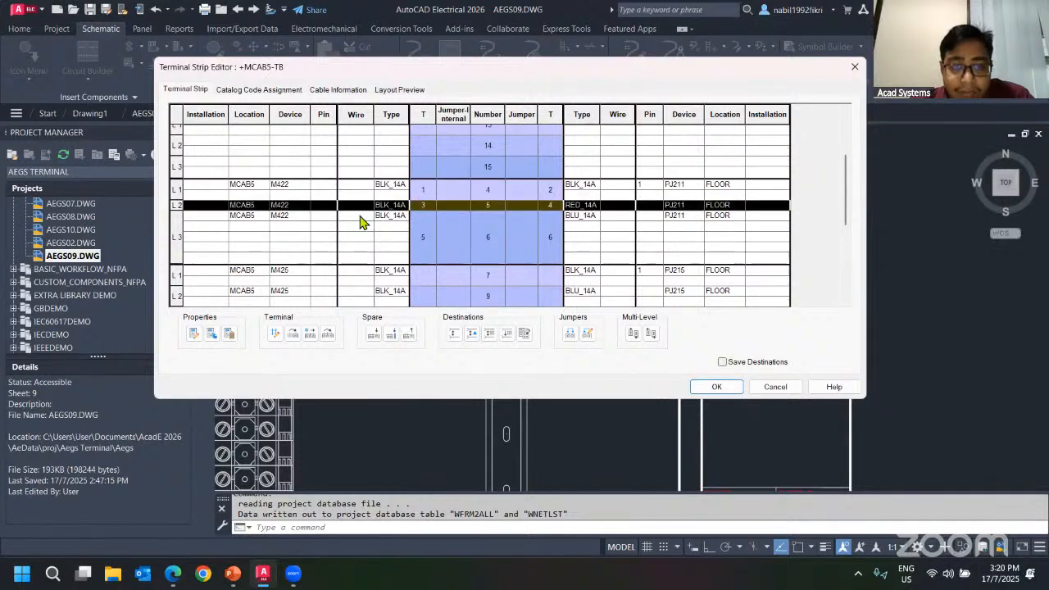
pyautogui.click(383, 231)
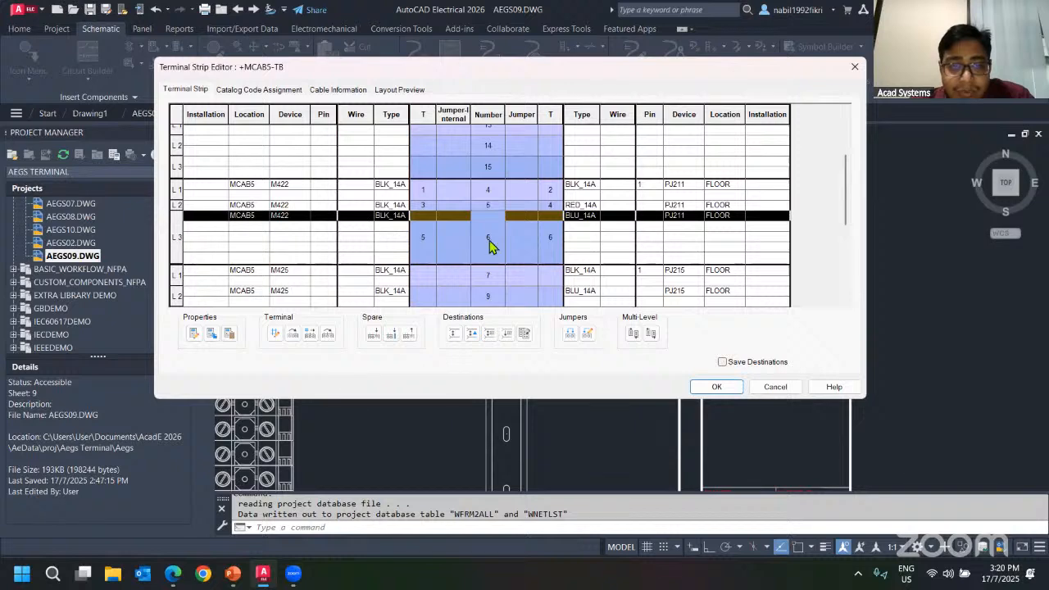
pyautogui.click(356, 226)
pyautogui.click(358, 236)
pyautogui.click(358, 247)
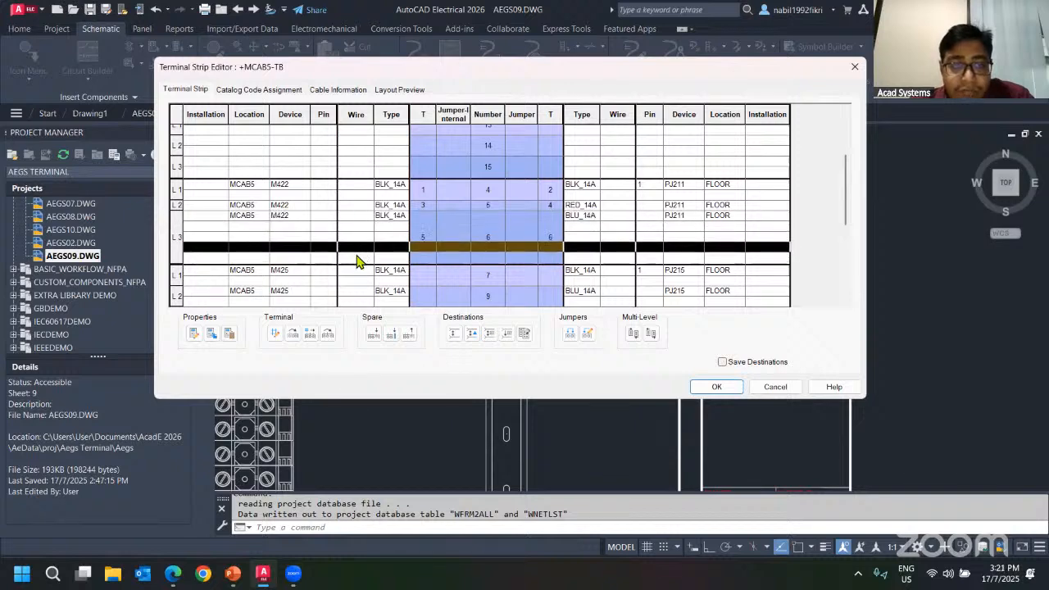
pyautogui.click(356, 259)
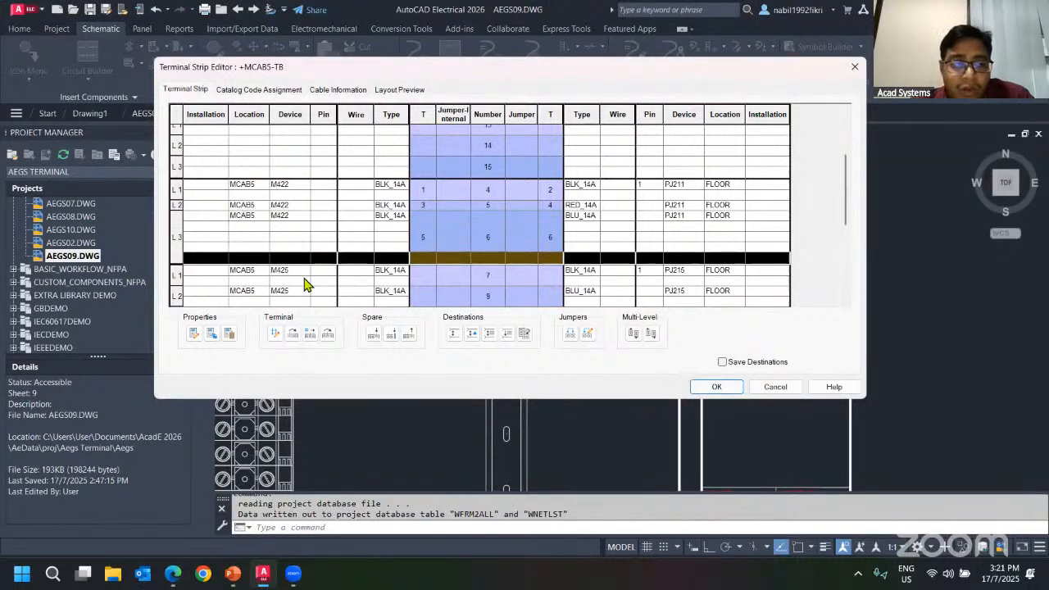
pyautogui.click(194, 332)
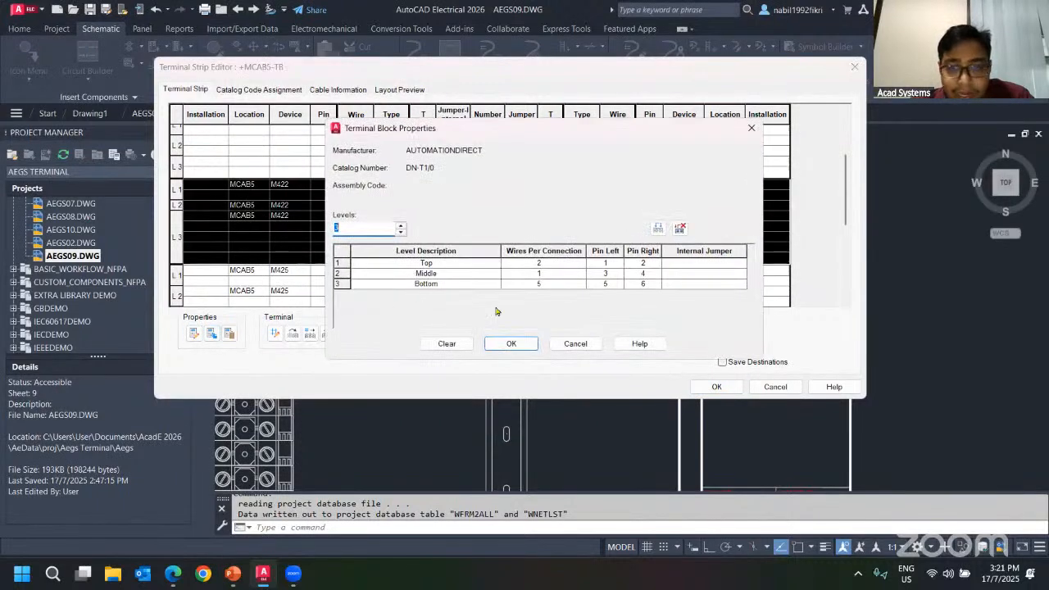
# Set wires per connection to 2 for the Middle and Bottom levels of the multi-level terminal block, then apply the strip edits.
pyautogui.click(575, 343)
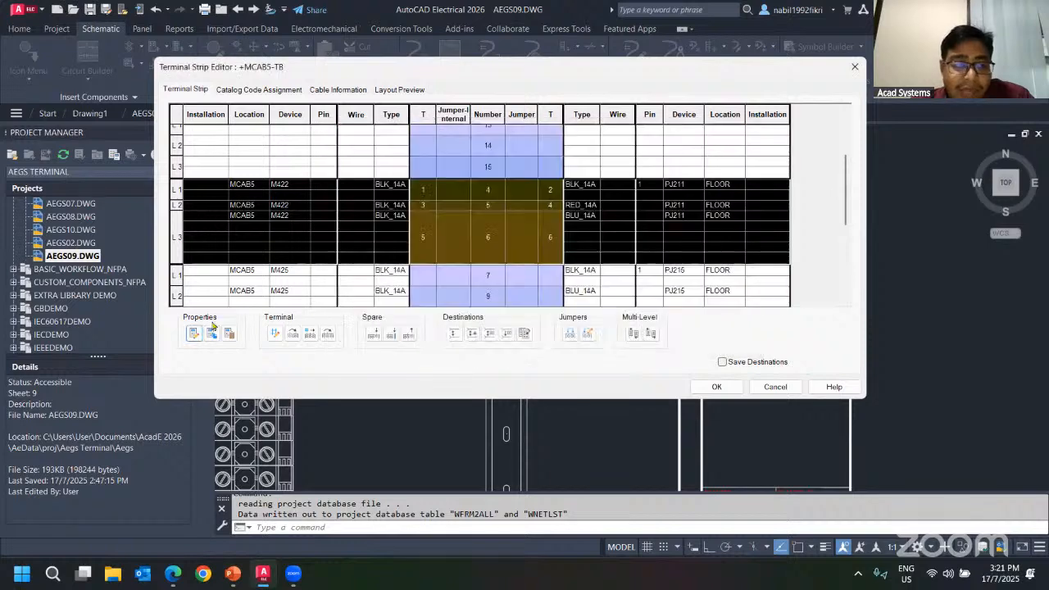
pyautogui.click(194, 333)
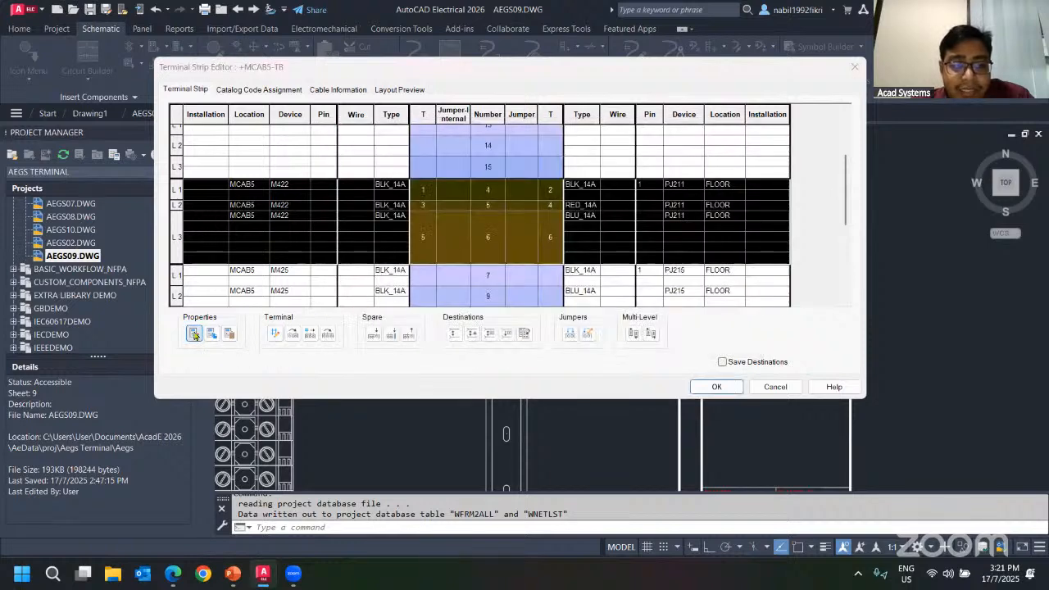
pyautogui.click(539, 263)
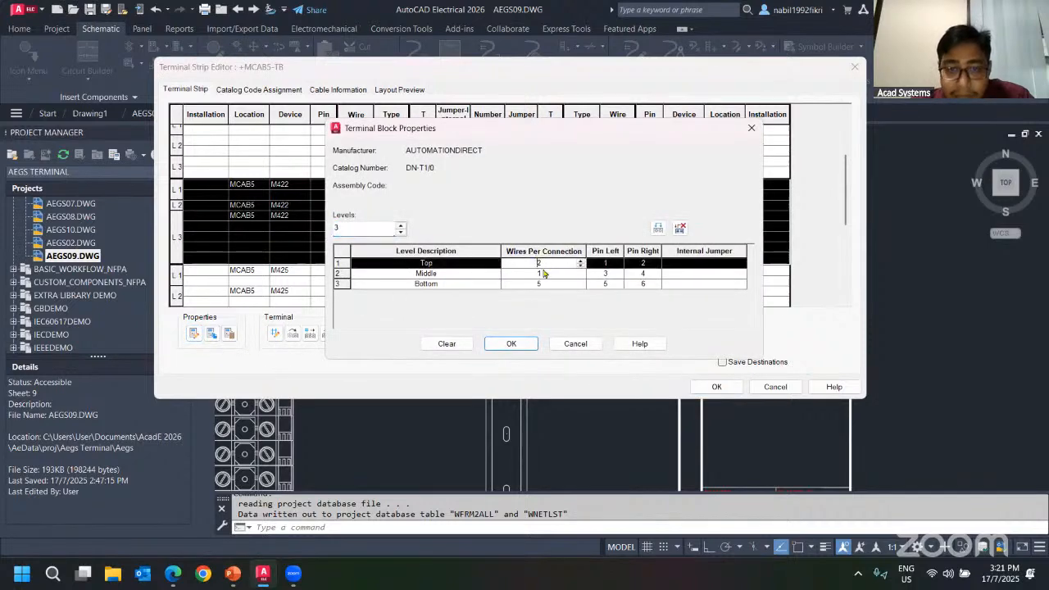
pyautogui.click(541, 274)
pyautogui.write('2')
pyautogui.click(541, 284)
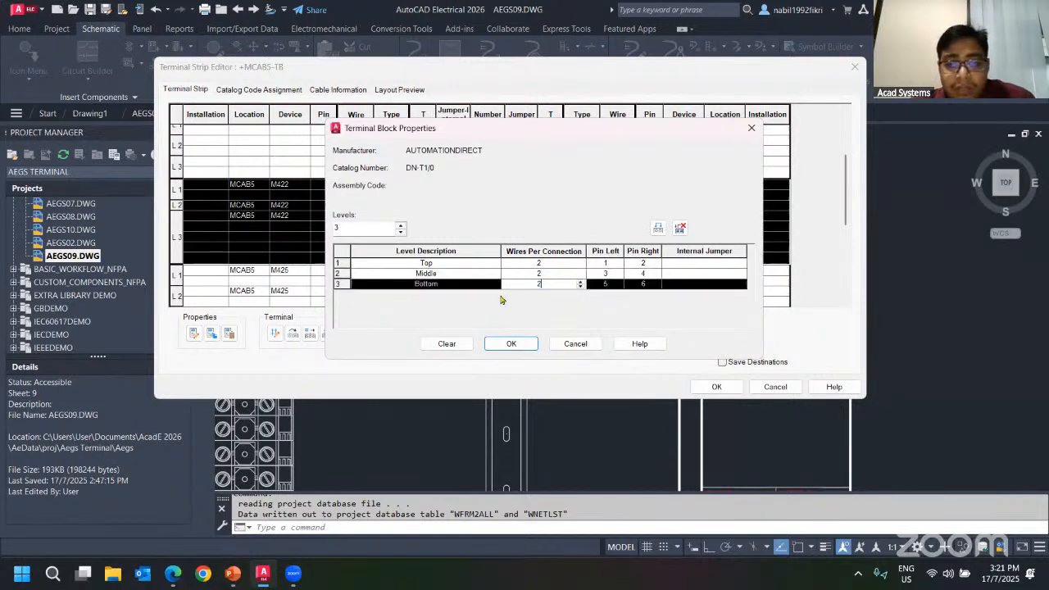
pyautogui.write('2')
pyautogui.click(511, 343)
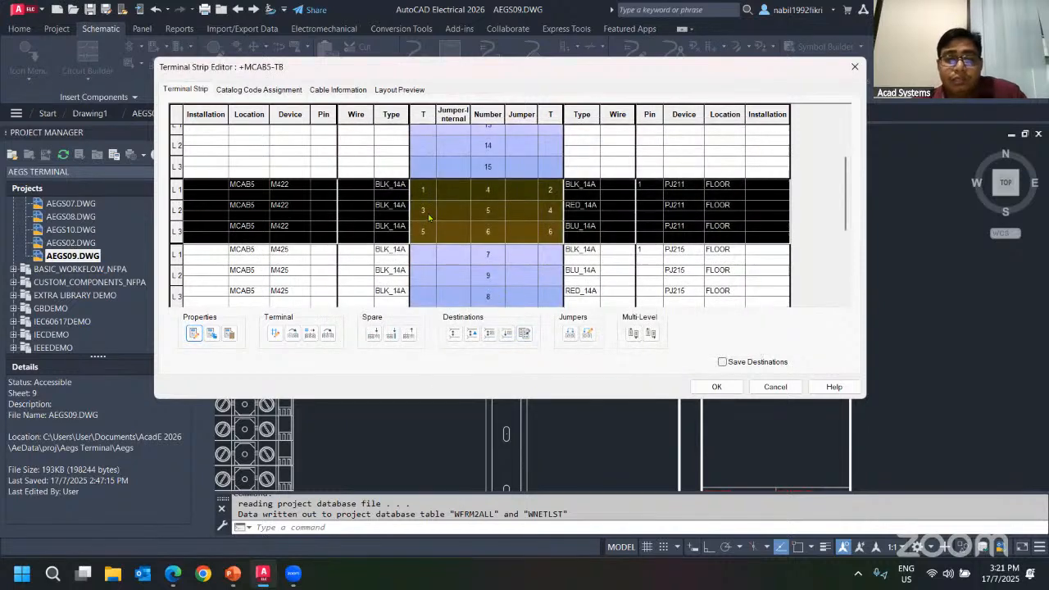
pyautogui.click(372, 195)
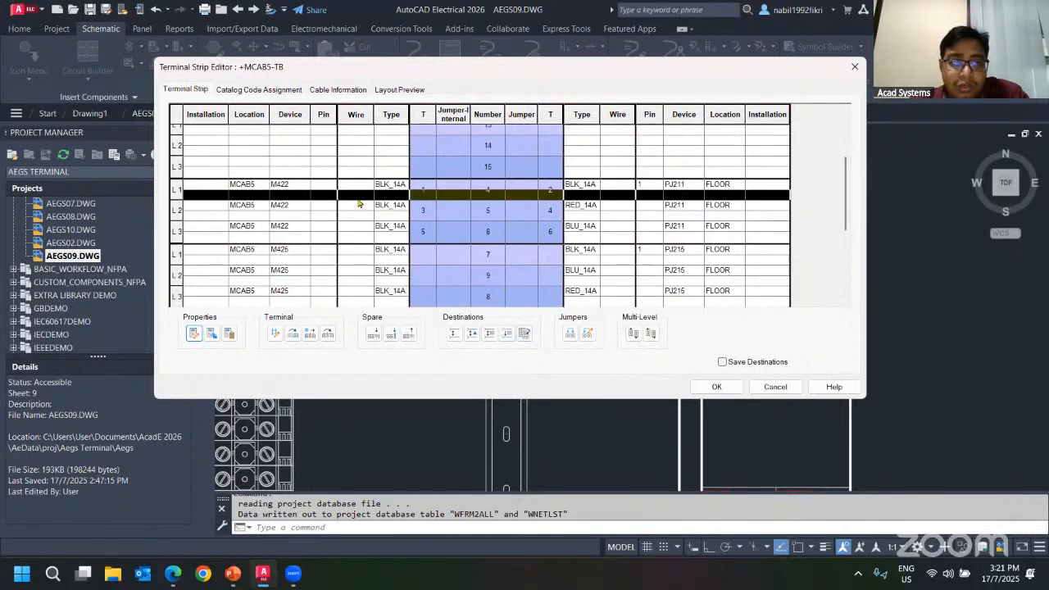
pyautogui.click(714, 386)
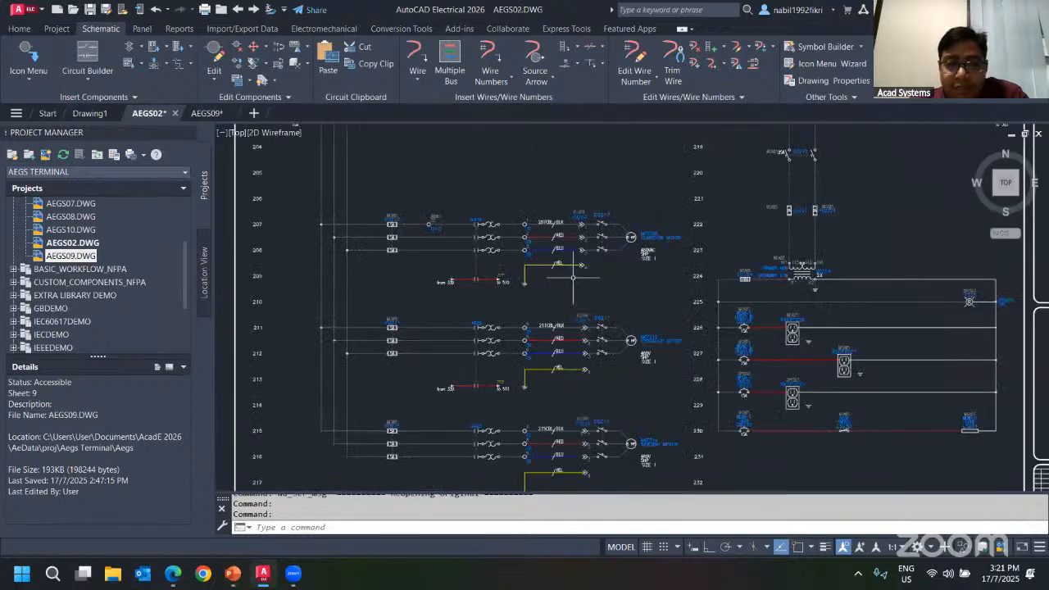
# Insert a square terminal on the motor's first wire after DS211, assigned to strip TB at location MCAB5 as terminal 33.
pyautogui.scroll(5, 557, 222)
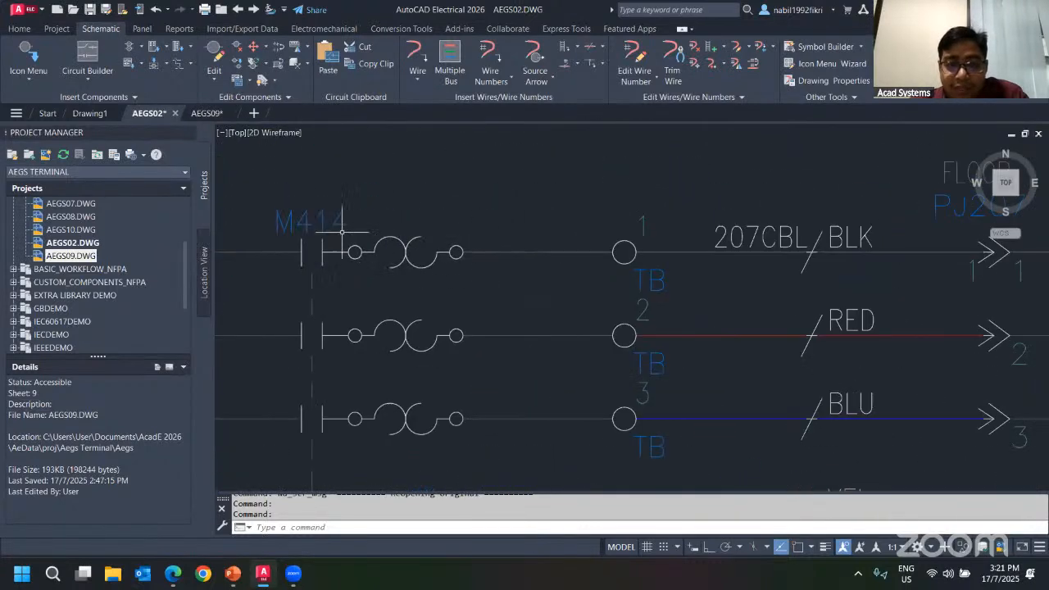
pyautogui.scroll(-4, 341, 232)
pyautogui.scroll(4, 320, 231)
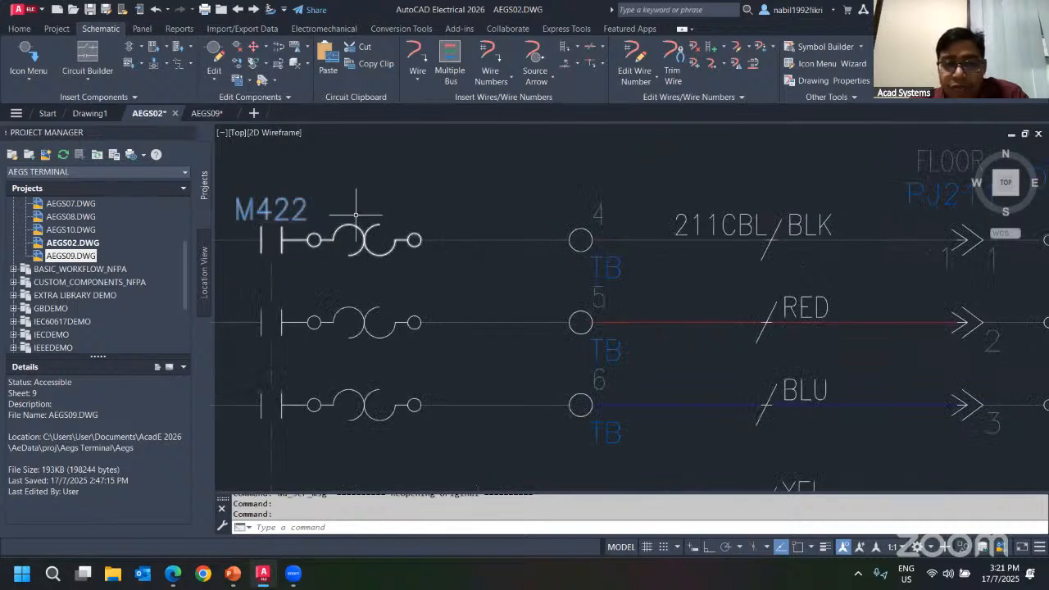
pyautogui.scroll(-2, 380, 229)
pyautogui.moveTo(528, 225); pyautogui.dragTo(482, 241, button='middle')
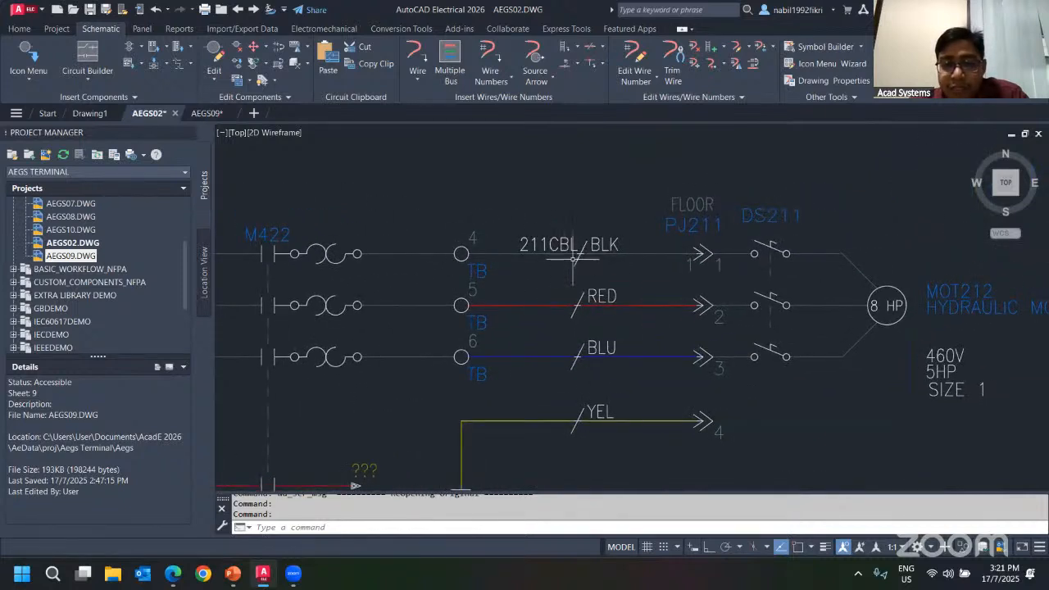
pyautogui.scroll(2, 573, 256)
pyautogui.scroll(-2, 575, 250)
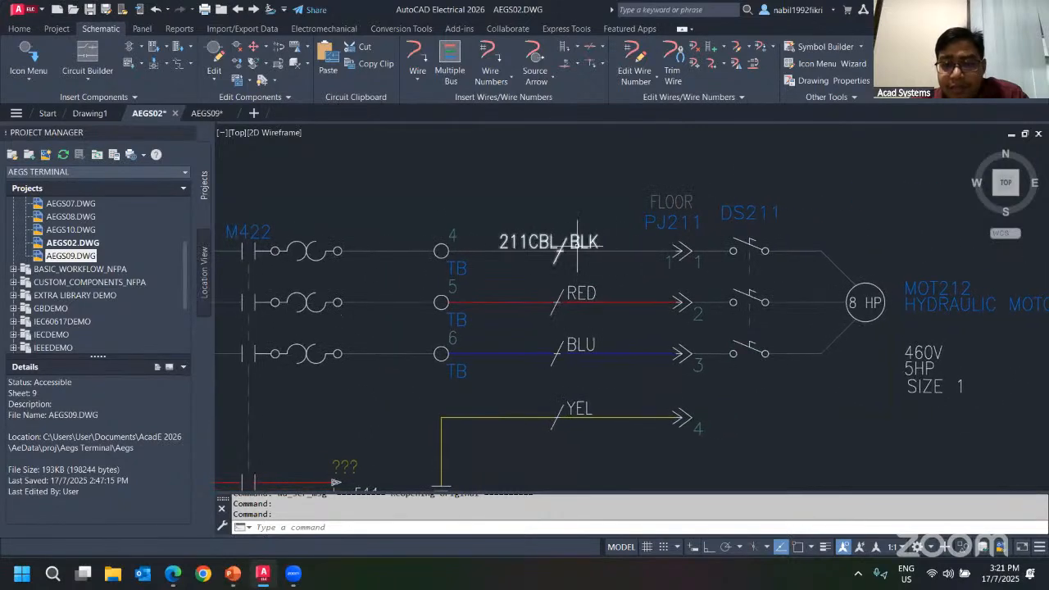
pyautogui.moveTo(737, 223); pyautogui.dragTo(477, 197, button='middle')
pyautogui.scroll(2, 480, 221)
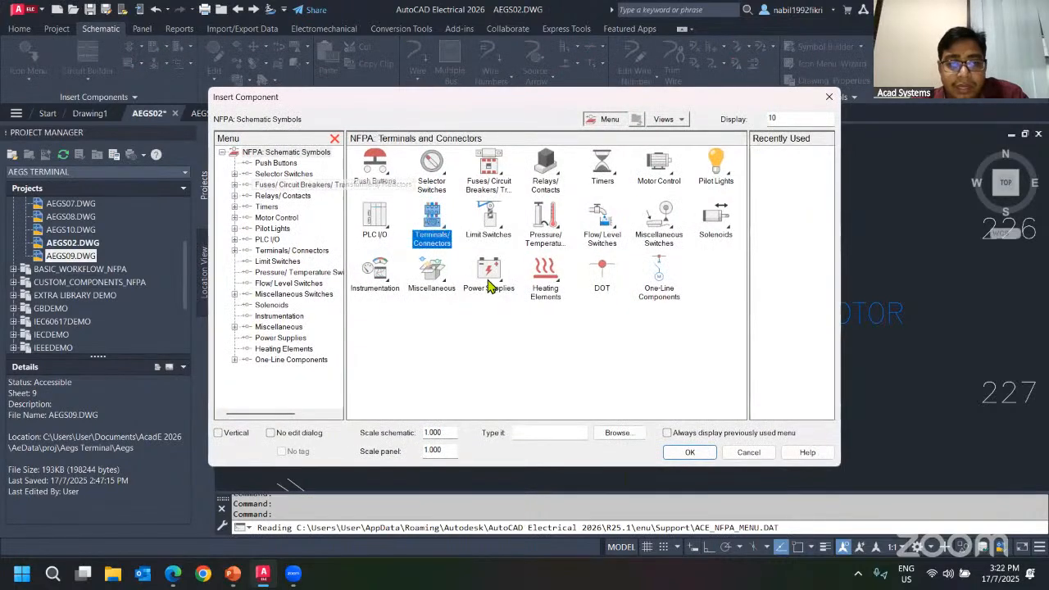
pyautogui.click(432, 220)
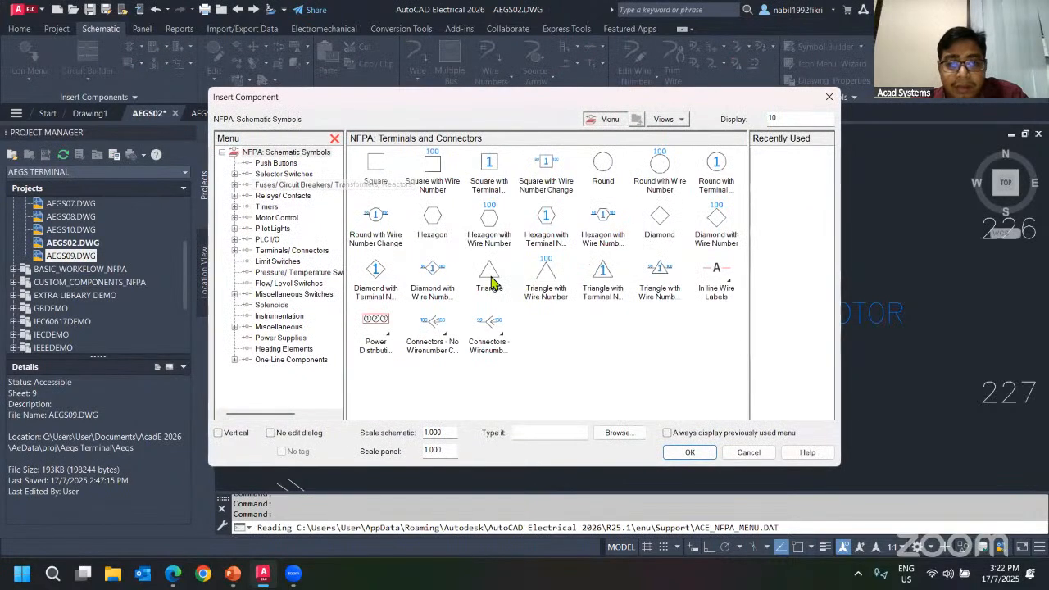
pyautogui.click(489, 168)
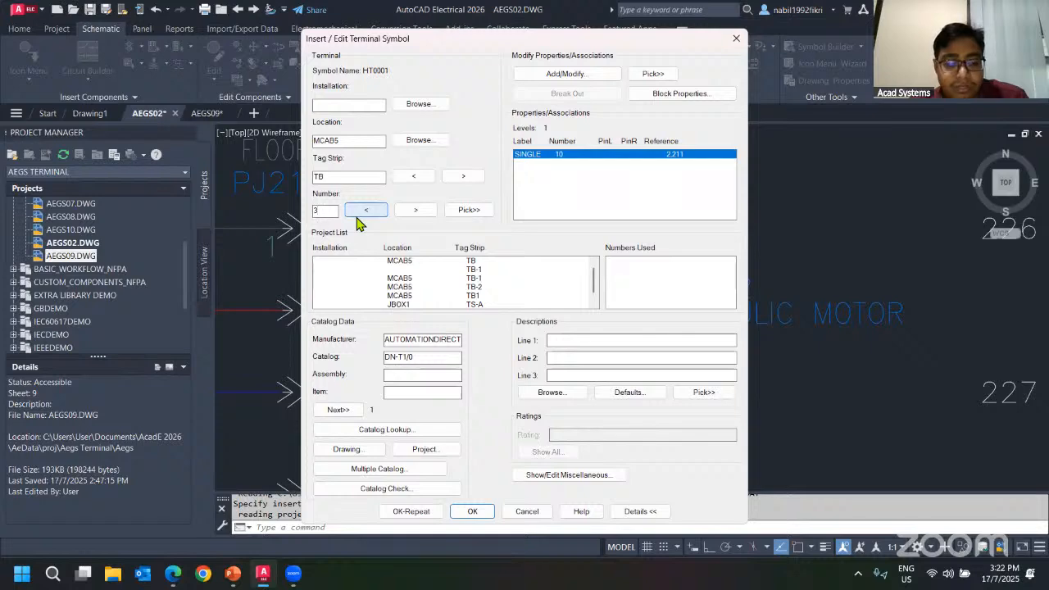
pyautogui.click(472, 510)
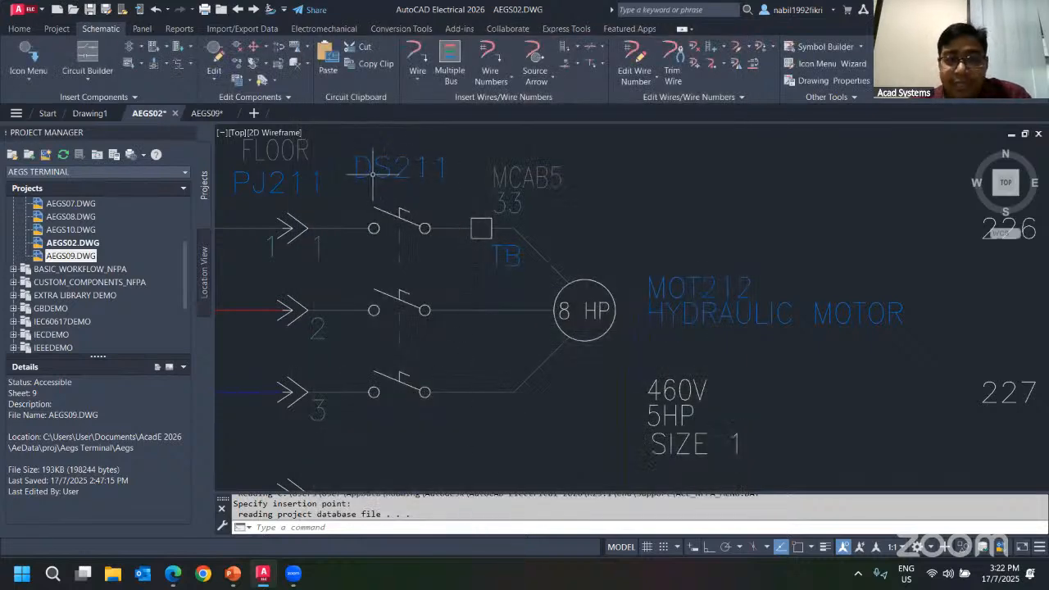
# Open the Terminal Strip Editor for the TB footprint in AEGS09 to review terminal 33, then cancel.
pyautogui.click(219, 115)
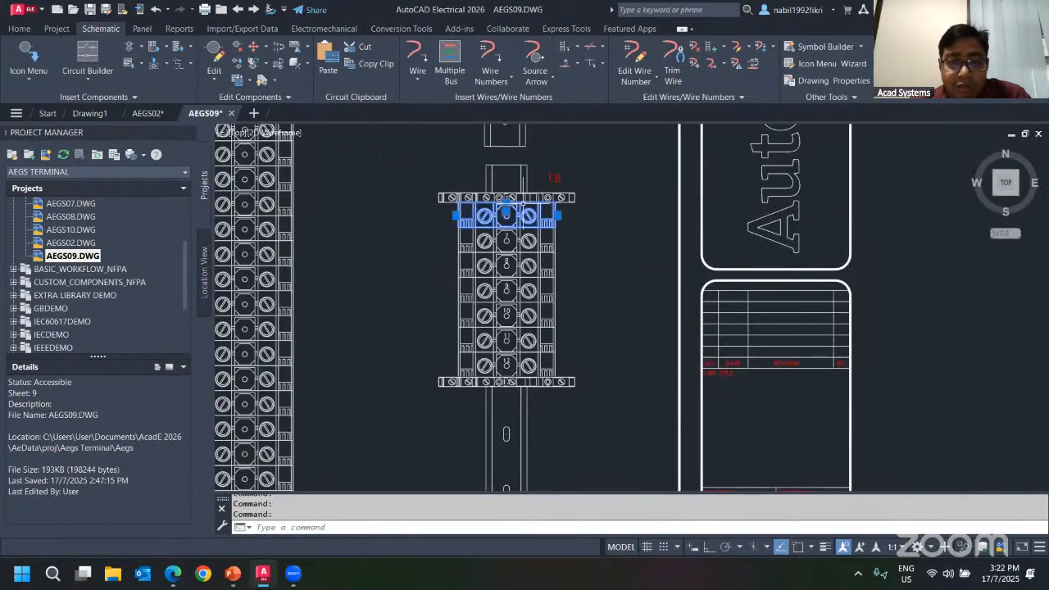
pyautogui.rightClick(520, 205)
pyautogui.click(466, 224)
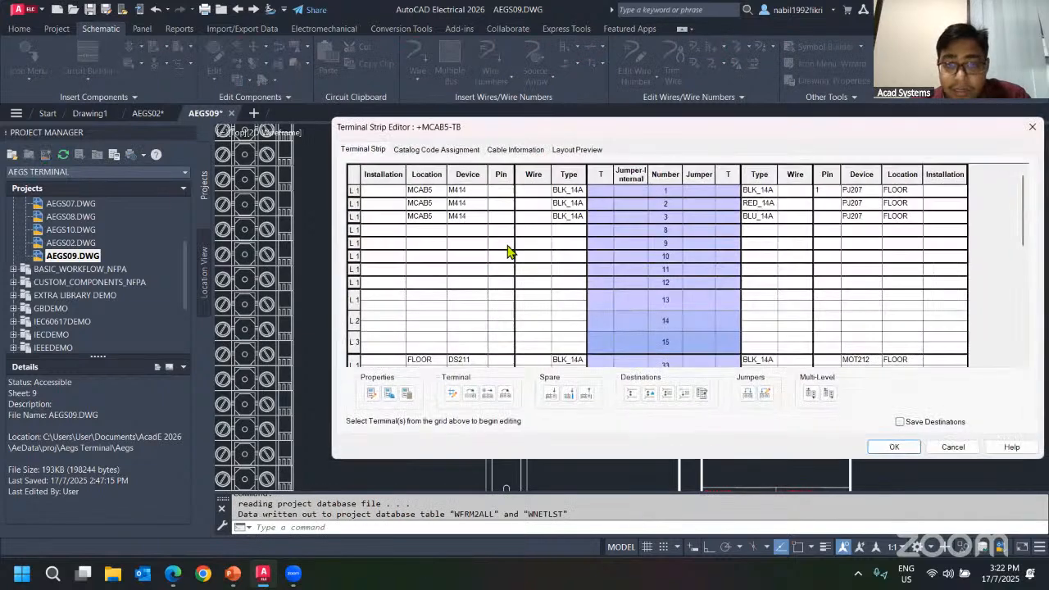
pyautogui.scroll(-5, 565, 274)
pyautogui.scroll(2, 664, 246)
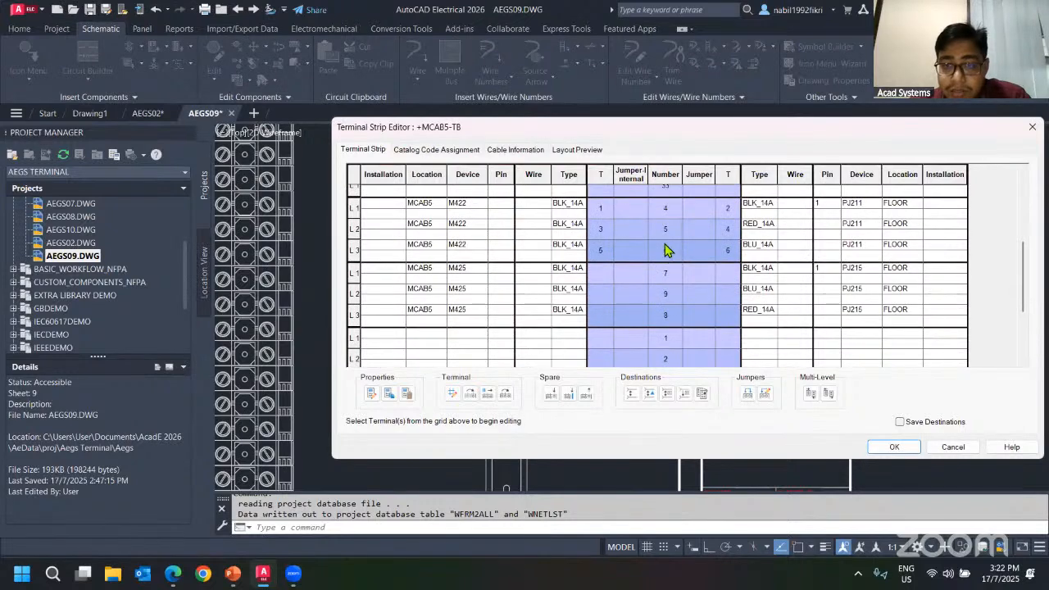
pyautogui.click(606, 252)
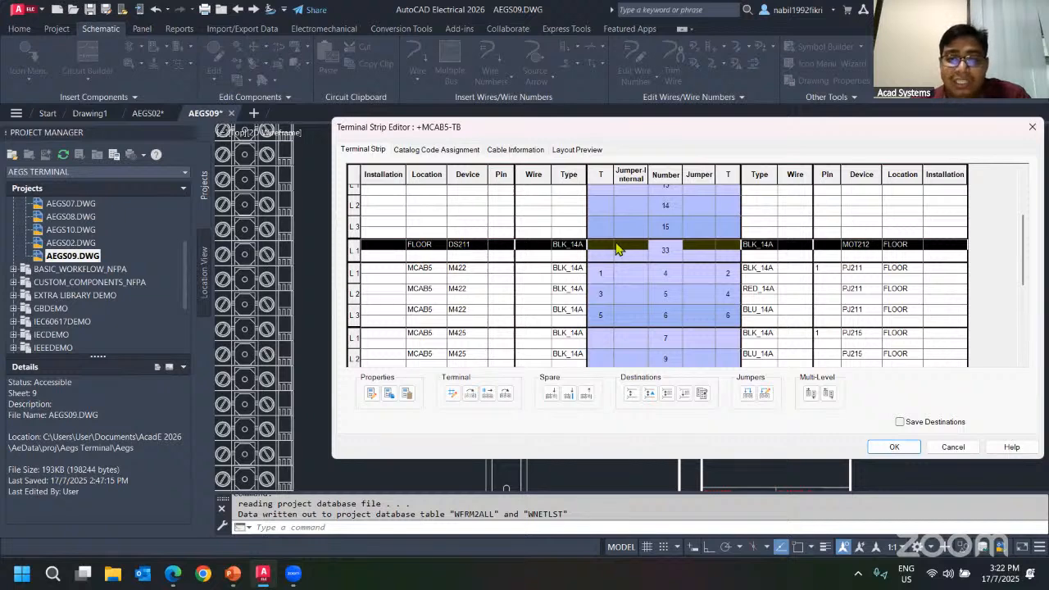
pyautogui.click(953, 446)
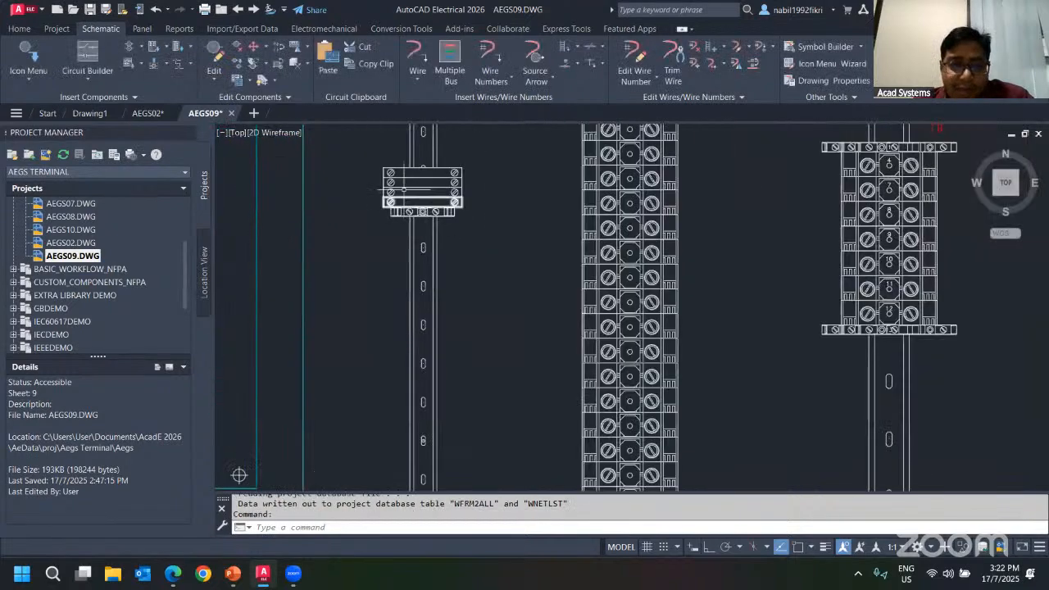
# Inspect the panel terminal footprints in AEGS09 and the motor circuits in AEGS02, switching between the two drawings.
pyautogui.scroll(2, 403, 189)
pyautogui.moveTo(484, 206); pyautogui.dragTo(587, 287, button='middle')
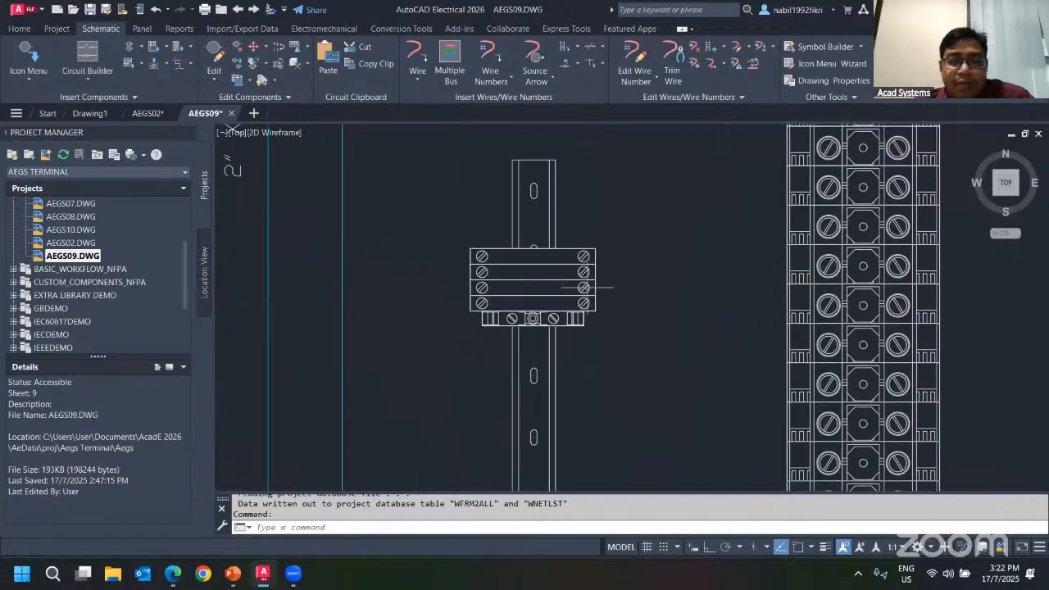
pyautogui.scroll(2, 583, 287)
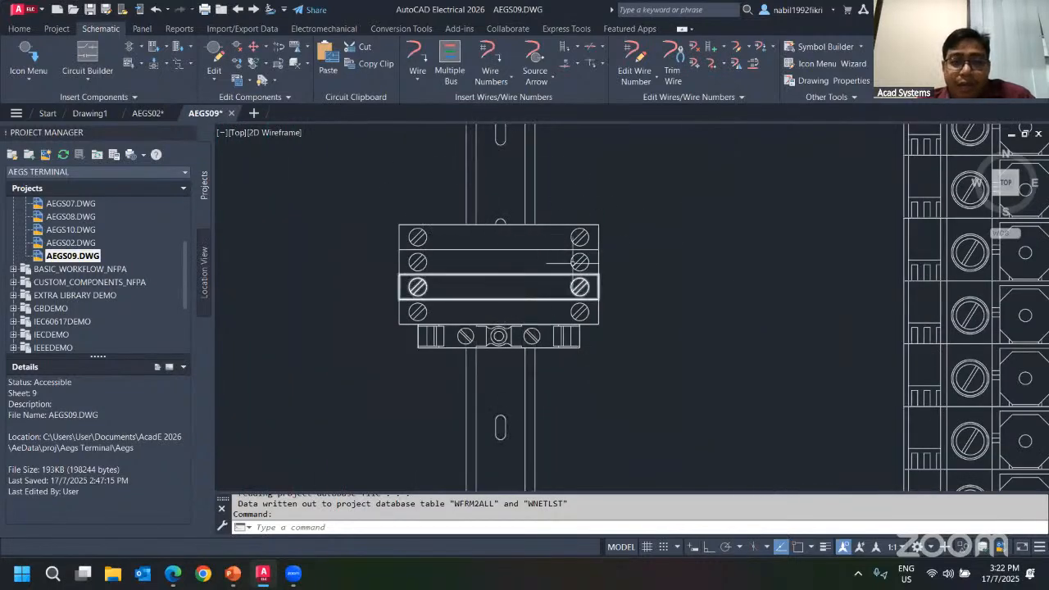
pyautogui.click(143, 117)
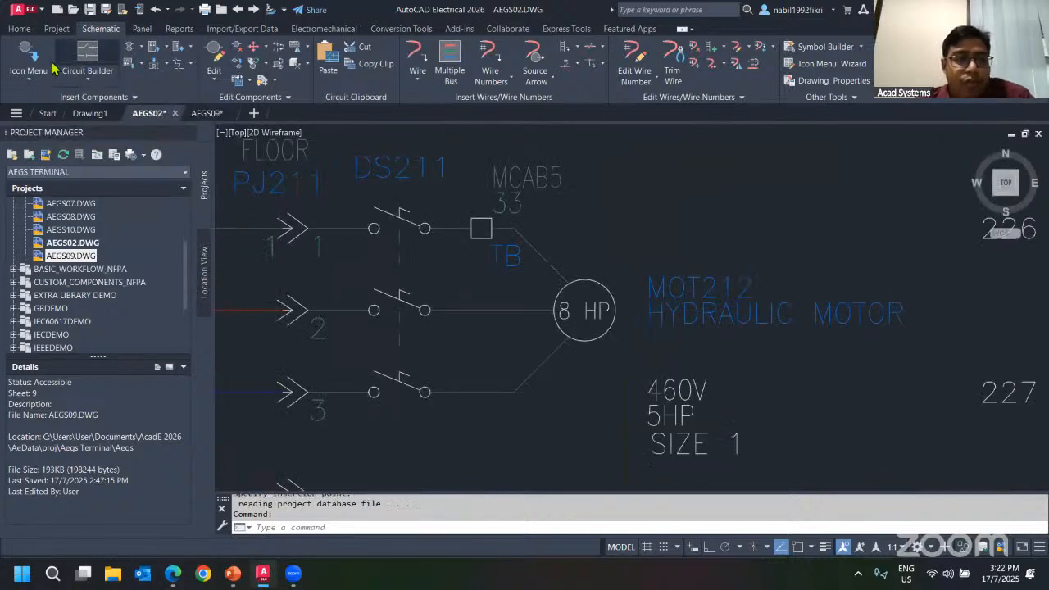
pyautogui.scroll(-2, 385, 198)
pyautogui.moveTo(385, 198); pyautogui.dragTo(597, 217, button='middle')
pyautogui.scroll(-2, 597, 216)
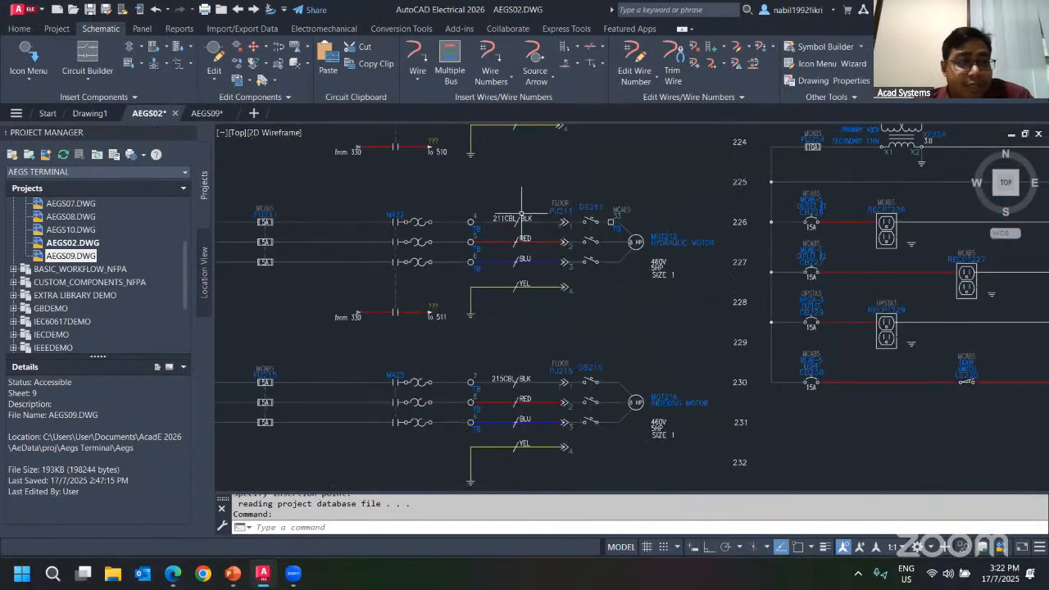
pyautogui.scroll(-2, 412, 196)
pyautogui.click(206, 113)
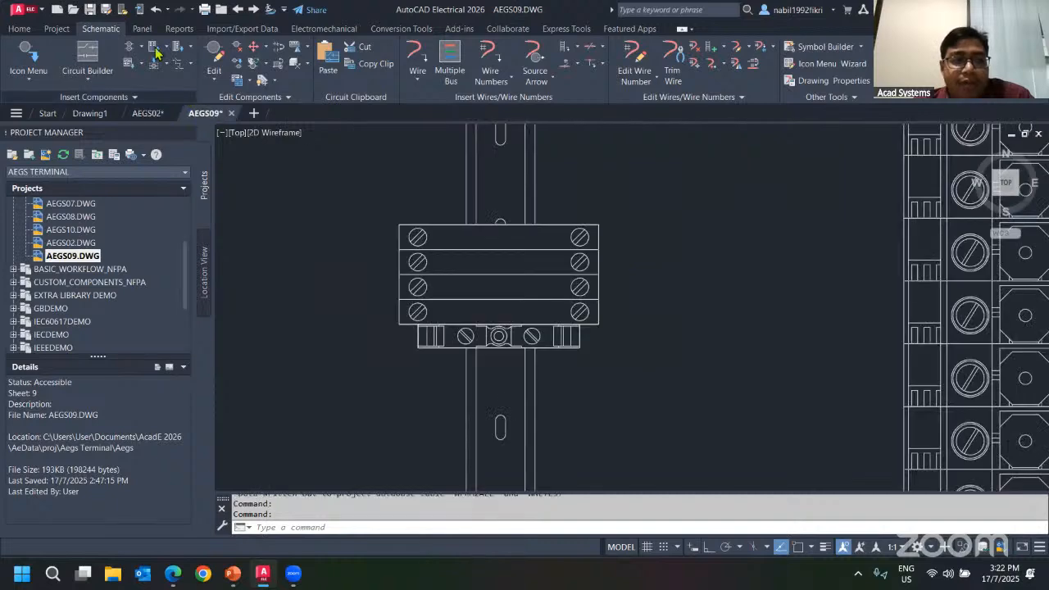
pyautogui.click(147, 114)
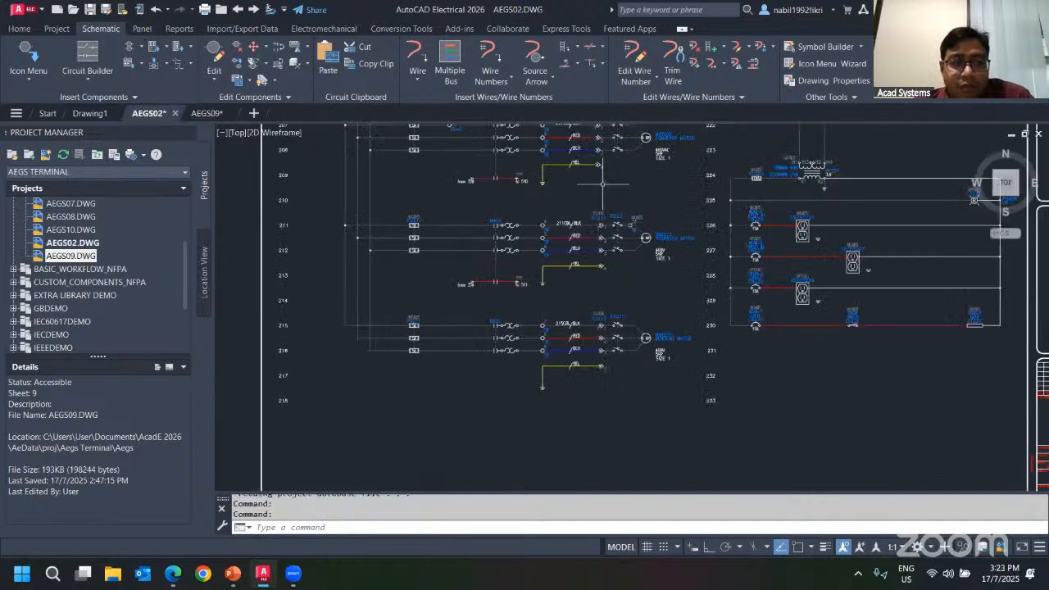
pyautogui.scroll(3, 603, 184)
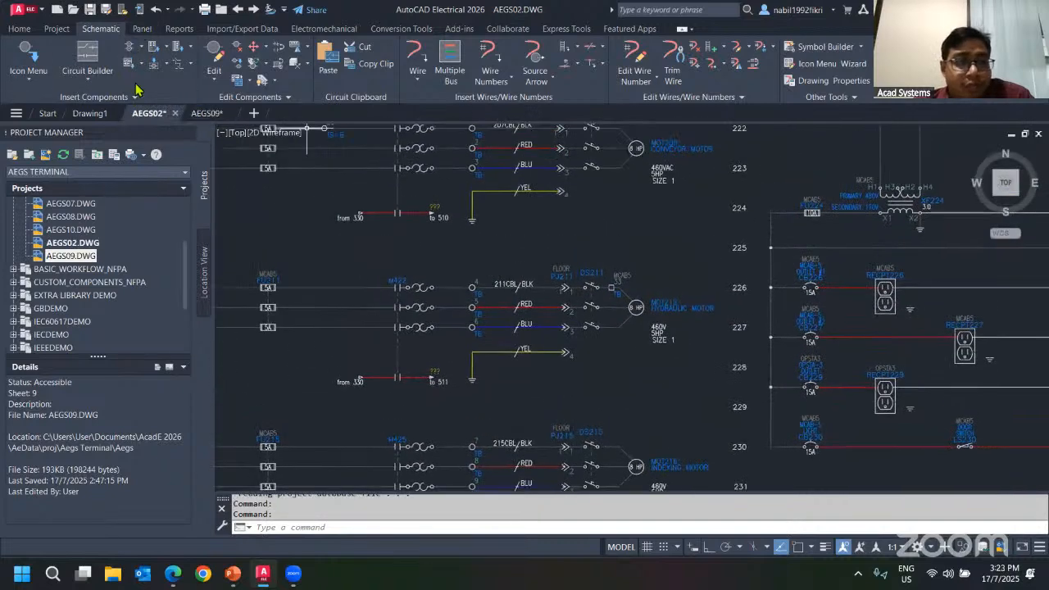
# Extract the panel terminal list for the whole project from drawing AEGS09.DWG.
pyautogui.click(27, 84)
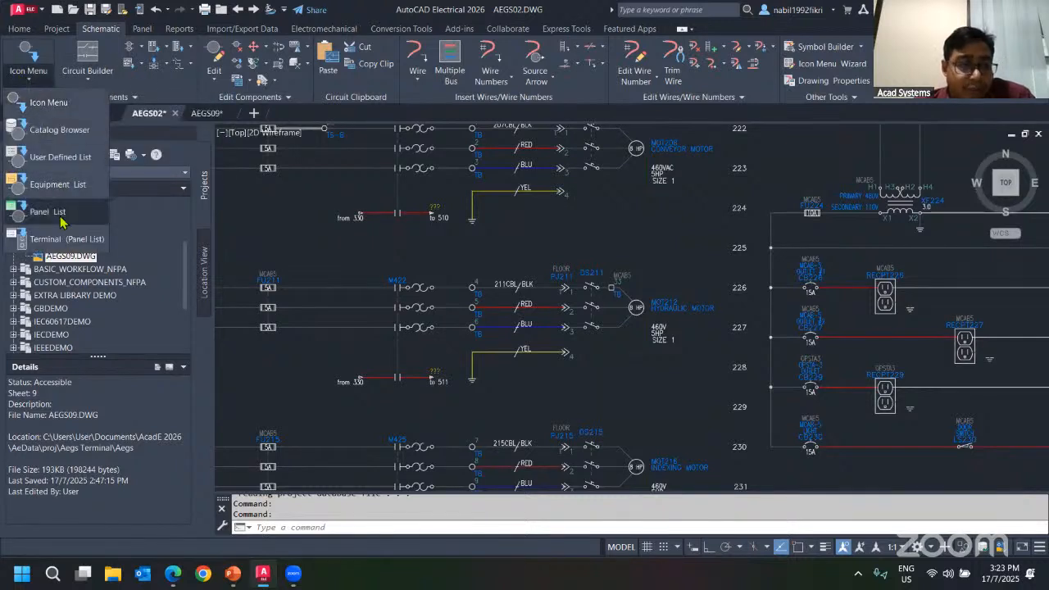
pyautogui.click(48, 249)
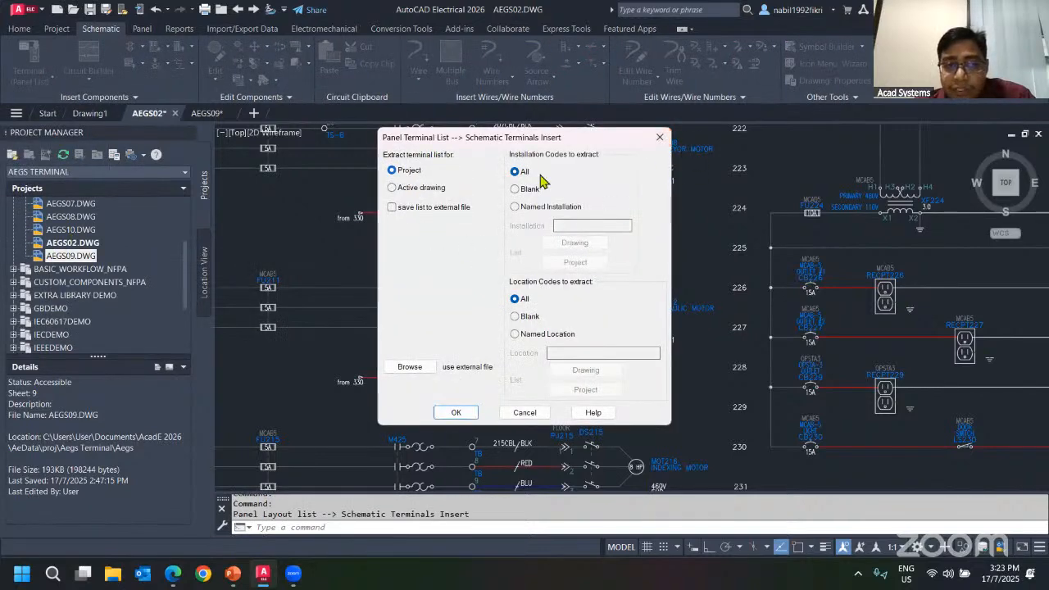
pyautogui.click(456, 413)
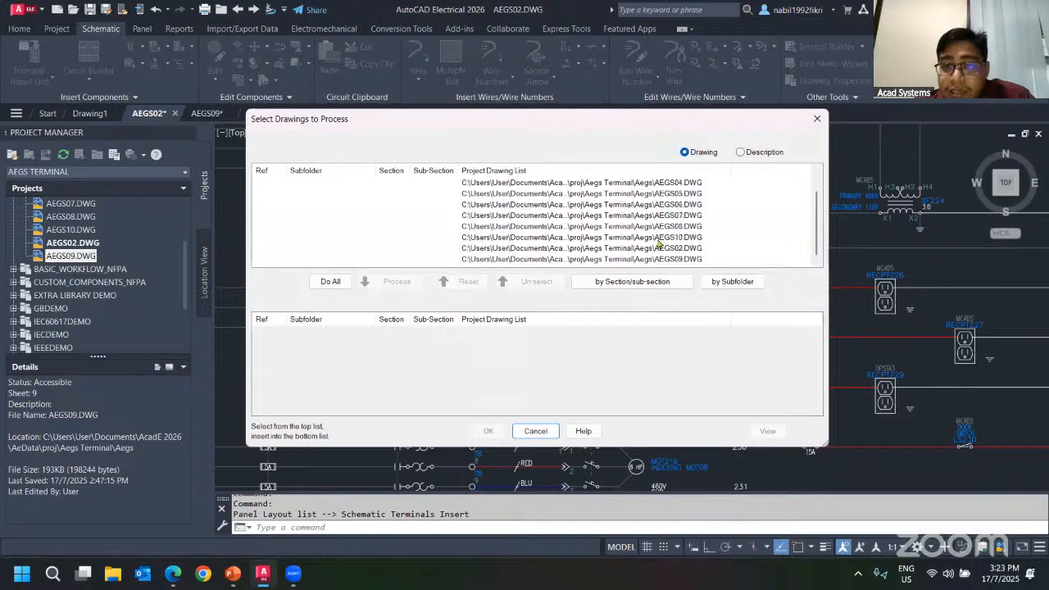
pyautogui.click(678, 258)
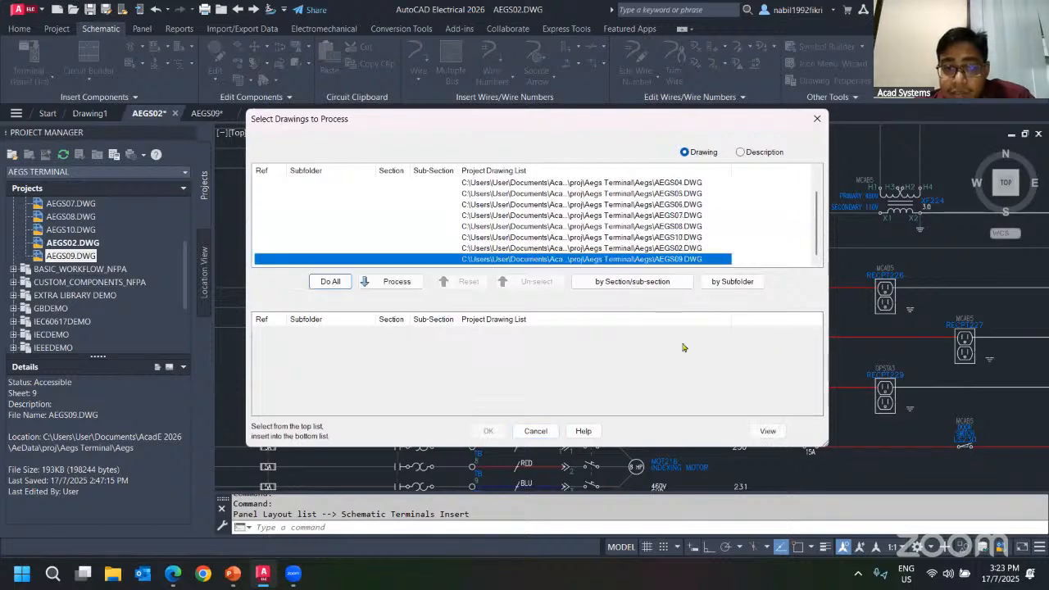
pyautogui.click(397, 282)
pyautogui.click(488, 430)
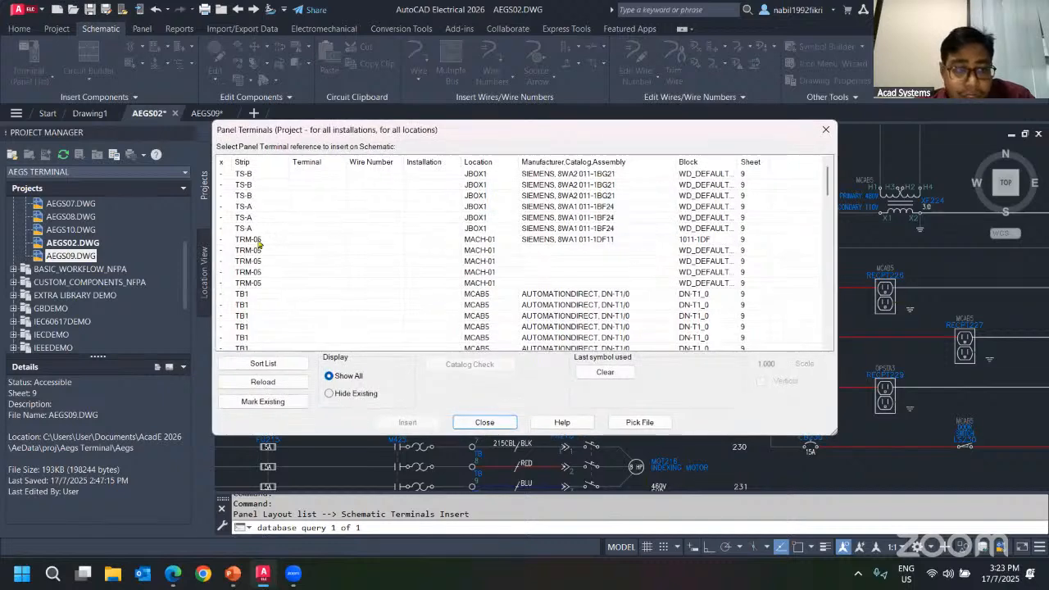
# Pick a TRM-05 panel terminal at MACH-01 for insertion and choose the round terminal symbol HT0002.
pyautogui.click(257, 240)
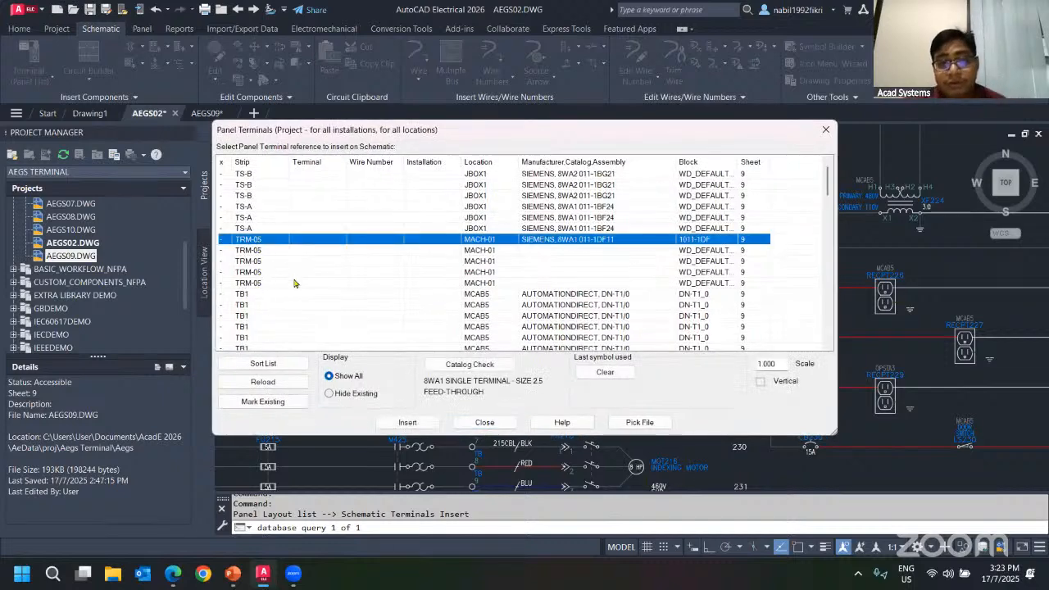
pyautogui.click(267, 261)
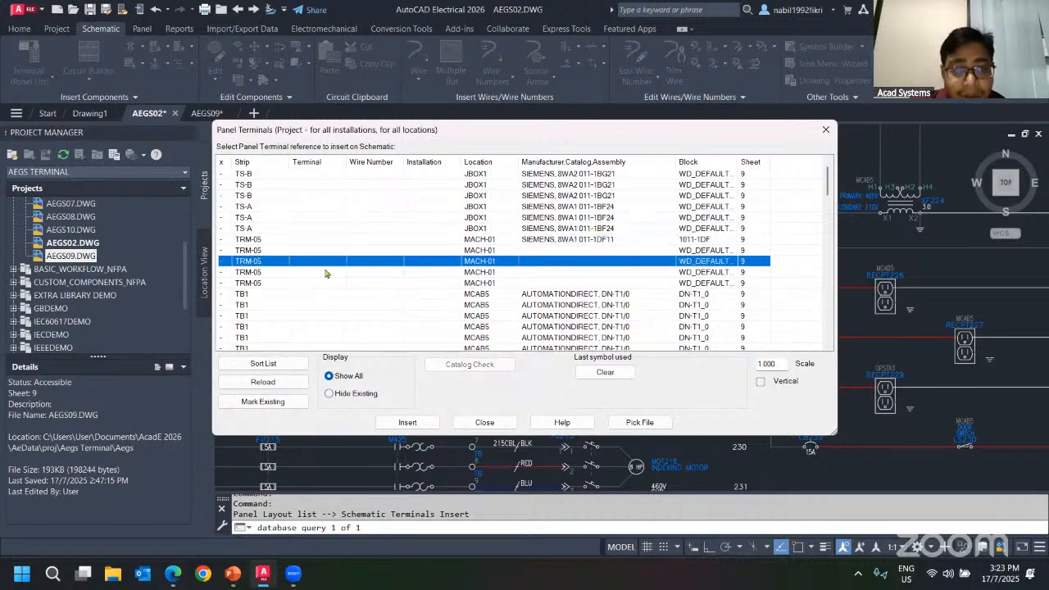
pyautogui.moveTo(484, 121); pyautogui.dragTo(854, 235)
pyautogui.moveTo(578, 235); pyautogui.dragTo(477, 148)
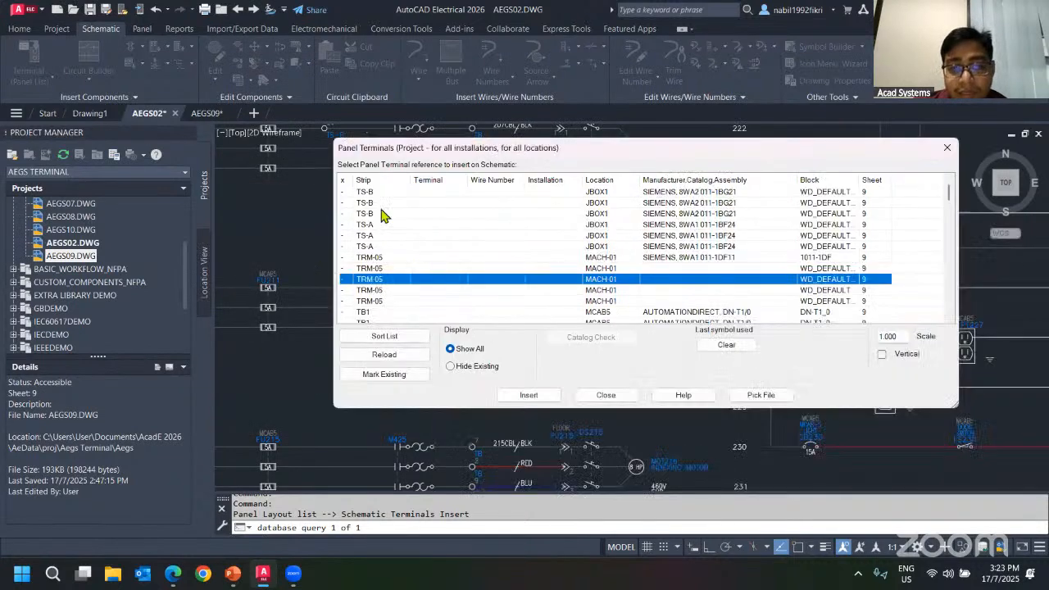
pyautogui.click(530, 396)
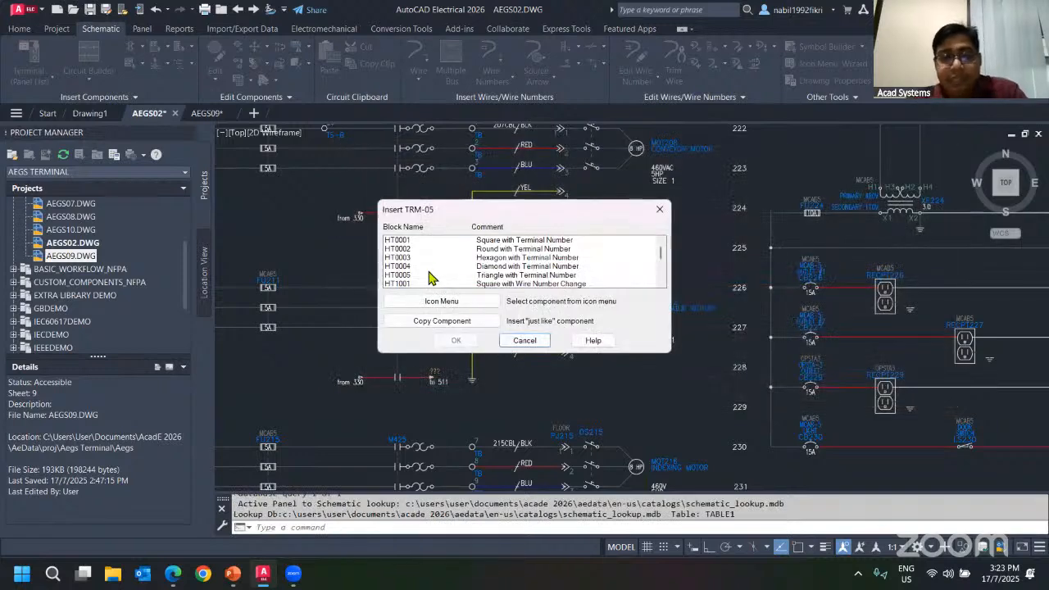
pyautogui.click(482, 249)
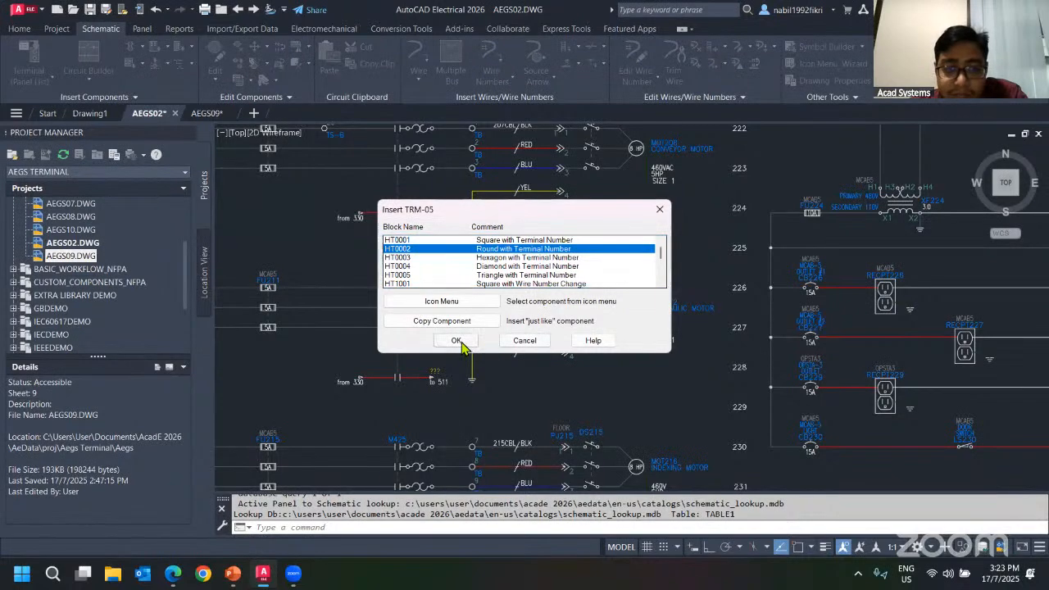
pyautogui.click(457, 340)
# Place TRM-05 terminal 50 on the M422 motor's middle wire, update the other drawings and save.
pyautogui.scroll(5, 374, 328)
pyautogui.moveTo(334, 303); pyautogui.dragTo(405, 297, button='middle')
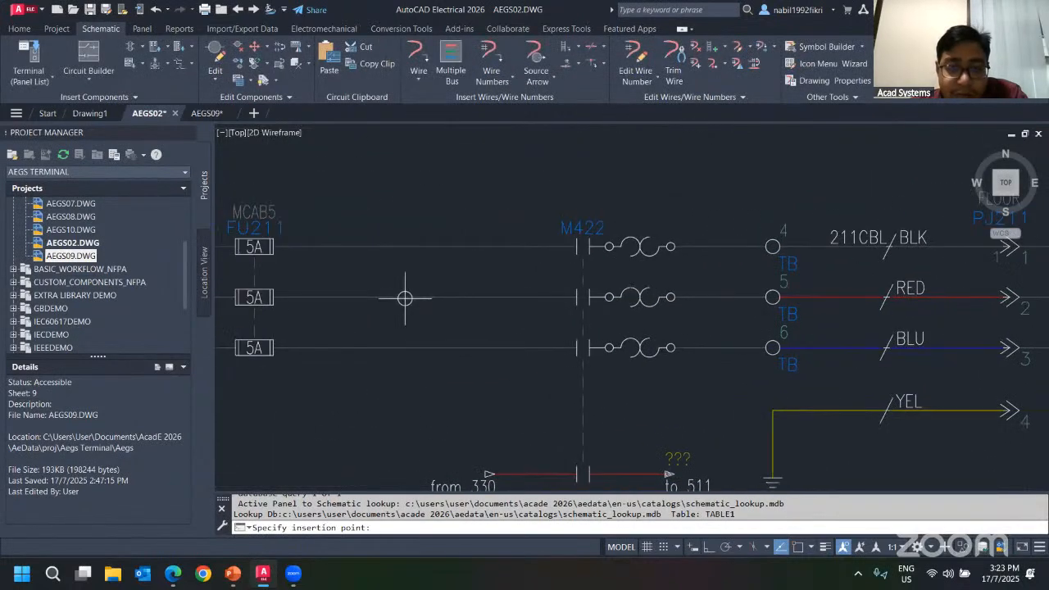
pyautogui.click(574, 345)
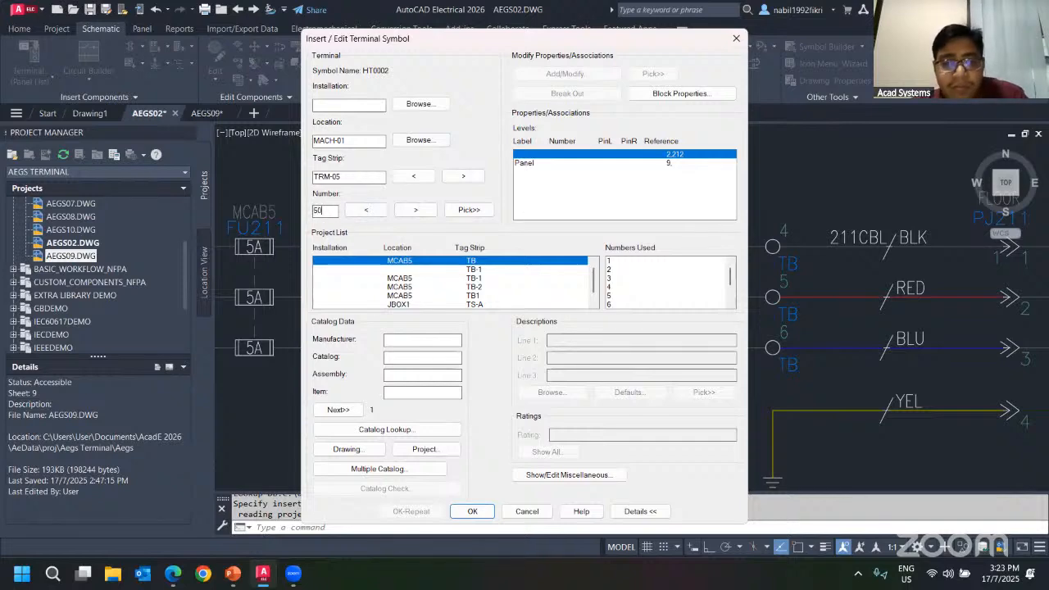
pyautogui.click(473, 511)
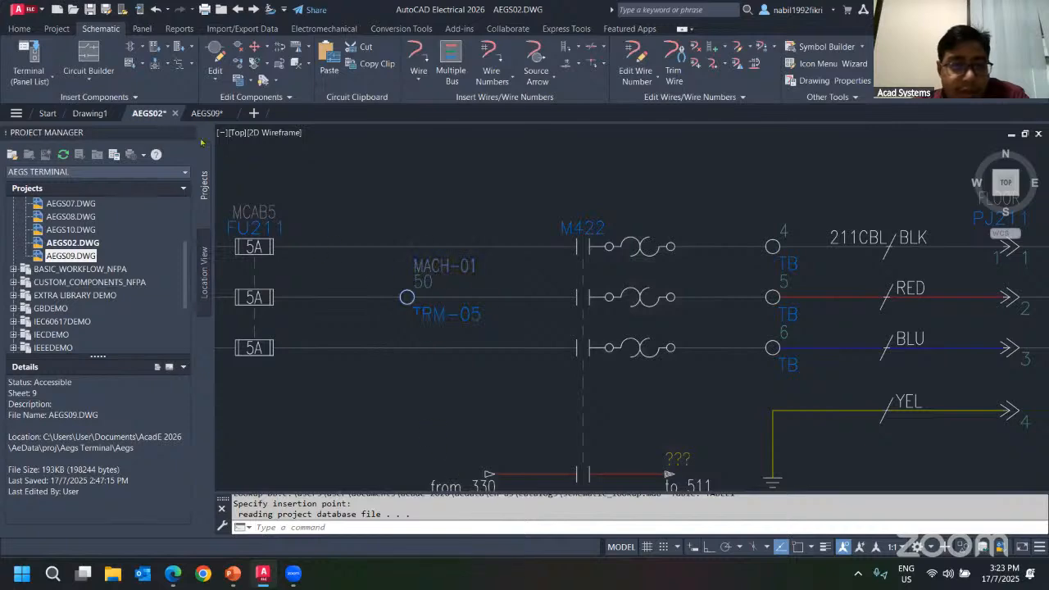
pyautogui.click(605, 394)
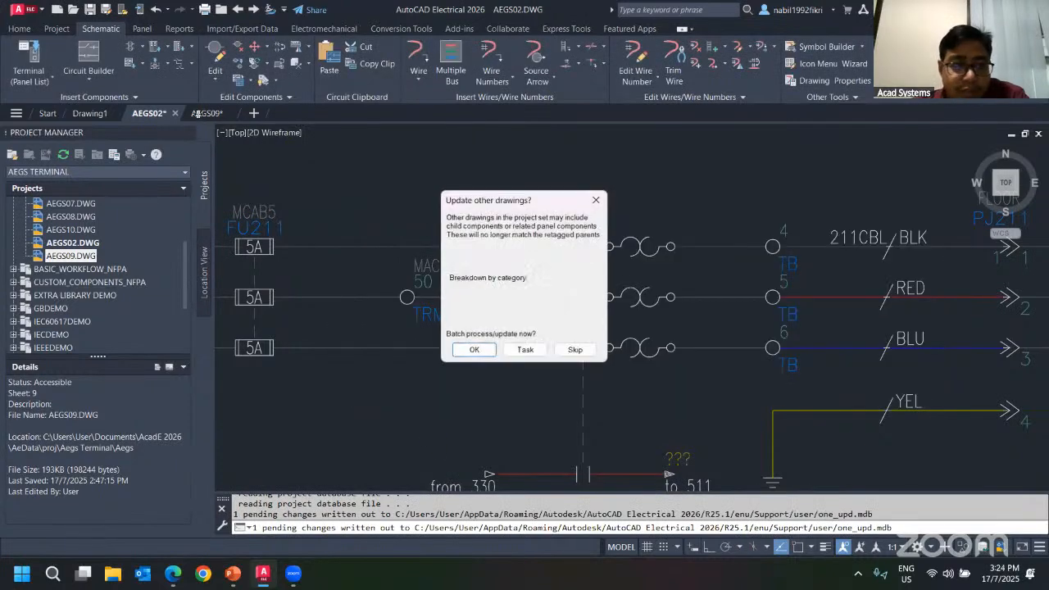
pyautogui.click(473, 350)
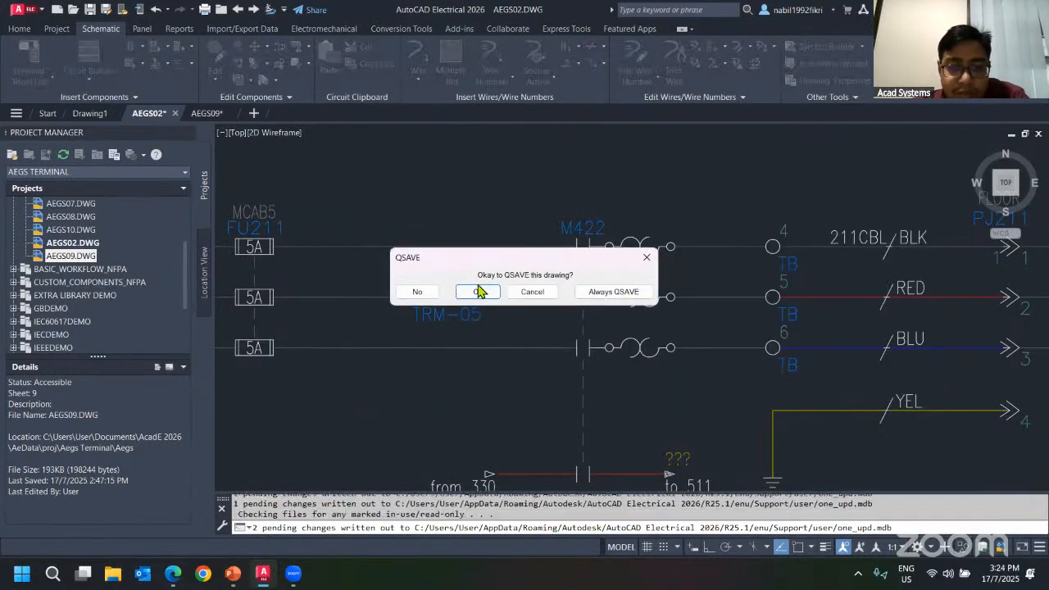
pyautogui.click(477, 289)
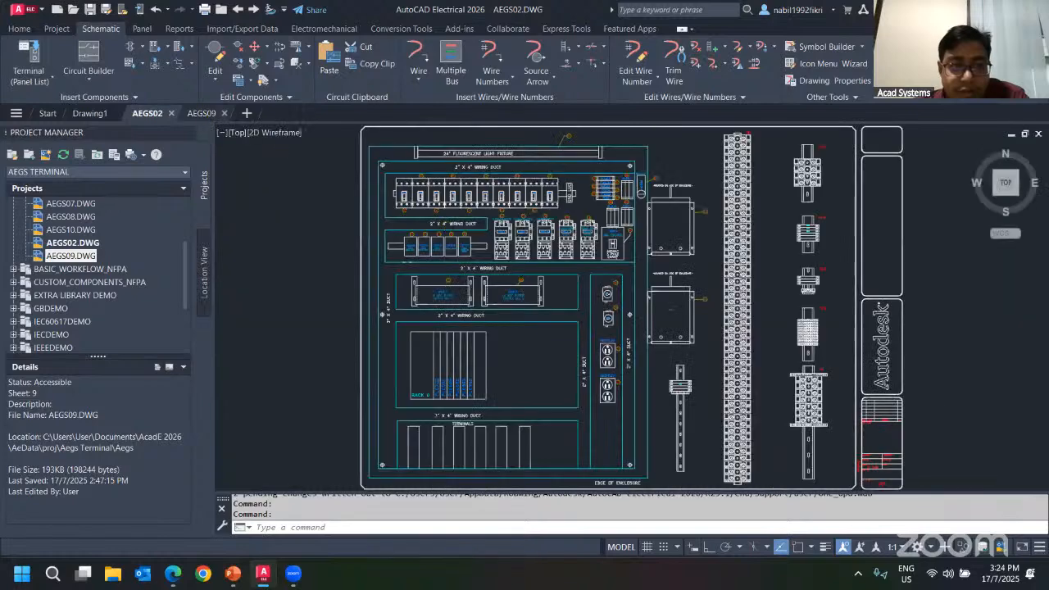
# Inspect terminal 50 in the AEGS09 panel layout and its schematic position in AEGS02, switching between drawings.
pyautogui.scroll(8, 679, 383)
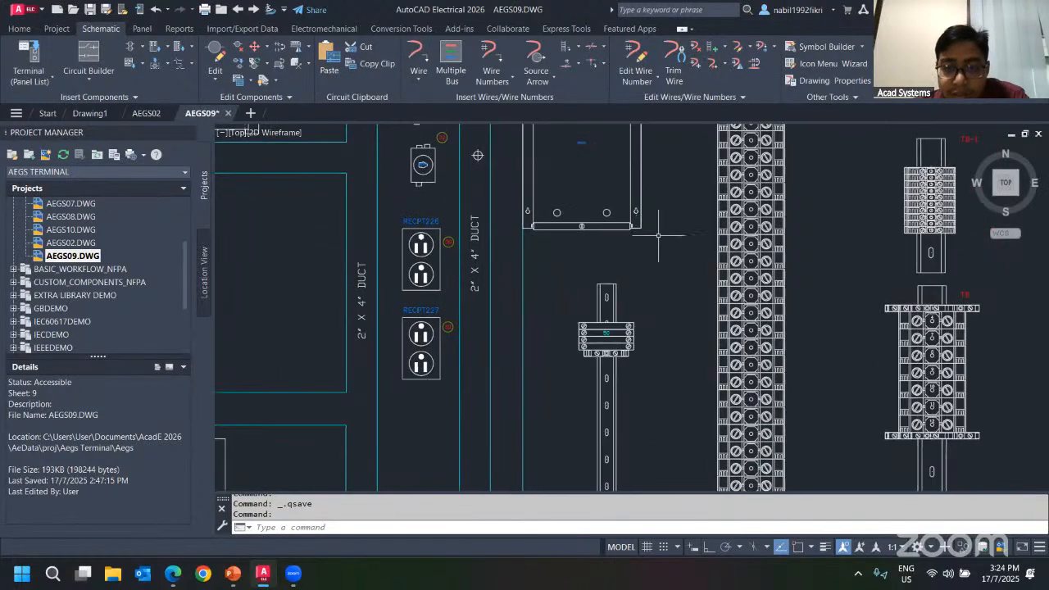
pyautogui.scroll(2, 557, 373)
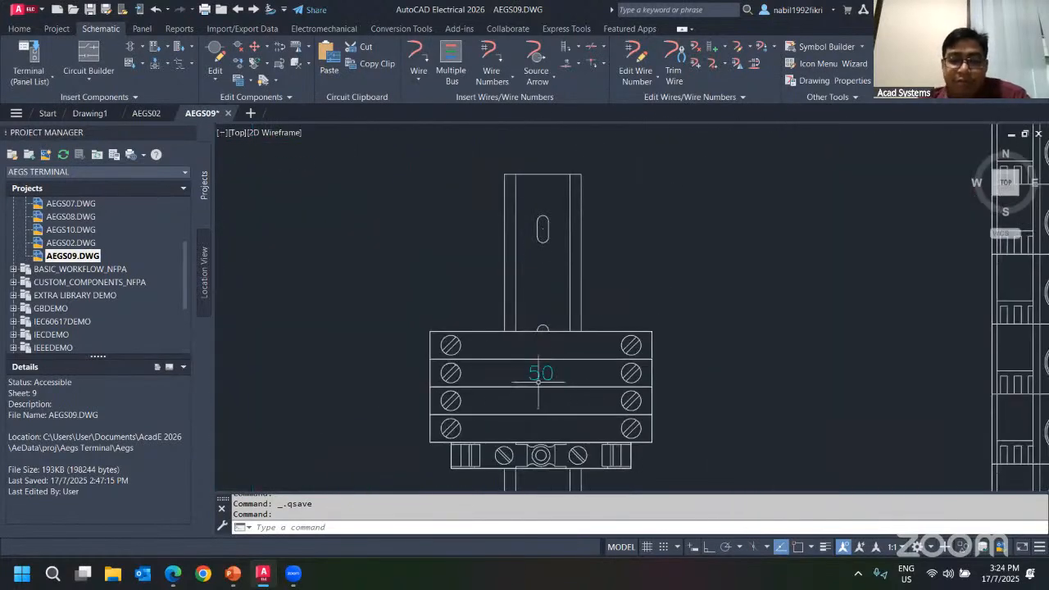
pyautogui.click(145, 113)
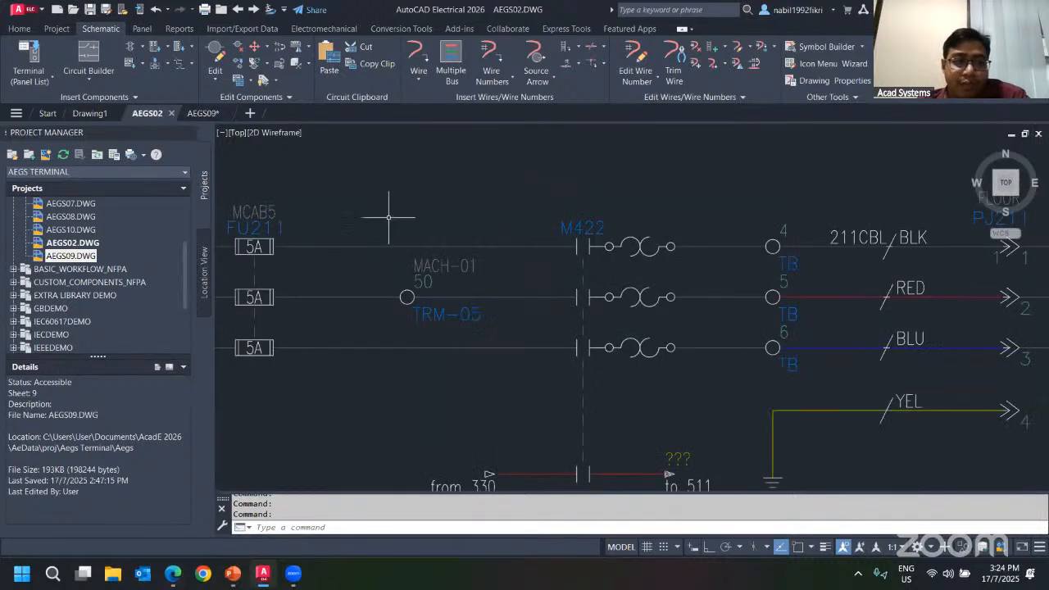
pyautogui.click(202, 113)
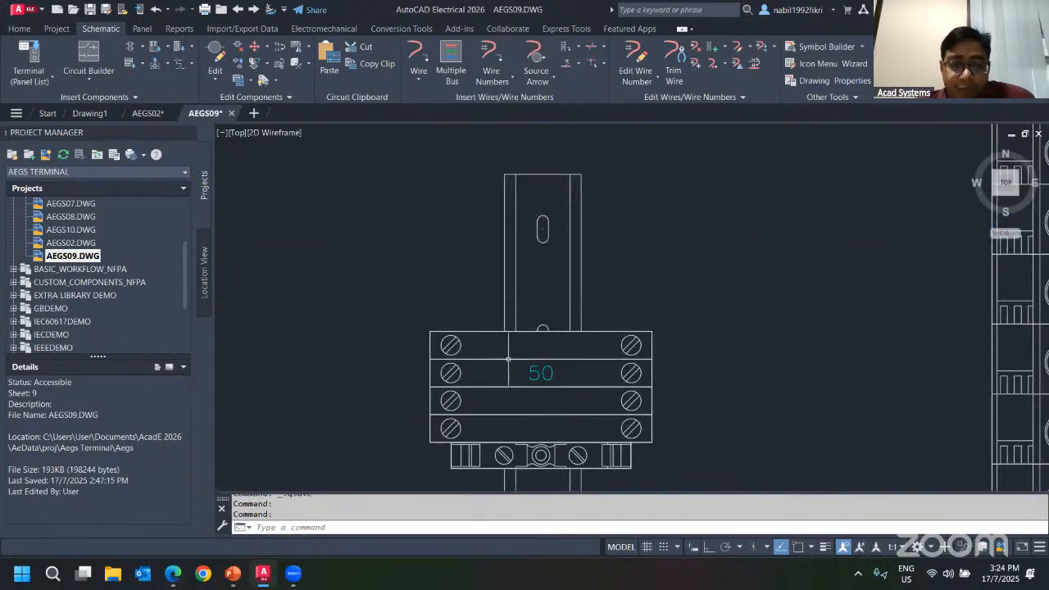
pyautogui.scroll(-2, 703, 360)
pyautogui.moveTo(676, 329); pyautogui.dragTo(491, 255, button='middle')
pyautogui.scroll(-2, 602, 267)
pyautogui.moveTo(602, 267)
pyautogui.mouseDown(button='middle')
pyautogui.moveTo(524, 260)
pyautogui.moveTo(584, 274)
pyautogui.moveTo(557, 275)
pyautogui.mouseUp(button='middle')
pyautogui.scroll(2, 588, 329)
pyautogui.moveTo(430, 218)
pyautogui.mouseDown(button='middle')
pyautogui.moveTo(416, 246)
pyautogui.moveTo(464, 263)
pyautogui.mouseUp(button='middle')
pyautogui.click(141, 113)
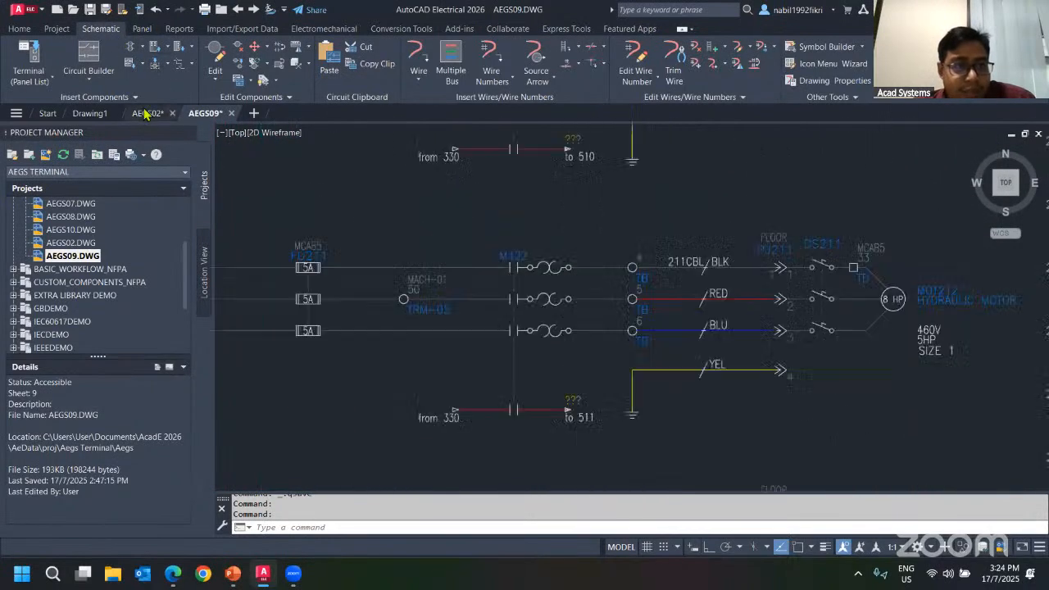
pyautogui.scroll(-2, 496, 328)
pyautogui.scroll(5, 495, 328)
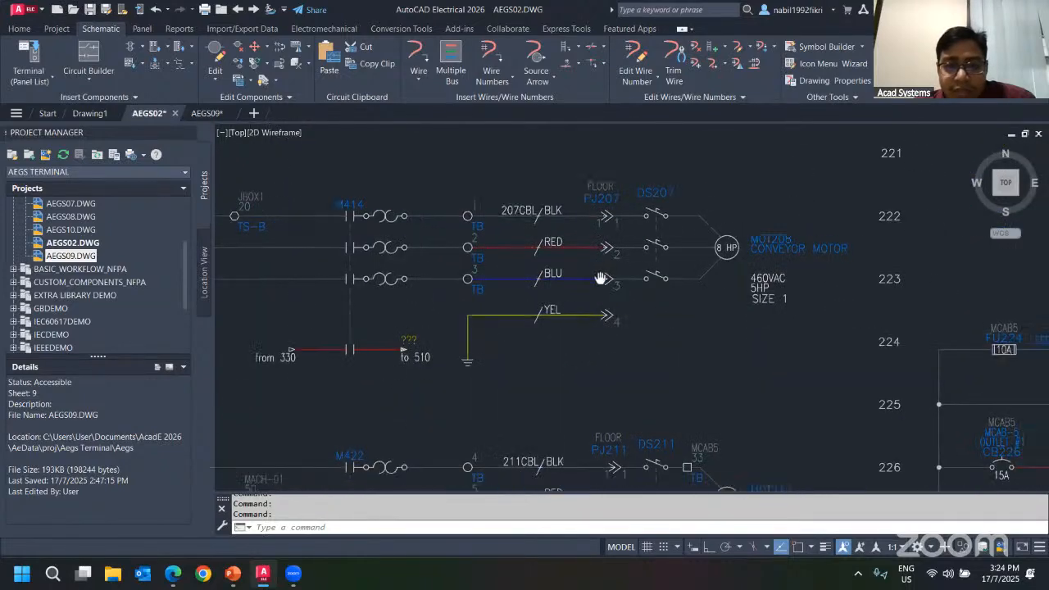
pyautogui.click(206, 113)
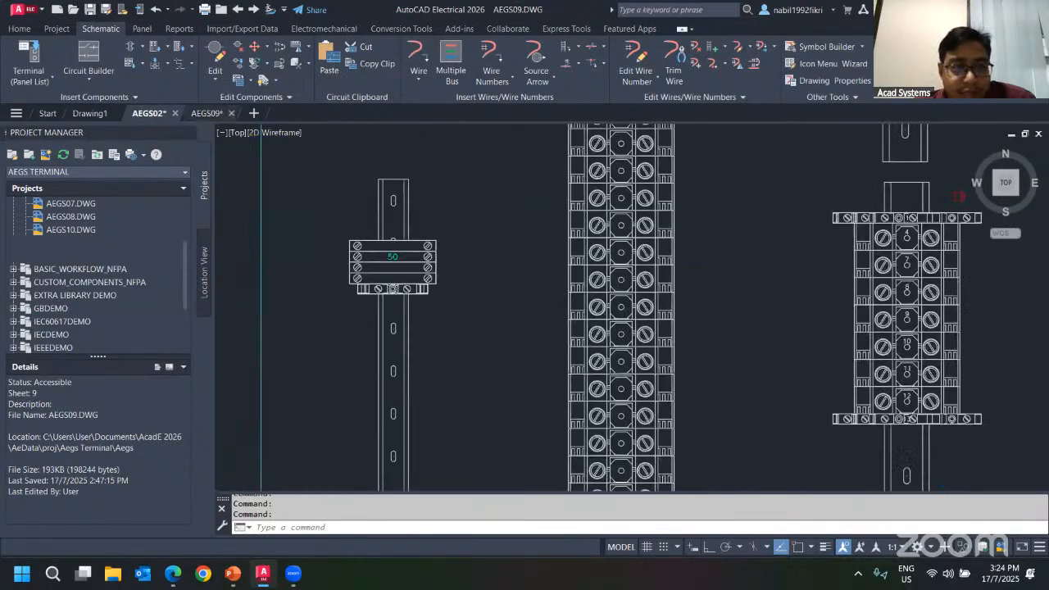
# Open the Terminal Strip Editor for the TB footprint in AEGS09 and scroll through its terminals.
pyautogui.scroll(2, 533, 303)
pyautogui.click(547, 288)
pyautogui.rightClick(552, 290)
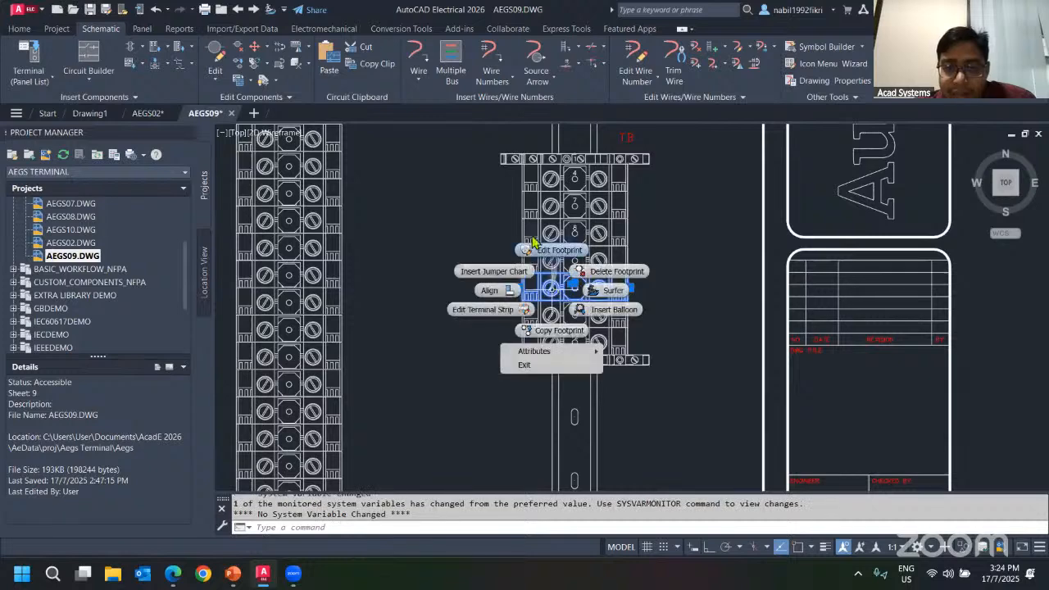
pyautogui.click(504, 309)
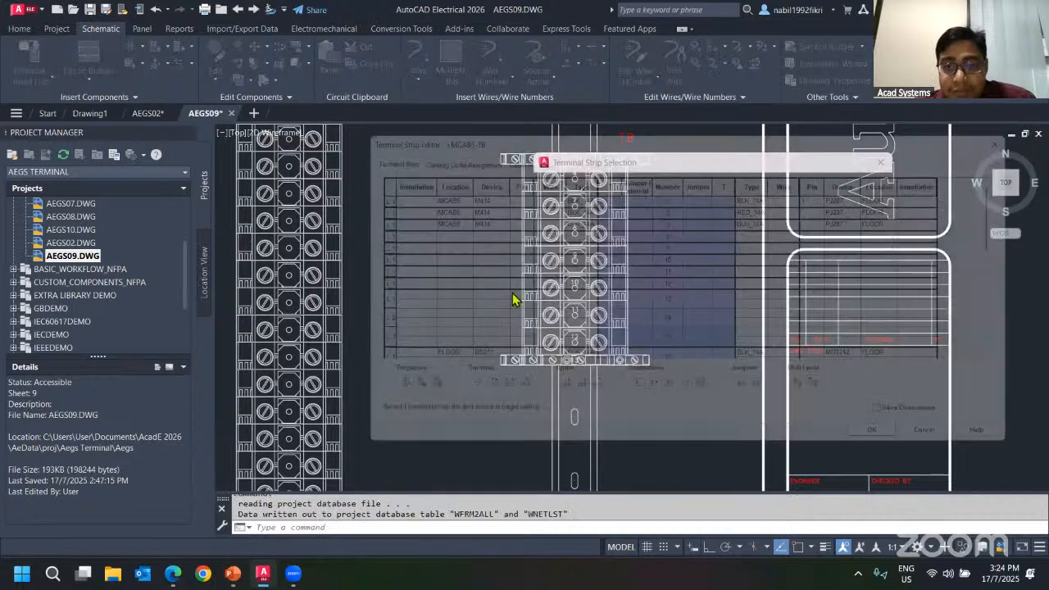
pyautogui.scroll(5, 528, 282)
pyautogui.scroll(1, 651, 219)
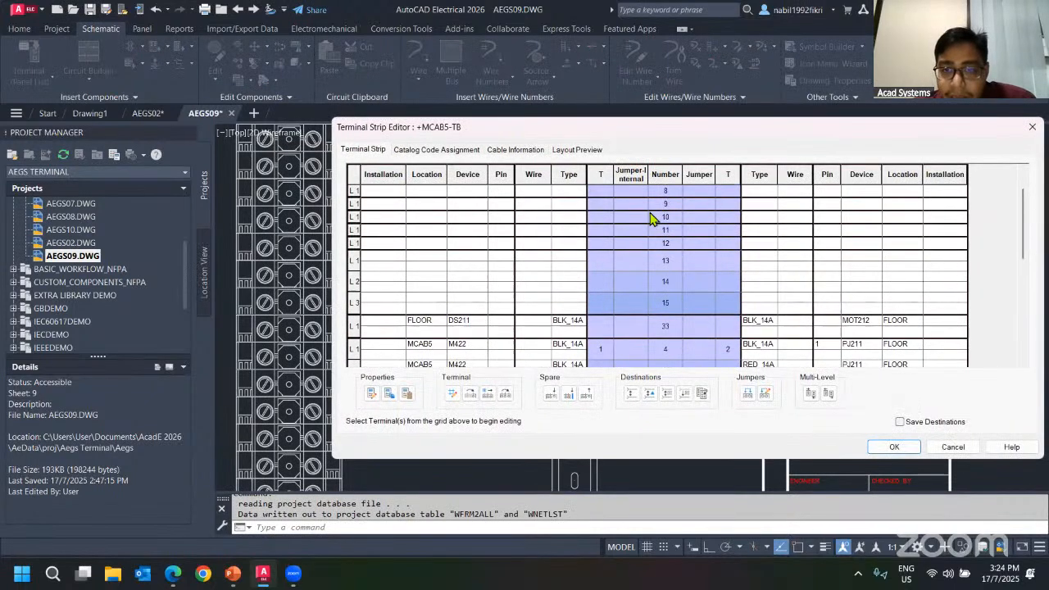
pyautogui.scroll(1, 592, 238)
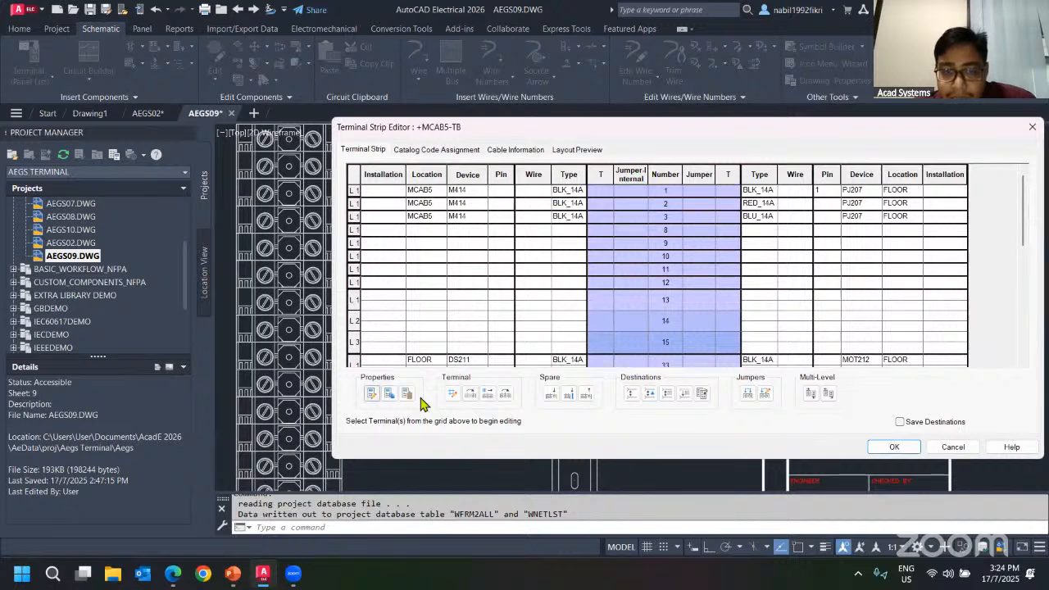
pyautogui.scroll(-3, 783, 300)
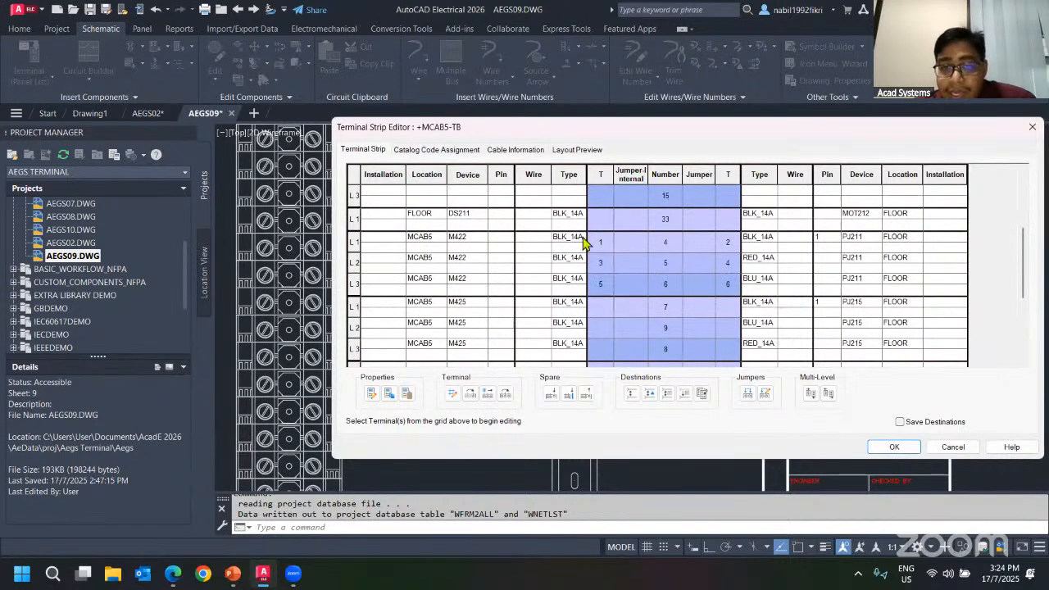
pyautogui.click(541, 215)
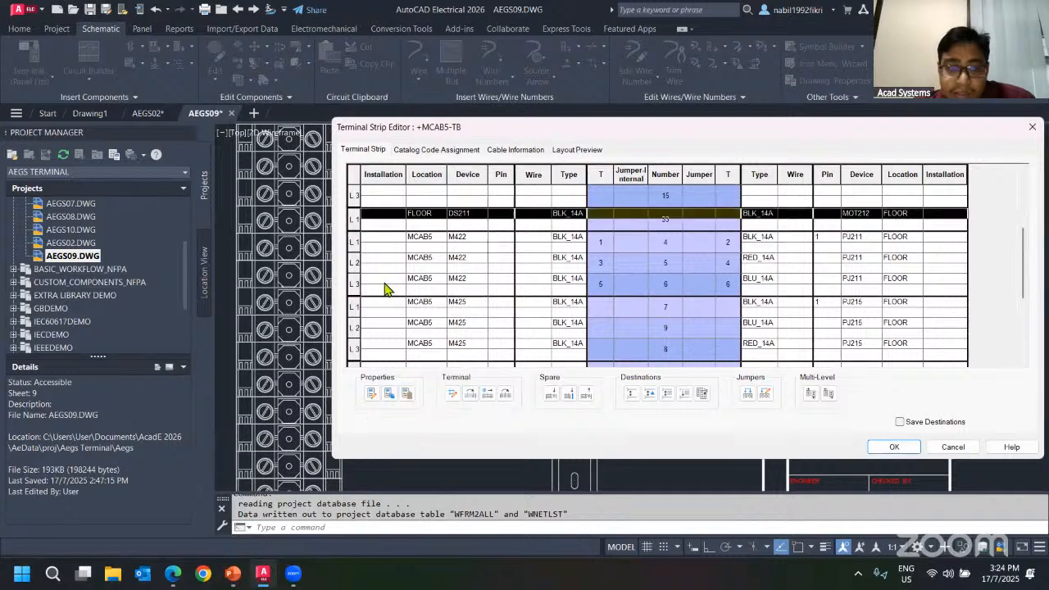
pyautogui.click(370, 394)
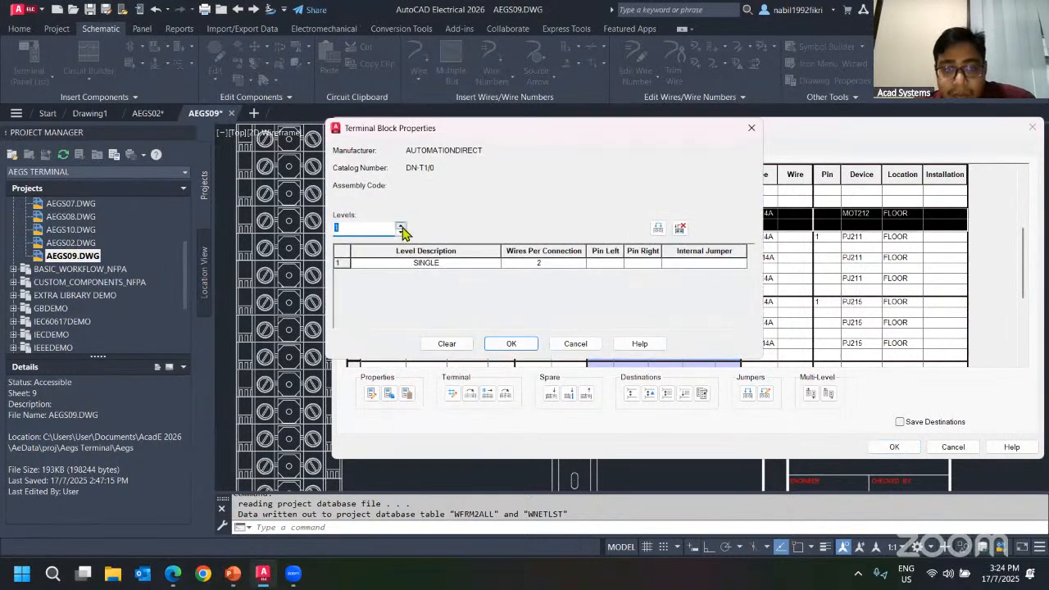
pyautogui.click(400, 227)
pyautogui.click(401, 227)
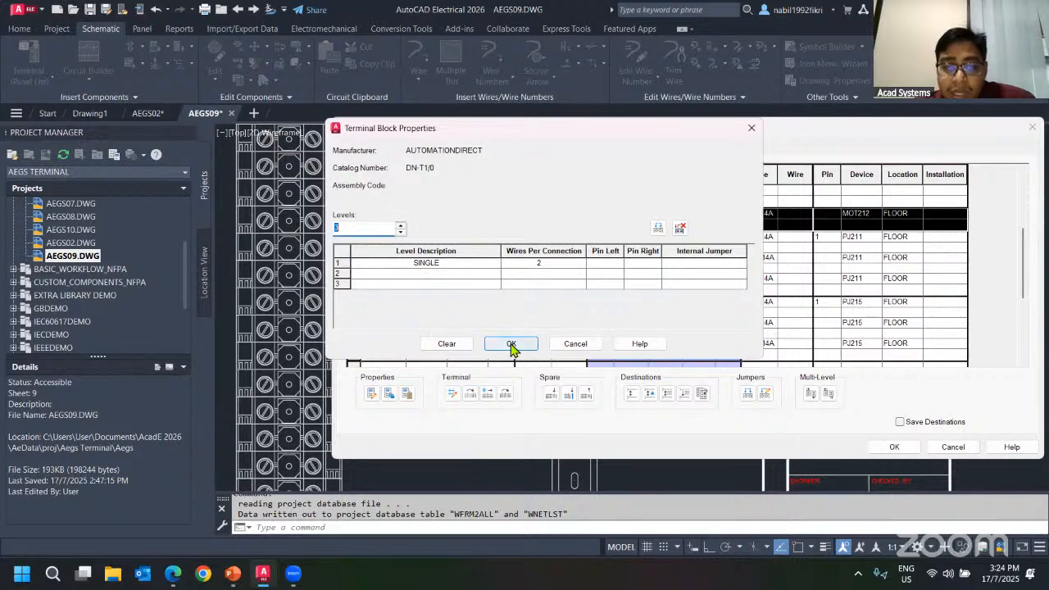
pyautogui.click(435, 272)
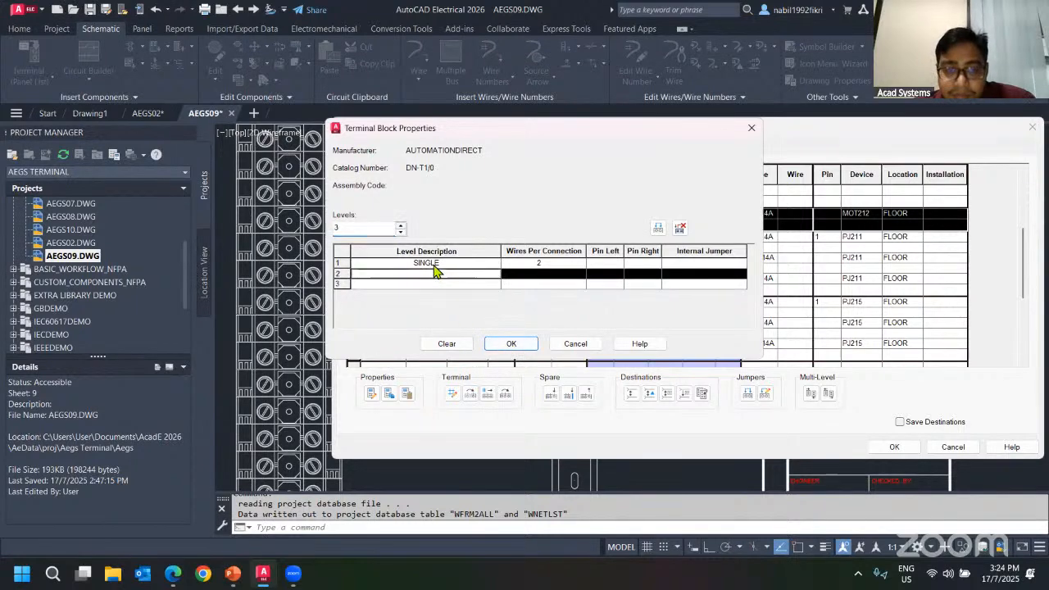
pyautogui.click(447, 263)
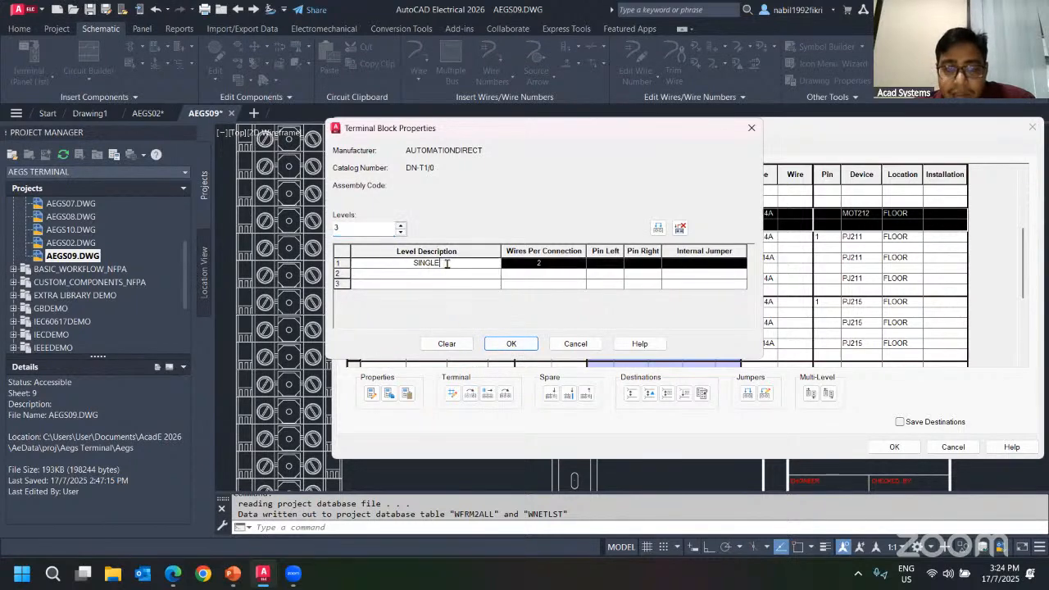
pyautogui.click(430, 275)
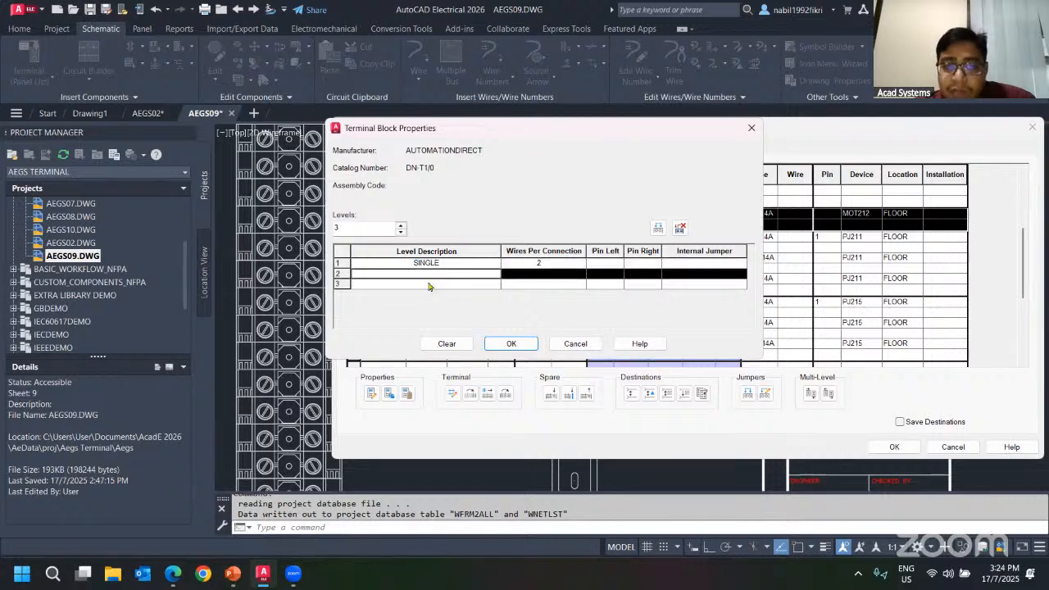
pyautogui.click(575, 343)
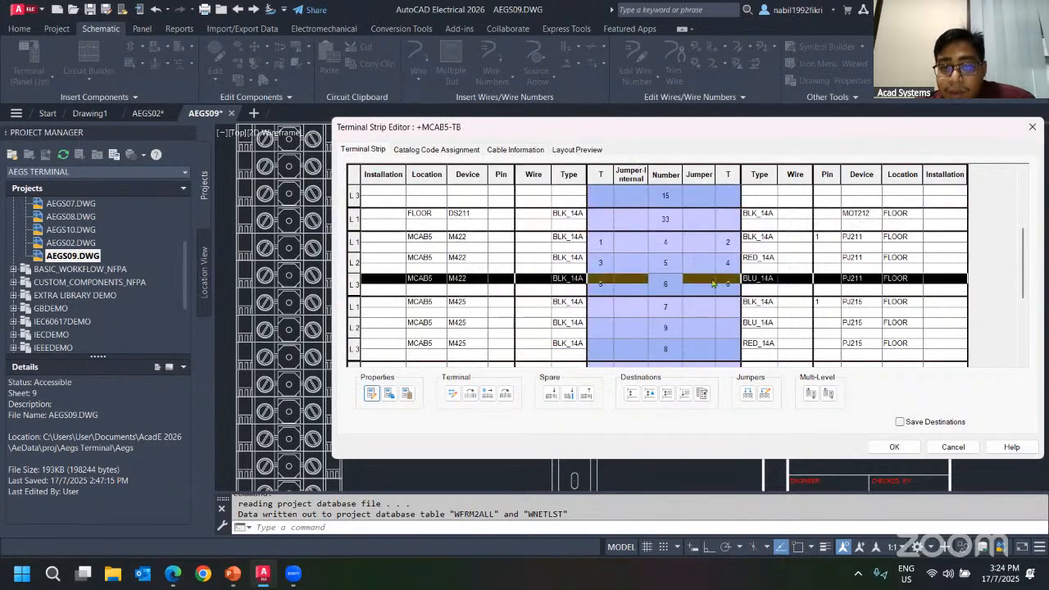
# Copy the terminal block properties of the M422 terminal 4 block and paste them onto the M425 terminal 7 block.
pyautogui.click(600, 243)
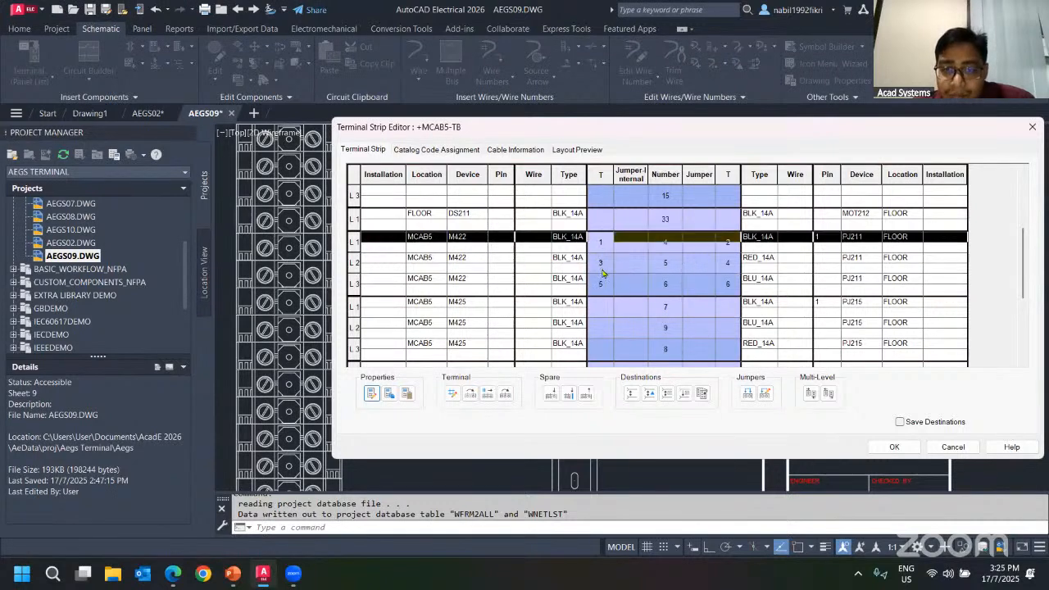
pyautogui.click(603, 313)
pyautogui.scroll(-1, 591, 314)
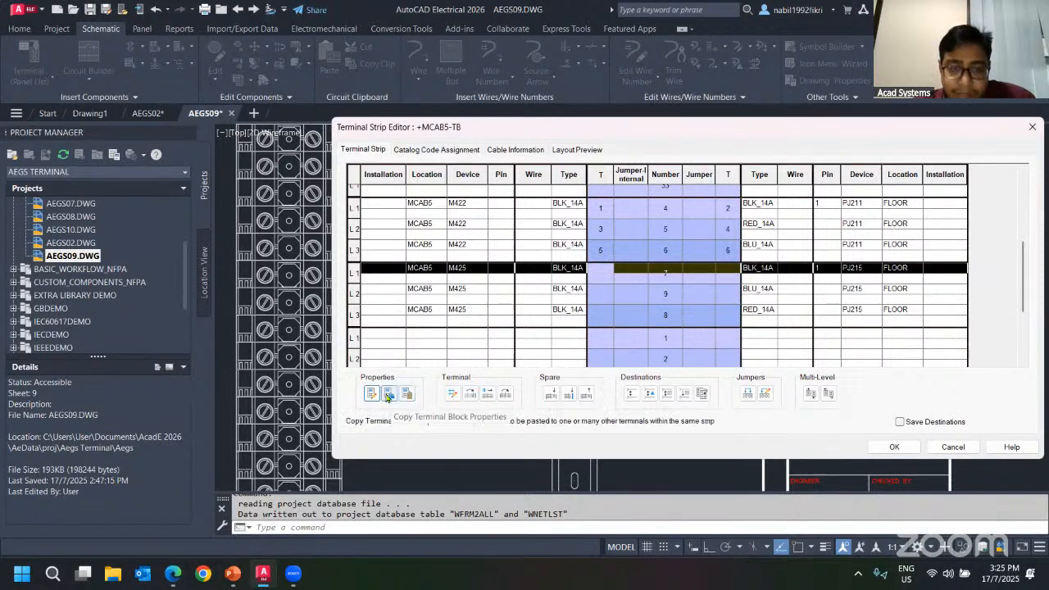
pyautogui.click(592, 212)
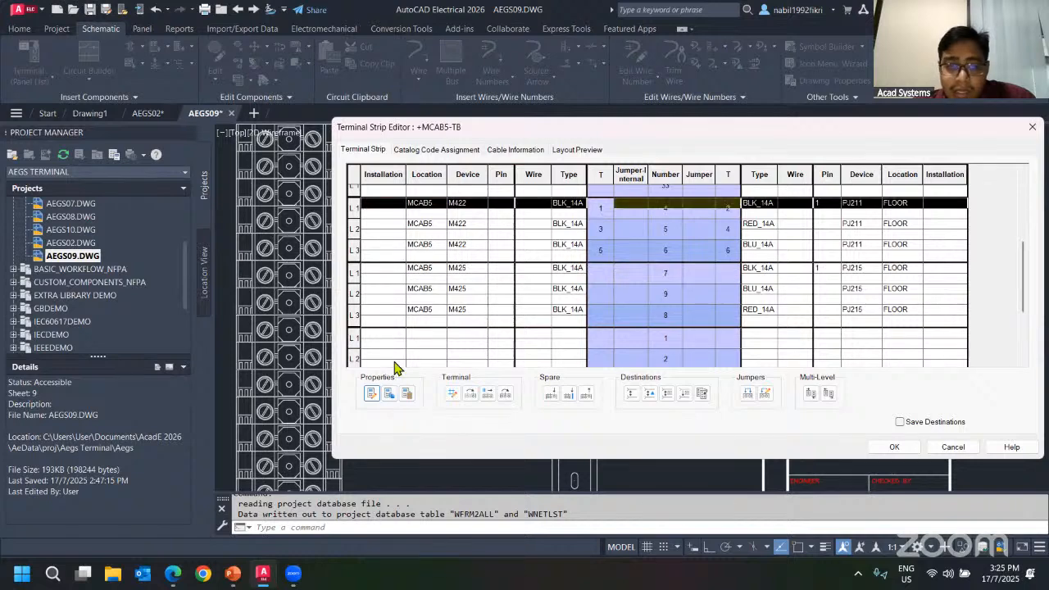
pyautogui.click(388, 395)
pyautogui.click(563, 274)
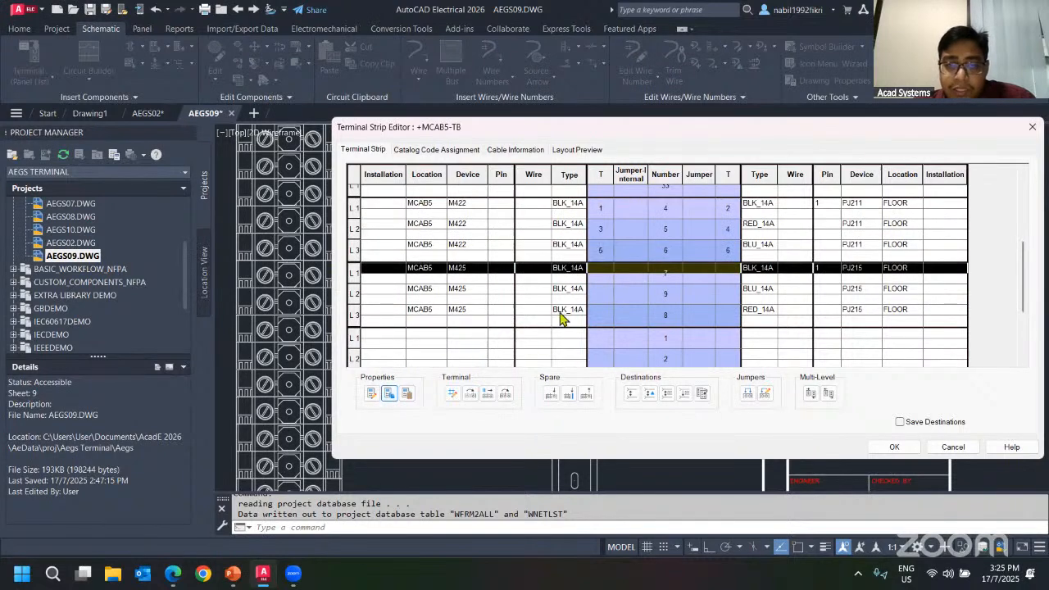
pyautogui.click(407, 394)
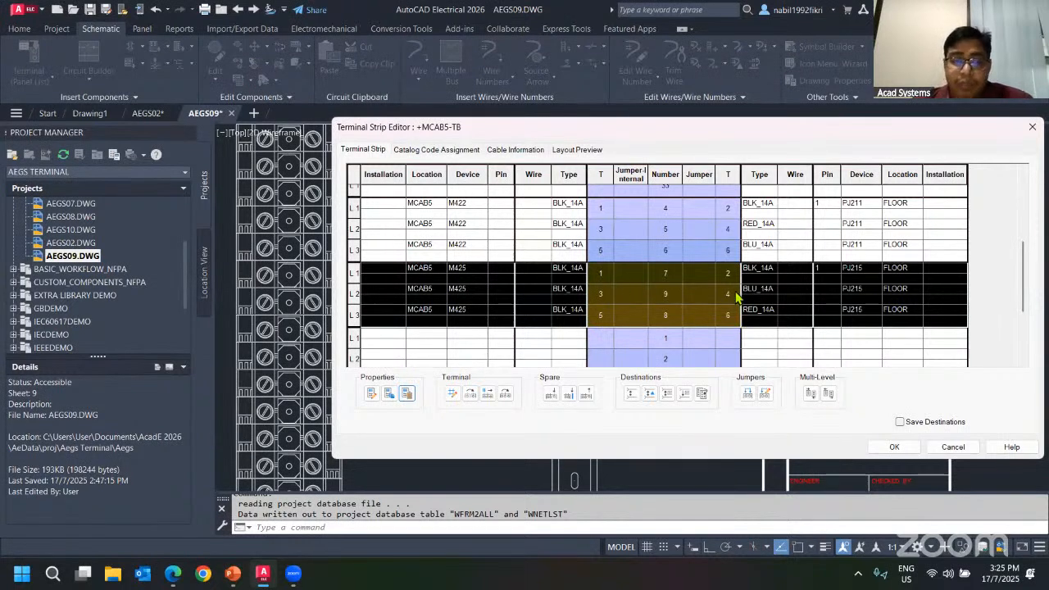
# Delete the empty terminals 8 and 9 from the TB strip.
pyautogui.click(677, 247)
pyautogui.scroll(1, 672, 271)
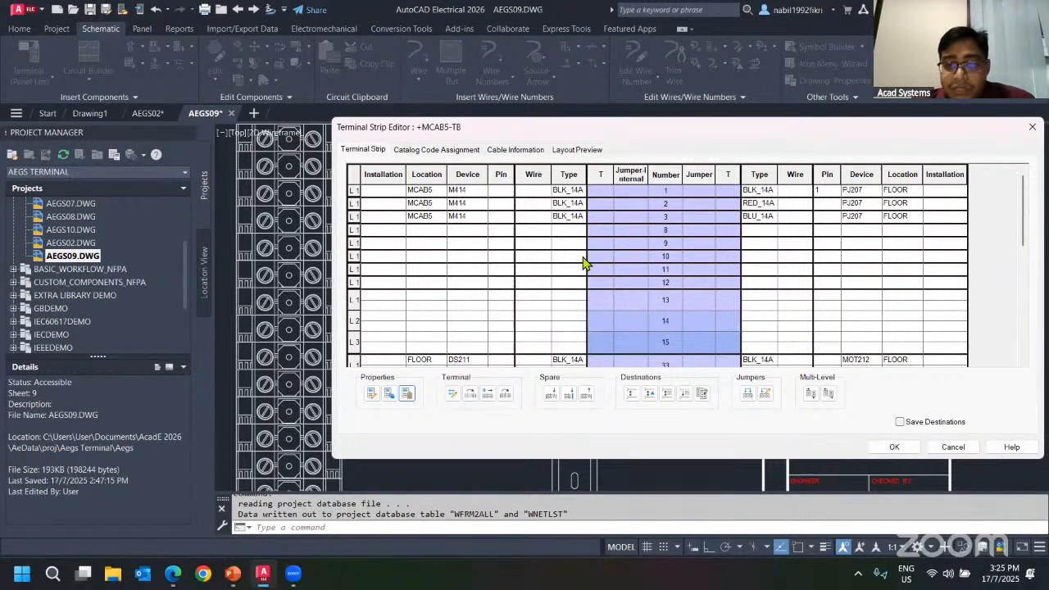
pyautogui.scroll(-5, 668, 274)
pyautogui.click(569, 229)
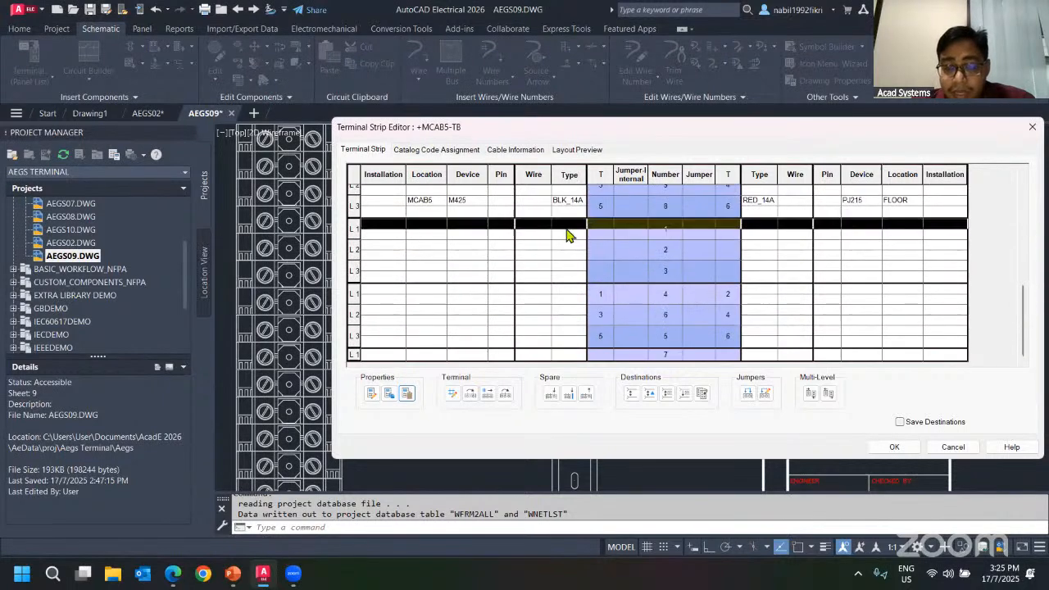
pyautogui.scroll(5, 586, 260)
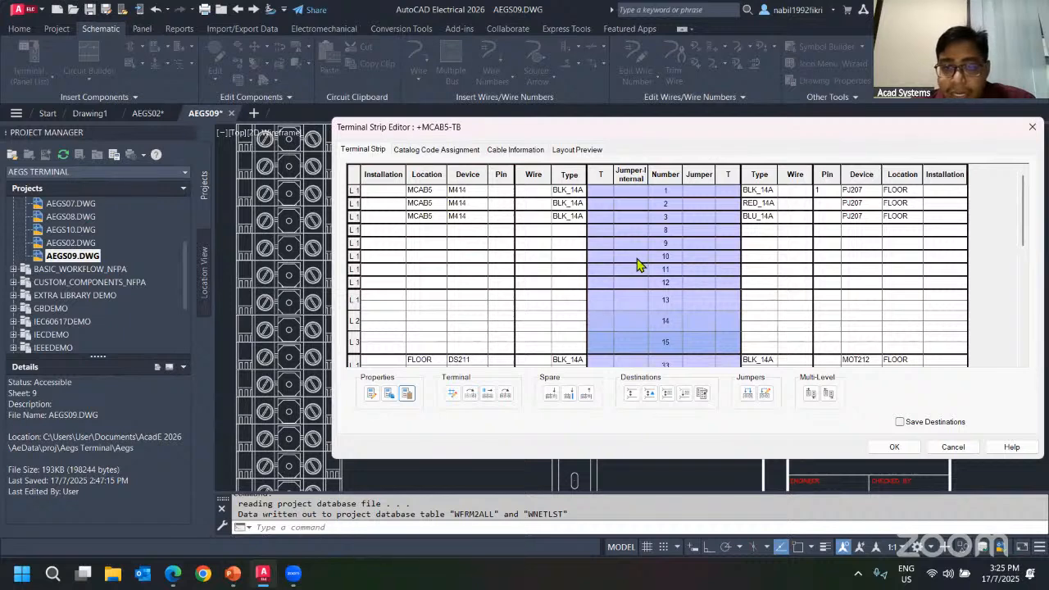
pyautogui.click(646, 231)
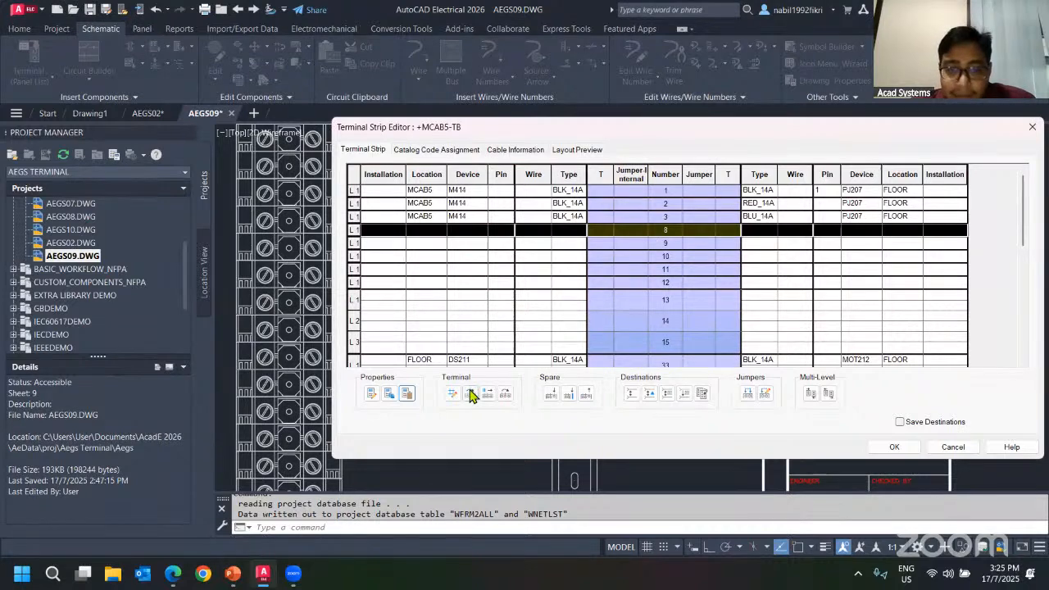
pyautogui.click(586, 393)
pyautogui.click(667, 233)
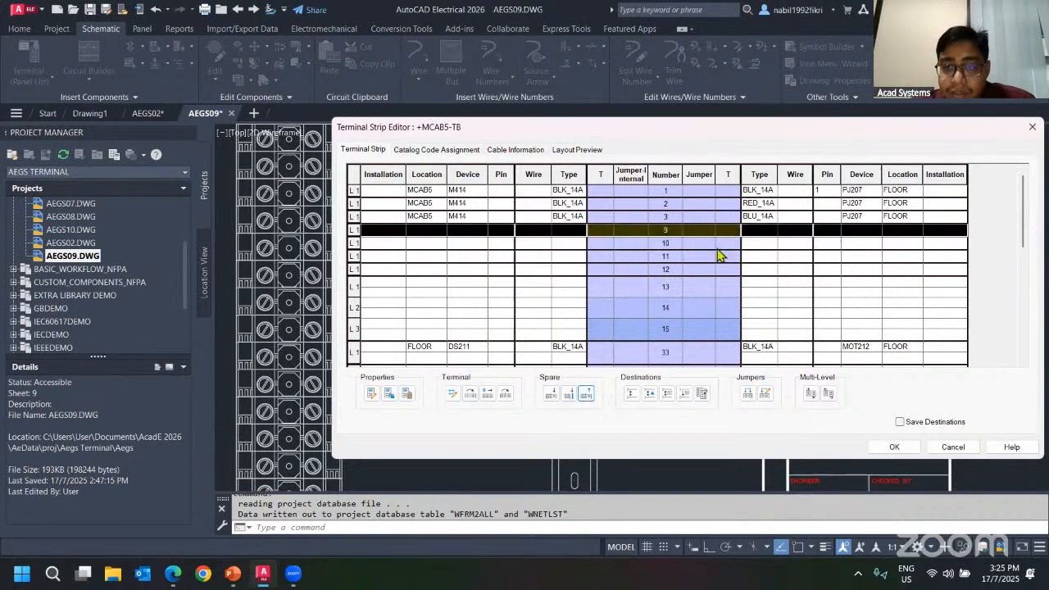
pyautogui.click(593, 393)
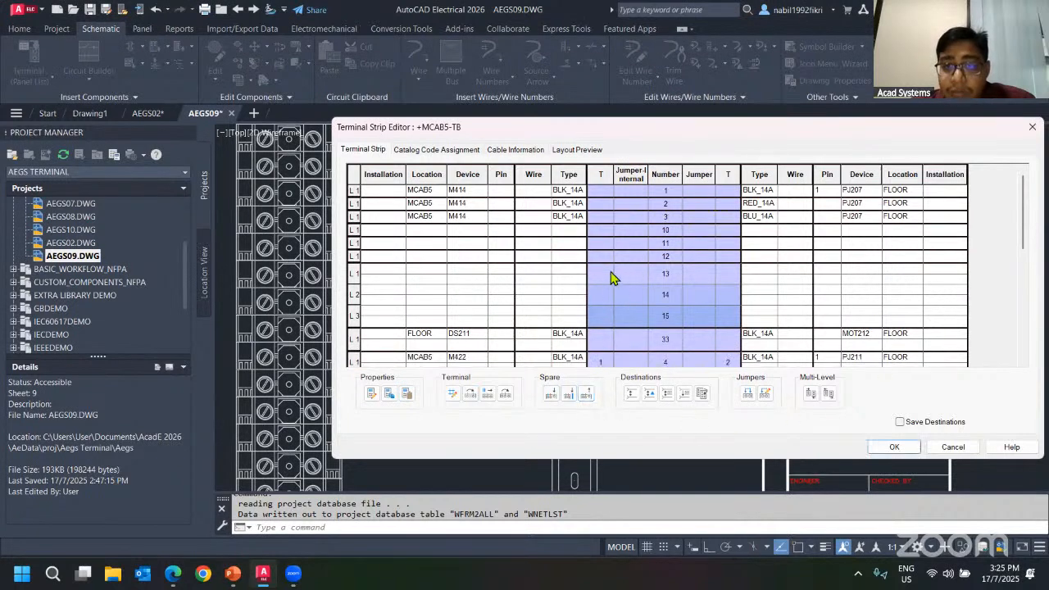
# Insert one spare terminal named SPARE above the multi-level terminal 13.
pyautogui.click(618, 314)
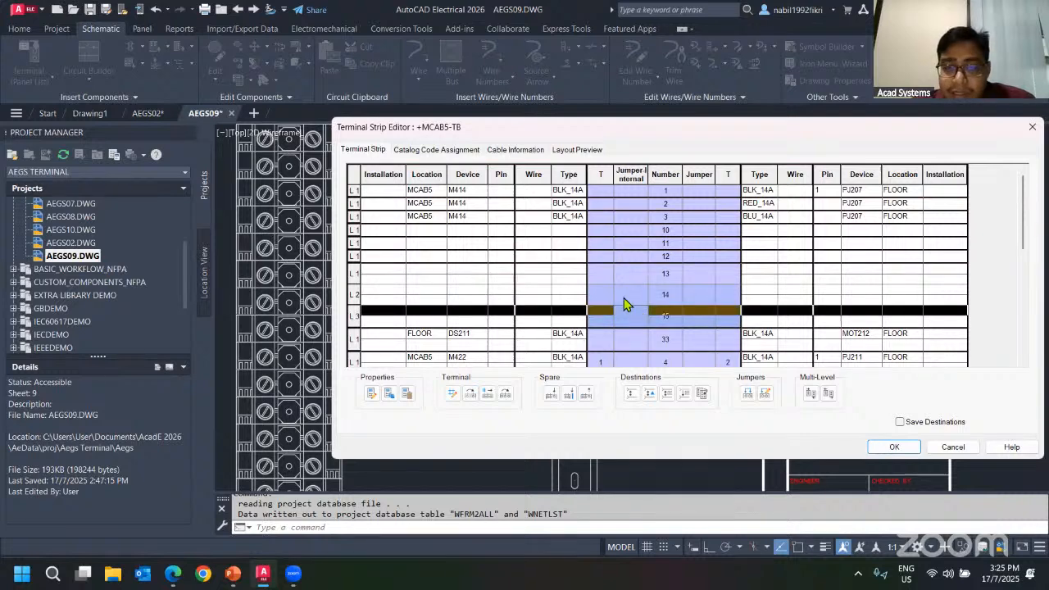
pyautogui.click(615, 273)
pyautogui.click(551, 395)
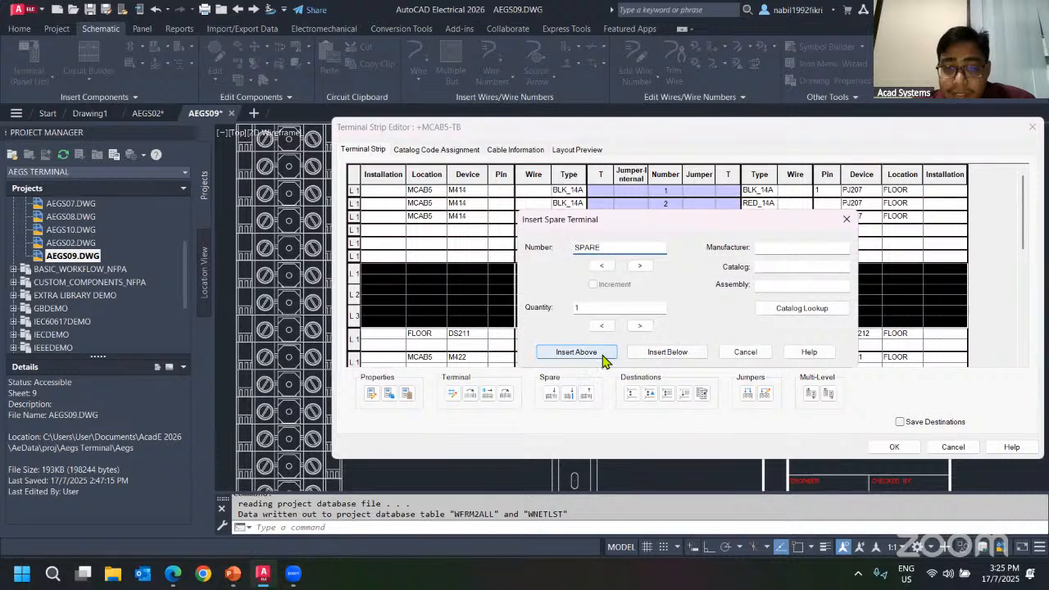
pyautogui.click(576, 351)
pyautogui.click(598, 269)
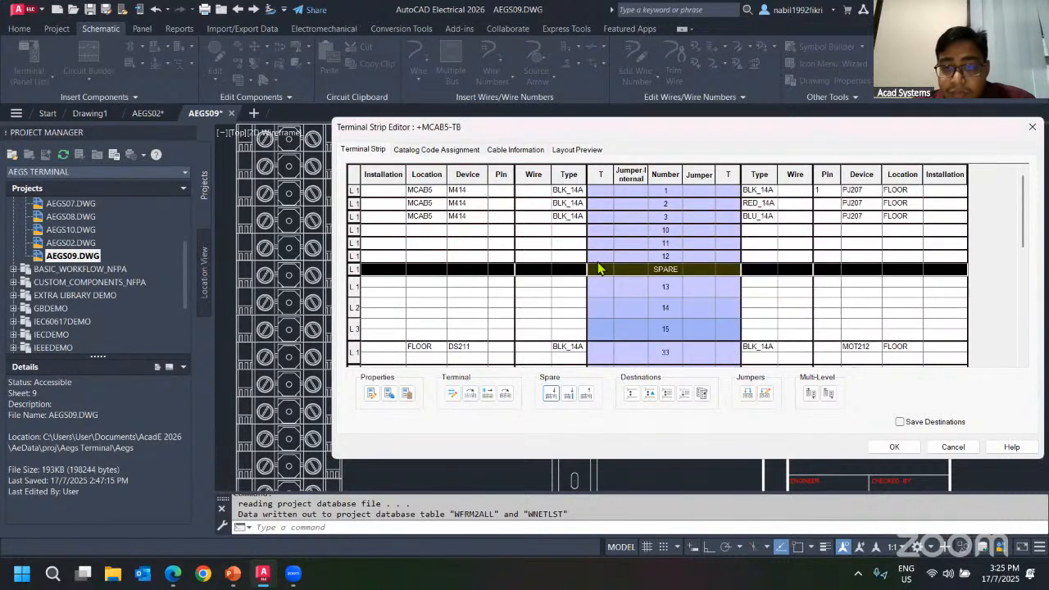
# Insert three COM accessories above the M422 terminal 4 block.
pyautogui.scroll(-3, 683, 338)
pyautogui.click(666, 233)
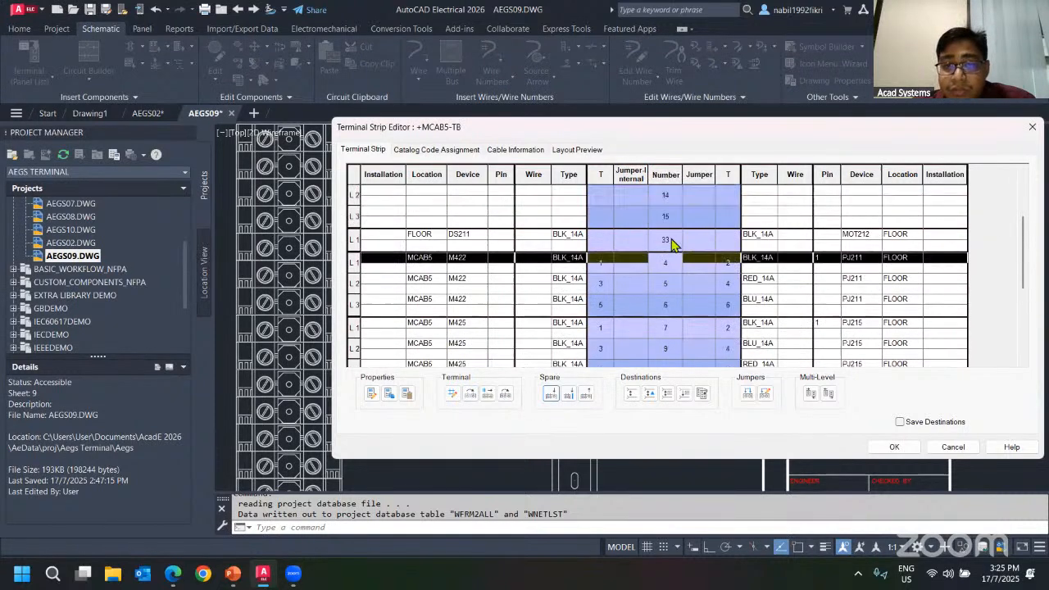
pyautogui.scroll(2, 696, 279)
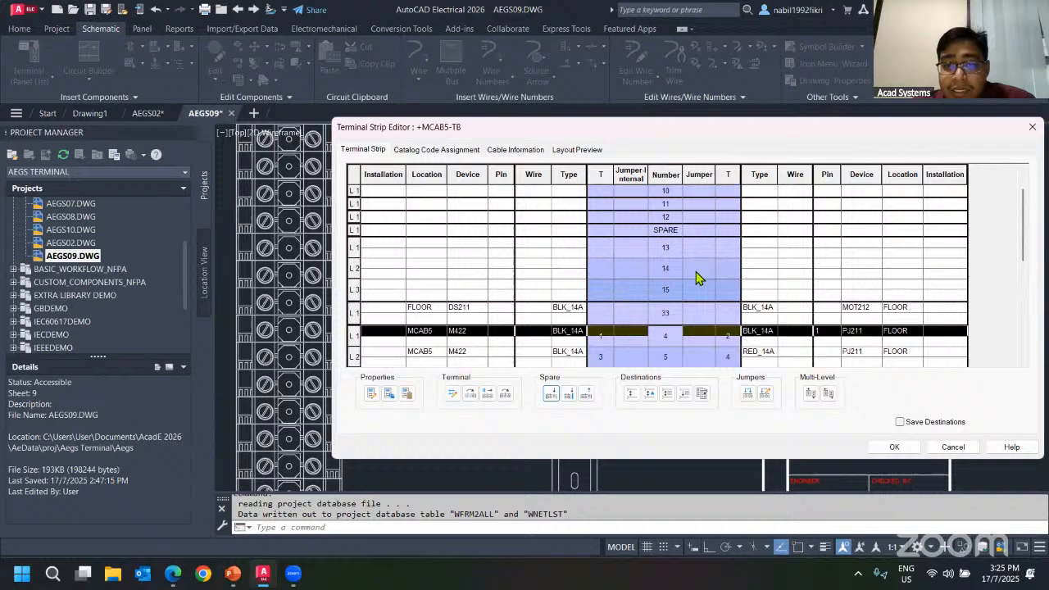
pyautogui.click(568, 395)
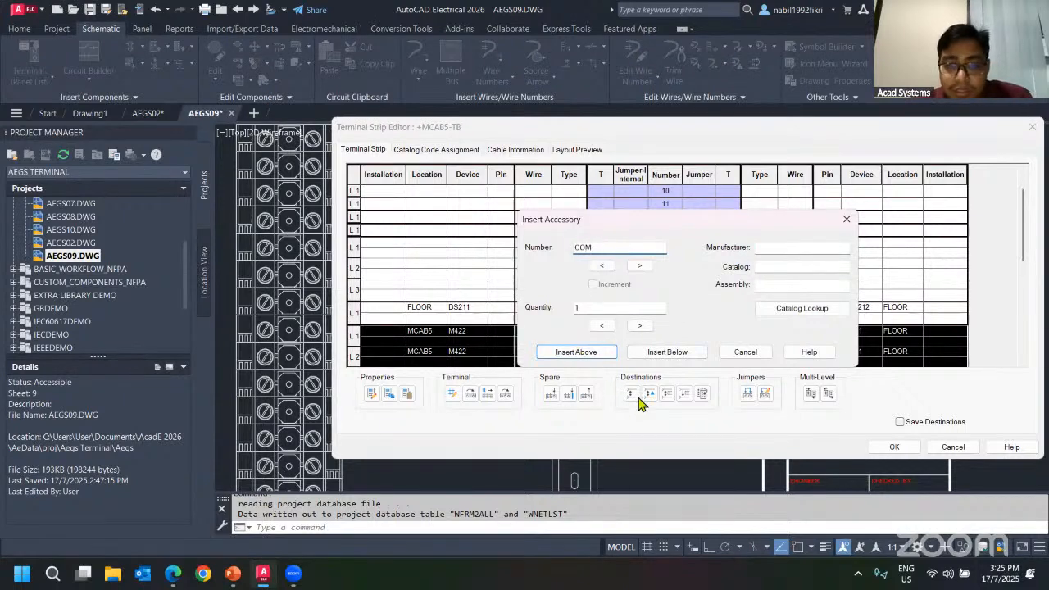
pyautogui.doubleClick(591, 309)
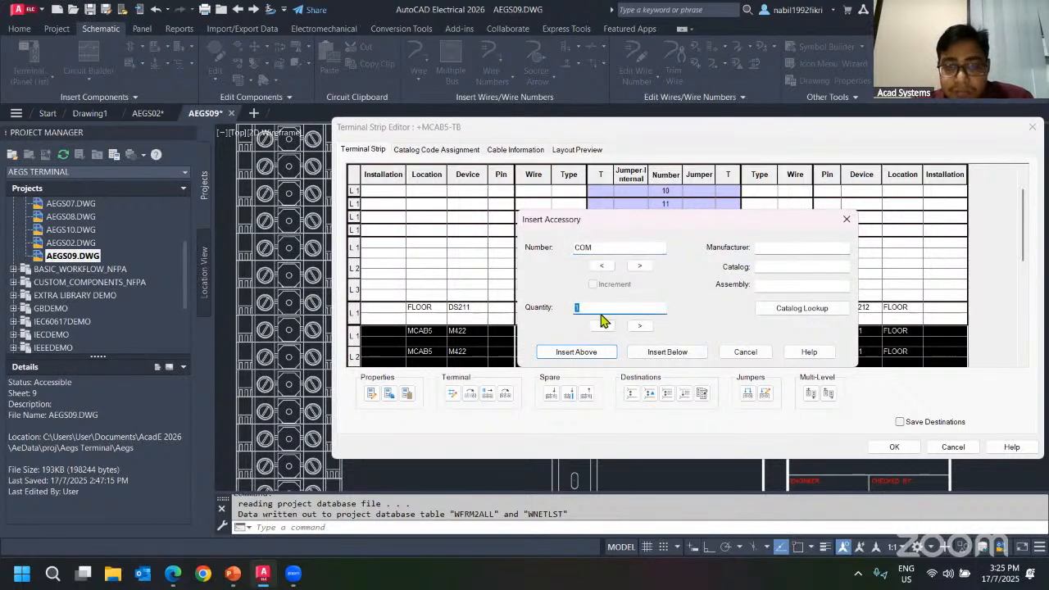
pyautogui.write('3')
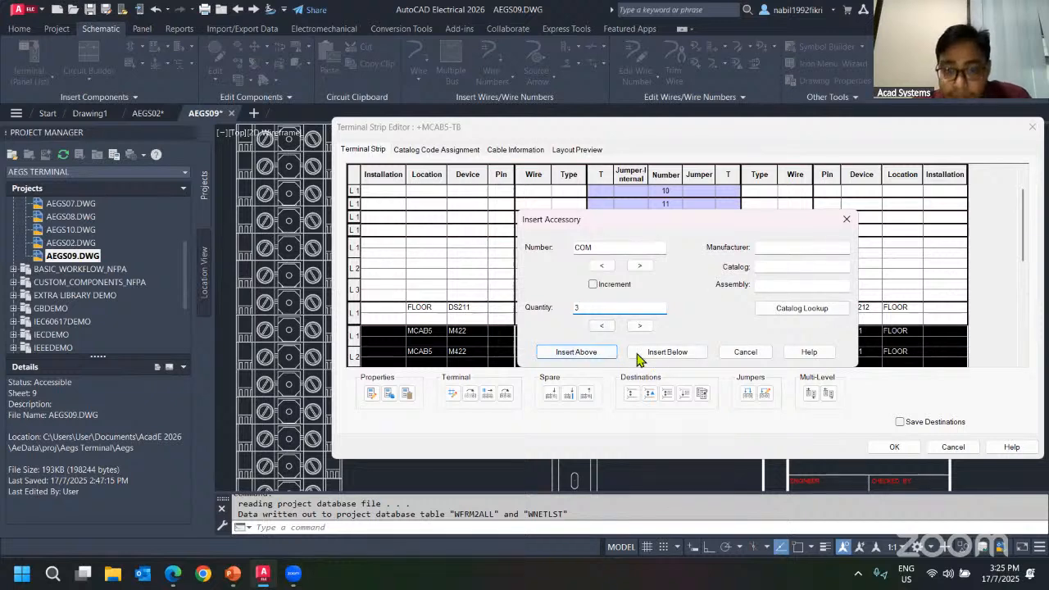
pyautogui.click(604, 351)
# Preview the graphical terminal strip layout, zooming in on the spare and COM accessories.
pyautogui.scroll(-3, 696, 273)
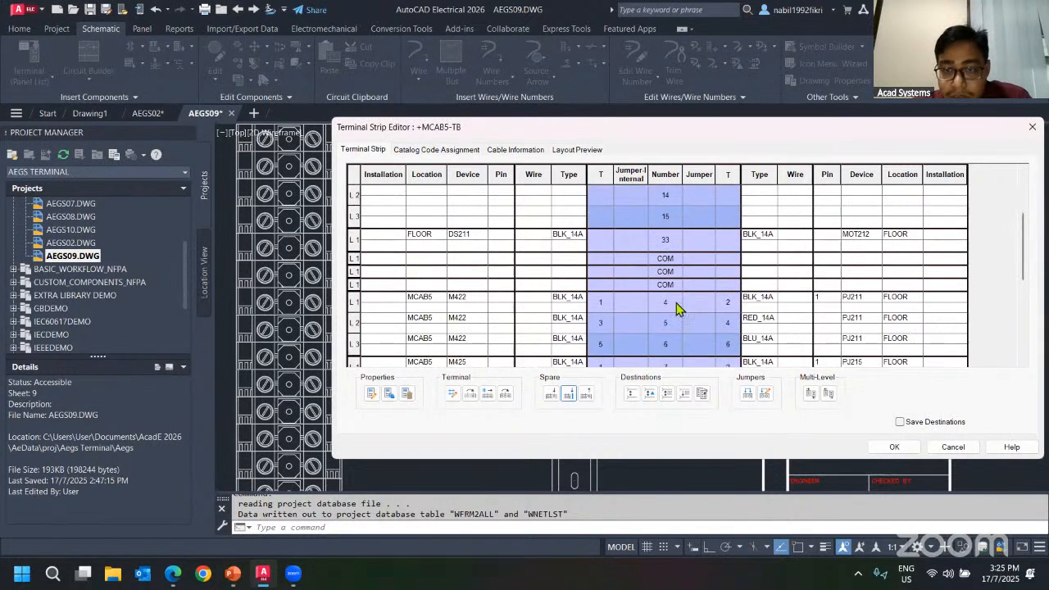
pyautogui.click(684, 260)
pyautogui.click(677, 273)
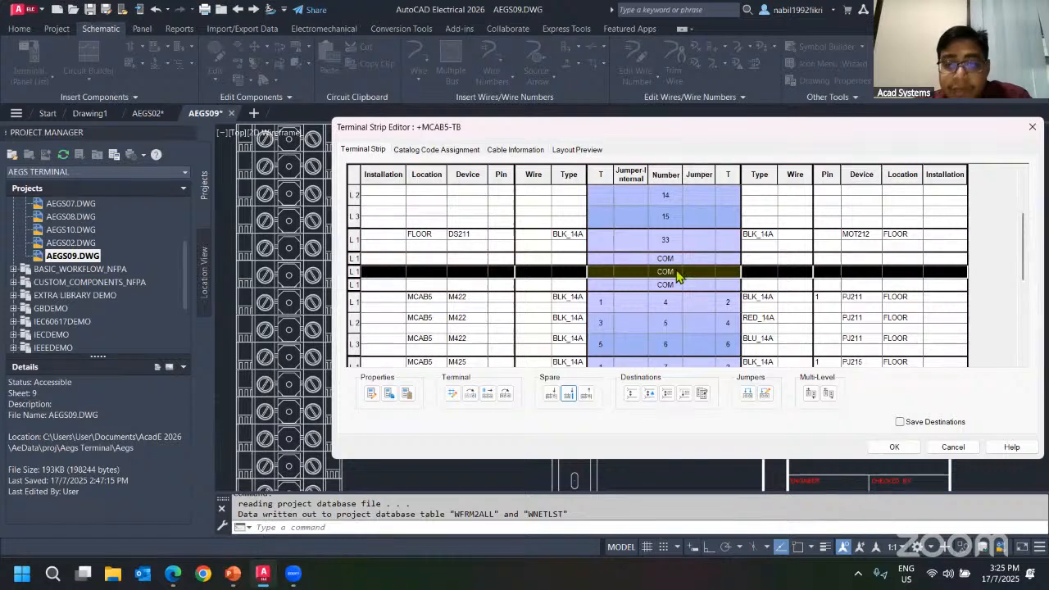
pyautogui.click(576, 149)
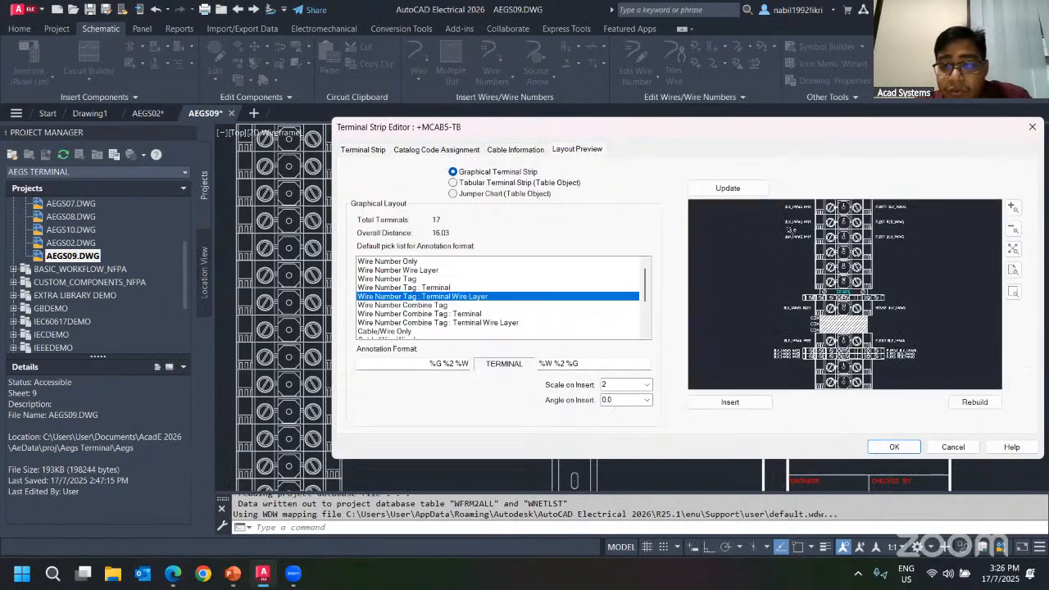
pyautogui.scroll(4, 793, 272)
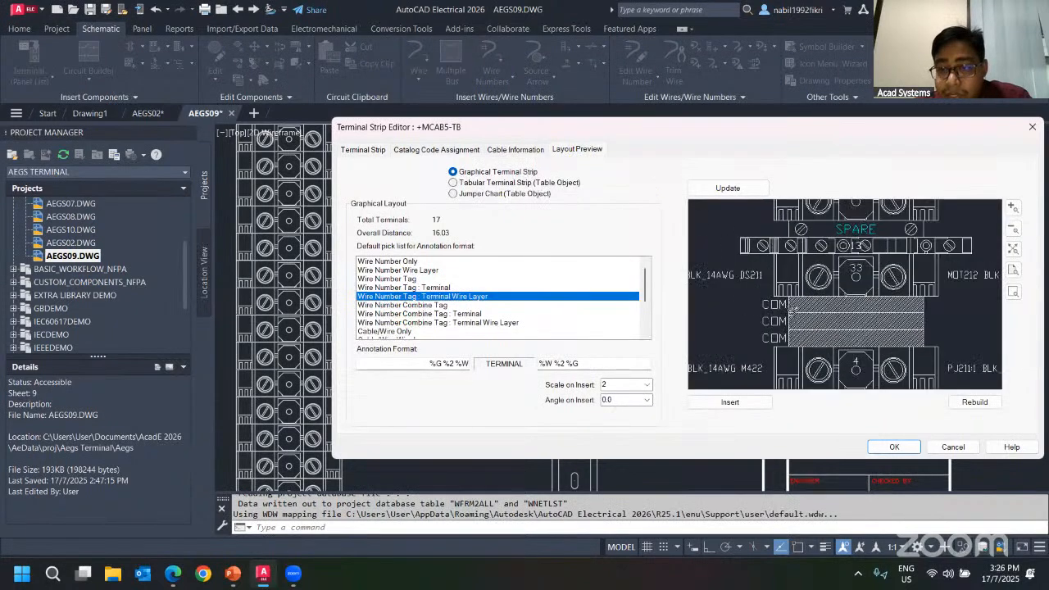
pyautogui.scroll(-4, 793, 238)
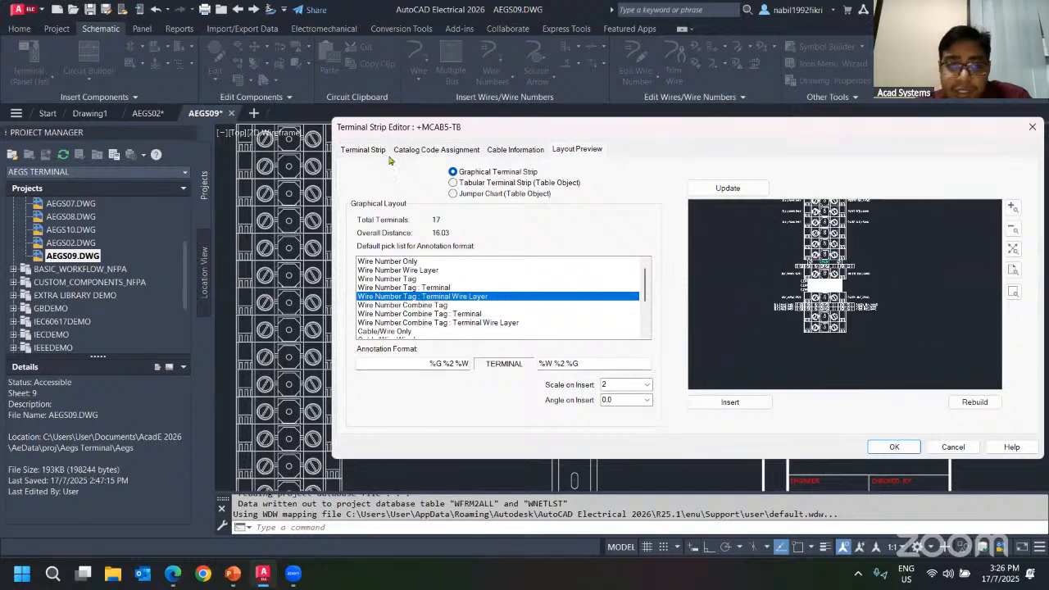
pyautogui.click(362, 149)
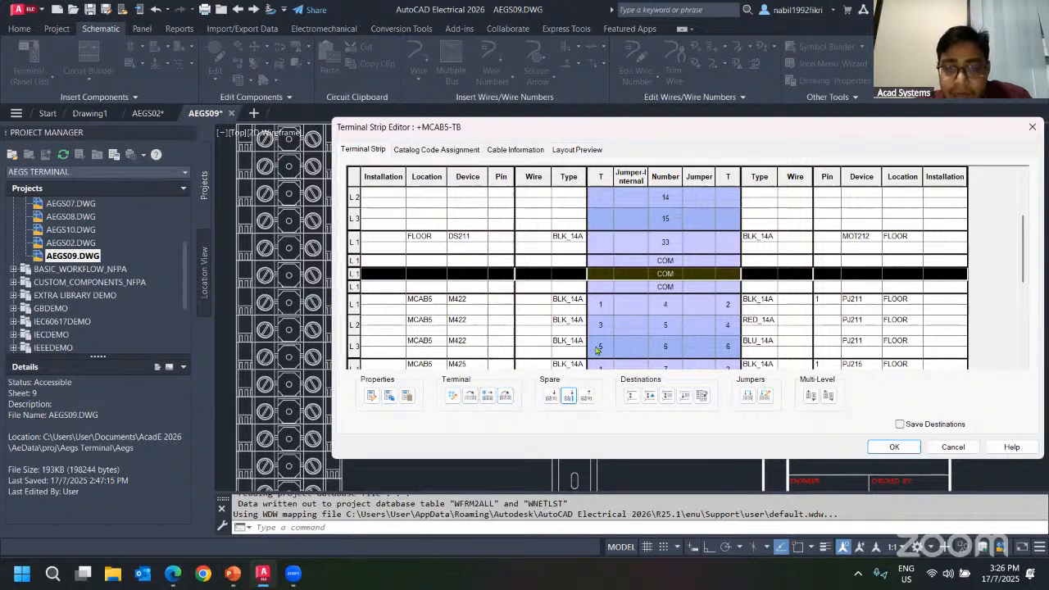
# Move the SPARE terminal so it sits directly below terminal 3.
pyautogui.scroll(3, 664, 259)
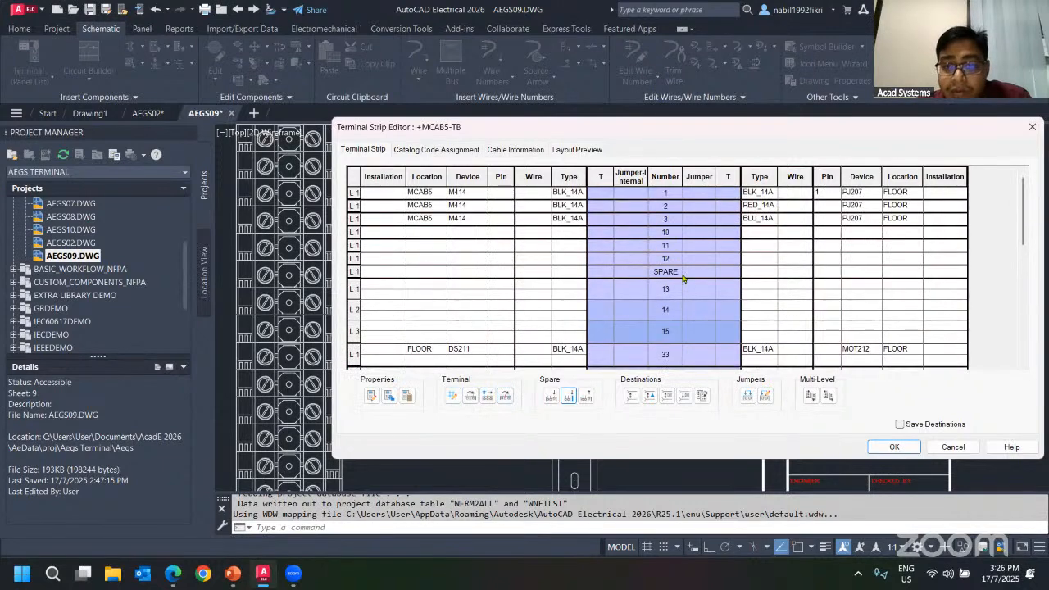
pyautogui.click(656, 271)
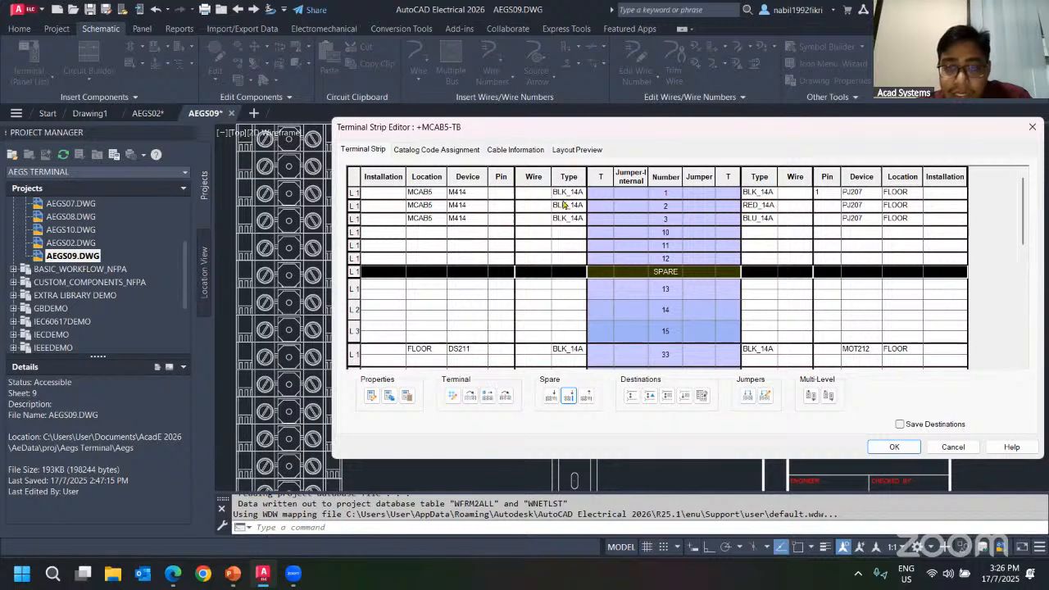
pyautogui.click(487, 395)
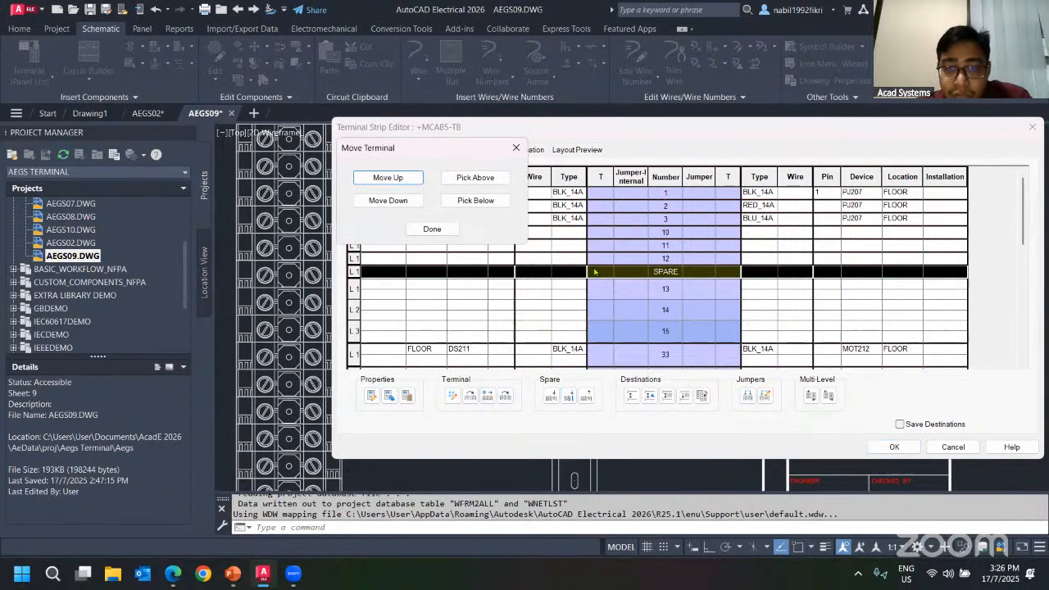
pyautogui.click(477, 201)
pyautogui.click(459, 218)
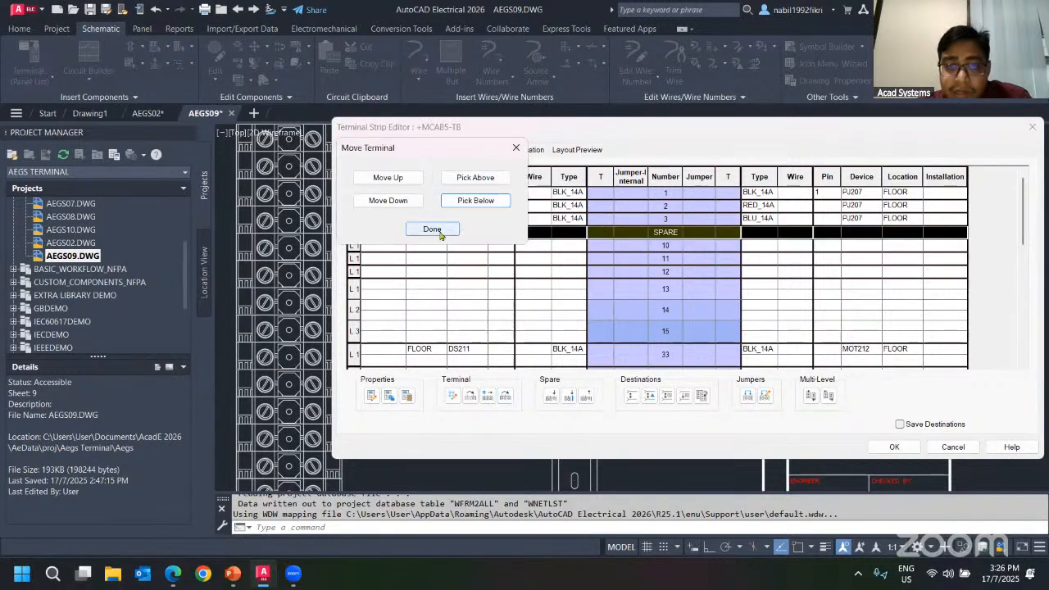
pyautogui.click(434, 230)
# Accept the terminal strip edits and rebuild the graphical terminal strip.
pyautogui.click(463, 195)
pyautogui.click(473, 208)
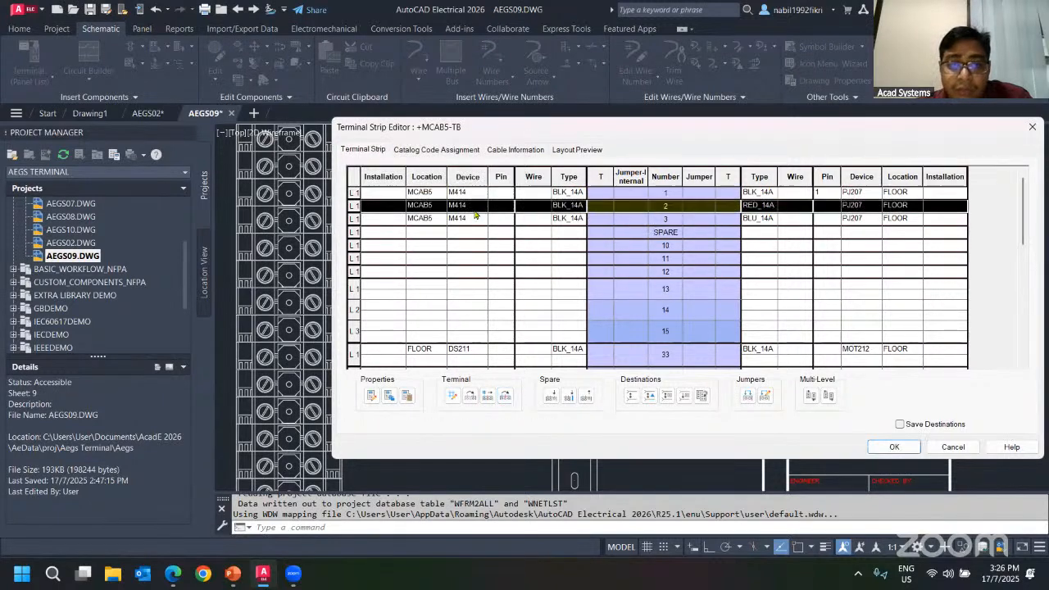
pyautogui.click(477, 218)
pyautogui.click(494, 195)
pyautogui.click(487, 219)
pyautogui.click(488, 195)
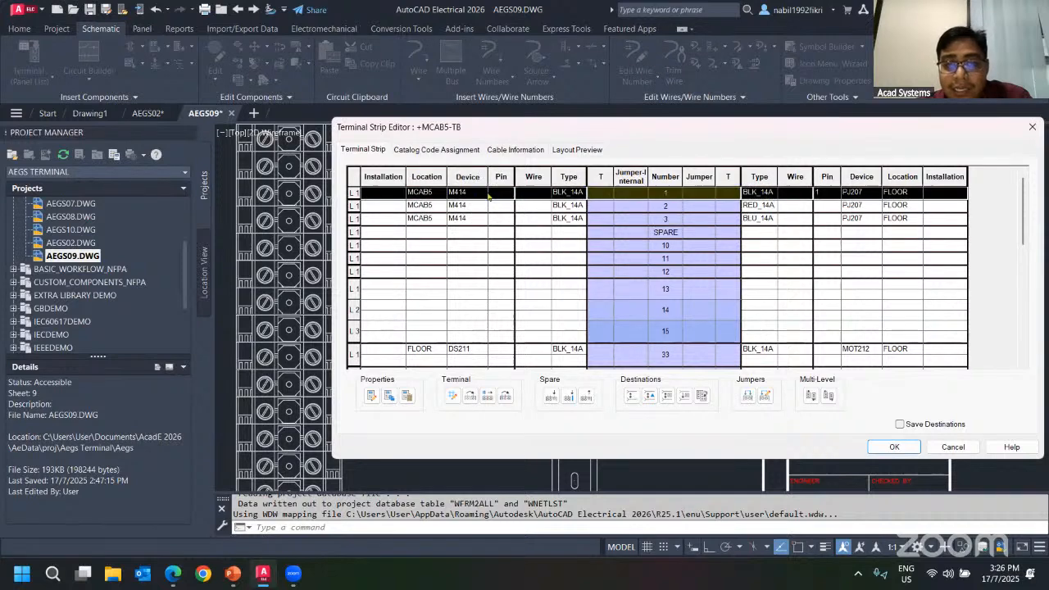
pyautogui.click(898, 447)
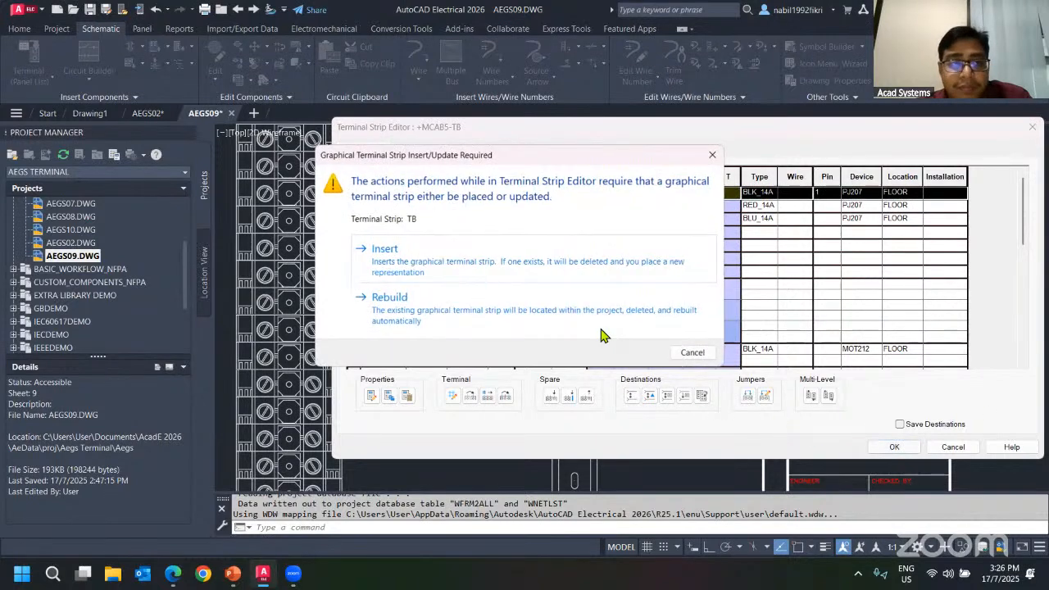
pyautogui.click(410, 312)
pyautogui.click(690, 293)
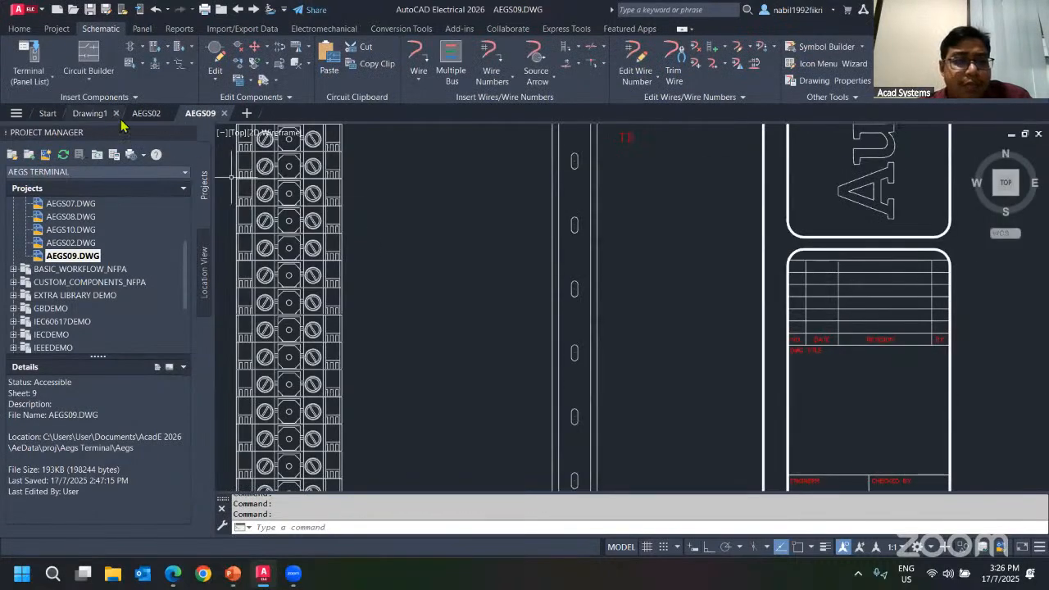
# Switch to AEGS02 and back to AEGS09 to check the rebuilt terminal strip in the panel layout.
pyautogui.click(146, 113)
pyautogui.scroll(6, 565, 260)
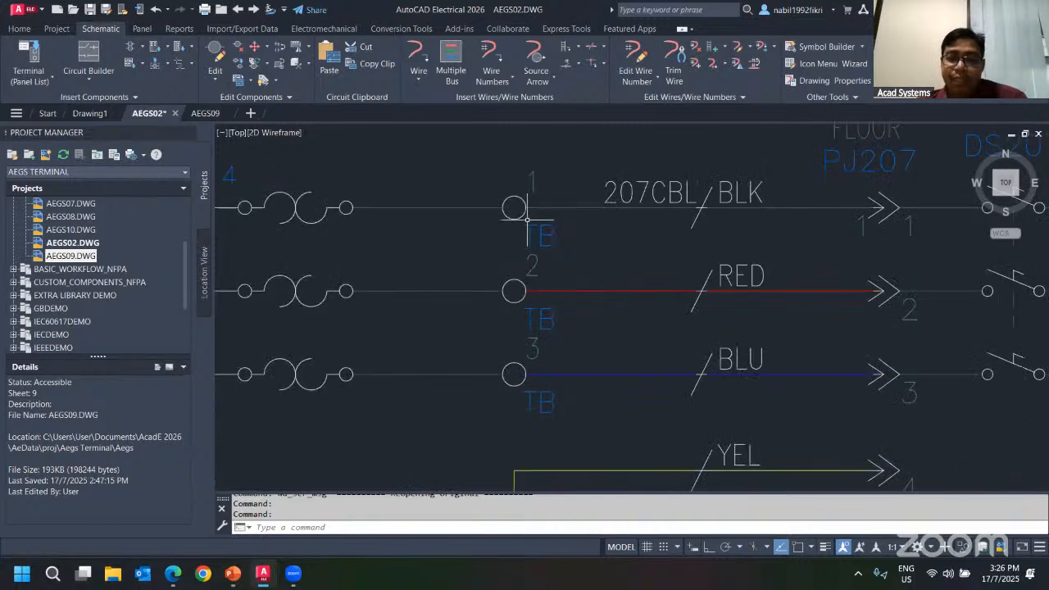
pyautogui.click(204, 113)
pyautogui.moveTo(593, 205); pyautogui.dragTo(588, 262, button='middle')
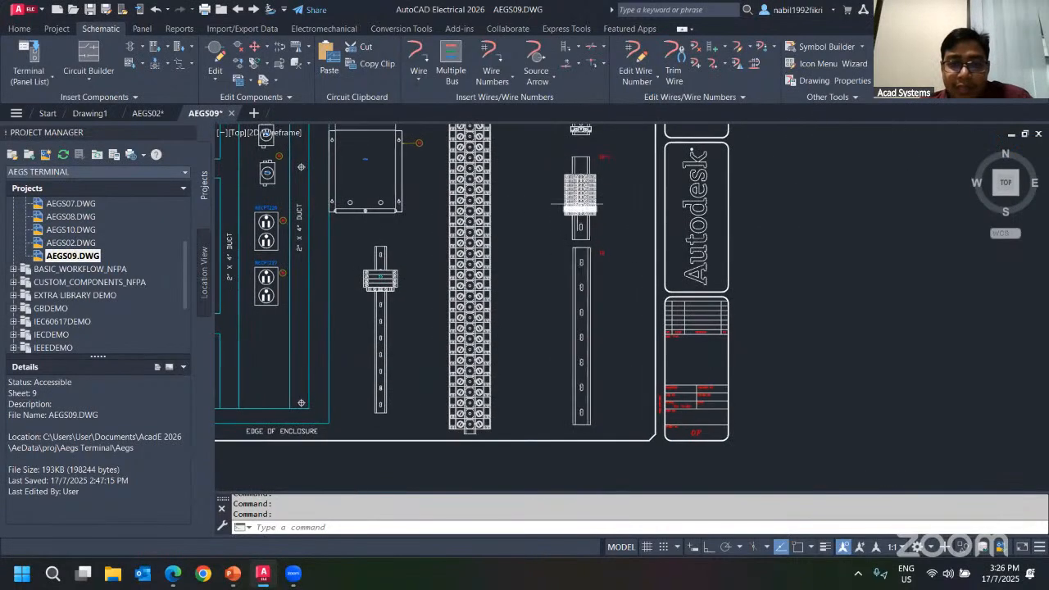
# Open the terminal strip editor for +MCAB5-TB from the graphical terminal strip in the panel layout.
pyautogui.scroll(-4, 578, 222)
pyautogui.scroll(2, 307, 315)
pyautogui.moveTo(307, 316); pyautogui.dragTo(433, 295, button='middle')
pyautogui.scroll(5, 426, 320)
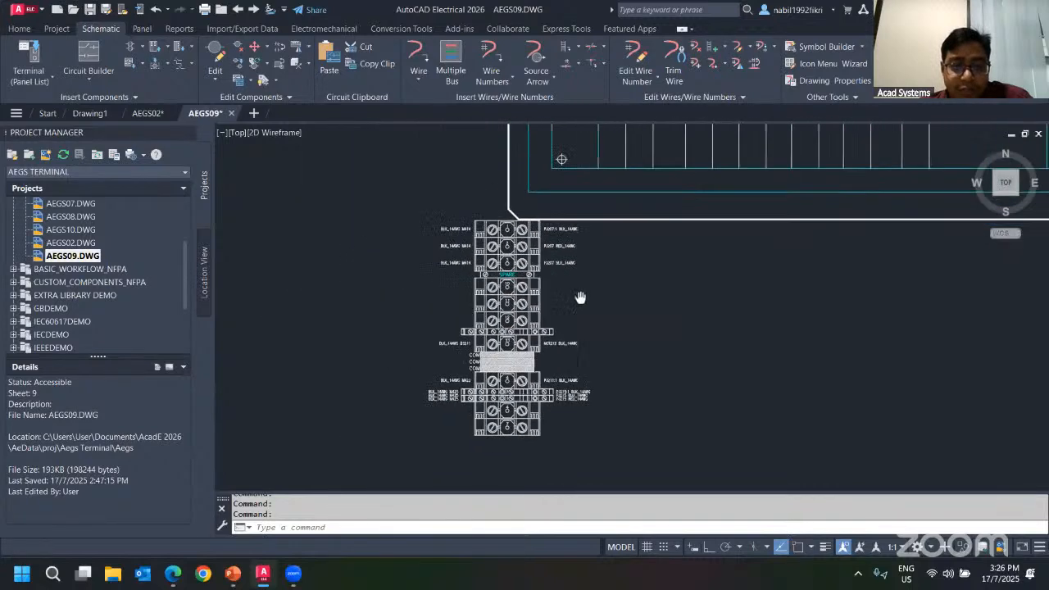
pyautogui.rightClick(510, 301)
pyautogui.click(464, 319)
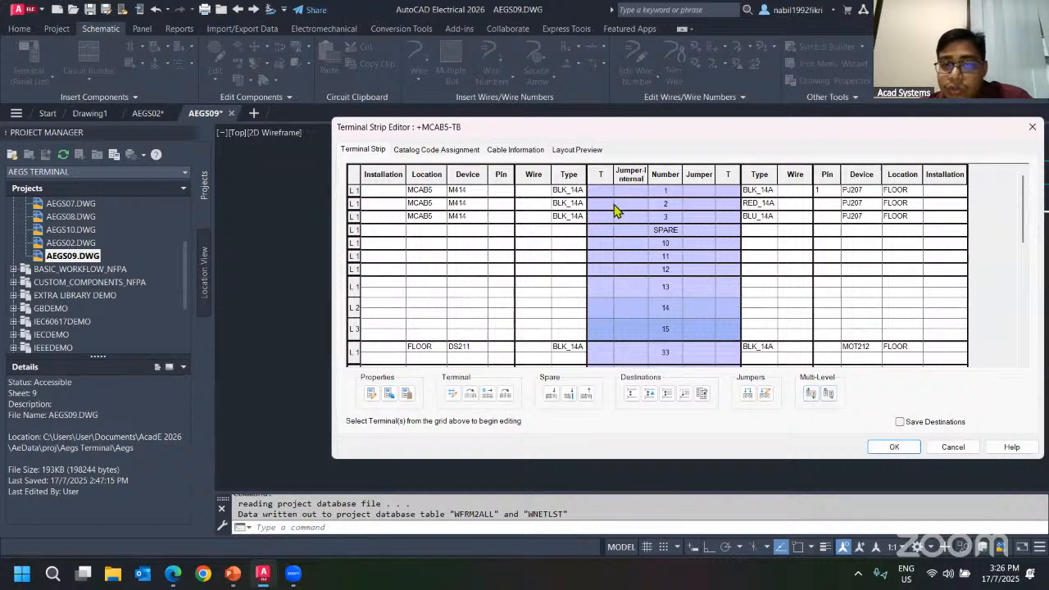
# Open terminal 1's block properties, set it to 3 levels and describe the levels as T, M and B.
pyautogui.click(542, 195)
pyautogui.click(372, 395)
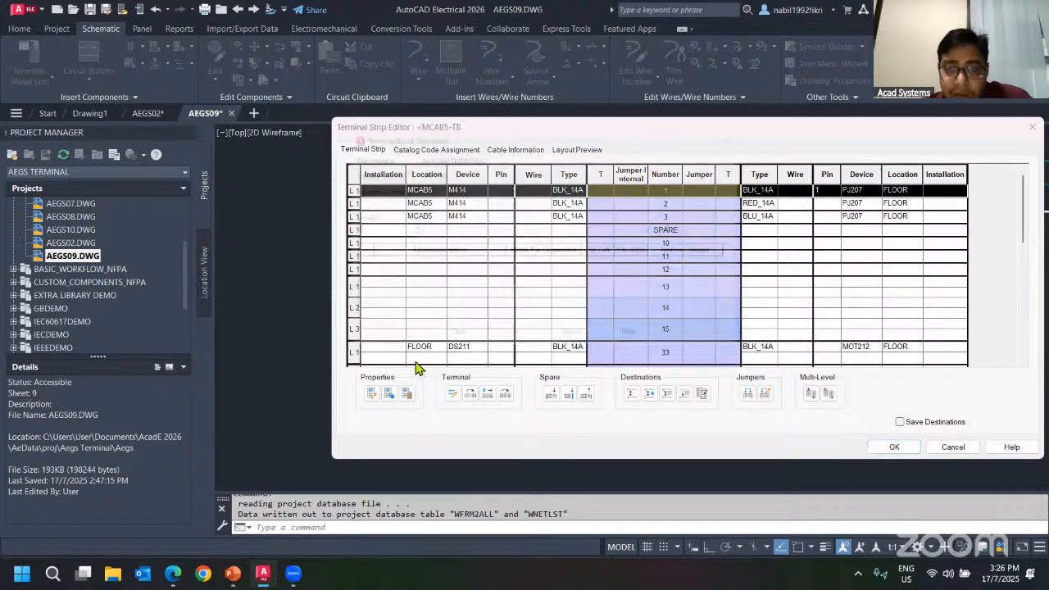
pyautogui.click(401, 227)
pyautogui.click(400, 226)
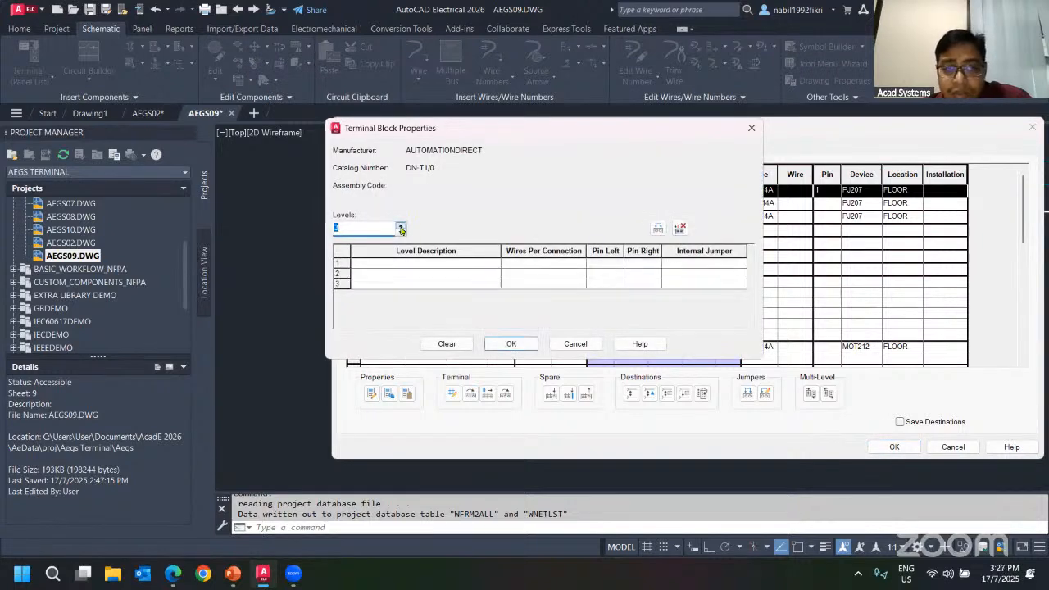
pyautogui.click(436, 264)
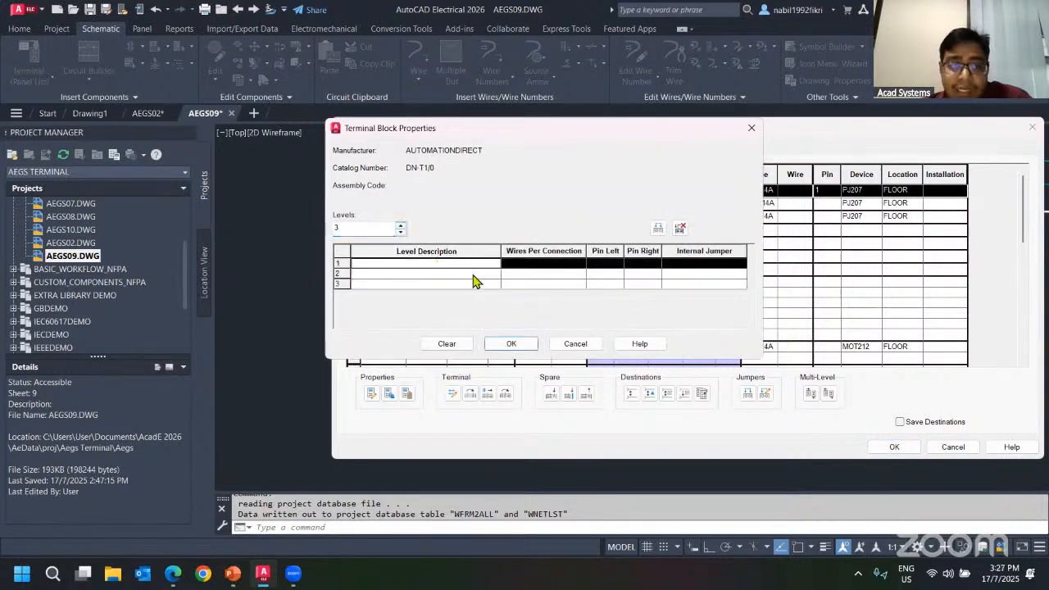
pyautogui.click(418, 263)
pyautogui.write('T')
pyautogui.click(423, 277)
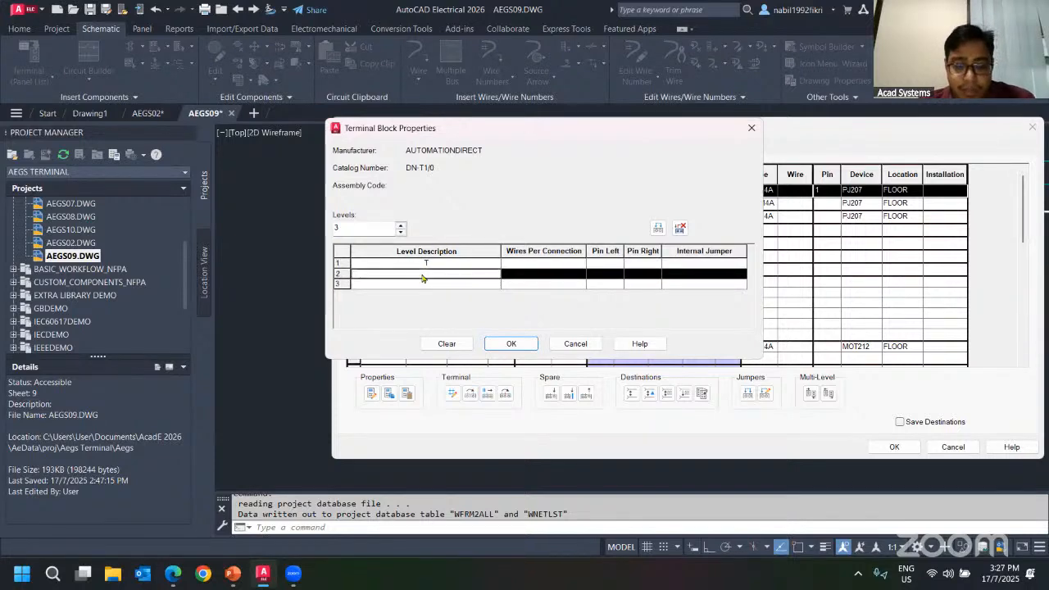
pyautogui.write('M')
pyautogui.click(434, 285)
pyautogui.write('B')
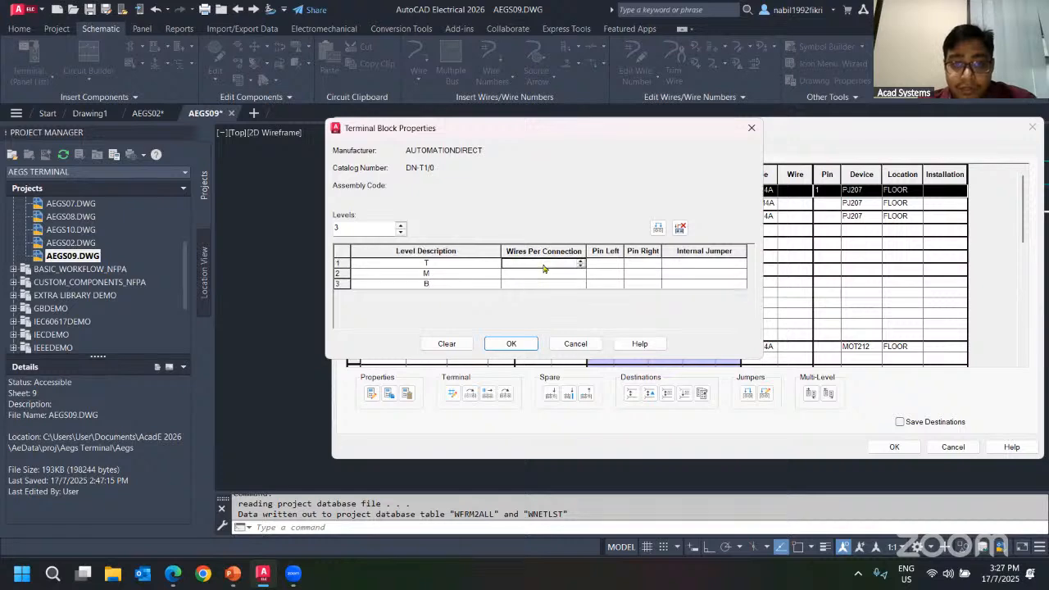
# Set 1 wire per connection for each of the three levels and accept the block properties.
pyautogui.click(543, 264)
pyautogui.write('1')
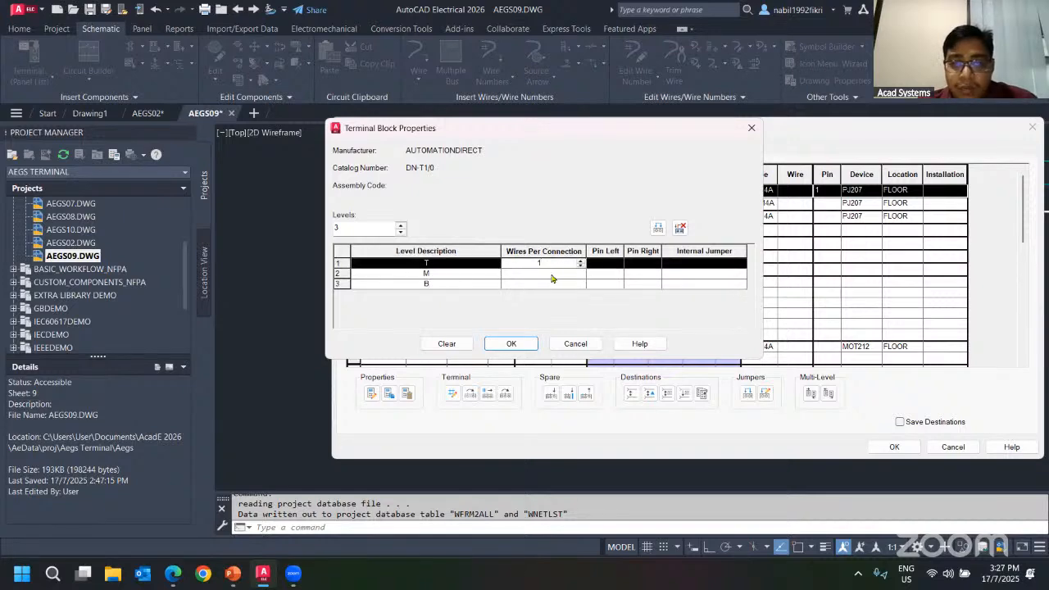
pyautogui.click(551, 275)
pyautogui.write('1')
pyautogui.click(552, 284)
pyautogui.write('1')
pyautogui.click(606, 265)
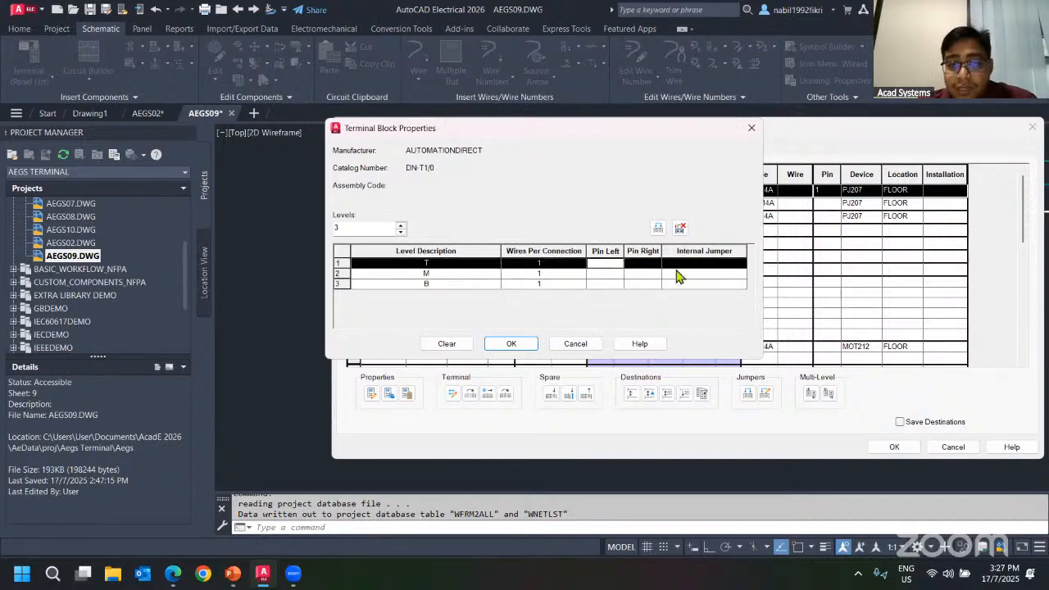
pyautogui.click(510, 343)
# Copy the multi-level properties from terminal 7 and paste them onto terminal 1.
pyautogui.scroll(-6, 667, 304)
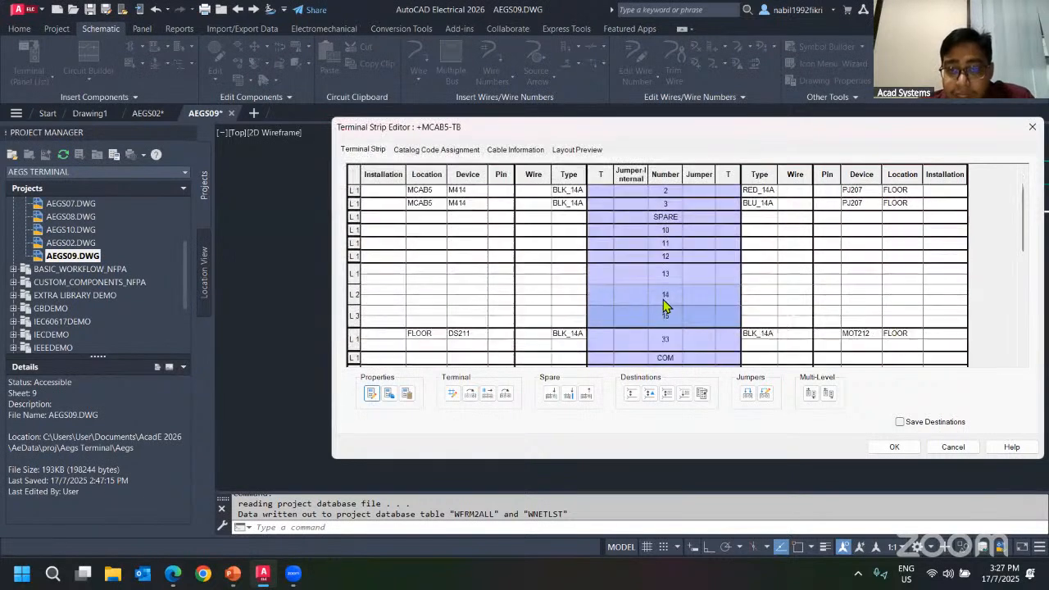
pyautogui.click(617, 253)
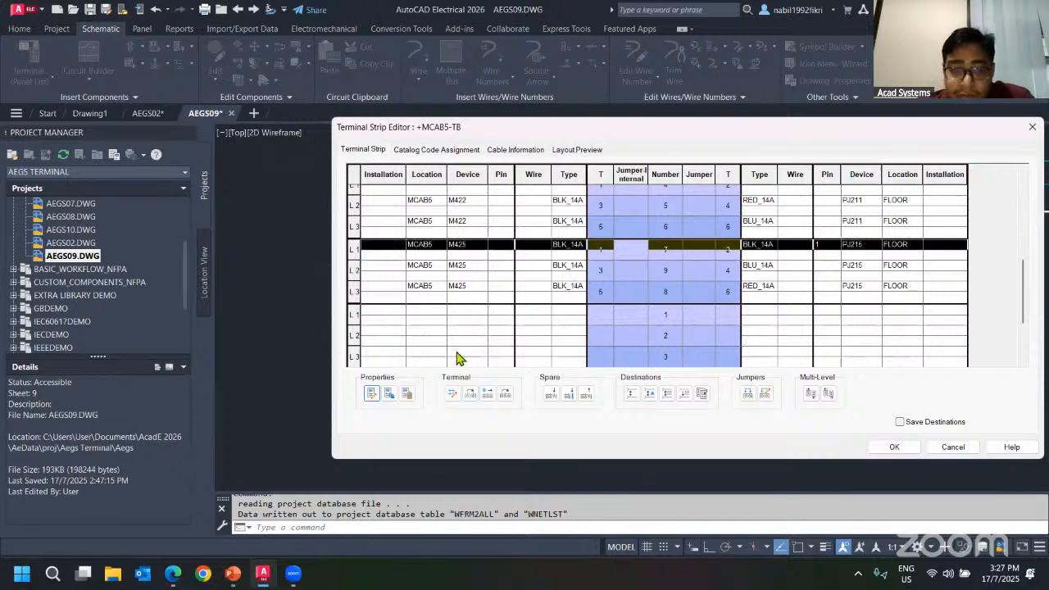
pyautogui.click(389, 393)
pyautogui.scroll(6, 620, 269)
pyautogui.click(574, 213)
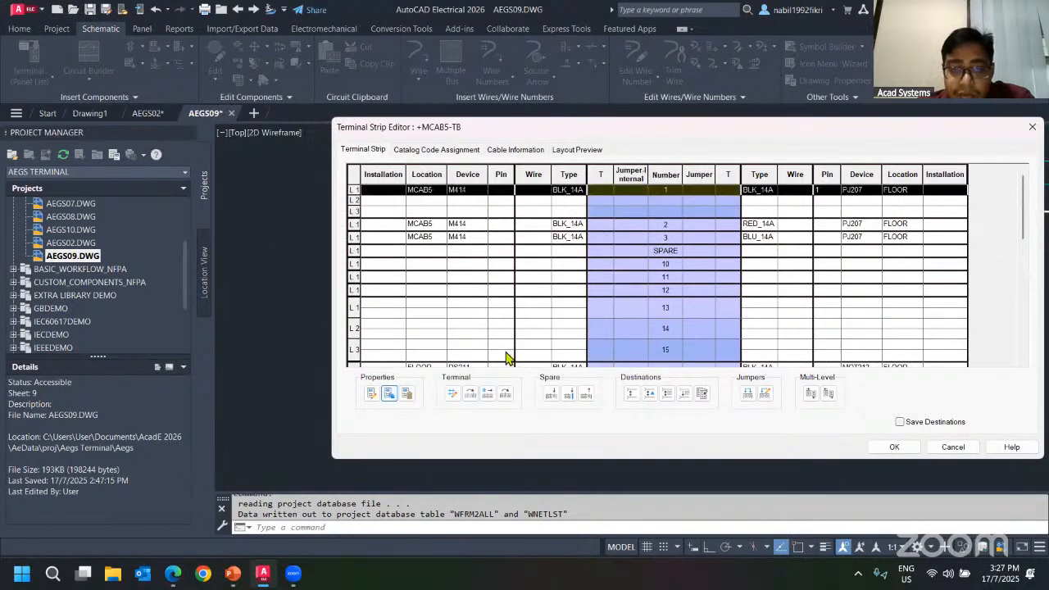
pyautogui.click(407, 393)
pyautogui.click(608, 201)
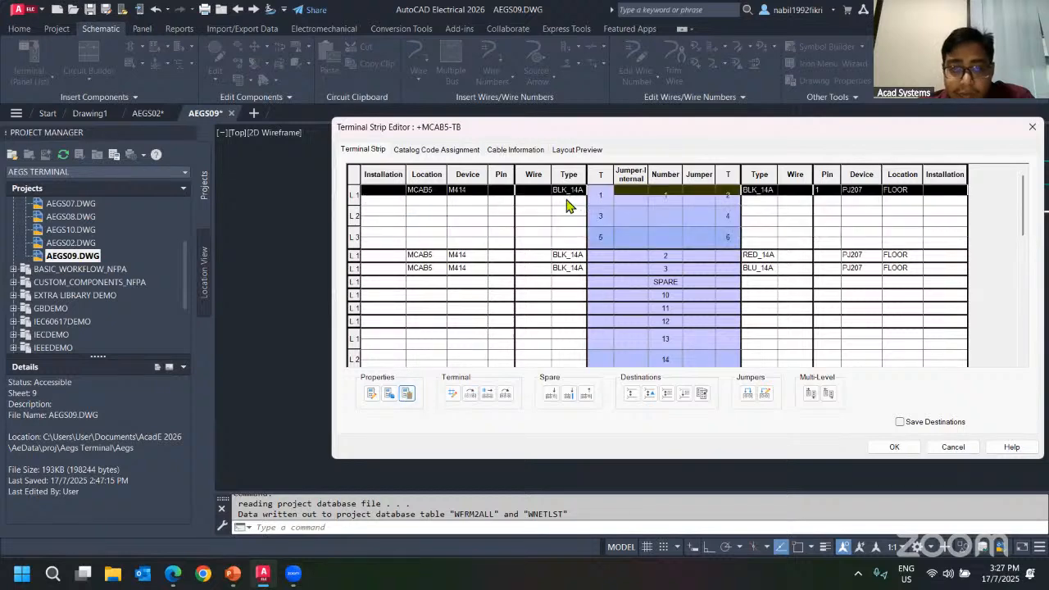
# Set terminal 1's Top, Middle and Bottom levels to 1 wire per connection and accept the properties.
pyautogui.click(373, 393)
pyautogui.click(542, 263)
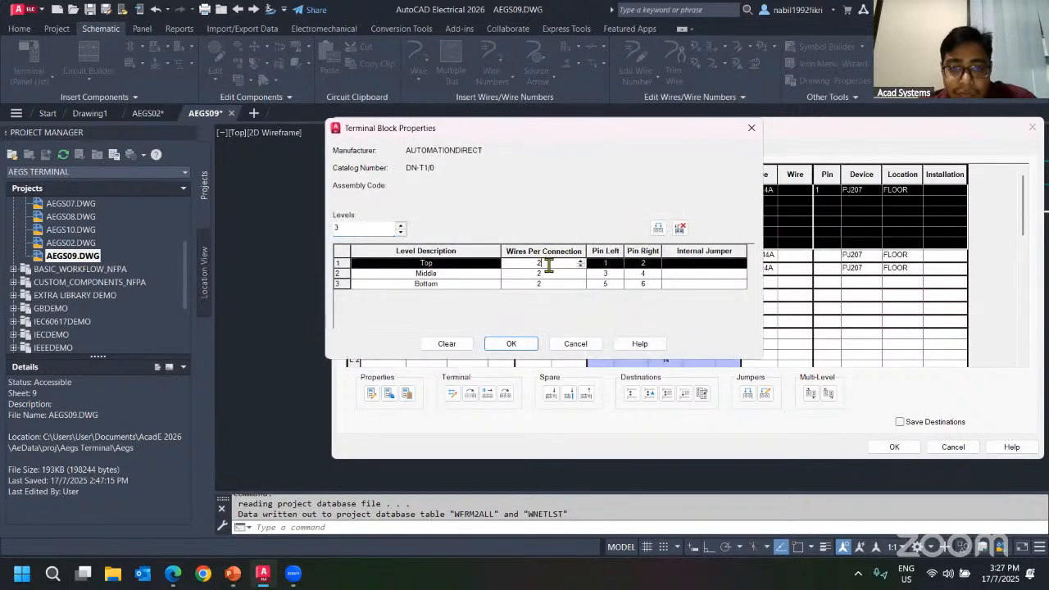
pyautogui.click(524, 275)
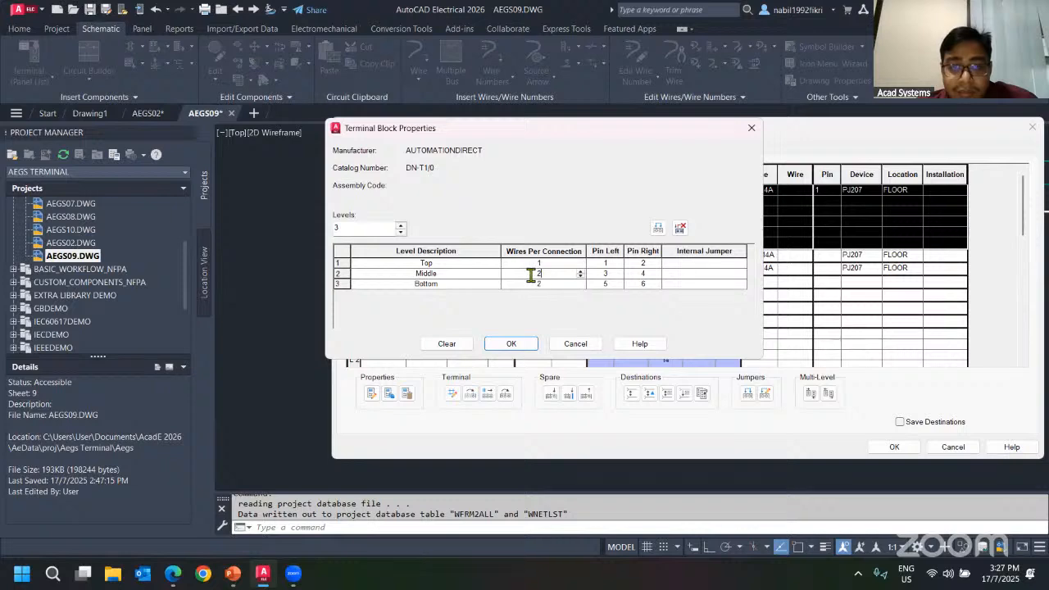
pyautogui.click(547, 284)
pyautogui.click(544, 283)
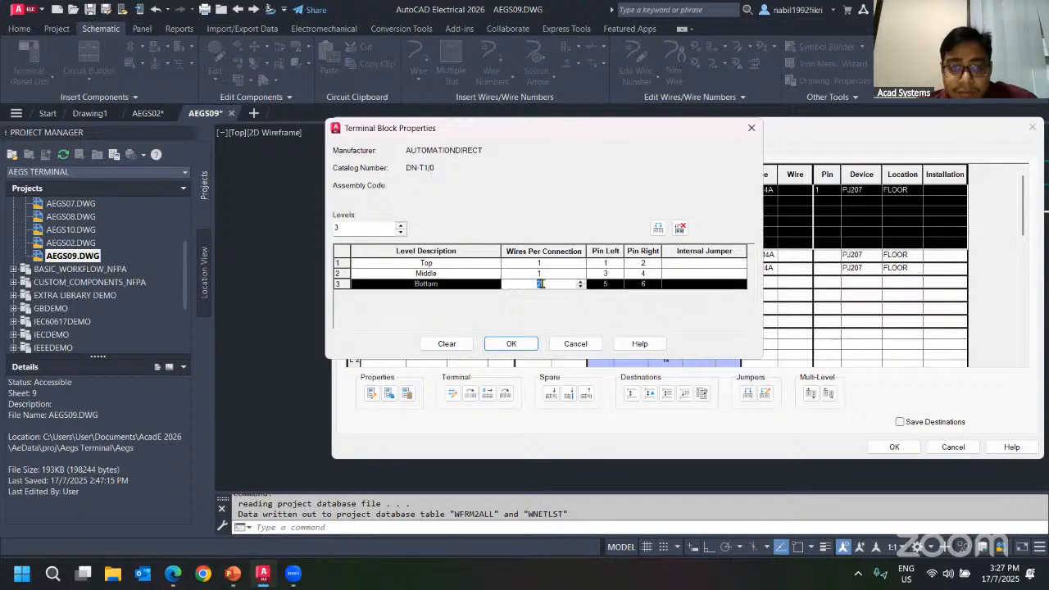
pyautogui.click(506, 344)
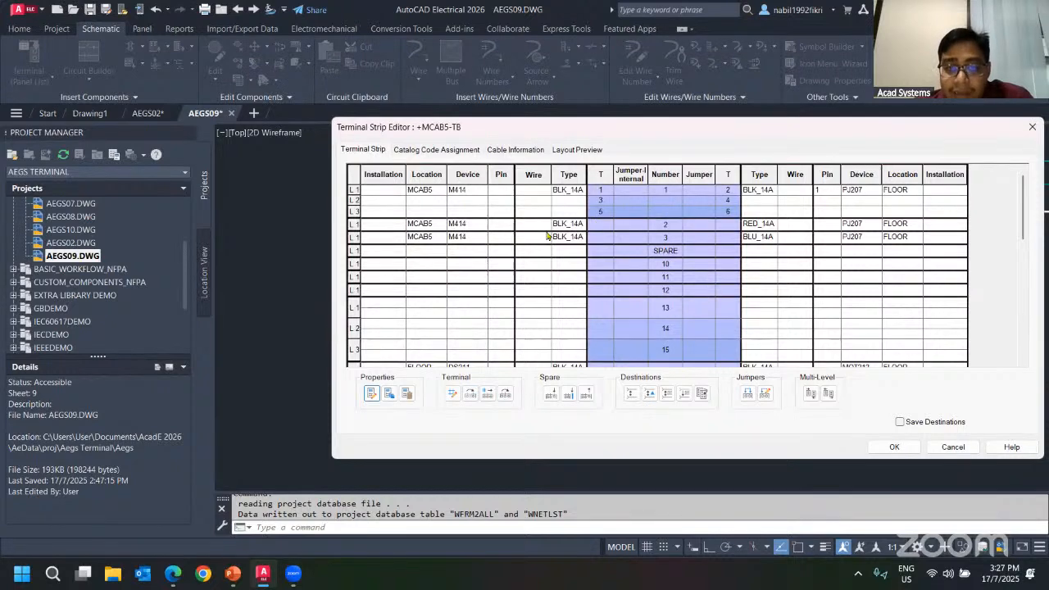
# Associate terminals 2 and 3 with terminal 1's three-level block on its Middle and Bottom levels.
pyautogui.click(577, 225)
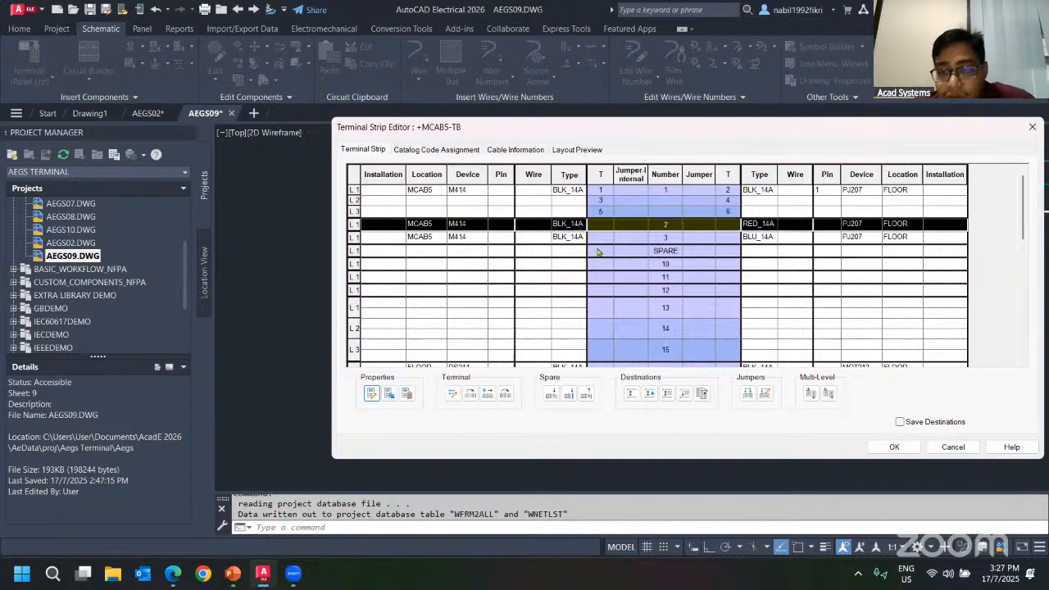
pyautogui.keyDown('shift'); pyautogui.click(556, 236); pyautogui.keyUp('shift')
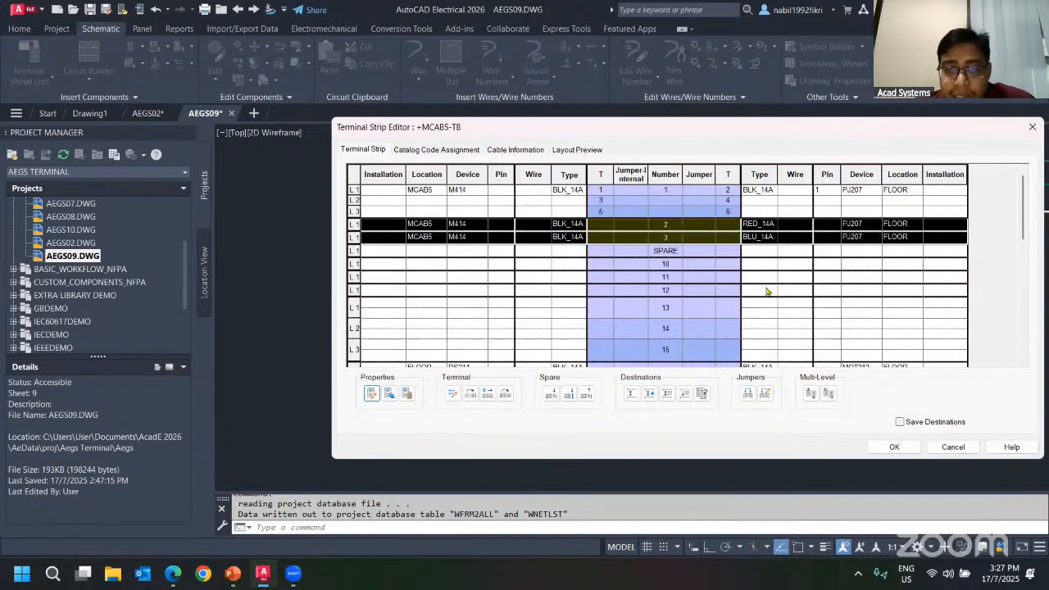
pyautogui.click(810, 394)
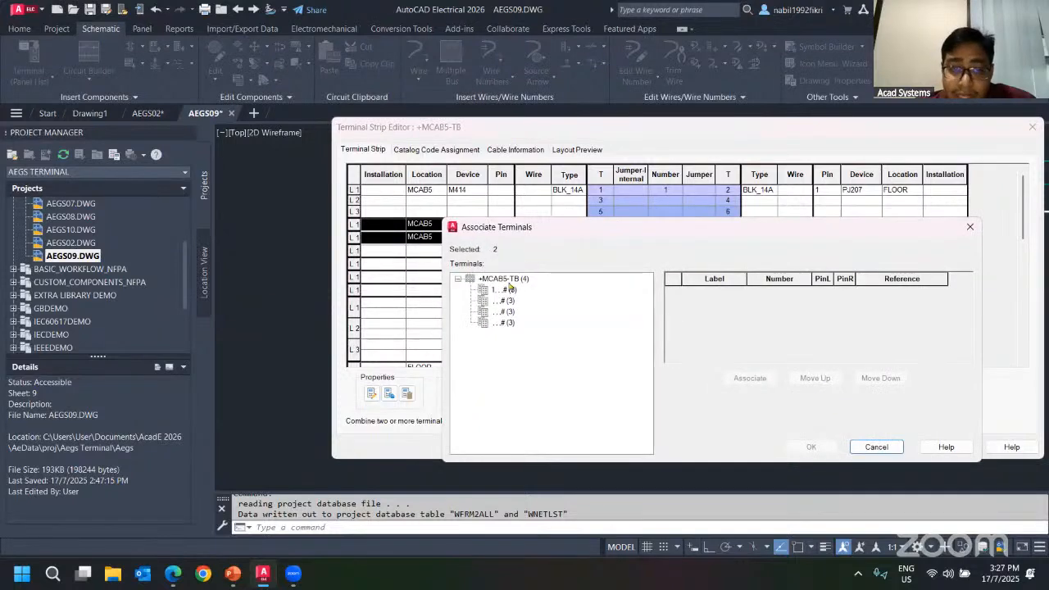
pyautogui.click(507, 289)
pyautogui.click(751, 379)
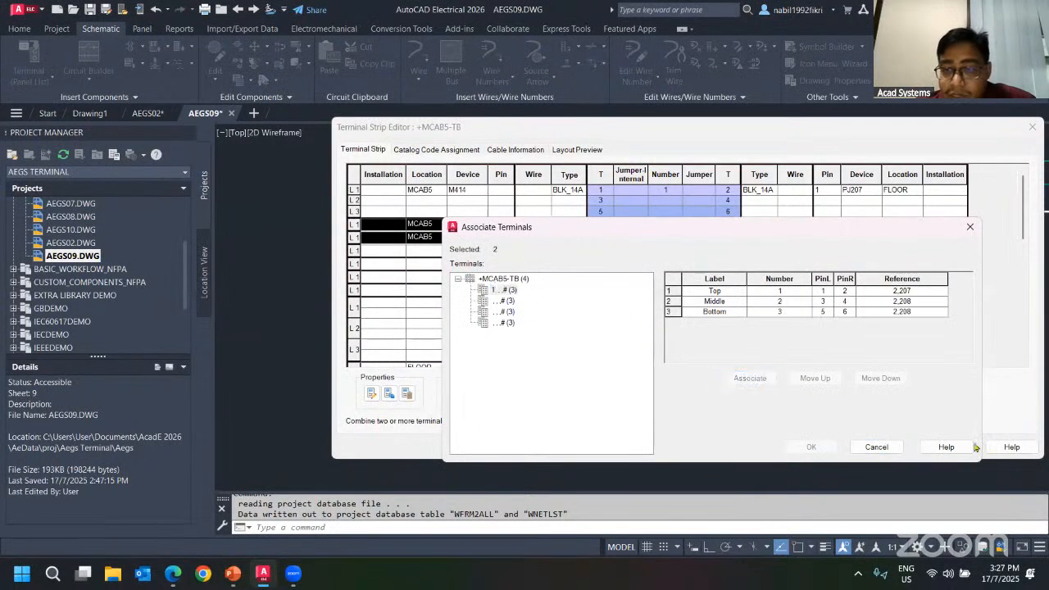
pyautogui.click(785, 302)
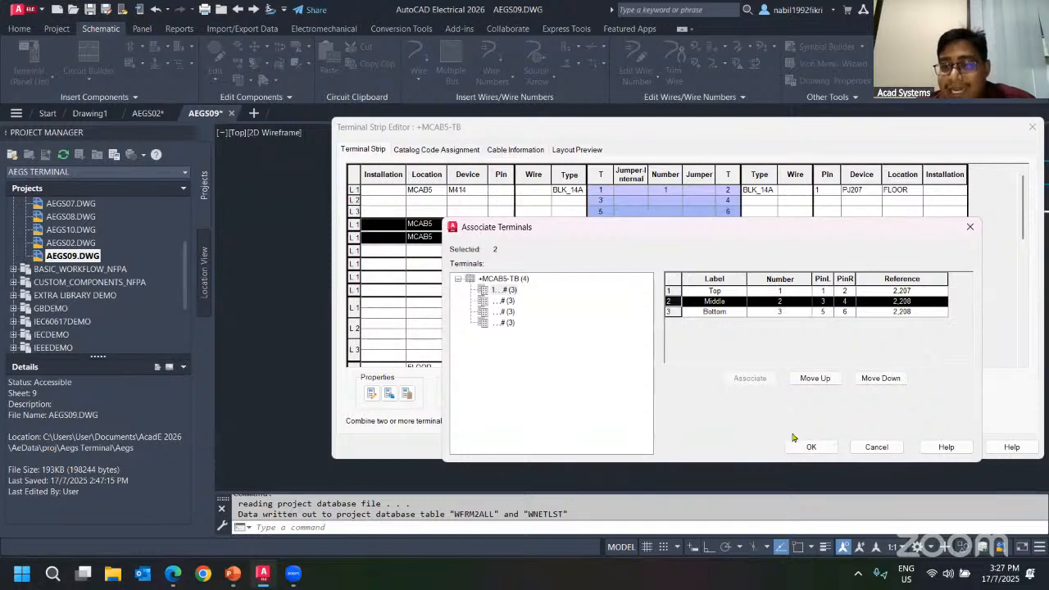
pyautogui.click(807, 446)
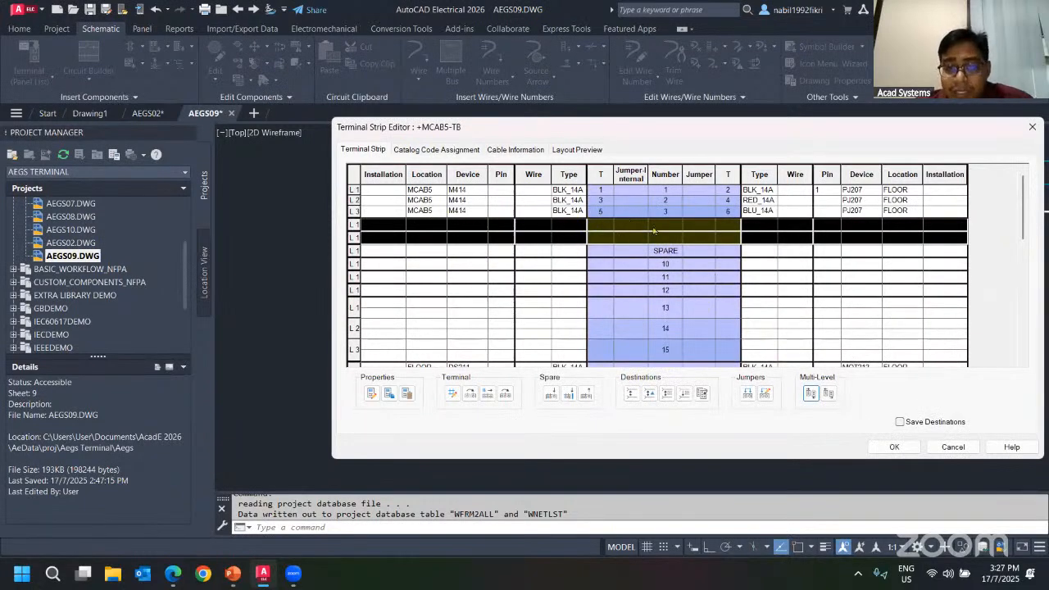
# Inspect the blank rows left in the grid and the multi-level block in the layout preview.
pyautogui.click(661, 229)
pyautogui.click(669, 237)
pyautogui.click(670, 227)
pyautogui.click(664, 236)
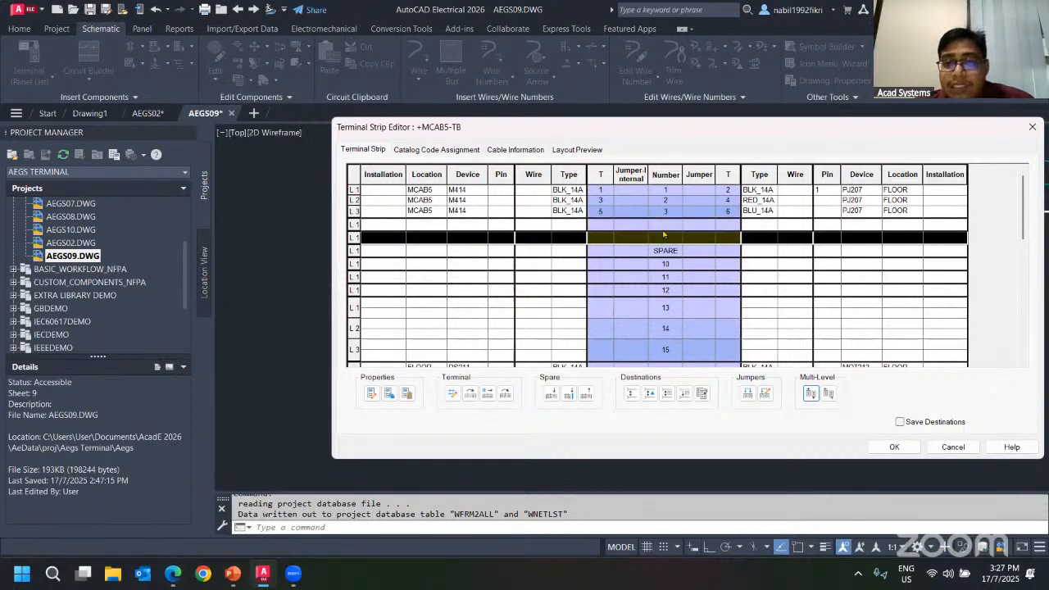
pyautogui.click(663, 224)
pyautogui.click(668, 203)
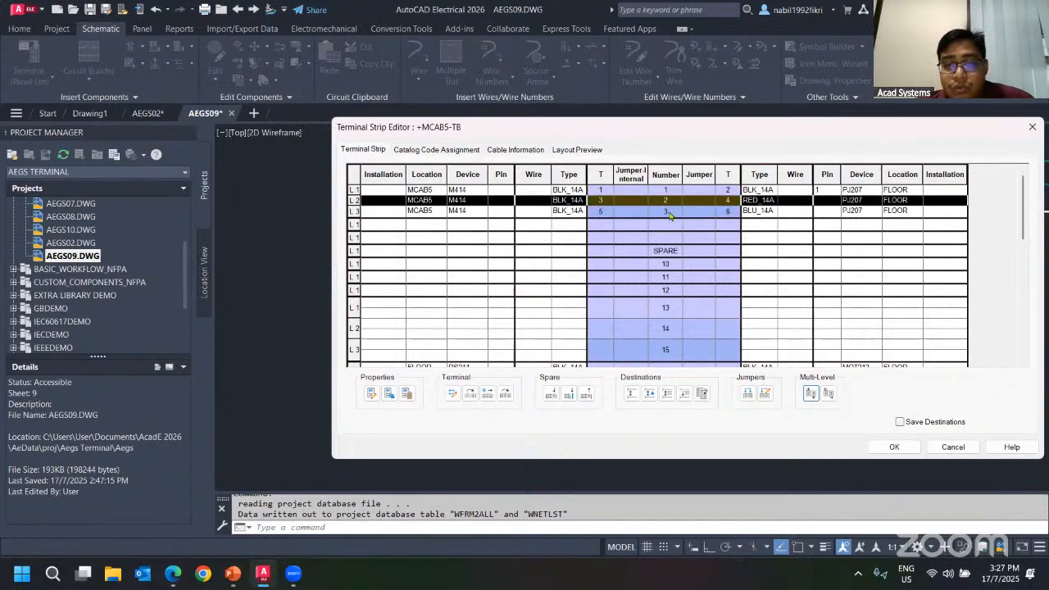
pyautogui.click(665, 212)
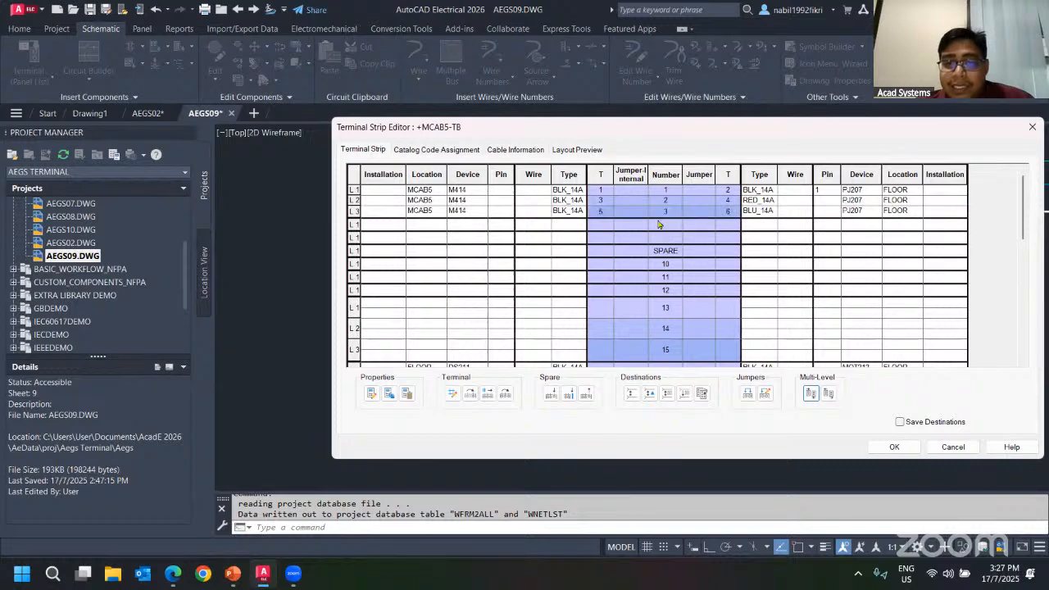
pyautogui.click(656, 224)
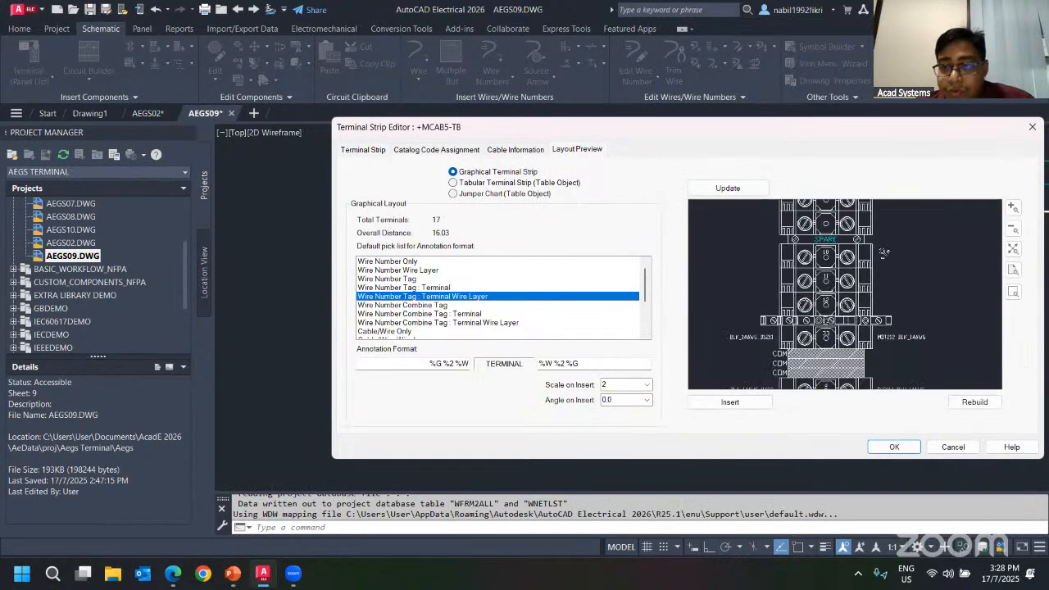
pyautogui.scroll(3, 840, 347)
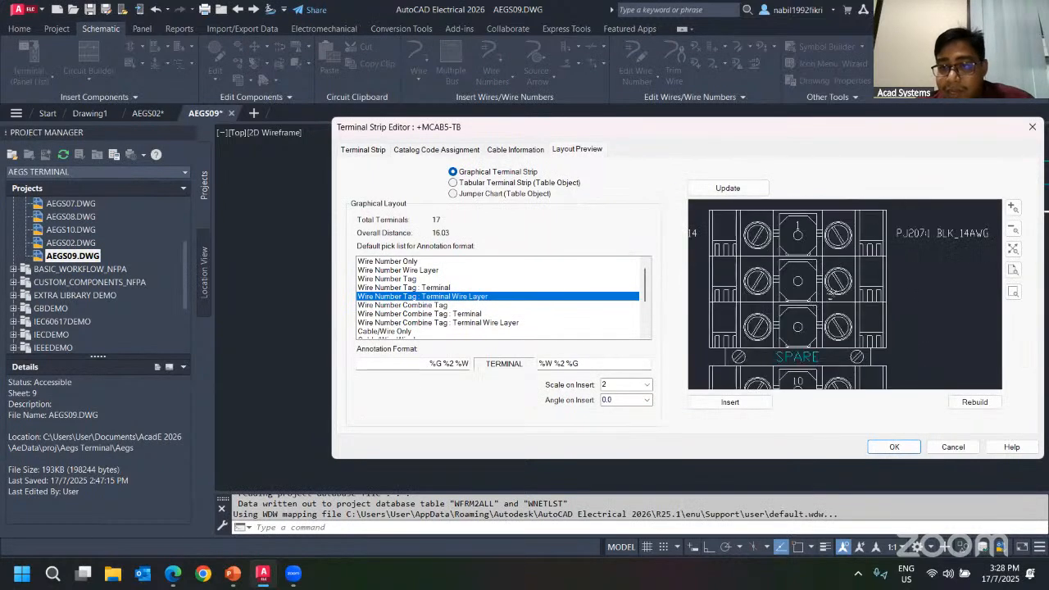
# Delete the two blank rows below terminal 3 so the SPARE follows it directly.
pyautogui.click(363, 150)
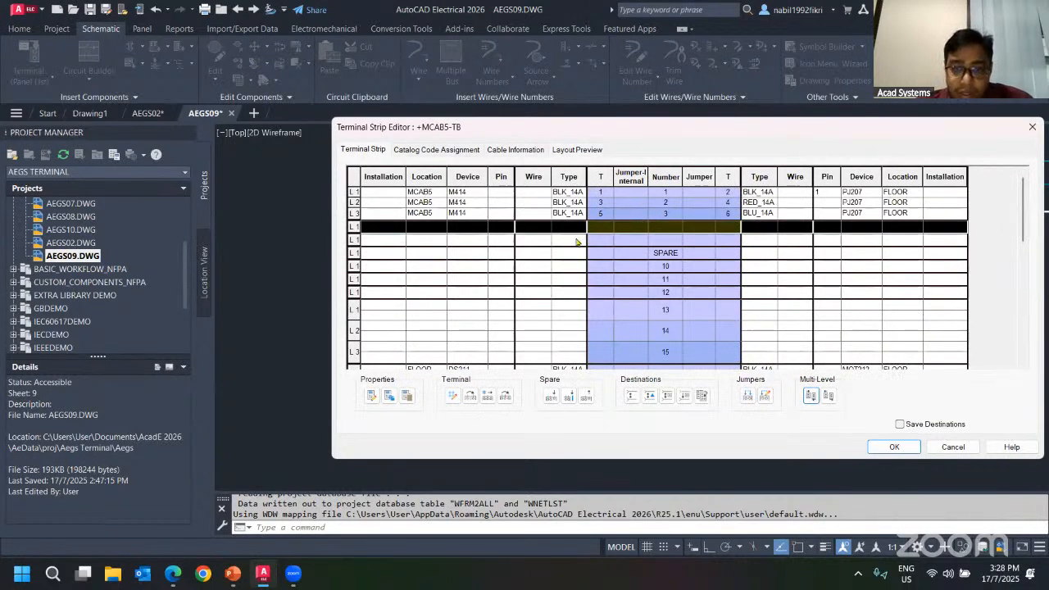
pyautogui.keyDown('shift'); pyautogui.click(576, 240); pyautogui.keyUp('shift')
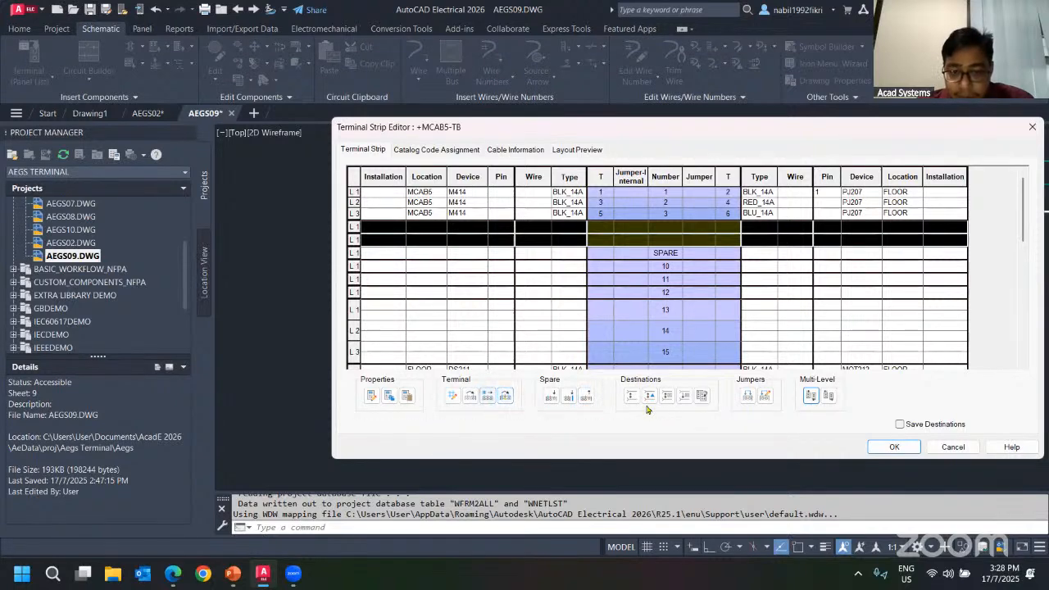
pyautogui.click(587, 396)
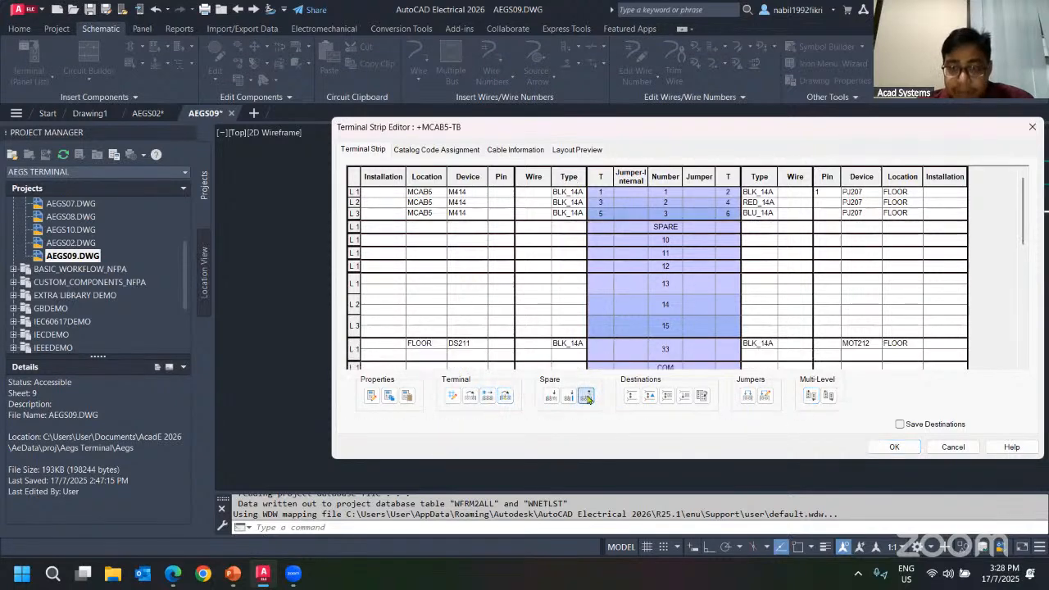
# Scroll through the terminal grid to review the remaining terminals.
pyautogui.click(674, 275)
pyautogui.scroll(-5, 622, 254)
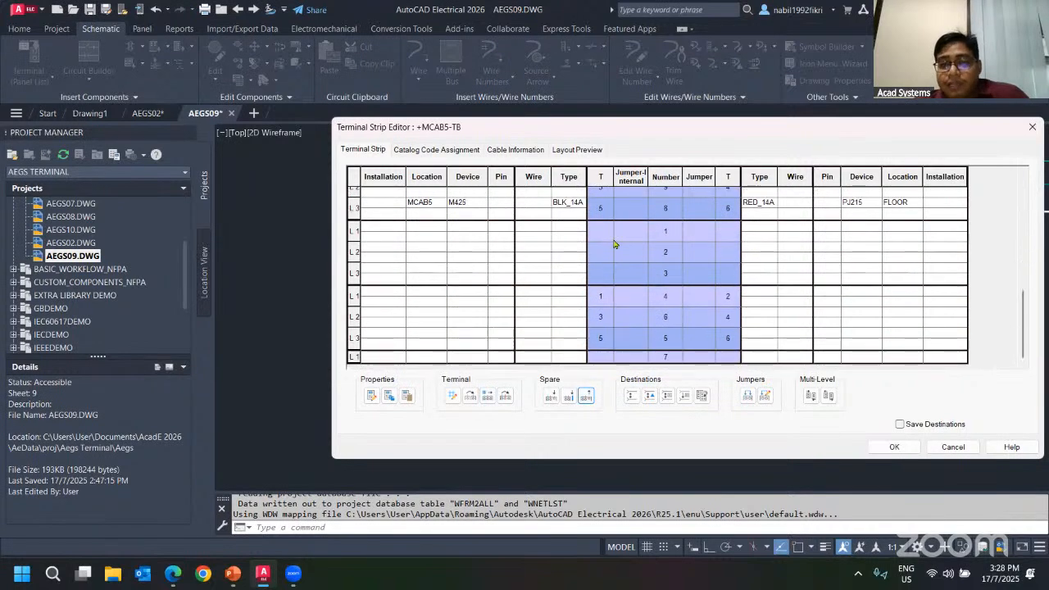
pyautogui.click(577, 237)
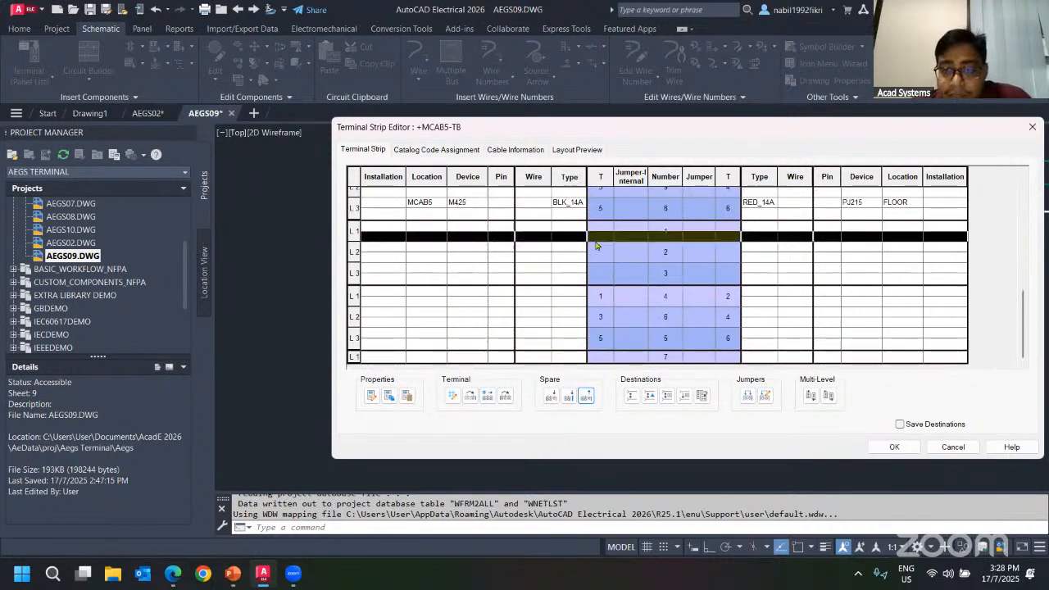
pyautogui.scroll(1, 595, 288)
pyautogui.scroll(-1, 598, 284)
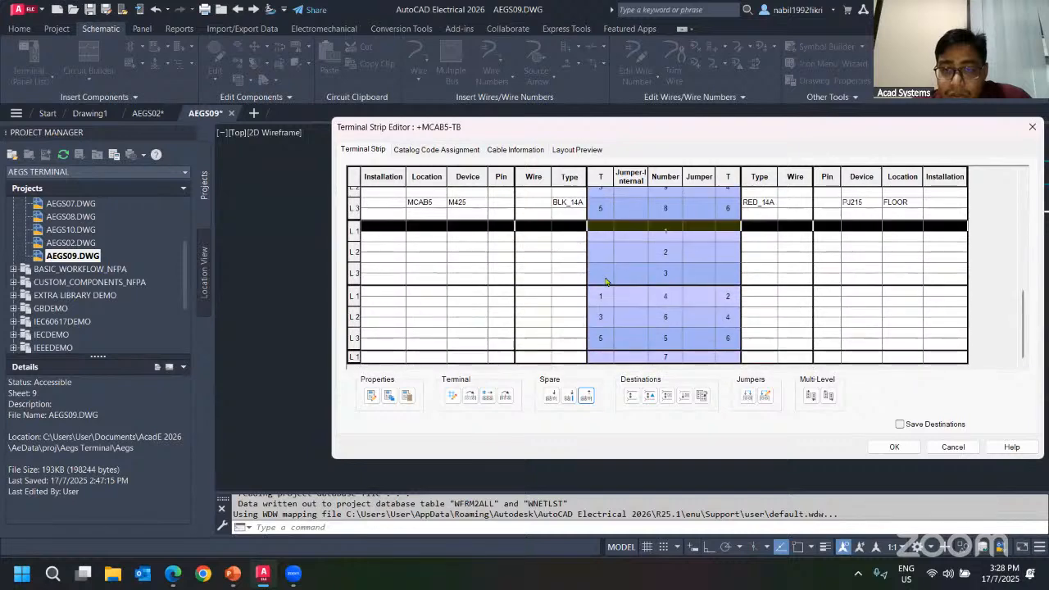
pyautogui.scroll(8, 763, 270)
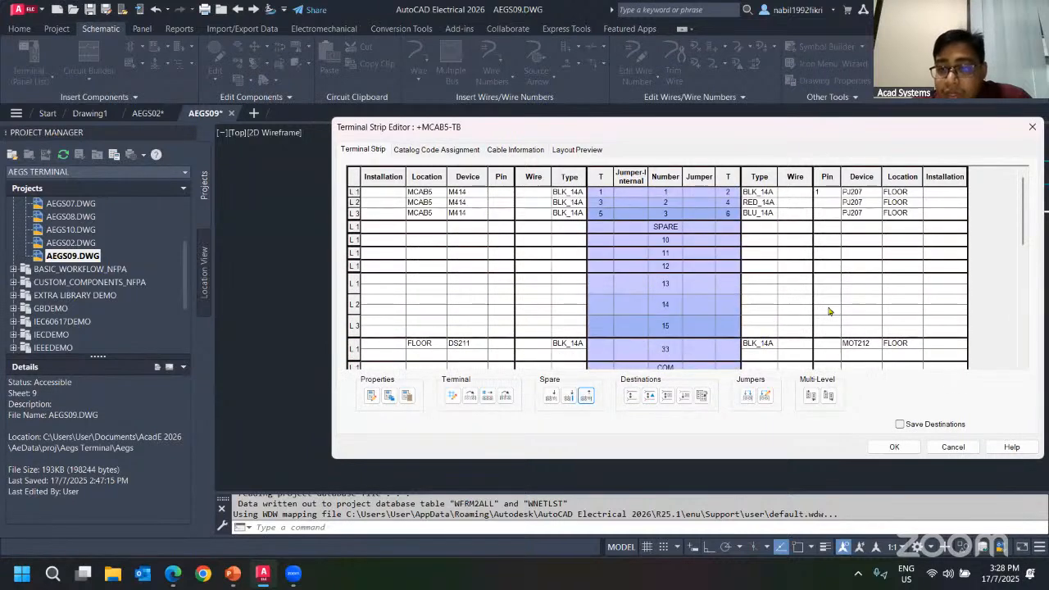
# Update the graphical layout preview and insert the graphical terminal strip onto the panel's rail.
pyautogui.click(577, 150)
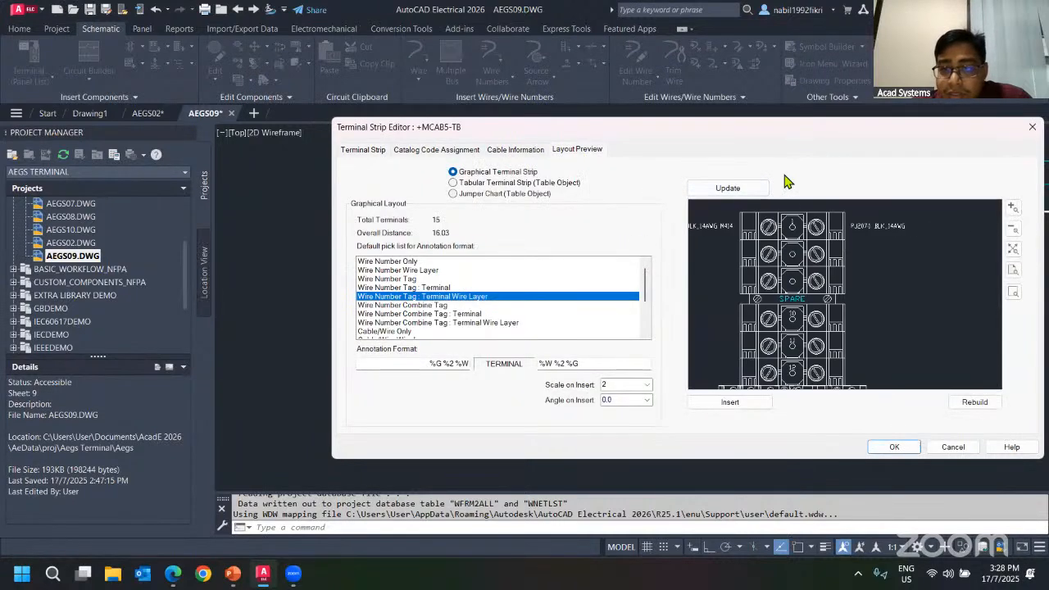
pyautogui.scroll(1, 778, 204)
pyautogui.click(728, 188)
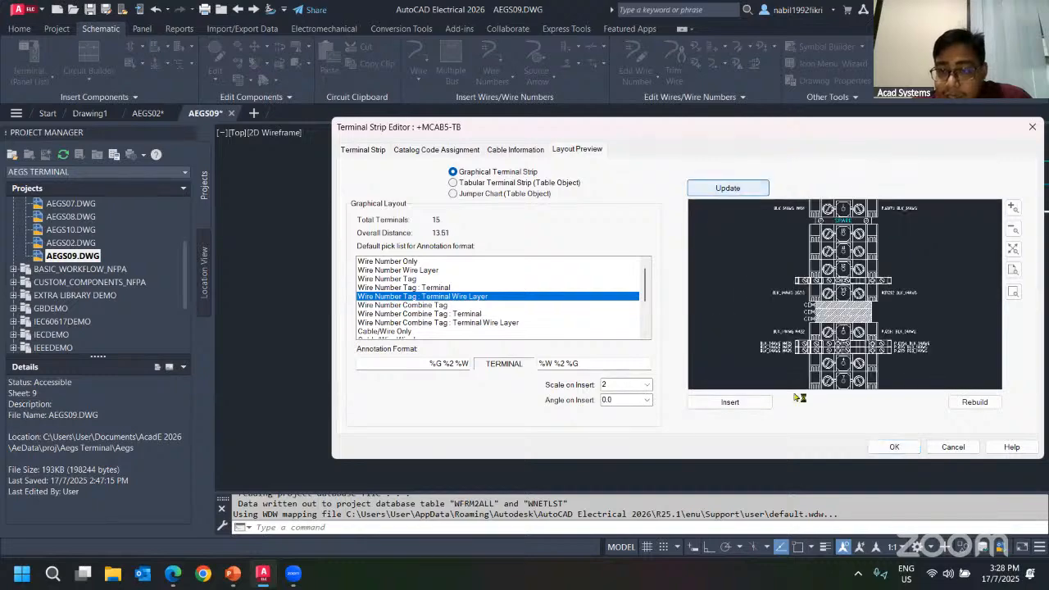
pyautogui.click(729, 402)
pyautogui.scroll(-3, 700, 282)
pyautogui.scroll(2, 701, 282)
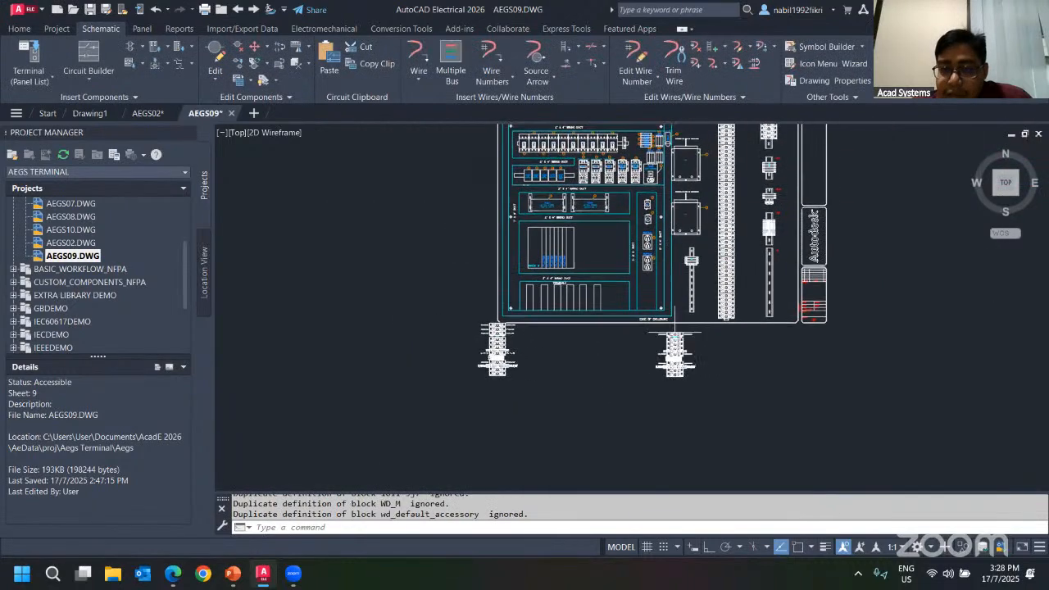
pyautogui.moveTo(758, 271); pyautogui.dragTo(591, 255, button='middle')
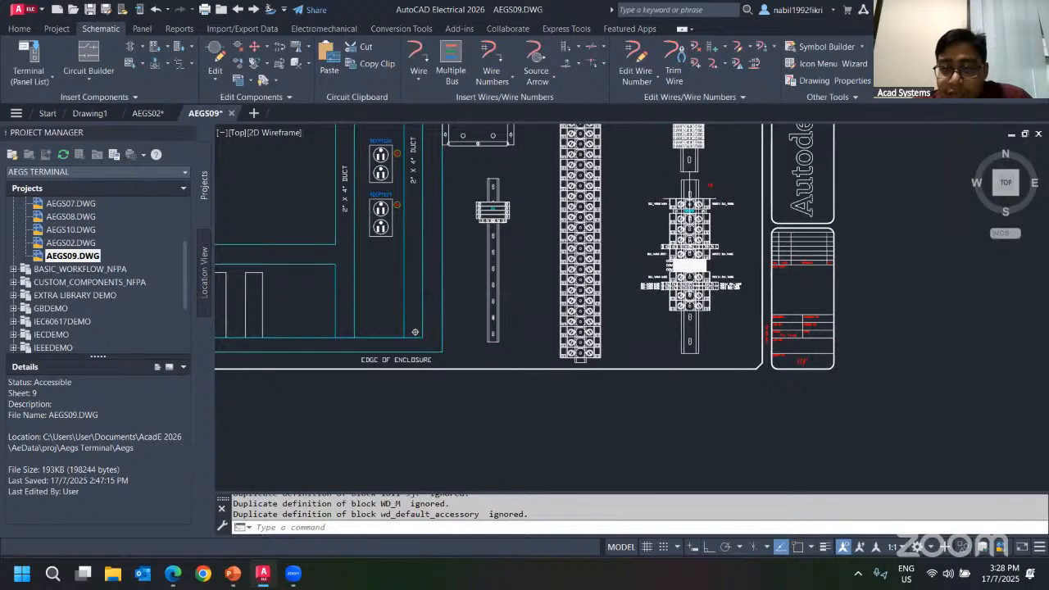
pyautogui.click(689, 203)
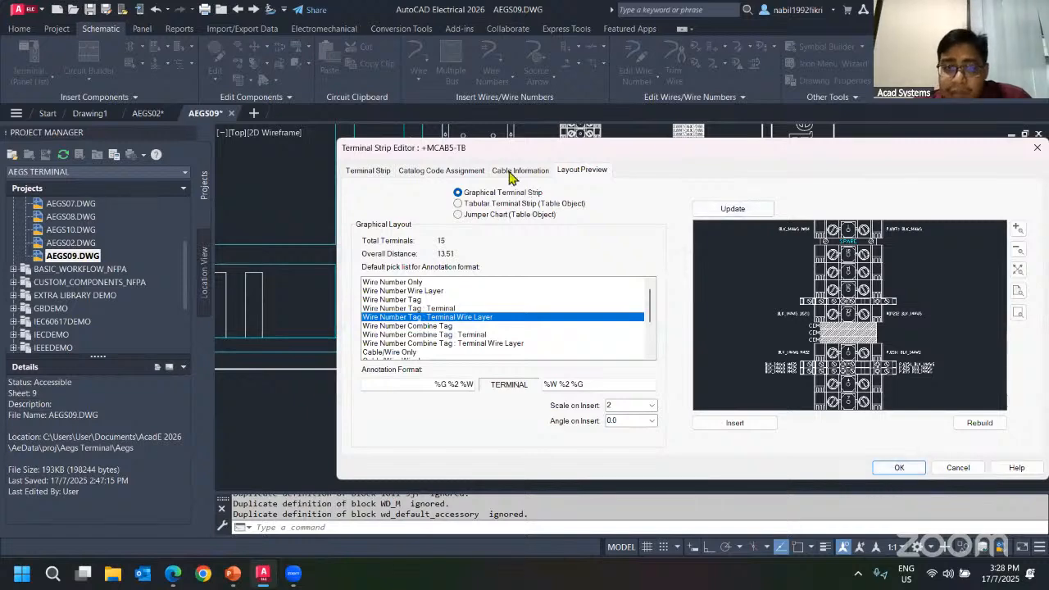
# Preview the strip as a tabular terminal strip and as a jumper chart, then close the editor.
pyautogui.click(457, 203)
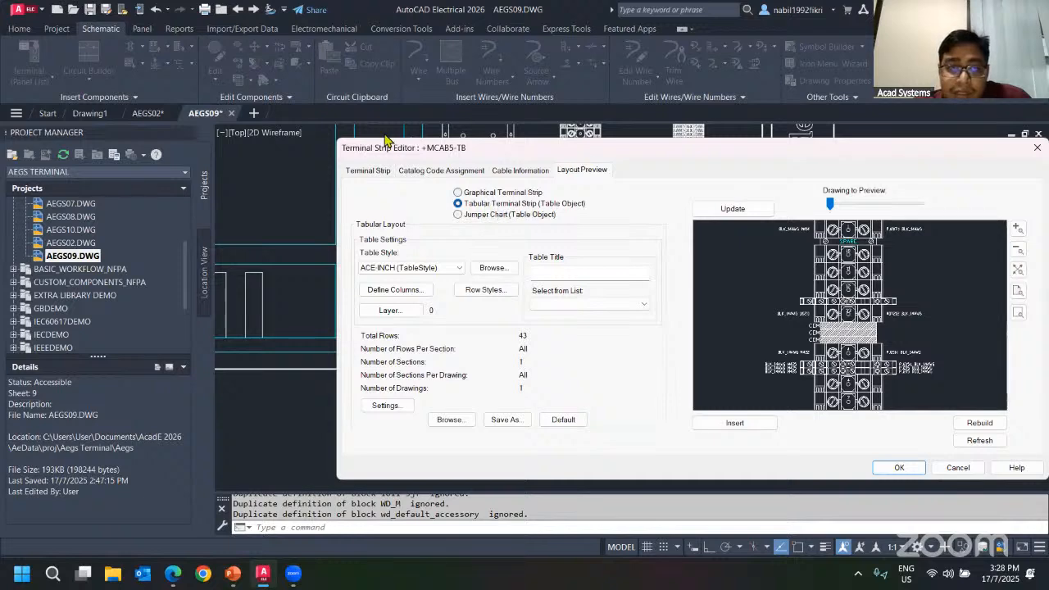
pyautogui.moveTo(385, 141); pyautogui.dragTo(197, 123)
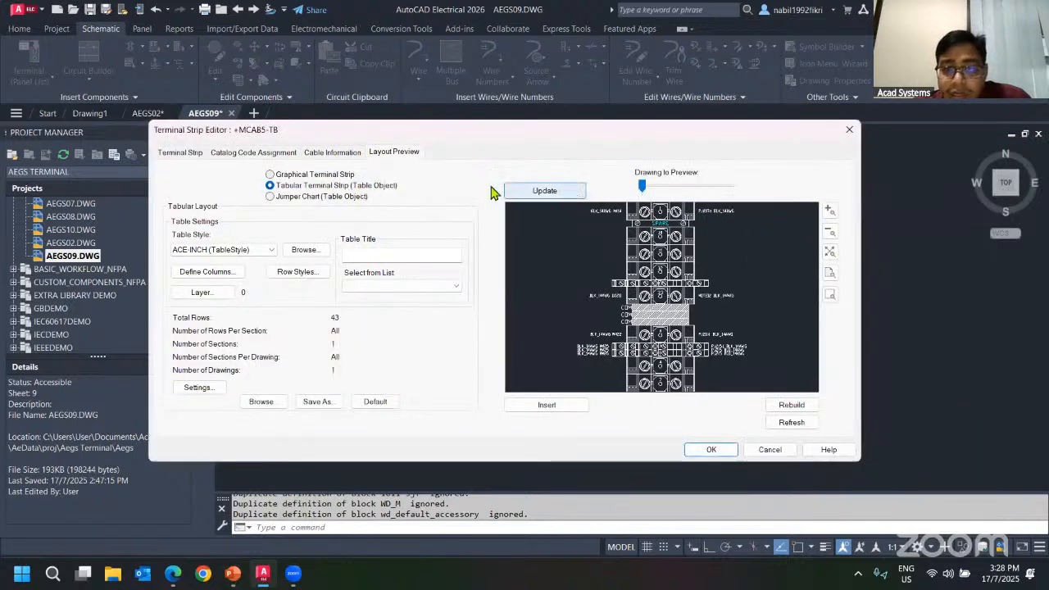
pyautogui.click(544, 191)
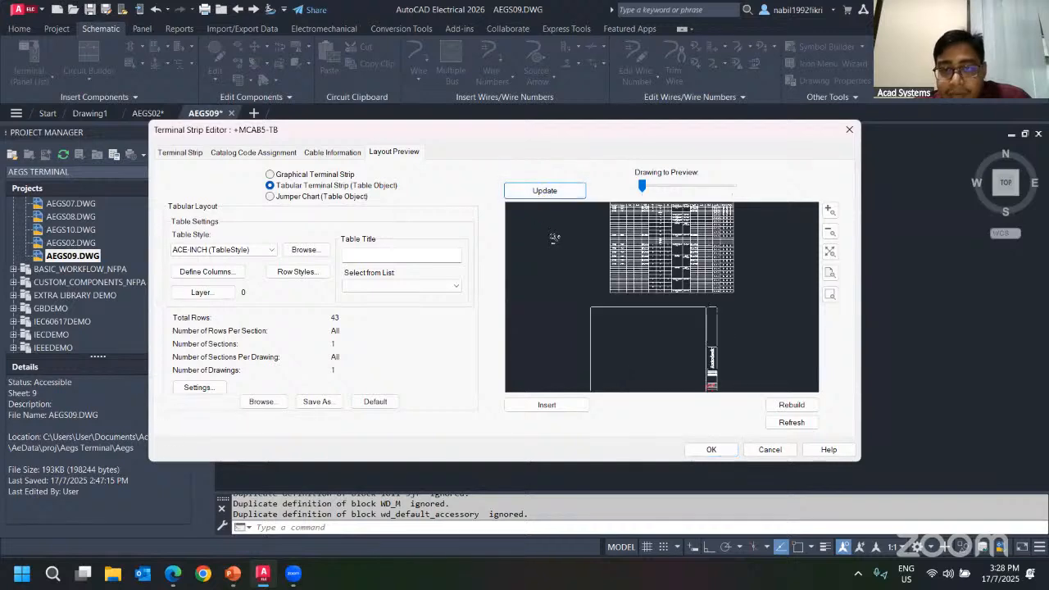
pyautogui.scroll(5, 553, 238)
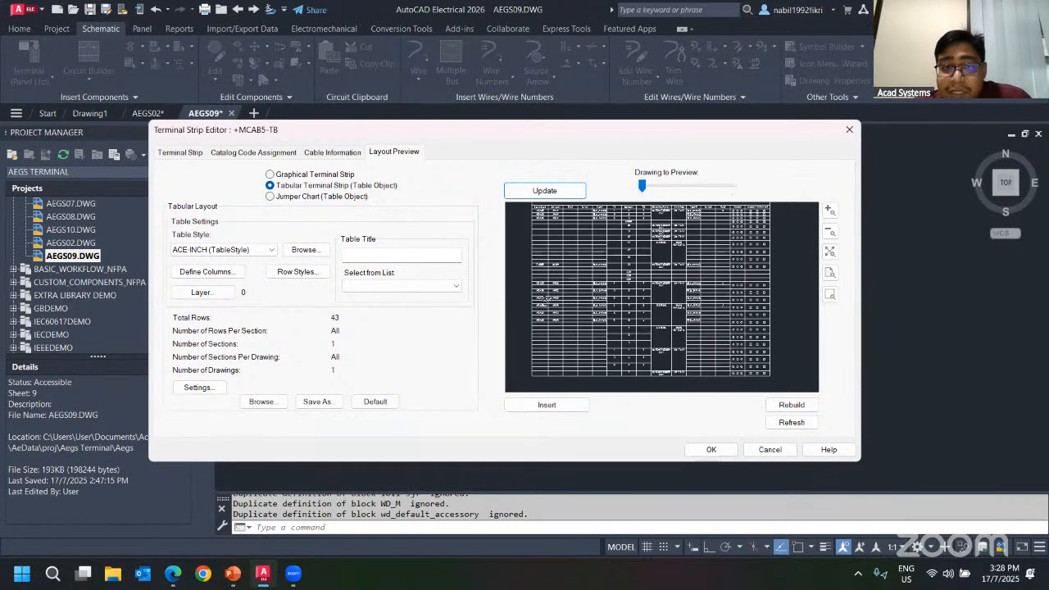
pyautogui.click(271, 196)
pyautogui.click(568, 195)
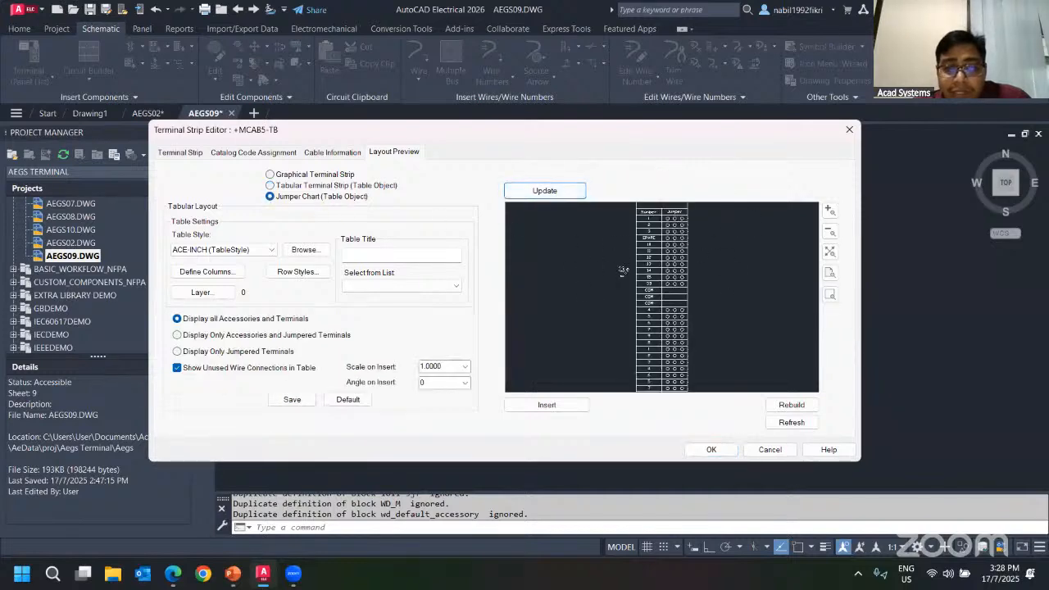
pyautogui.click(309, 185)
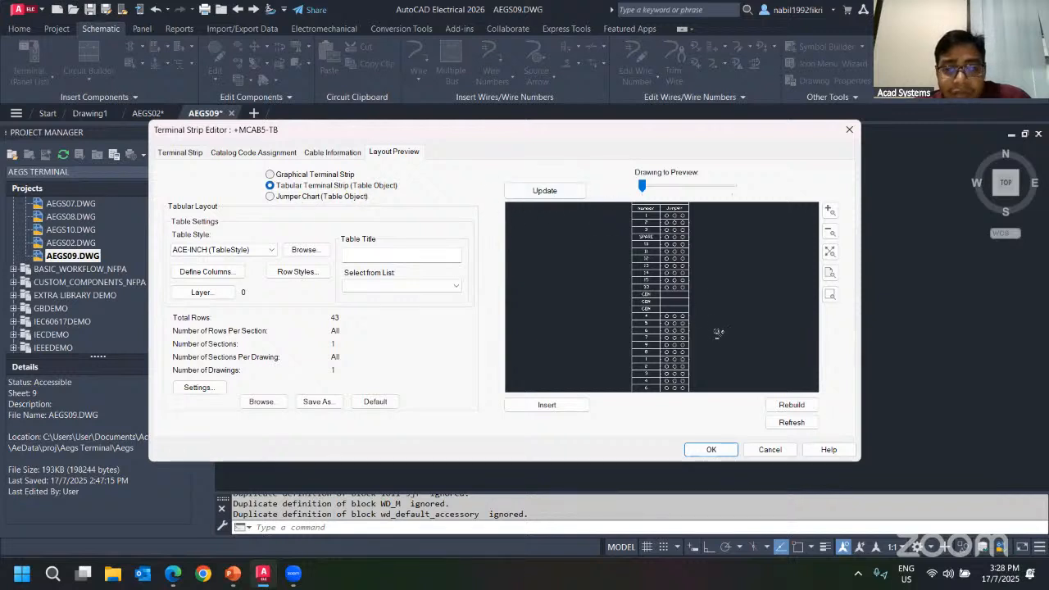
pyautogui.click(312, 175)
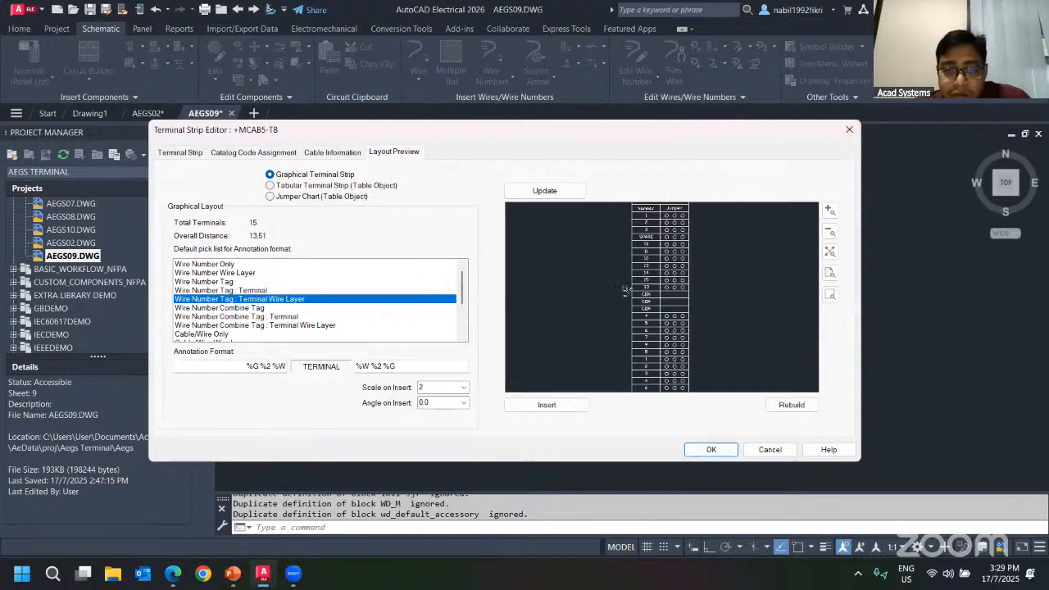
pyautogui.click(757, 446)
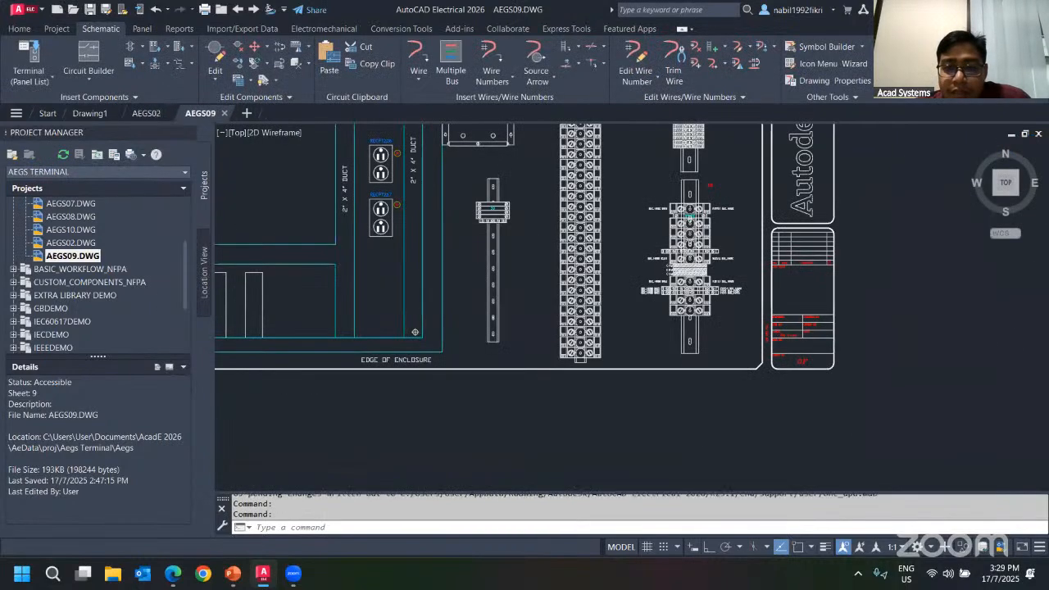
# Open the Table Generator and select the MCAB5 TB terminal strip.
pyautogui.click(145, 31)
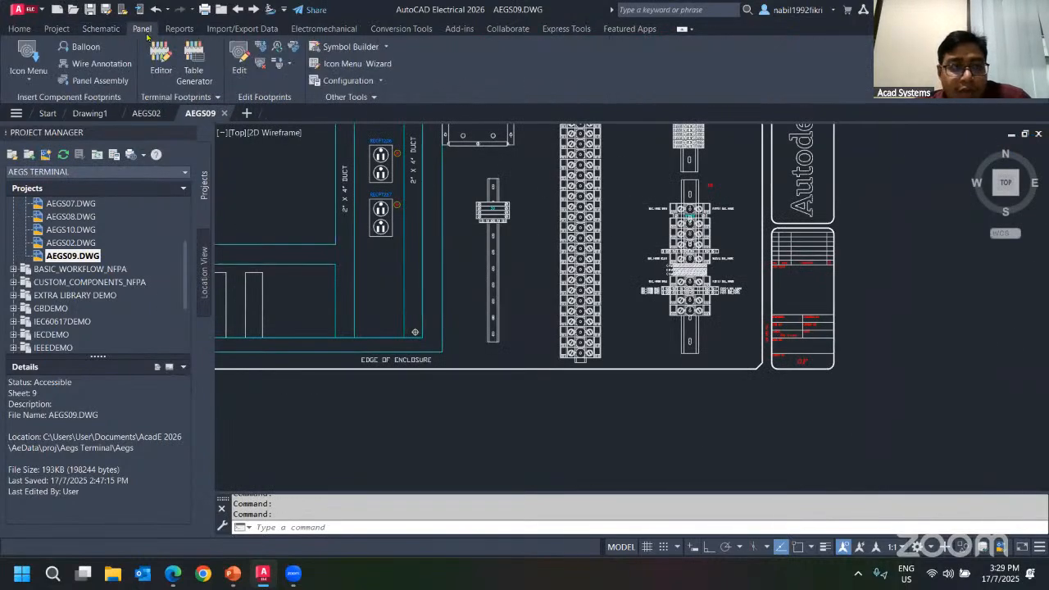
pyautogui.click(195, 74)
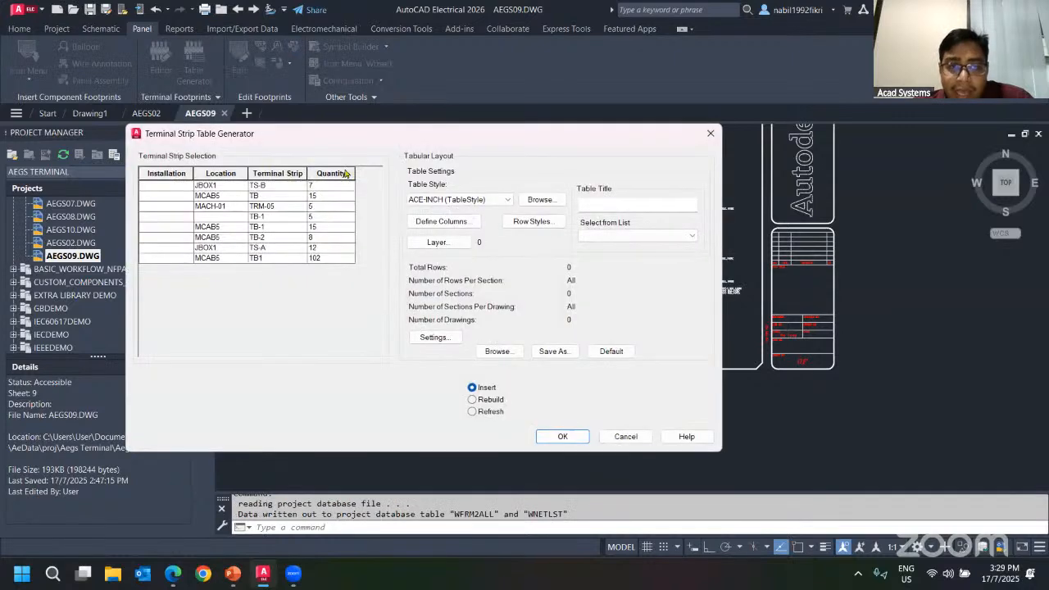
pyautogui.click(265, 198)
pyautogui.click(272, 208)
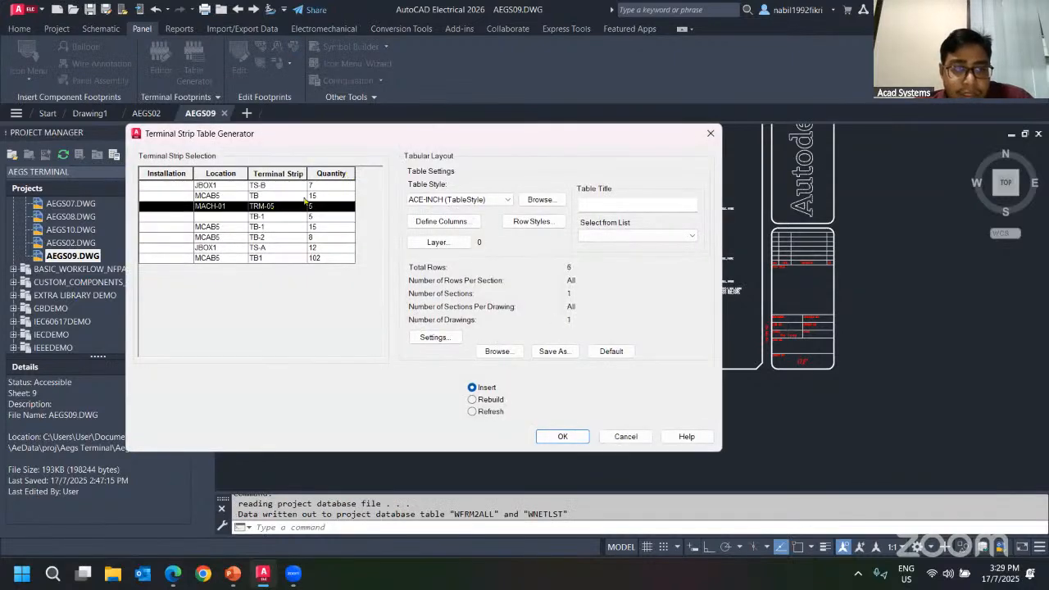
pyautogui.click(304, 199)
pyautogui.click(289, 200)
pyautogui.click(288, 210)
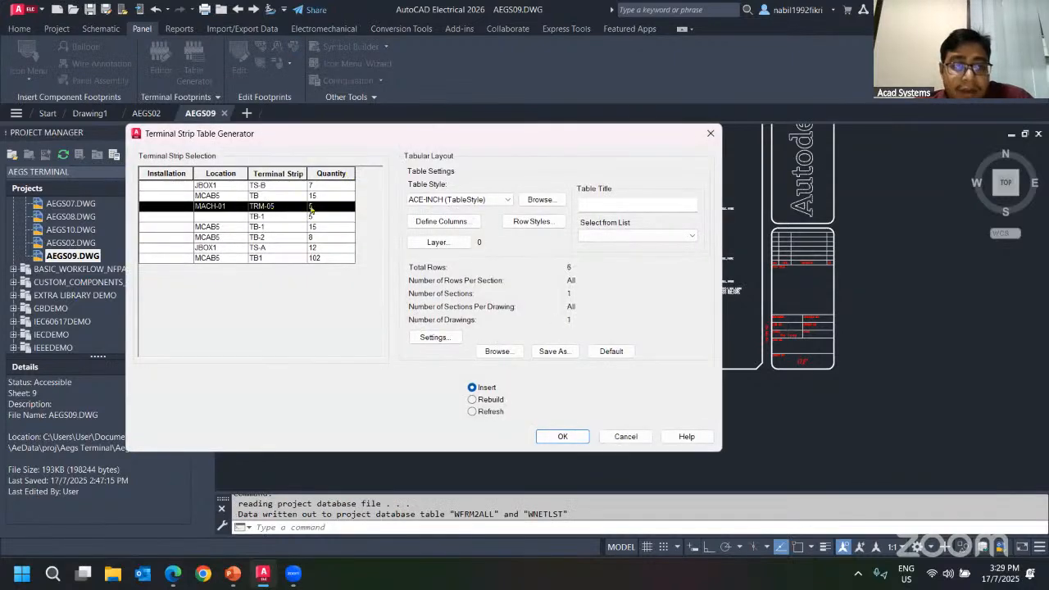
pyautogui.click(287, 198)
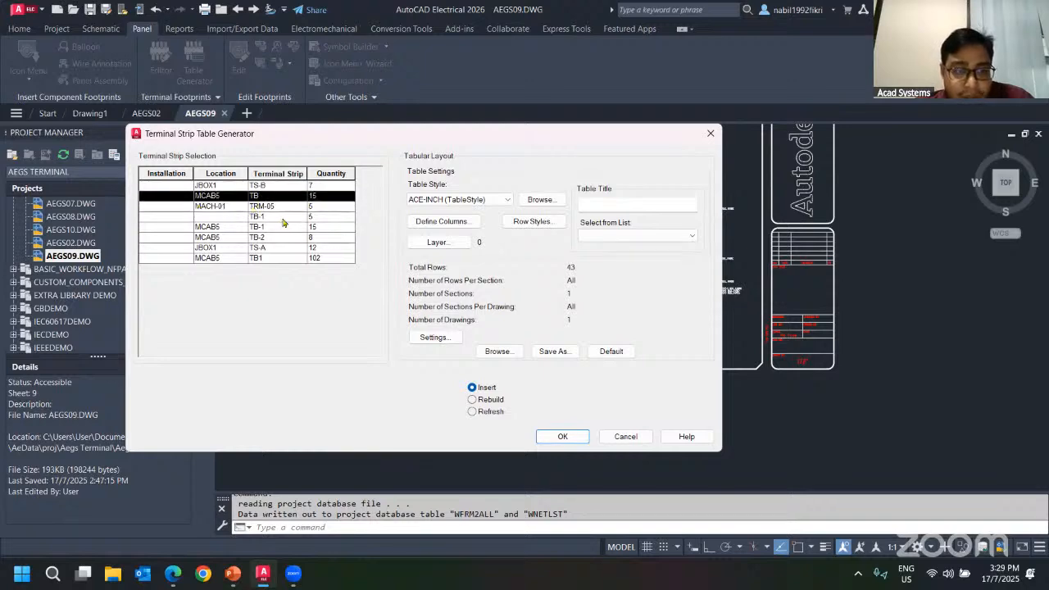
pyautogui.moveTo(359, 137)
pyautogui.mouseDown()
pyautogui.moveTo(202, 196)
pyautogui.moveTo(379, 118)
pyautogui.mouseUp()
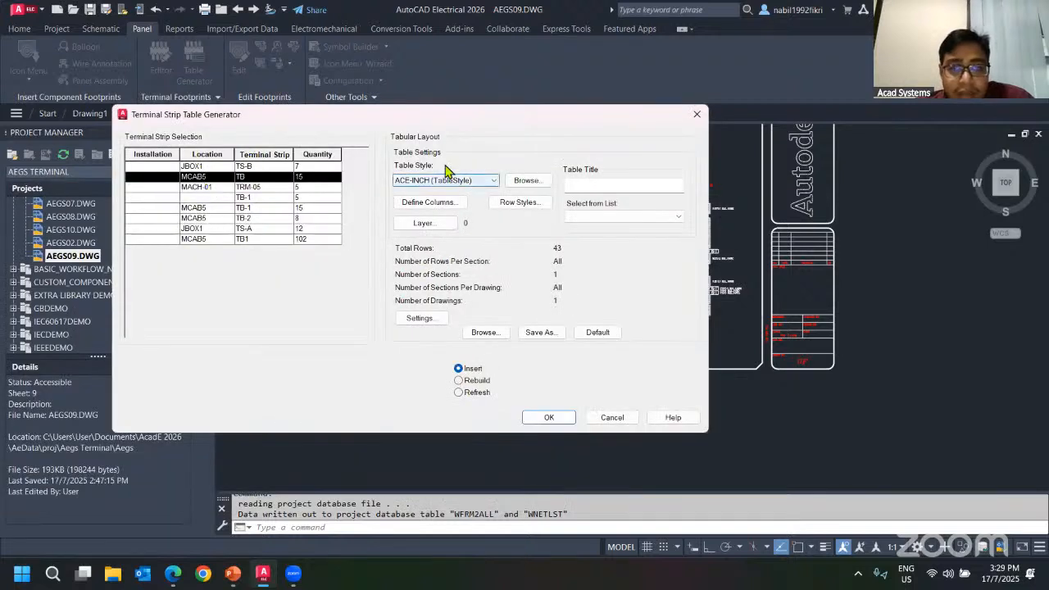
# Review the available table styles and the column fields to report, then cancel the Table Generator.
pyautogui.click(467, 182)
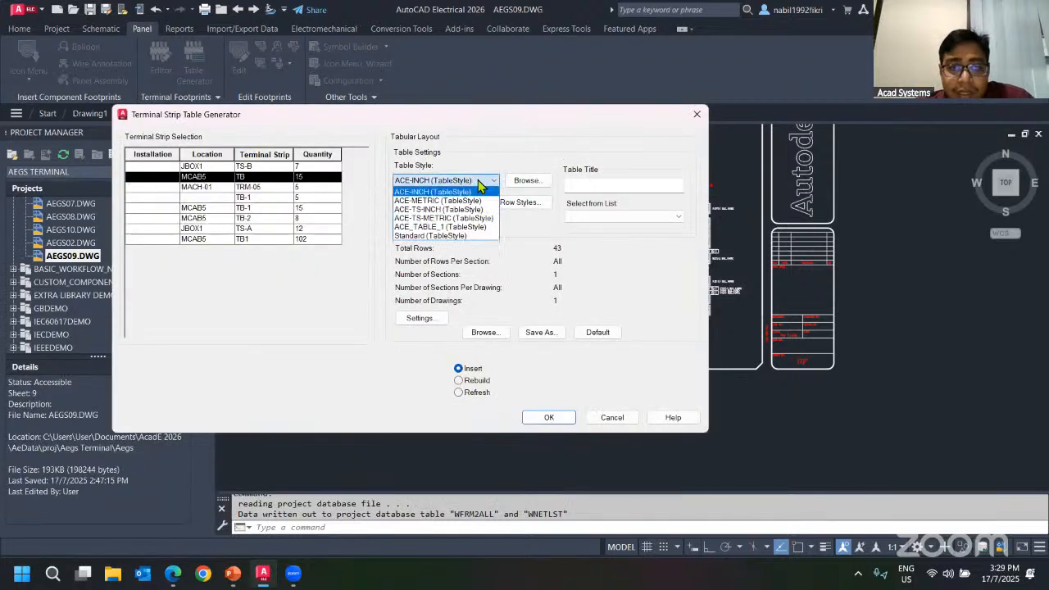
pyautogui.click(488, 156)
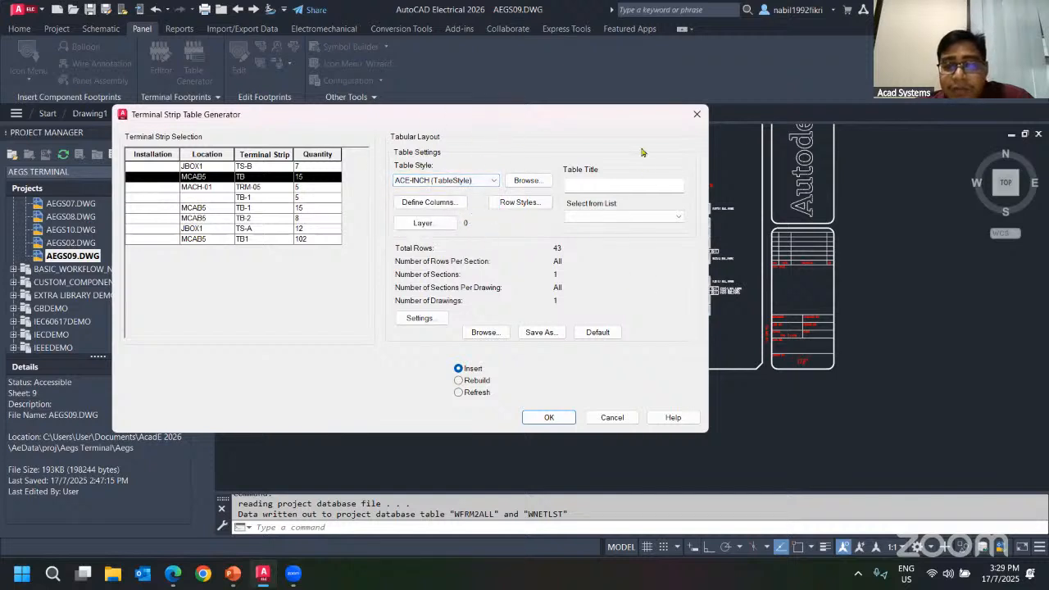
pyautogui.moveTo(537, 122); pyautogui.dragTo(462, 108)
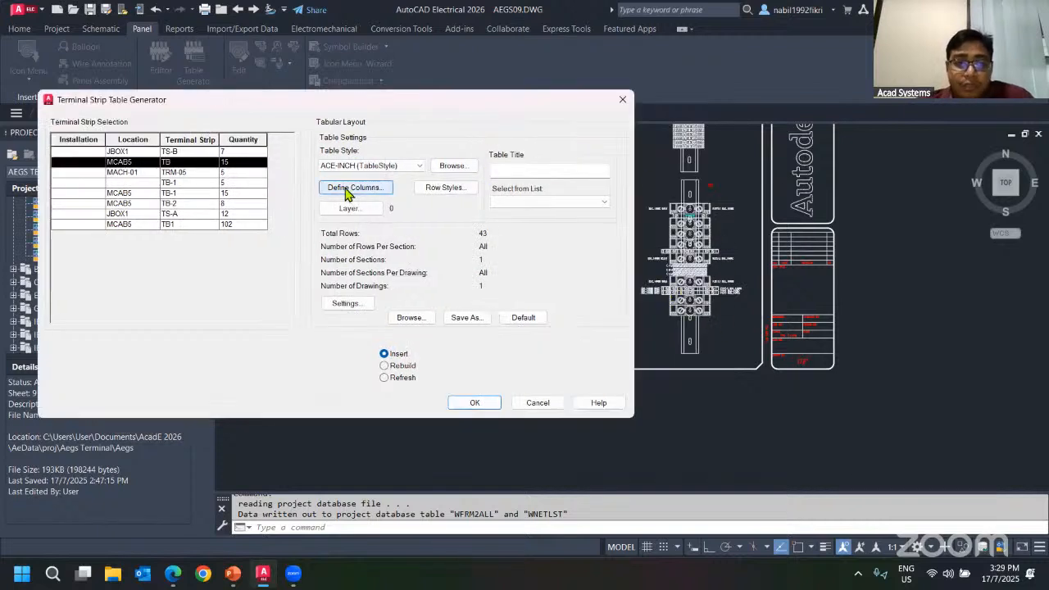
pyautogui.click(346, 190)
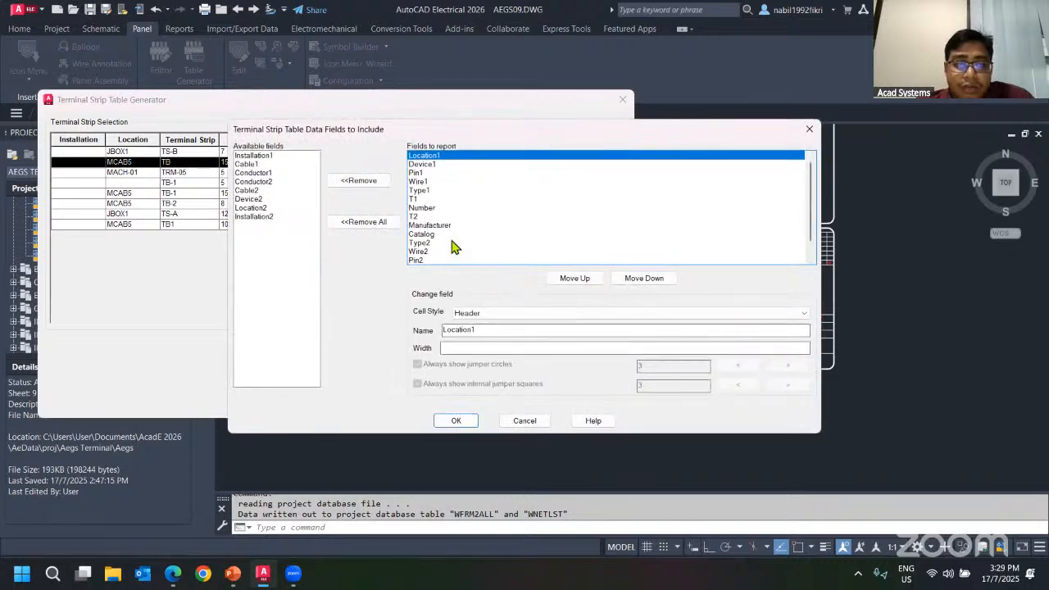
pyautogui.scroll(-1, 470, 219)
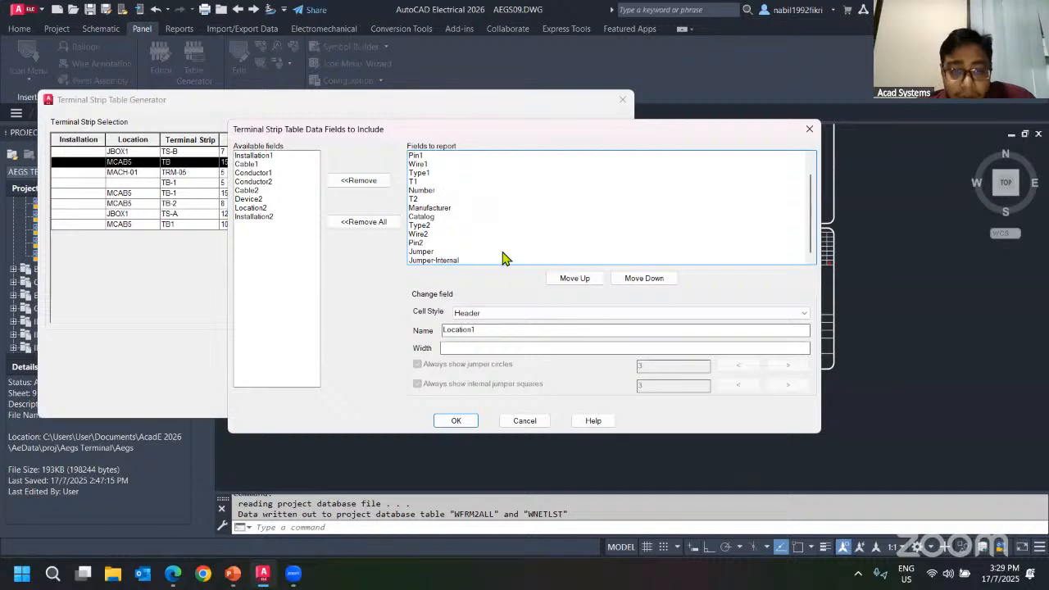
pyautogui.scroll(1, 483, 228)
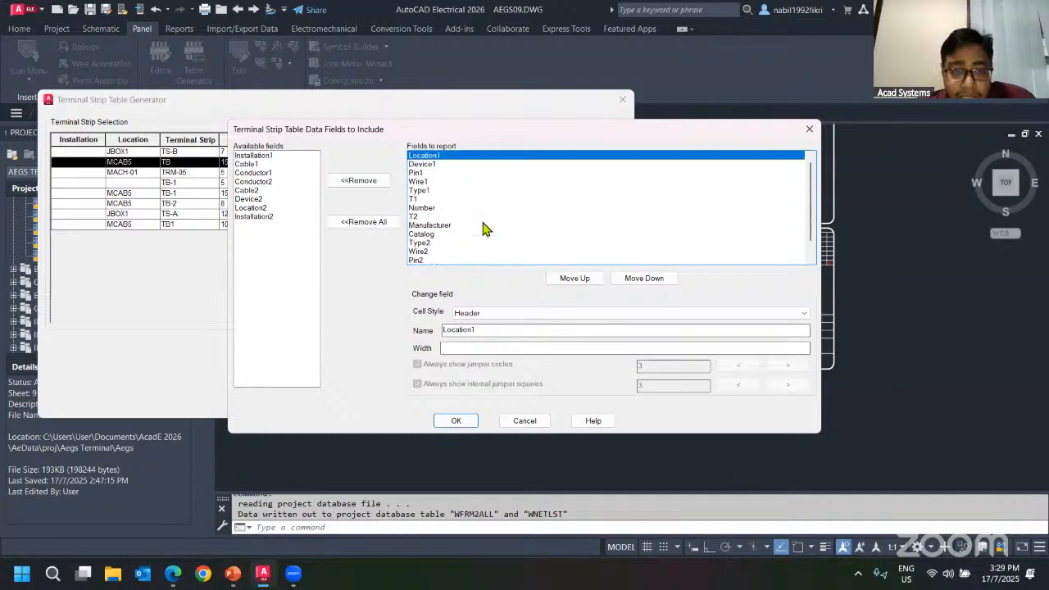
pyautogui.click(521, 420)
pyautogui.click(537, 402)
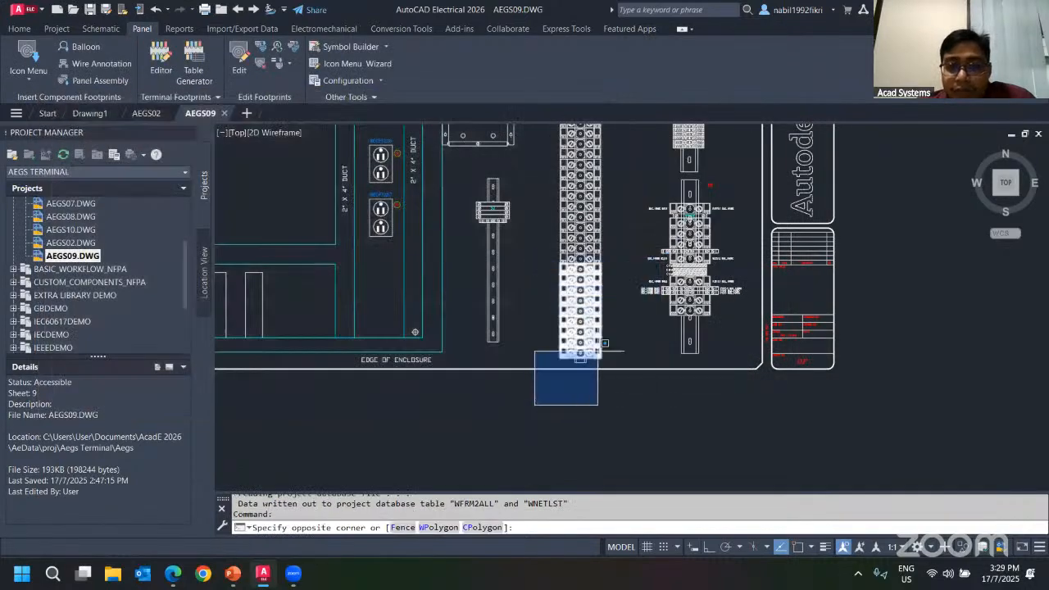
pyautogui.rightClick(677, 248)
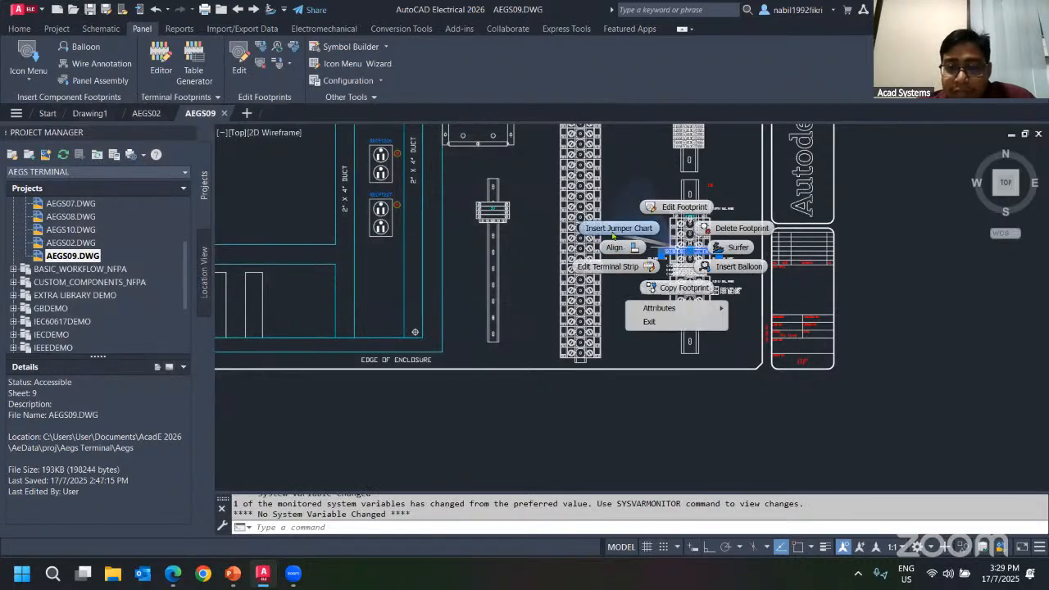
pyautogui.click(607, 267)
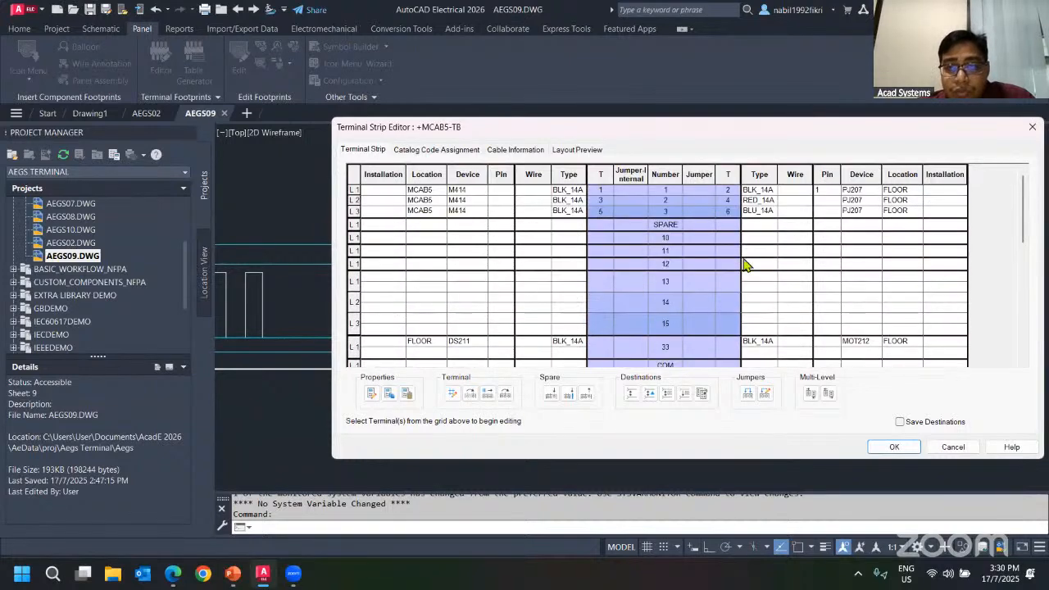
pyautogui.moveTo(711, 123); pyautogui.dragTo(334, 138)
pyautogui.click(648, 147)
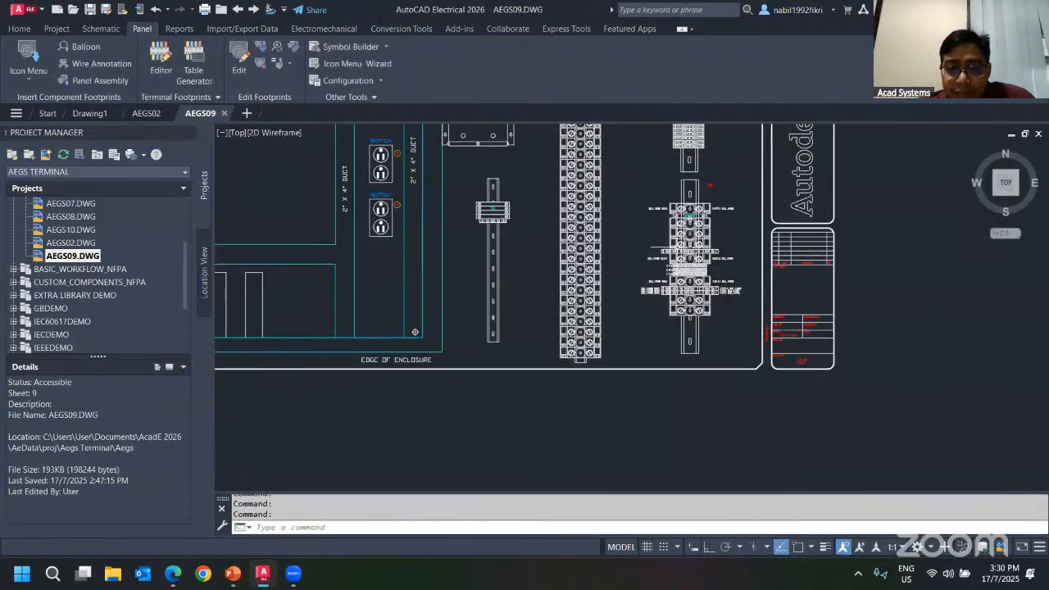
pyautogui.rightClick(685, 251)
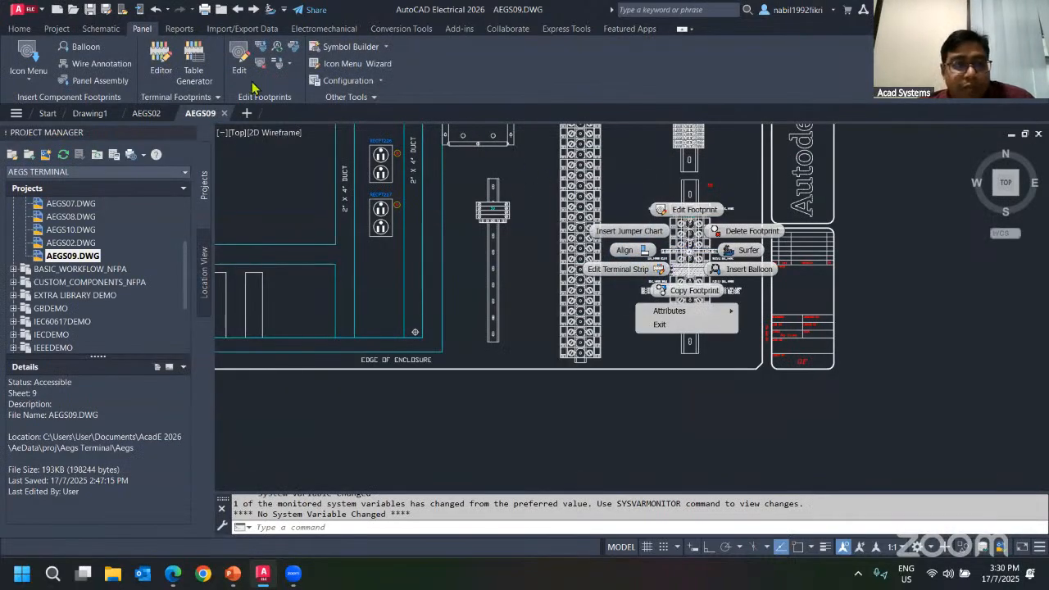
pyautogui.press('Escape')
# Open the Table Generator and edit the report columns, adding the Cable1 field and removing the Type2 field.
pyautogui.click(194, 74)
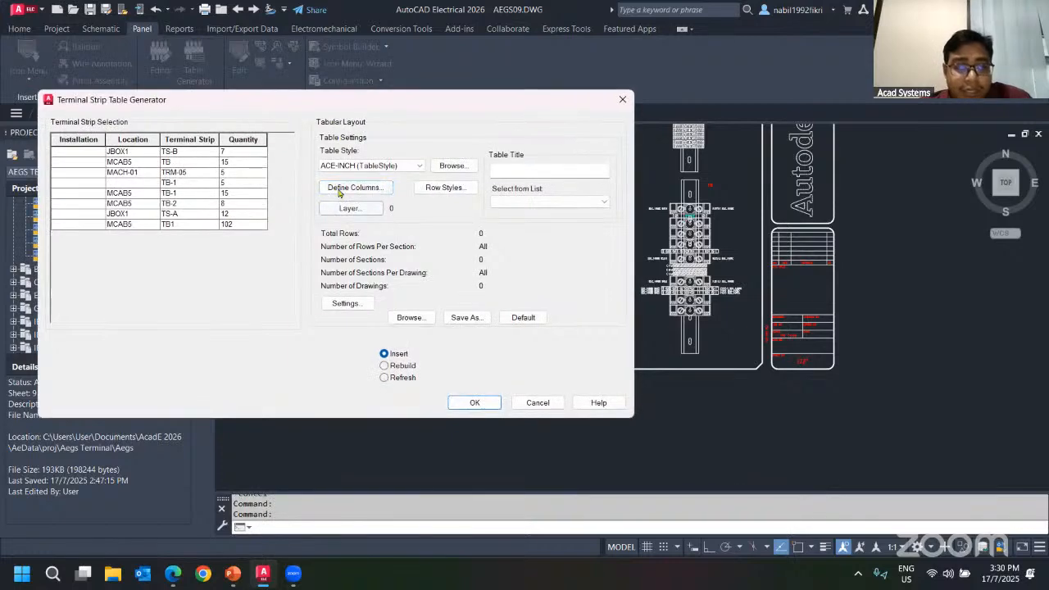
pyautogui.click(351, 188)
pyautogui.scroll(-2, 434, 220)
pyautogui.scroll(2, 435, 213)
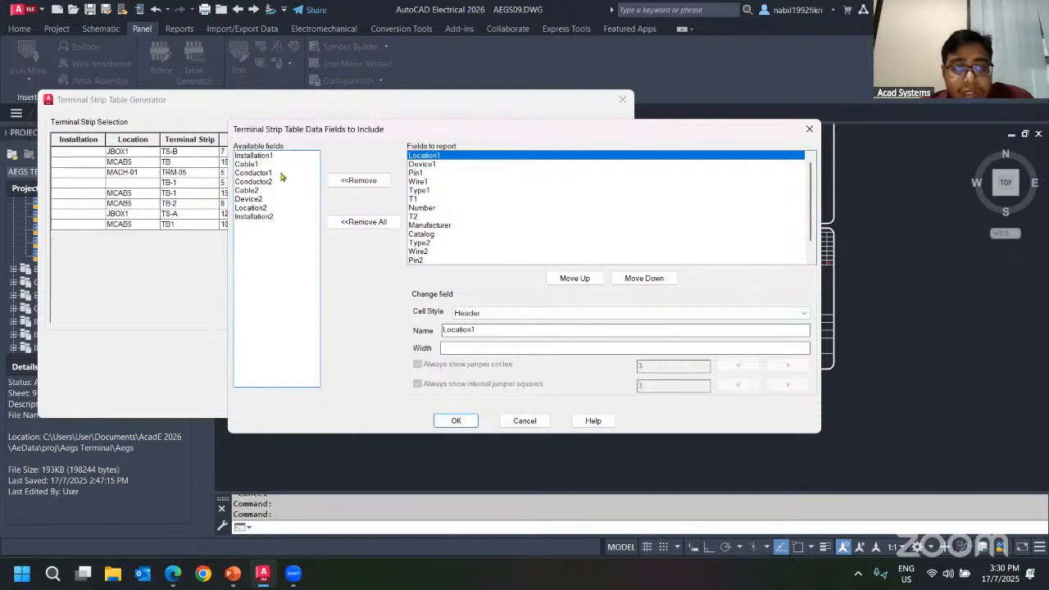
pyautogui.scroll(-1, 450, 200)
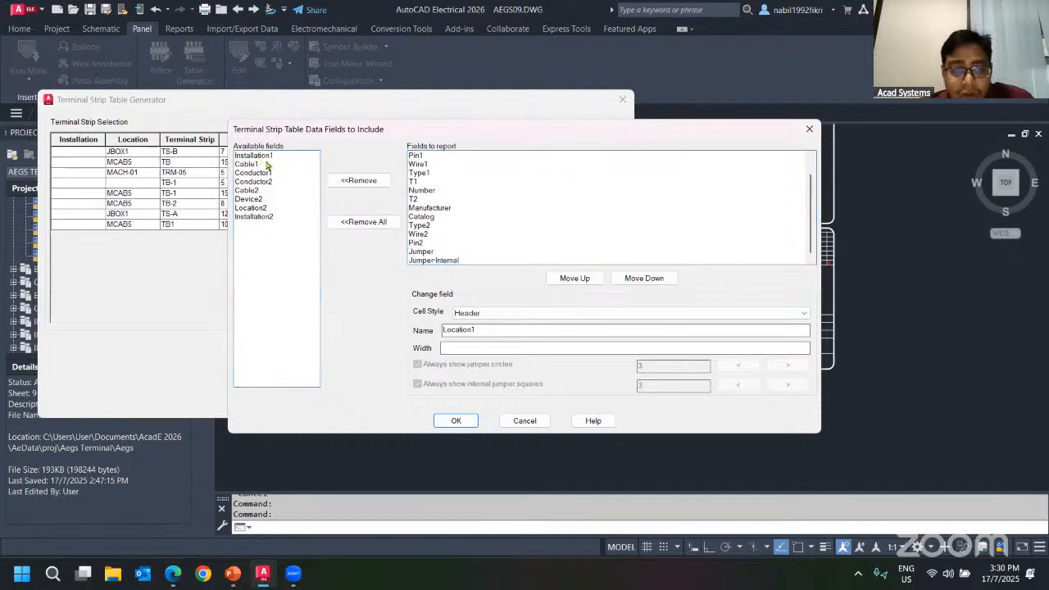
pyautogui.doubleClick(248, 164)
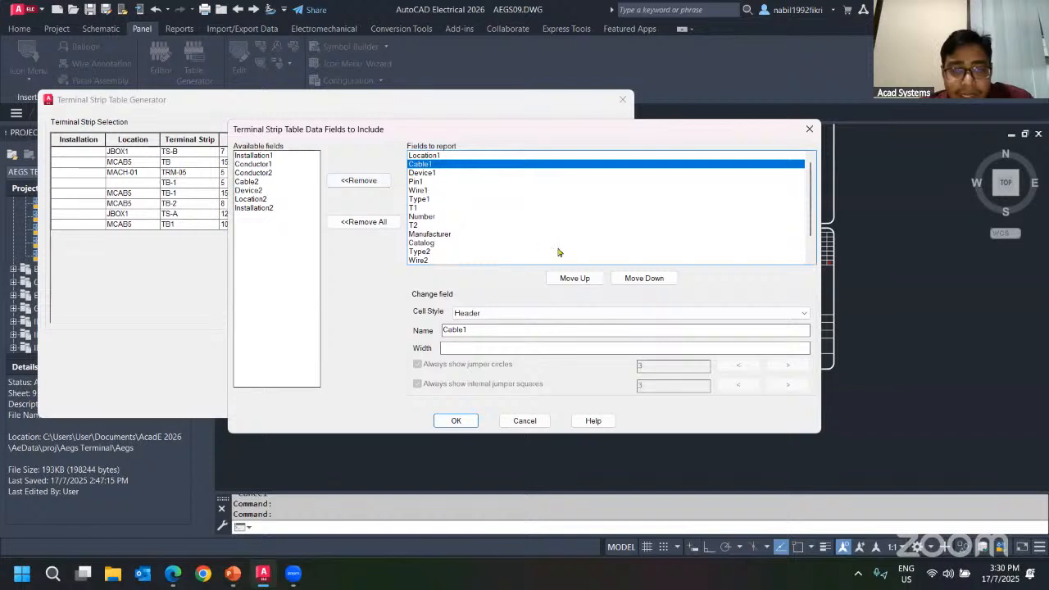
pyautogui.scroll(-1, 495, 219)
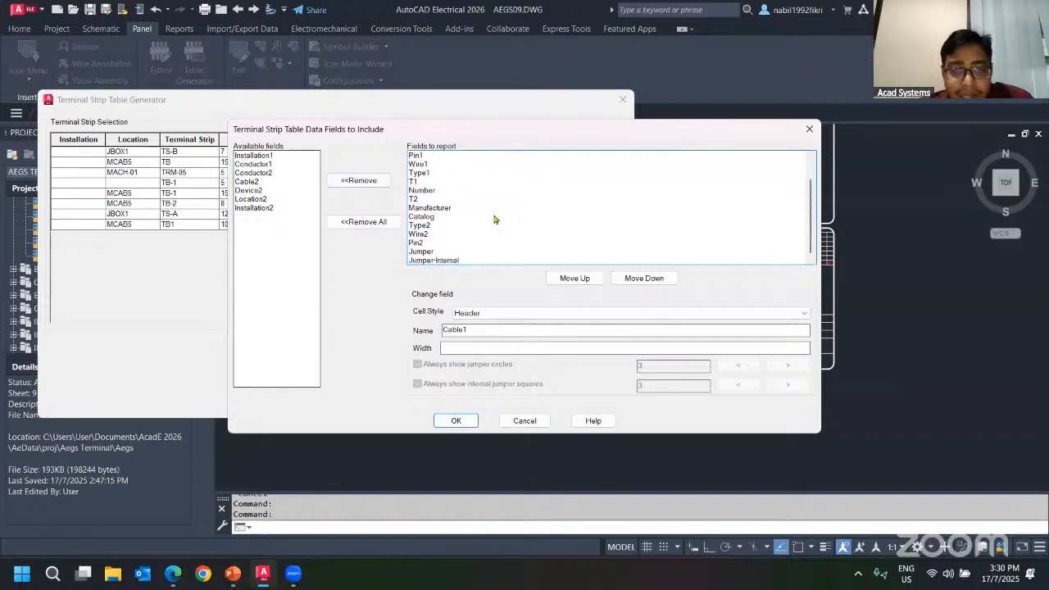
pyautogui.click(431, 226)
pyautogui.click(357, 180)
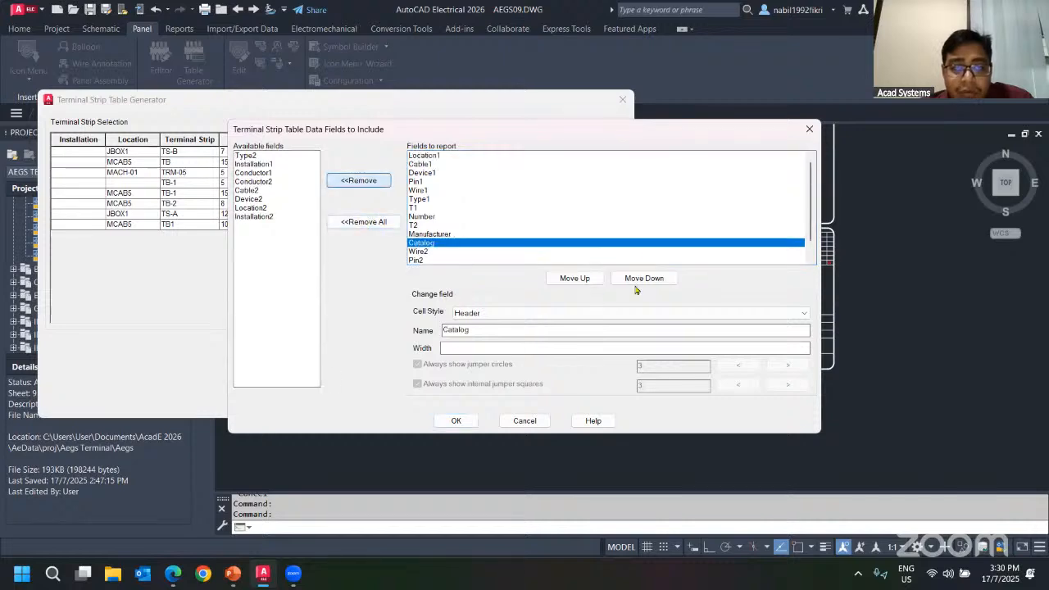
pyautogui.click(460, 423)
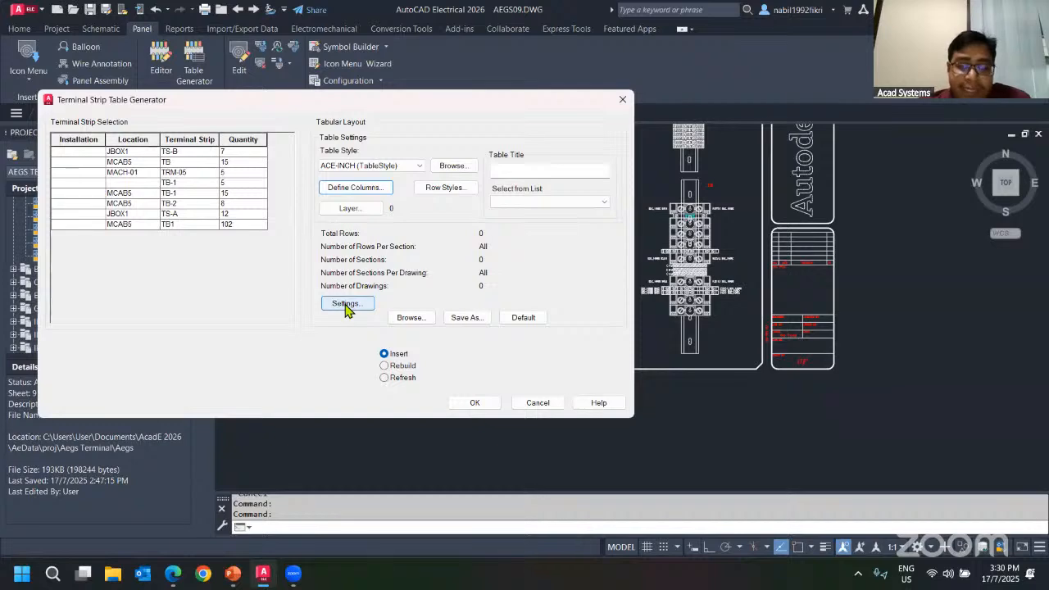
# Open the table settings and set the scale on insert to 1.5.
pyautogui.click(345, 304)
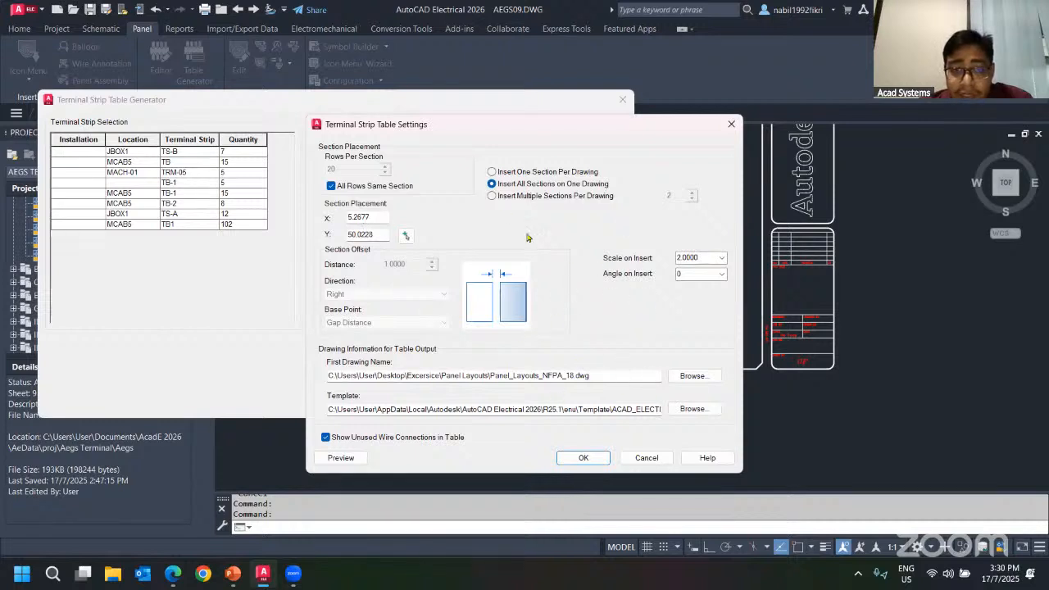
pyautogui.moveTo(699, 256); pyautogui.dragTo(678, 257)
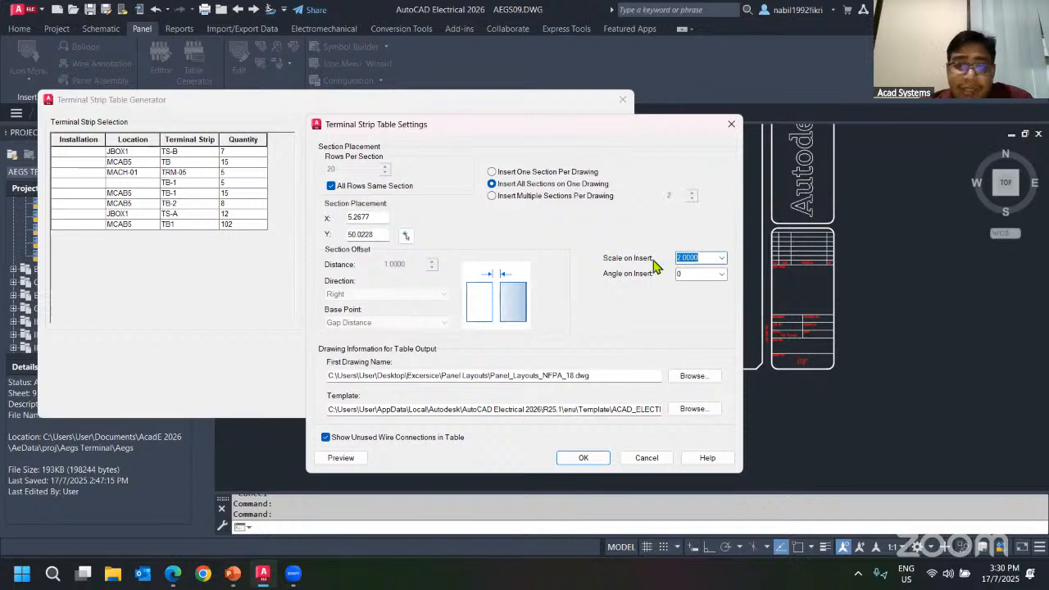
pyautogui.write('1.5')
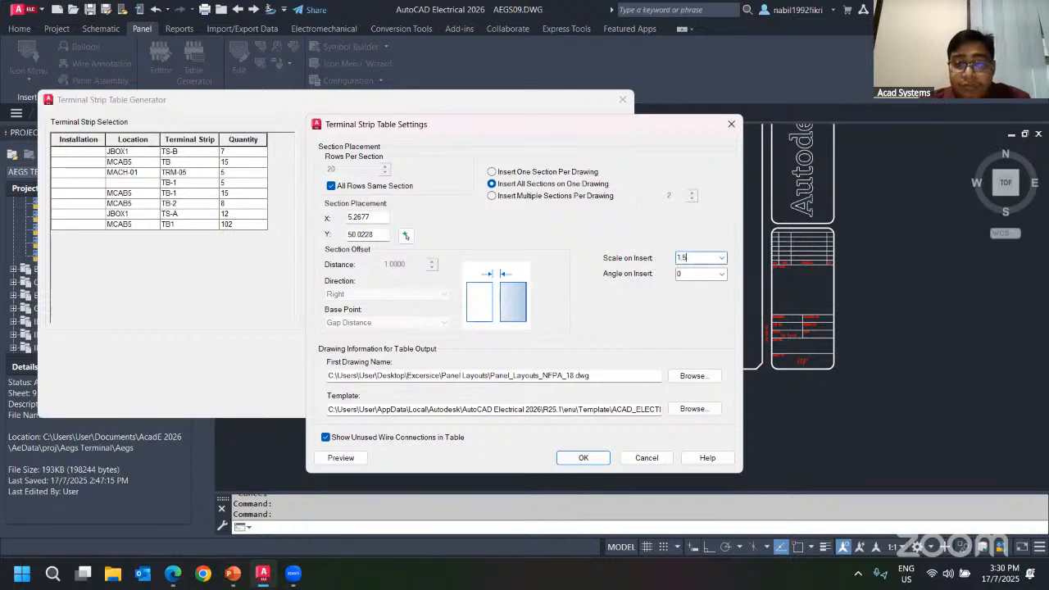
pyautogui.press('Tab')
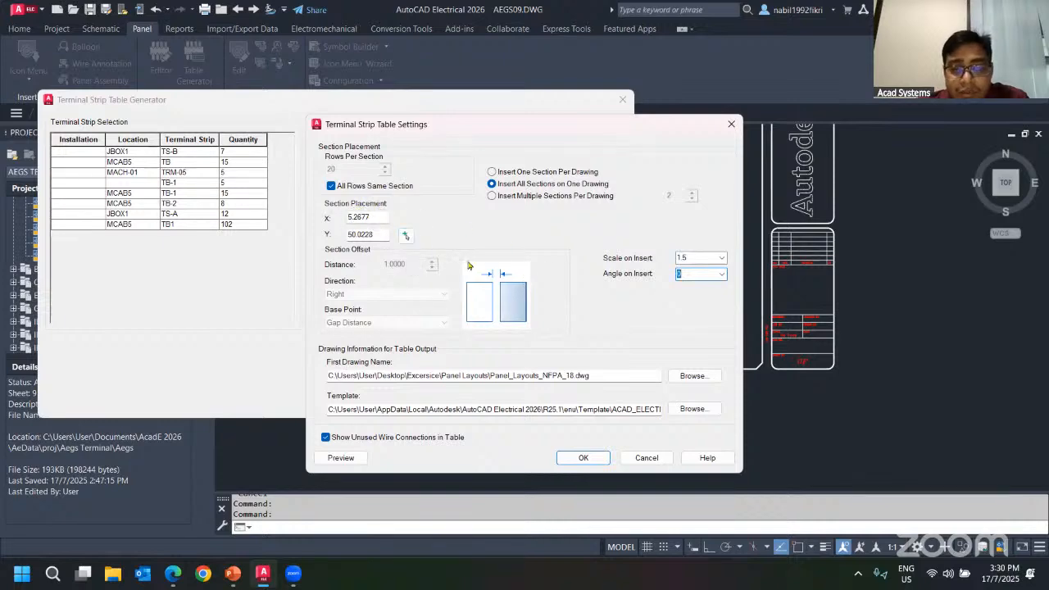
# Pick the table's section placement point near the top-left corner of the panel drawing.
pyautogui.click(406, 236)
pyautogui.scroll(-6, 522, 239)
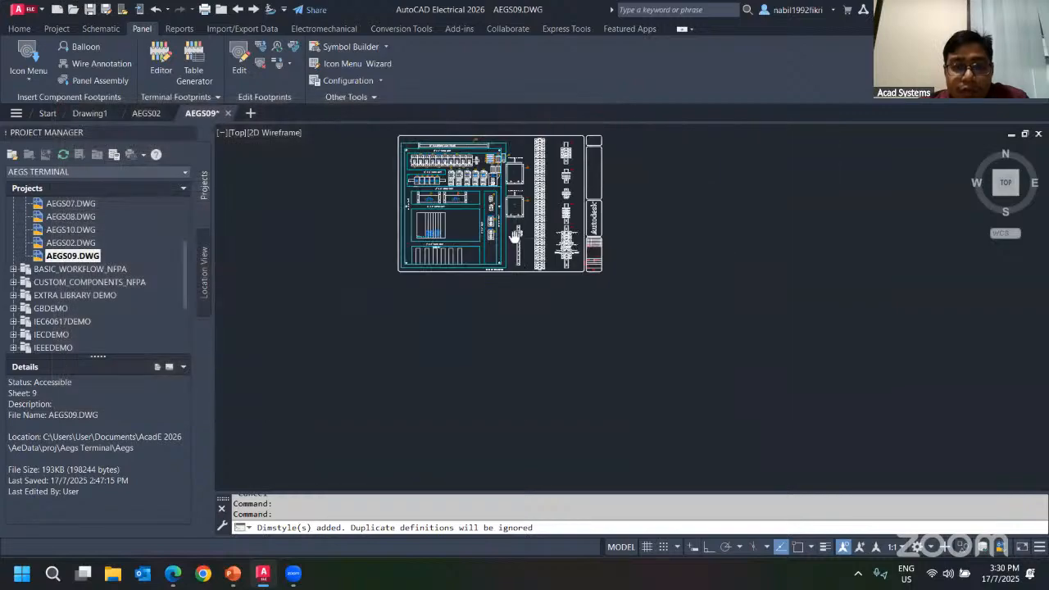
pyautogui.moveTo(510, 225); pyautogui.dragTo(659, 336, button='middle')
pyautogui.scroll(4, 659, 336)
pyautogui.scroll(1, 509, 229)
pyautogui.scroll(-1, 455, 205)
pyautogui.moveTo(401, 148); pyautogui.dragTo(400, 178, button='middle')
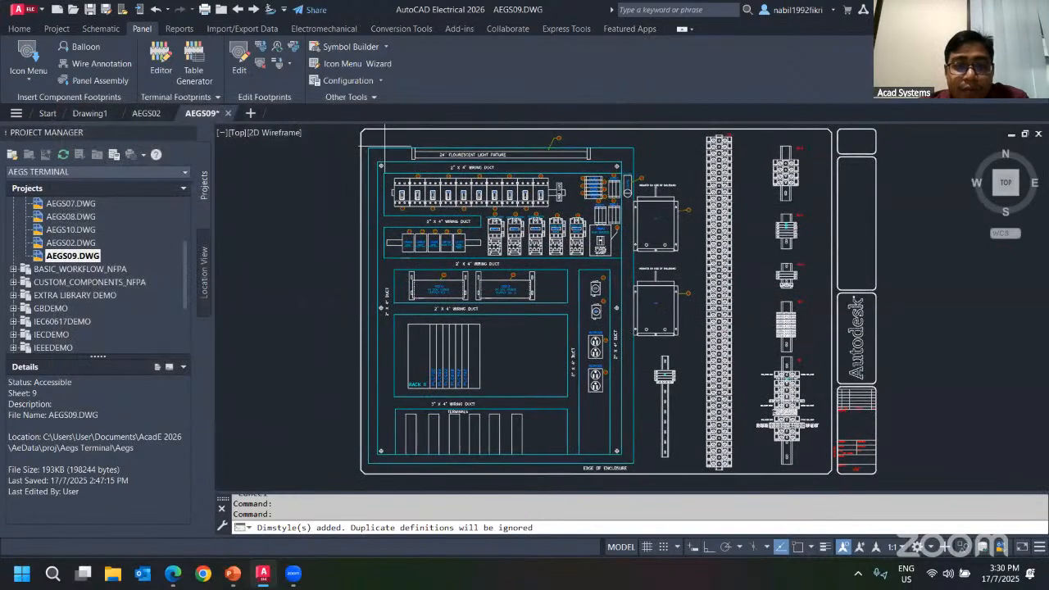
pyautogui.click(385, 148)
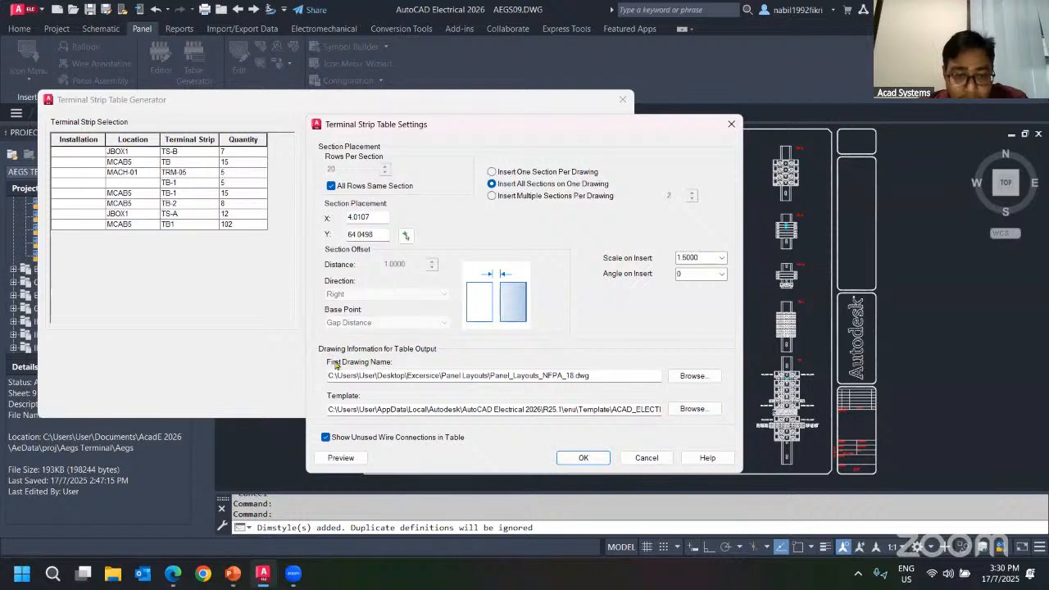
# Set the first output drawing name to Panel_Layouts_NFPA_20.dwg.
pyautogui.click(692, 375)
pyautogui.click(605, 306)
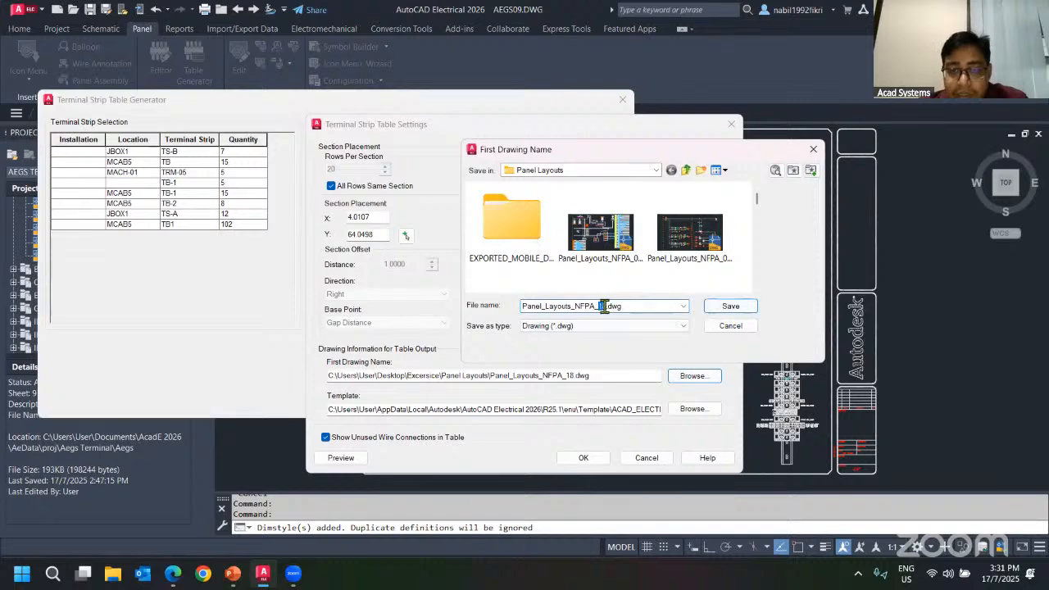
pyautogui.press('BackSpace')
pyautogui.press('BackSpace')
pyautogui.write('20')
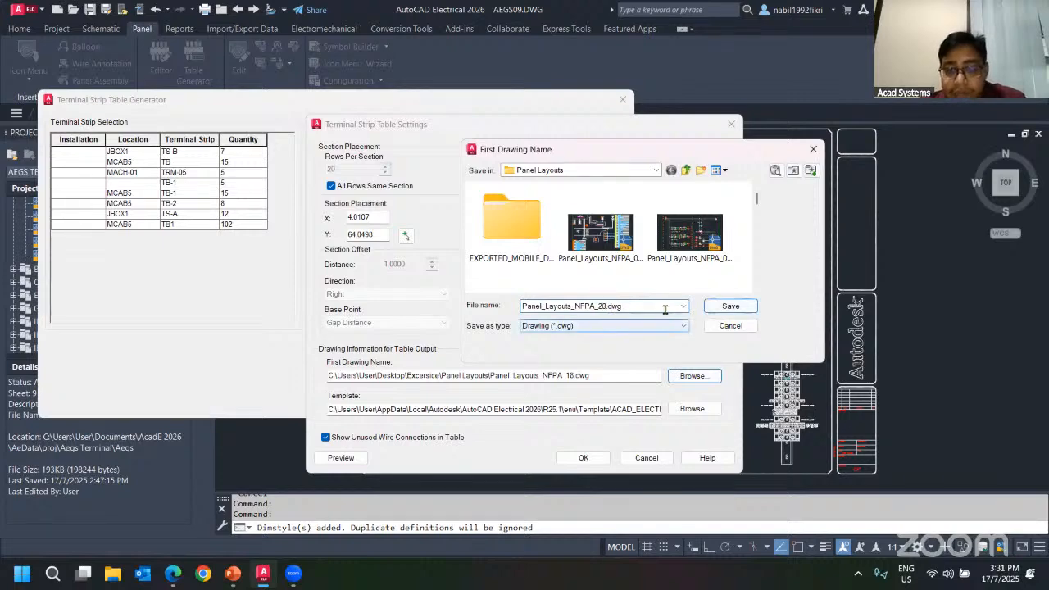
pyautogui.click(725, 306)
# Review the template path, close the template browser, and accept the table settings.
pyautogui.moveTo(364, 409); pyautogui.dragTo(685, 413)
pyautogui.click(686, 413)
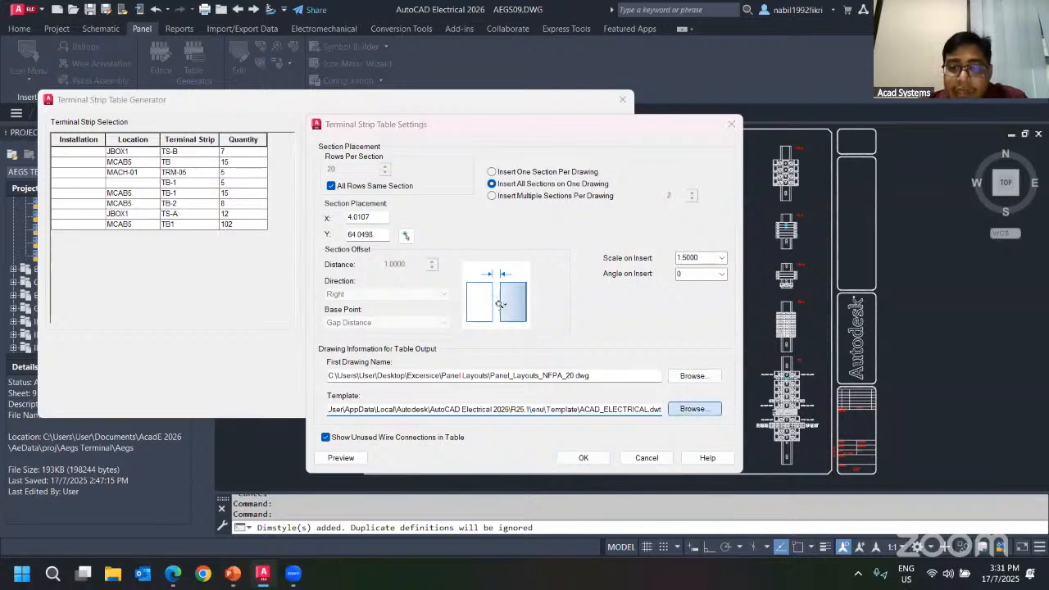
pyautogui.click(812, 149)
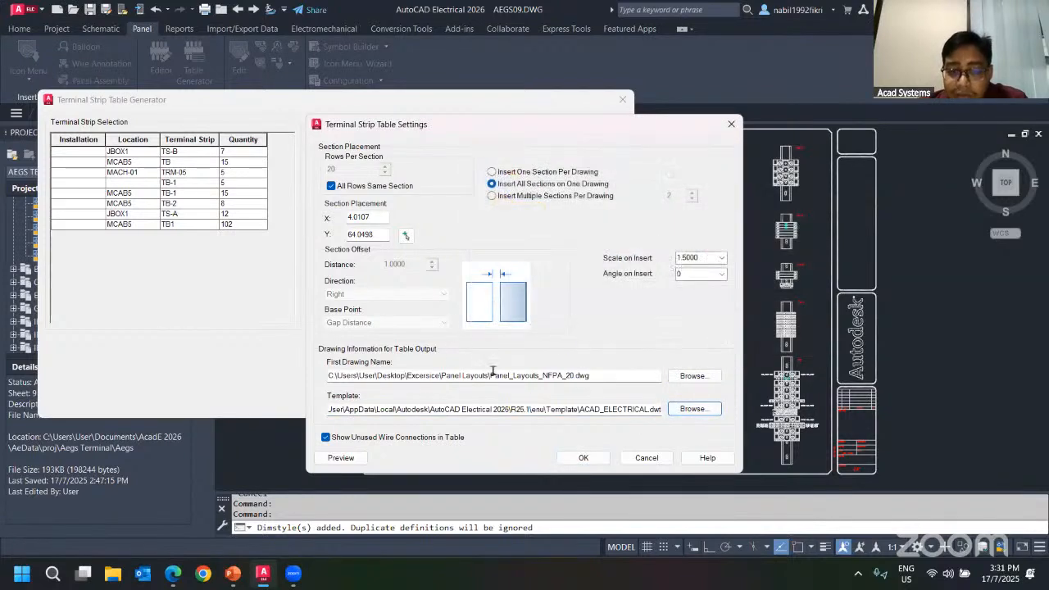
pyautogui.click(584, 459)
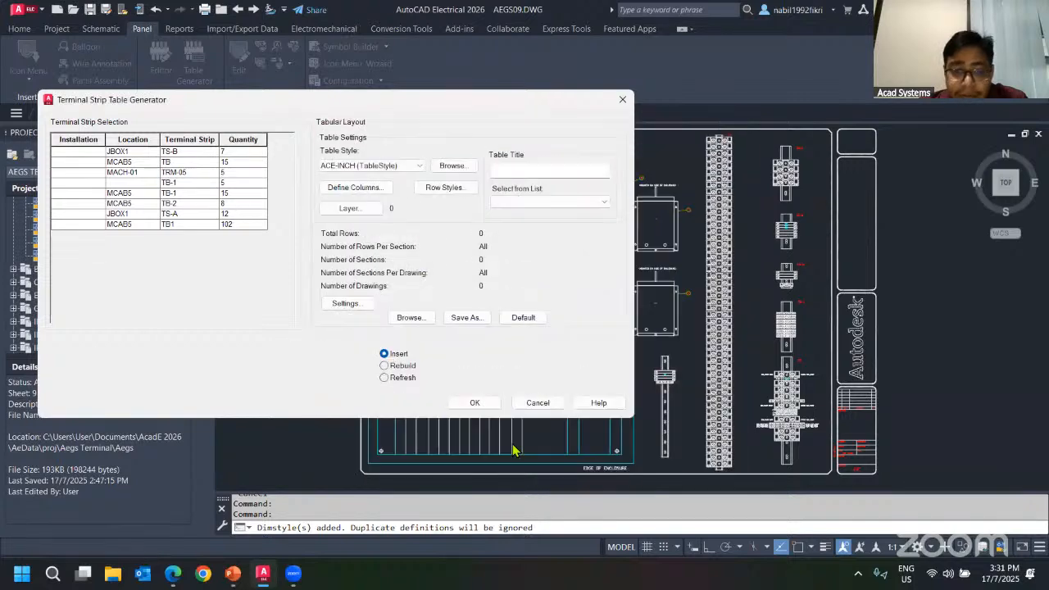
# Try to generate the table without a terminal strip selected.
pyautogui.click(475, 403)
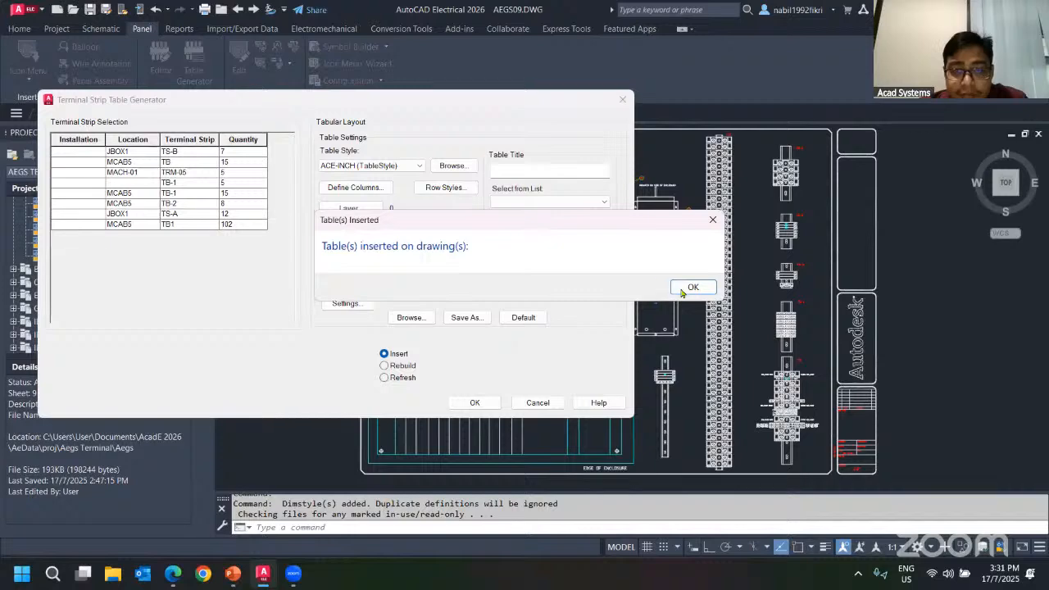
pyautogui.click(691, 288)
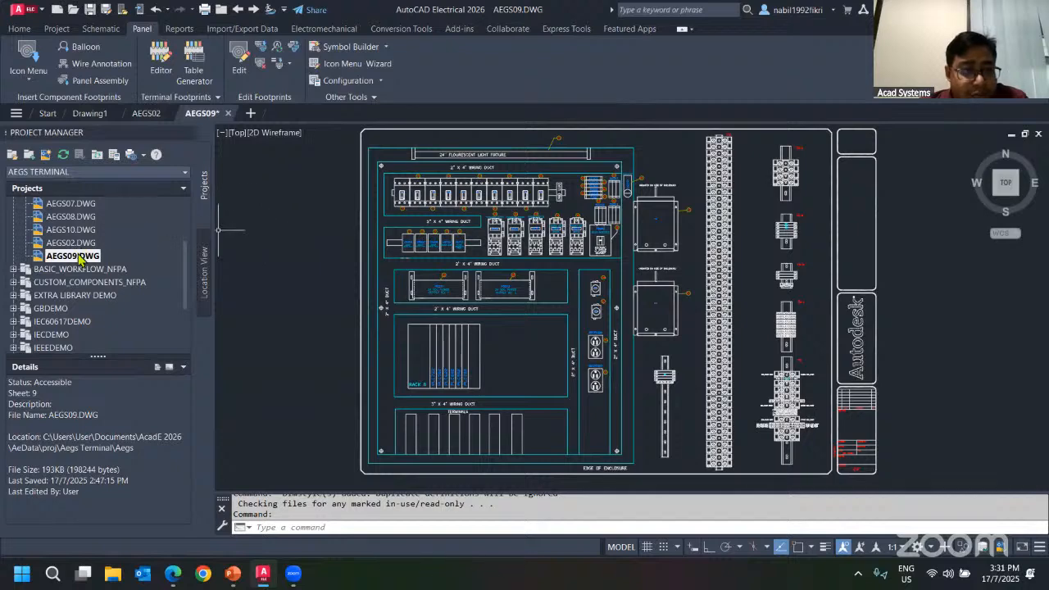
# Reopen the Table Generator and select the MCAB5 TB terminal strip.
pyautogui.scroll(2, 84, 255)
pyautogui.scroll(-2, 80, 260)
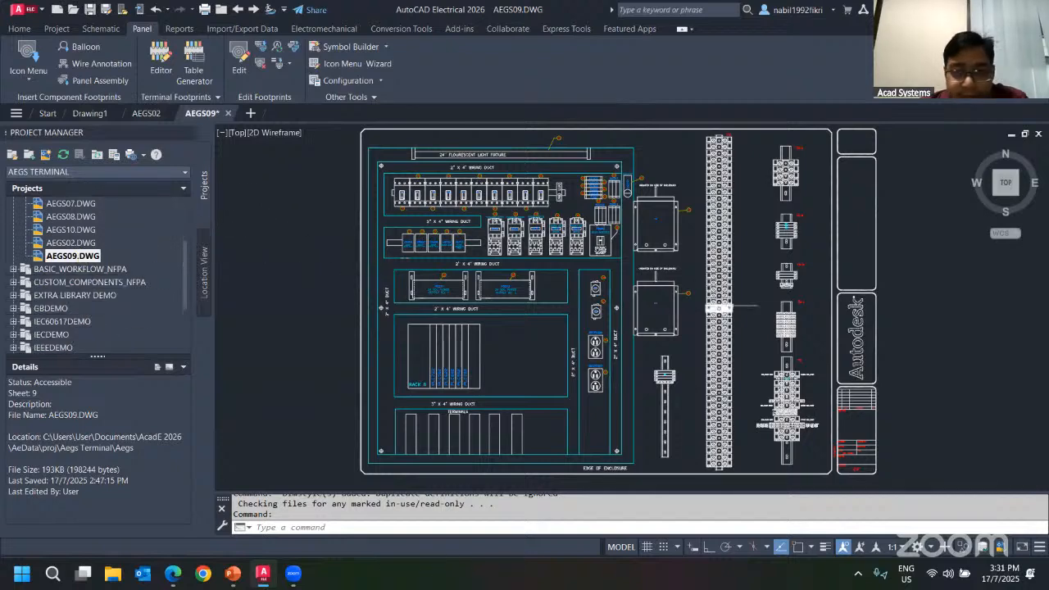
pyautogui.moveTo(660, 308); pyautogui.dragTo(564, 282, button='middle')
pyautogui.click(204, 75)
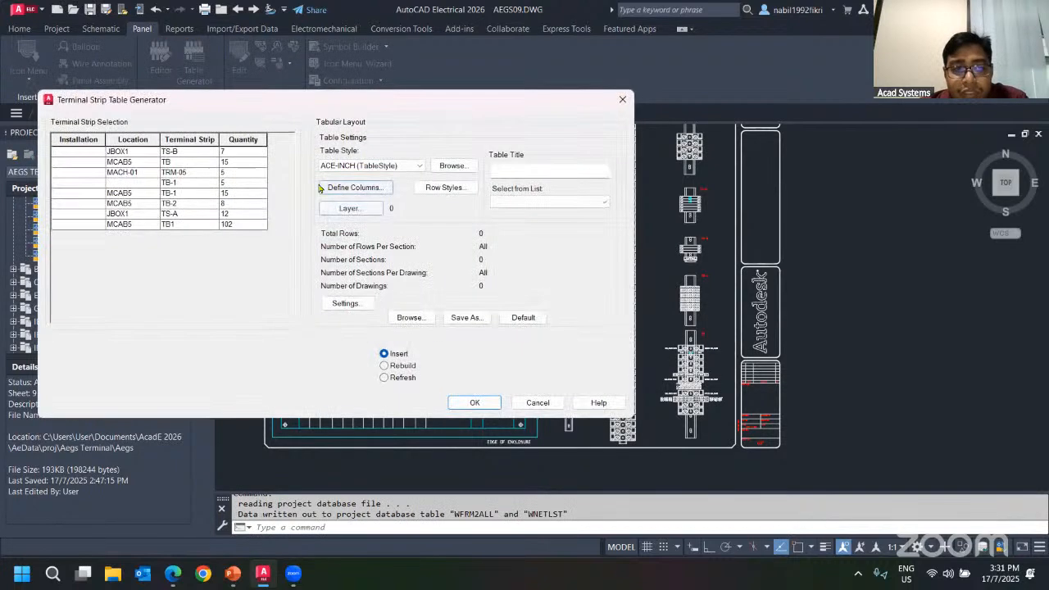
pyautogui.click(134, 161)
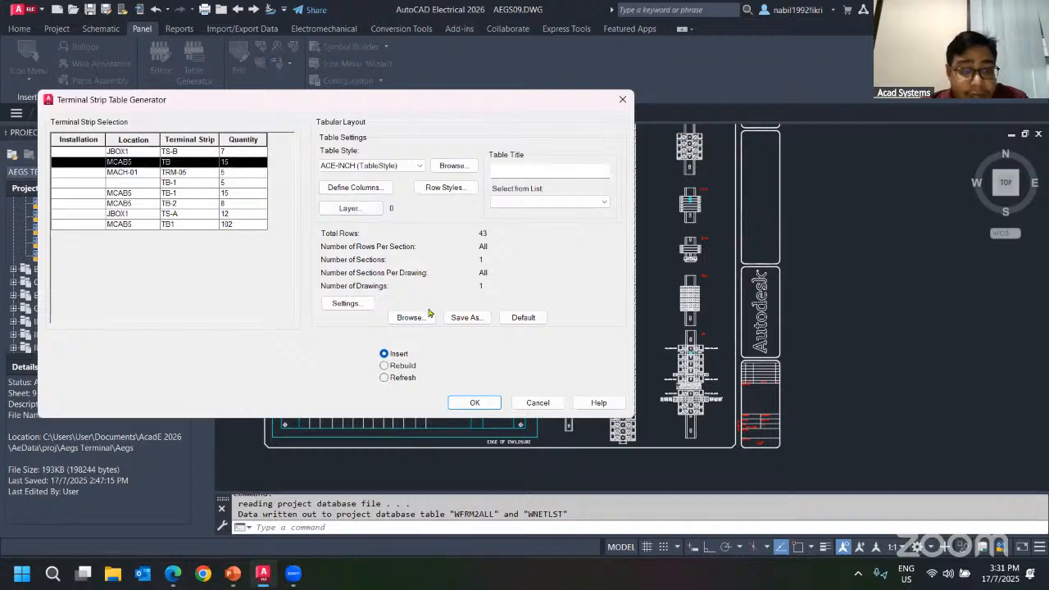
# Check the report column fields and generate the terminal strip table for MCAB5 TB.
pyautogui.click(354, 186)
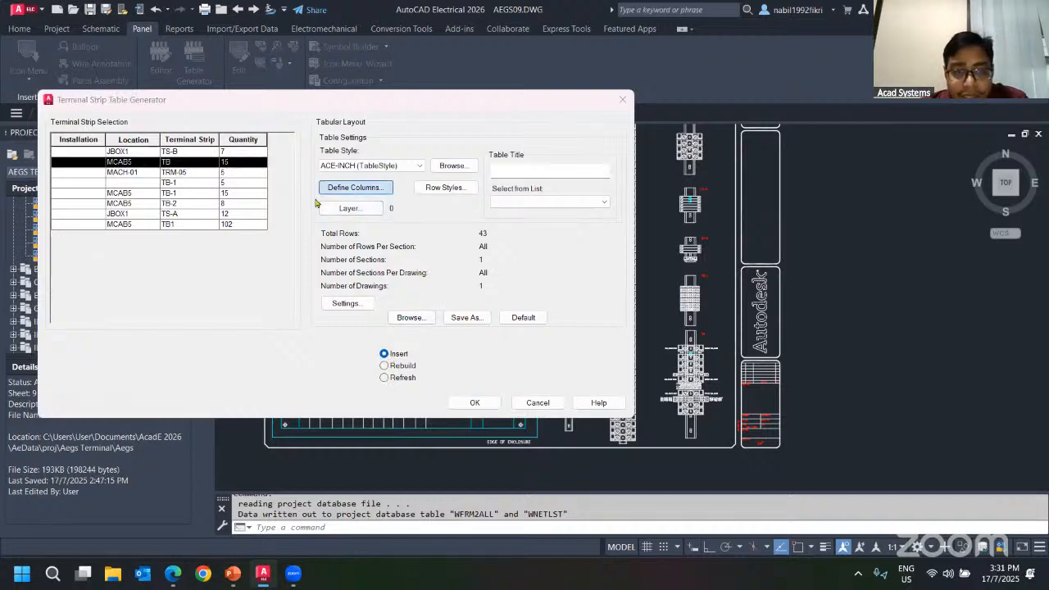
pyautogui.scroll(-2, 449, 232)
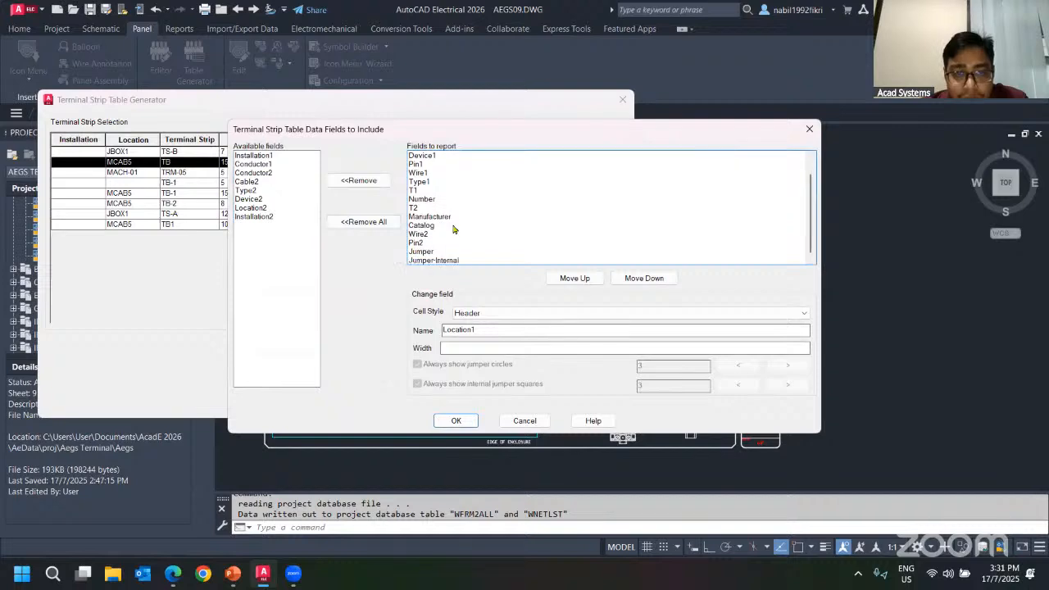
pyautogui.scroll(2, 449, 245)
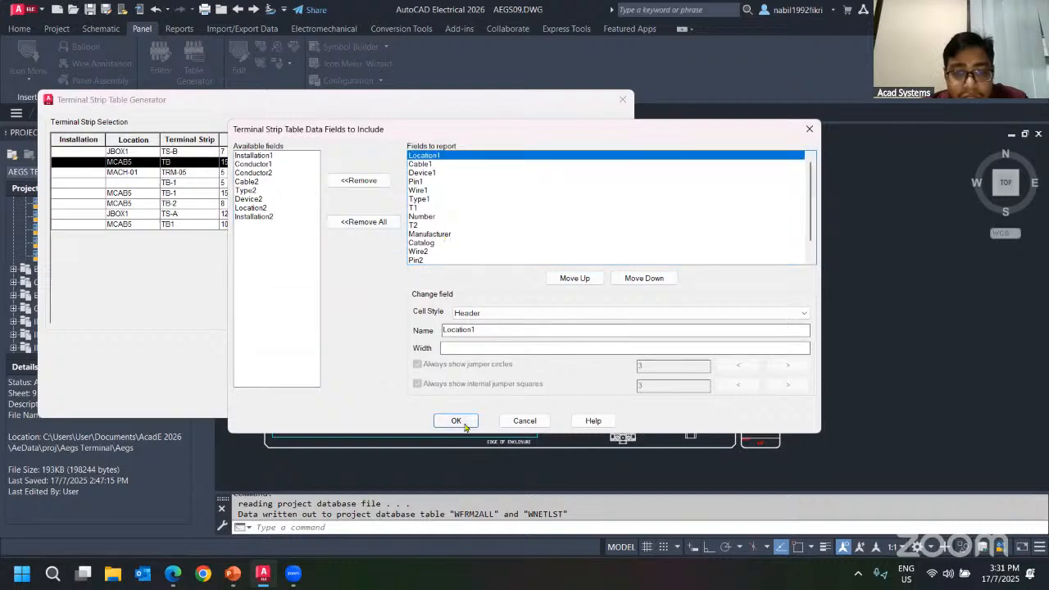
pyautogui.click(461, 423)
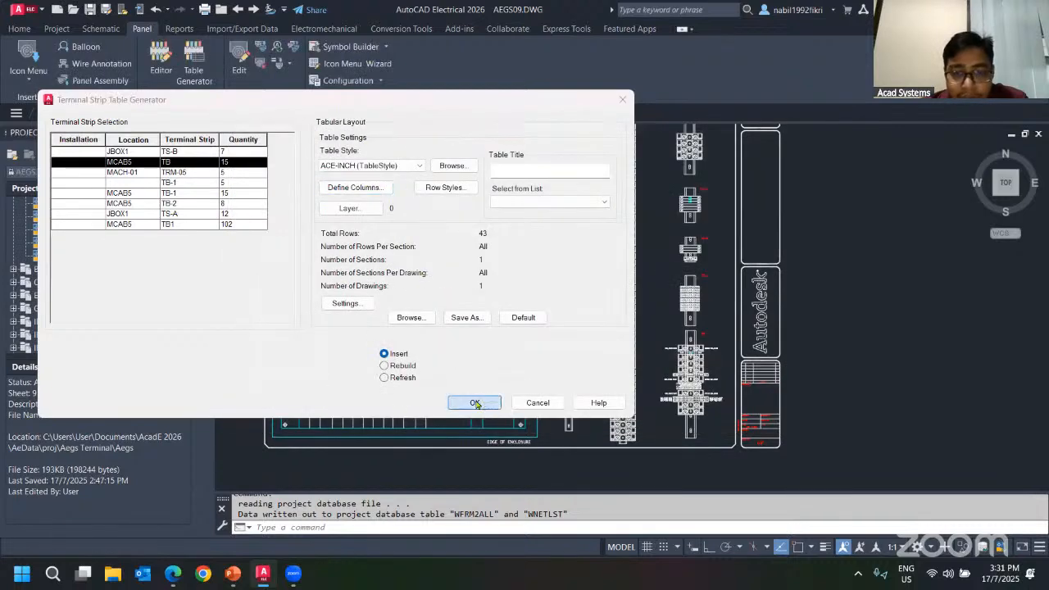
pyautogui.click(475, 402)
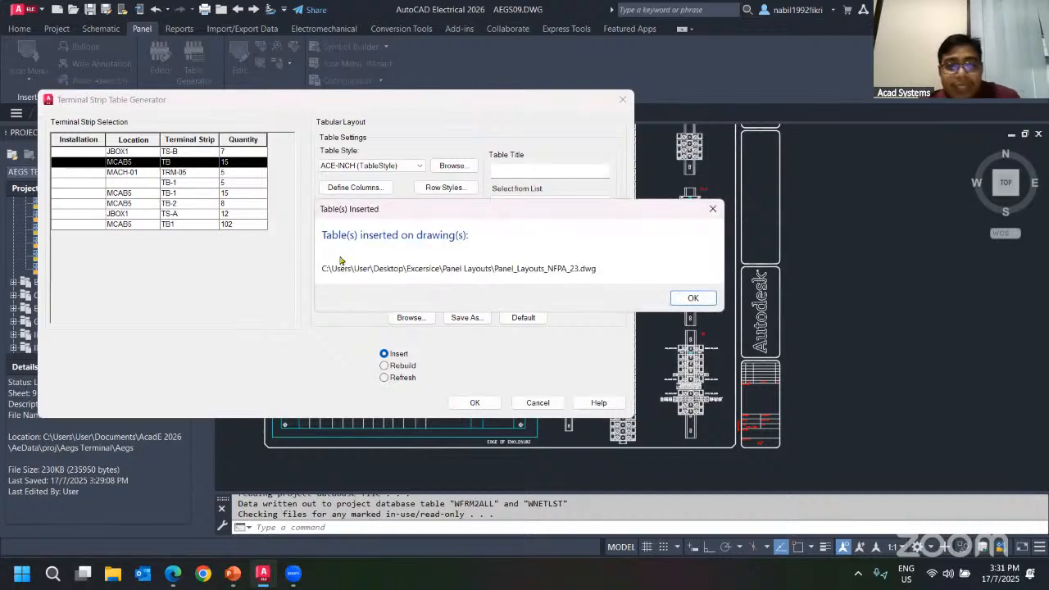
pyautogui.click(693, 298)
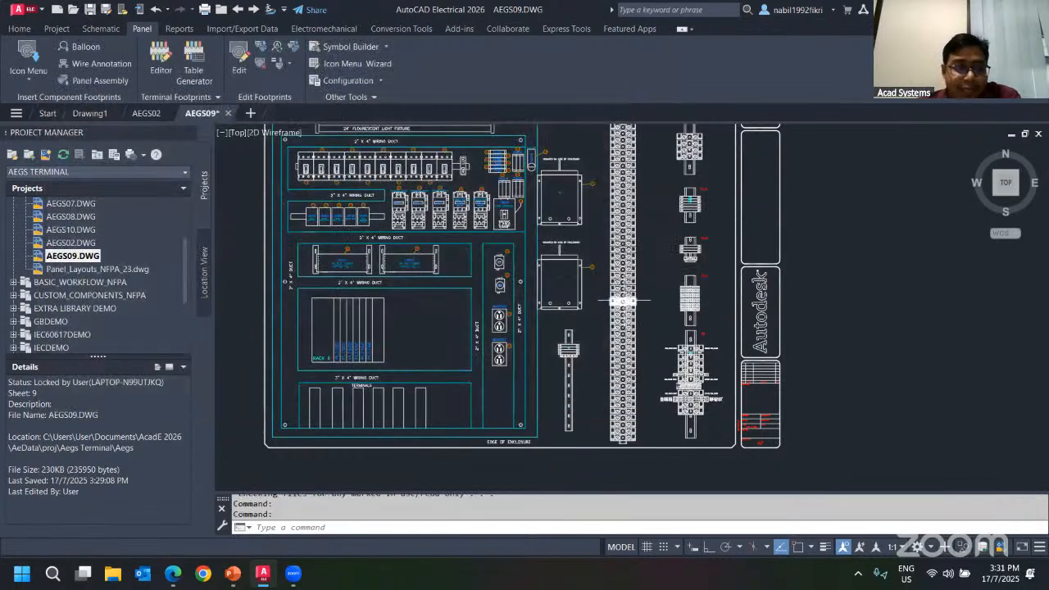
# Open the generated Panel_Layouts_NFPA_23.dwg drawing from the project list.
pyautogui.click(123, 271)
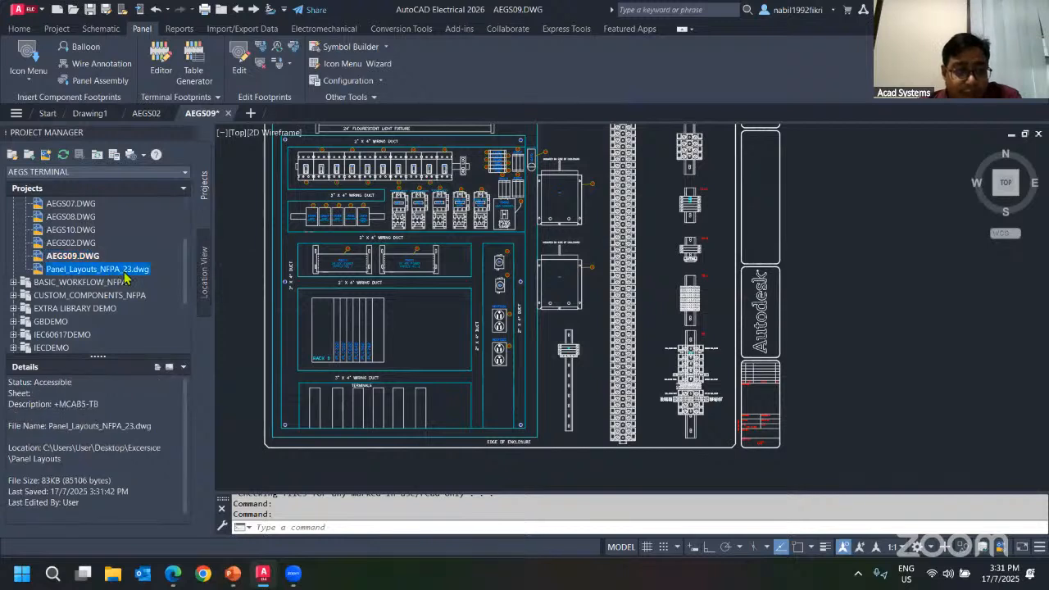
pyautogui.doubleClick(65, 271)
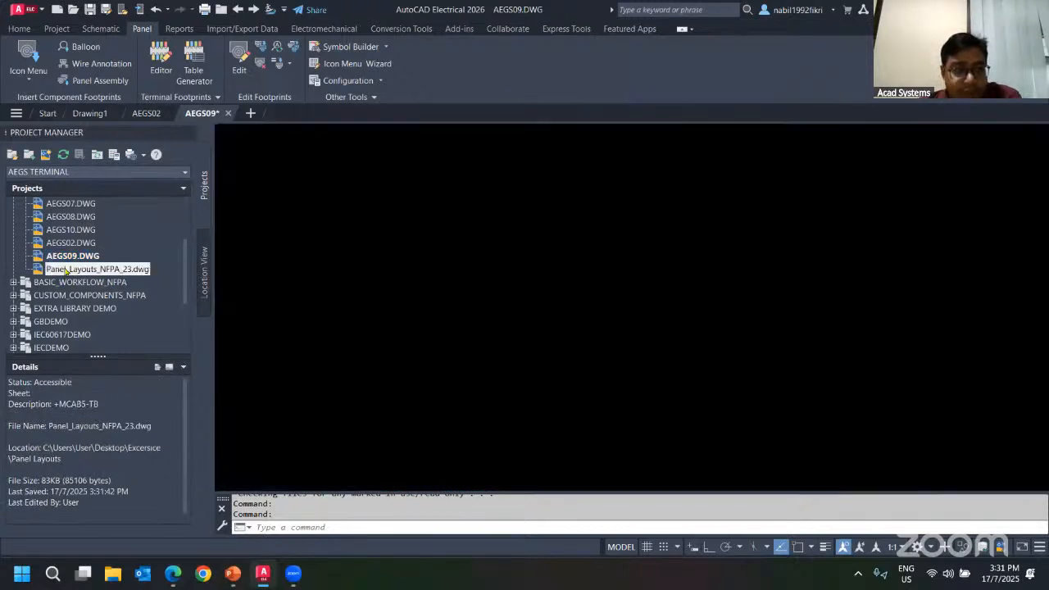
pyautogui.scroll(-7, 448, 267)
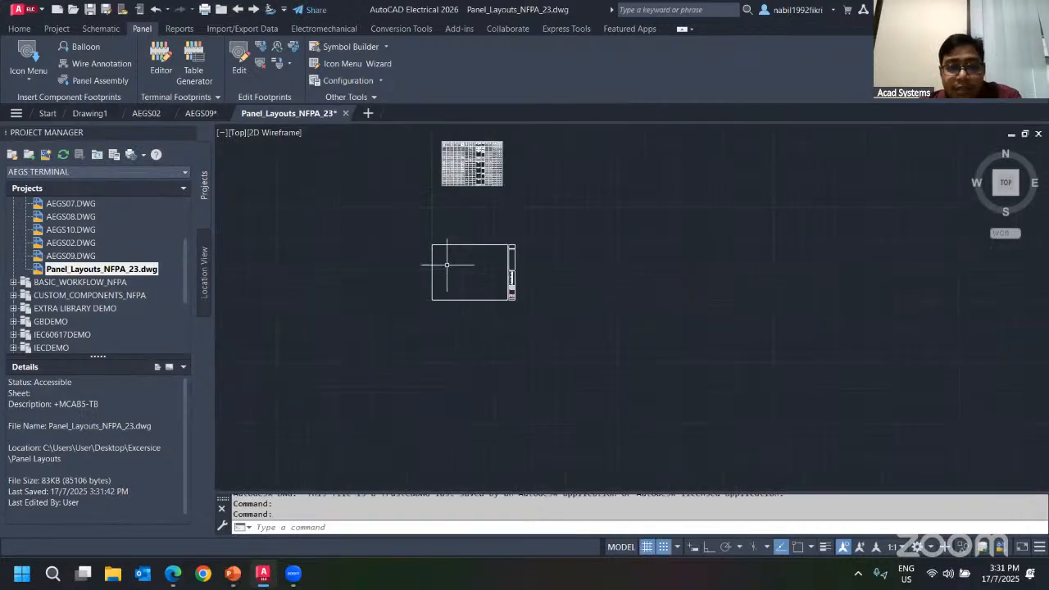
pyautogui.scroll(9, 449, 218)
pyautogui.scroll(-7, 434, 226)
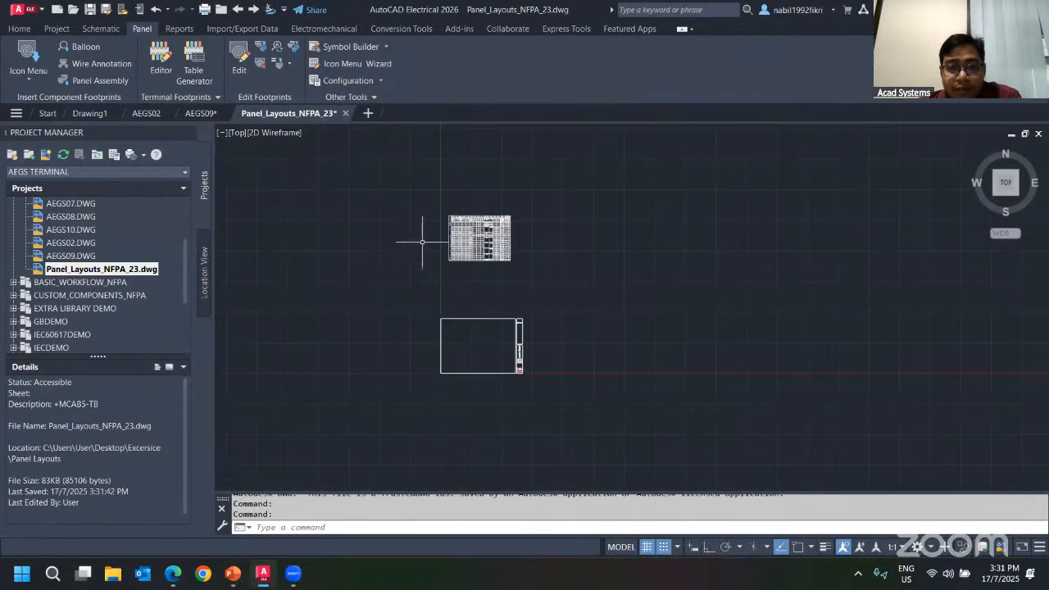
pyautogui.scroll(7, 421, 234)
# Move the terminal strip table into the drawing's title border.
pyautogui.click(363, 139)
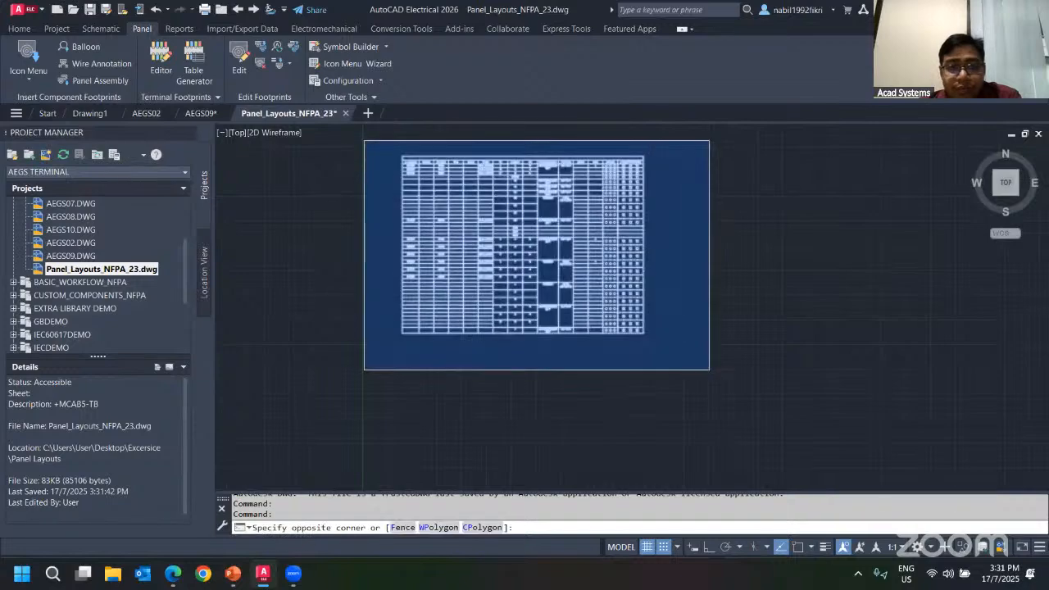
pyautogui.click(709, 369)
pyautogui.write('m')
pyautogui.press('Return')
pyautogui.click(722, 258)
pyautogui.scroll(-2, 684, 350)
pyautogui.moveTo(679, 349); pyautogui.dragTo(723, 207, button='middle')
pyautogui.click(743, 414)
pyautogui.scroll(8, 607, 370)
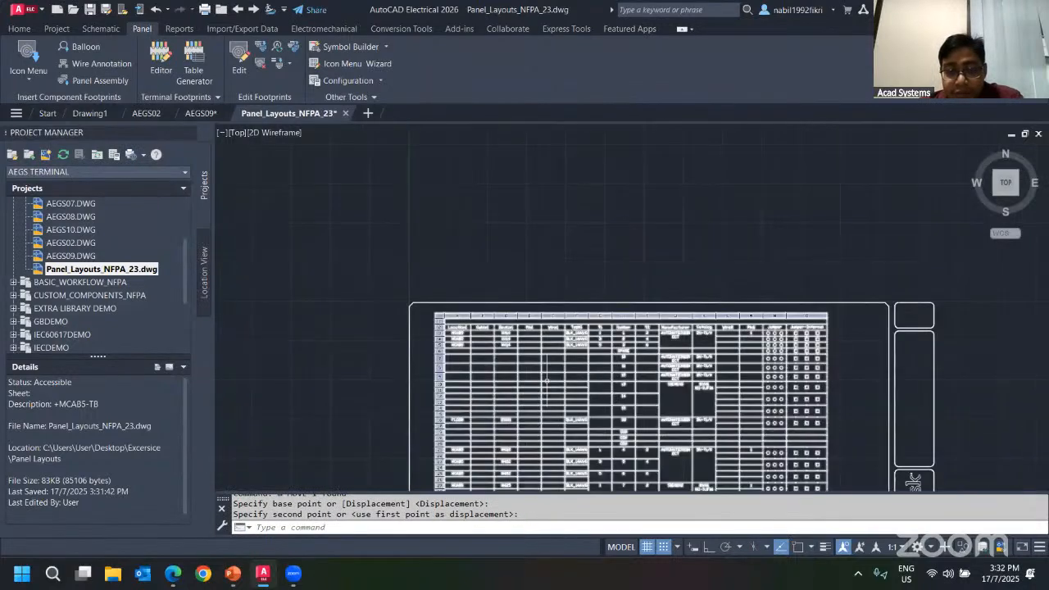
# Zoom in and inspect the inserted terminal strip table's columns and rows.
pyautogui.moveTo(632, 394); pyautogui.dragTo(592, 326, button='middle')
pyautogui.scroll(-2, 469, 306)
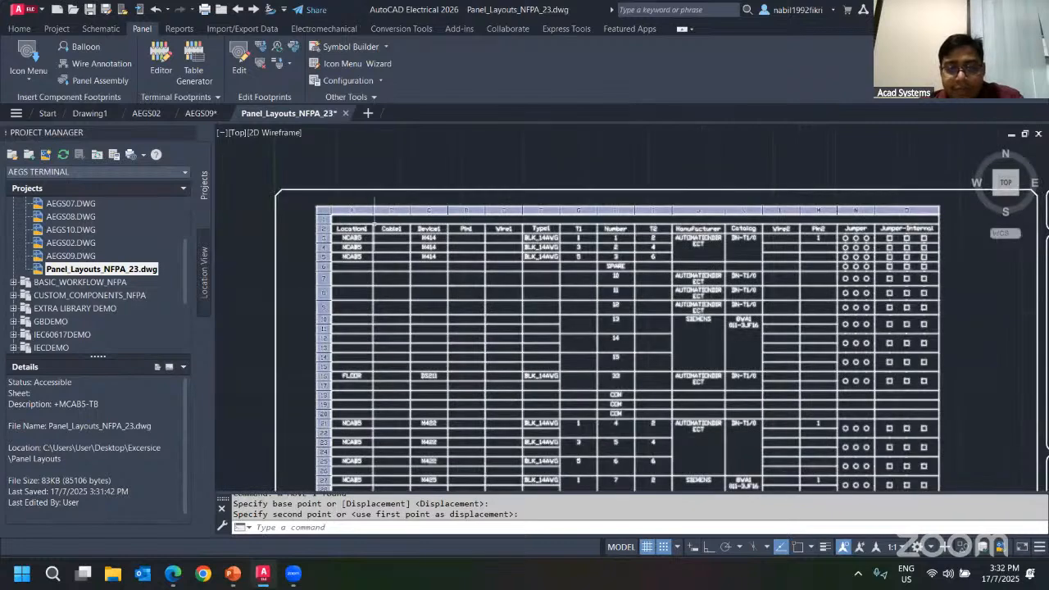
pyautogui.scroll(-1, 383, 241)
pyautogui.scroll(-2, 454, 239)
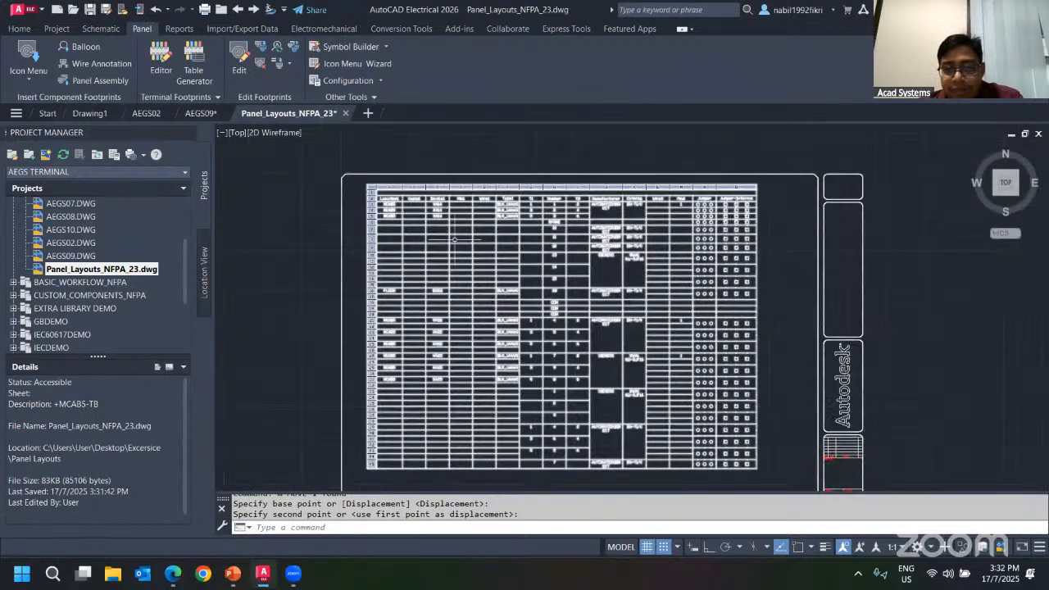
pyautogui.scroll(2, 448, 246)
pyautogui.scroll(-2, 467, 278)
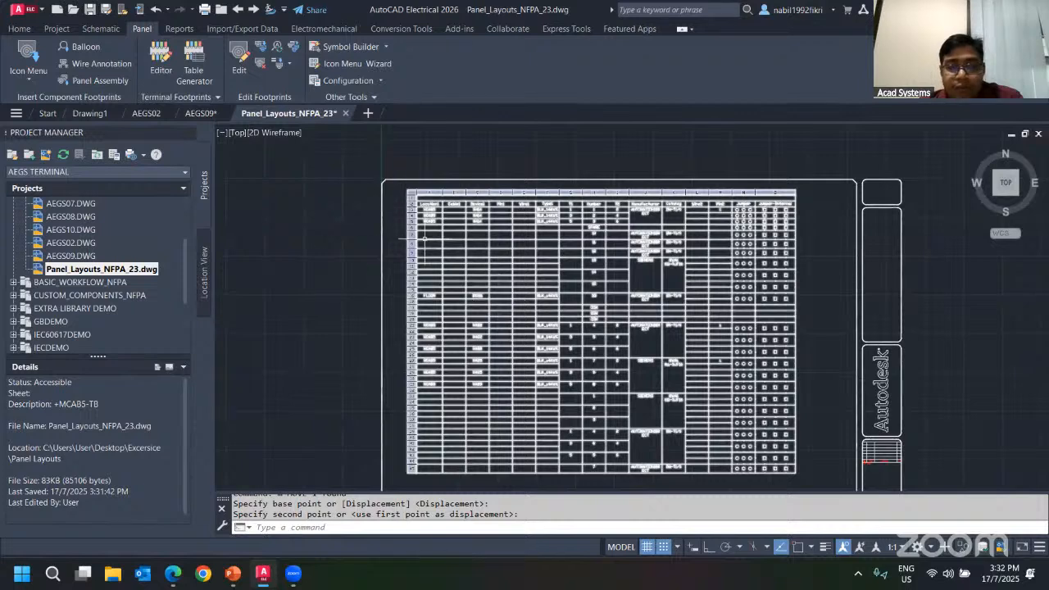